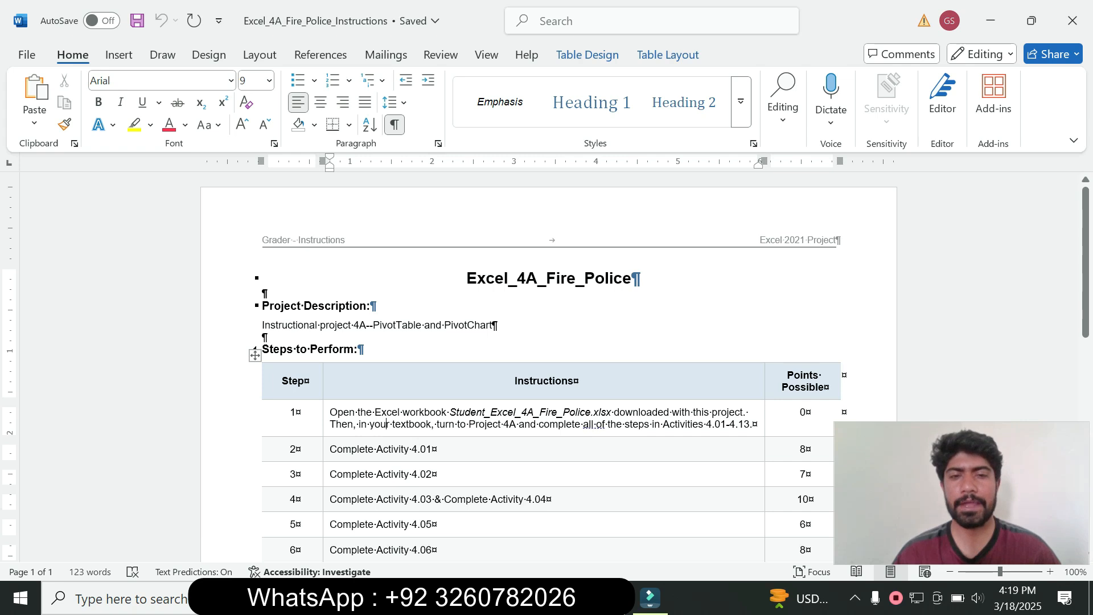
- Review the Excel_4A_Fire_Police project description and the table of steps to perform in the instructions document
left_click(263, 337)
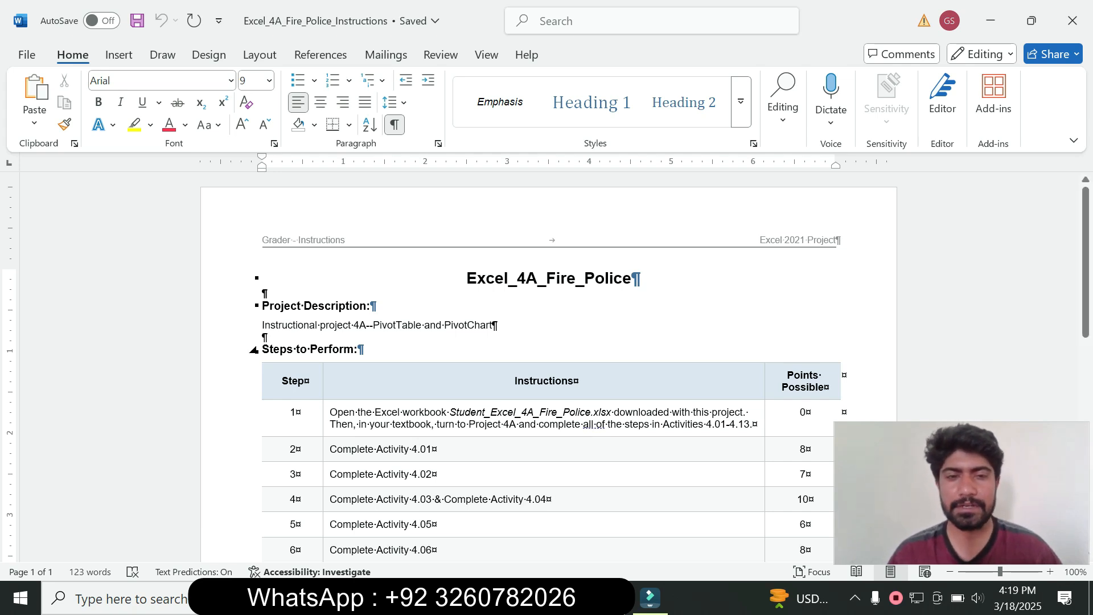
left_click(254, 350)
scroll(547, 370, "down", 8)
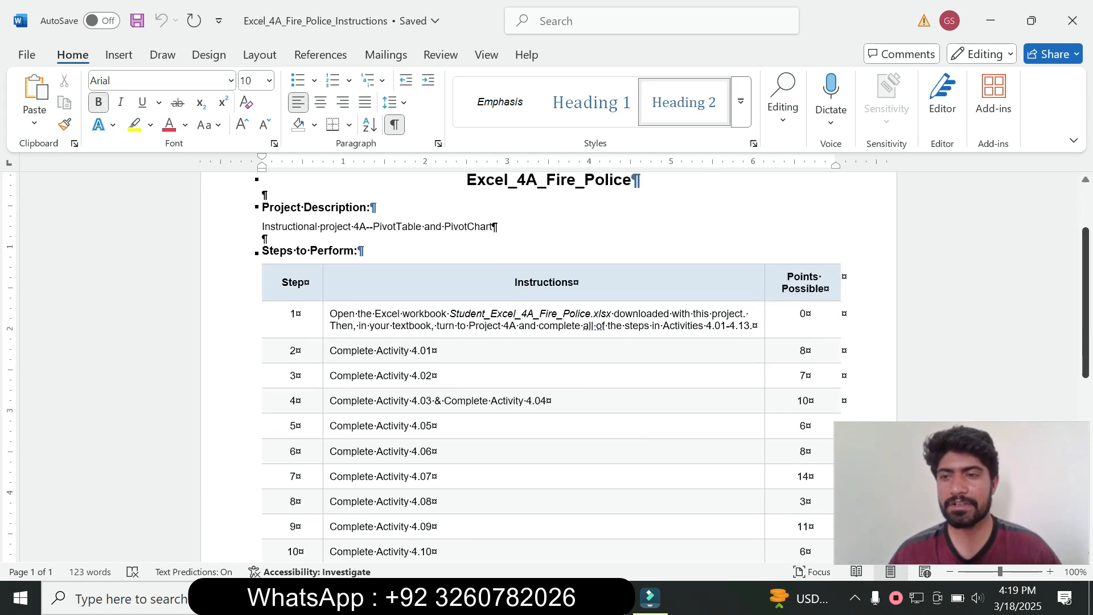
scroll(546, 370, "up", 5)
scroll(546, 370, "up", 5)
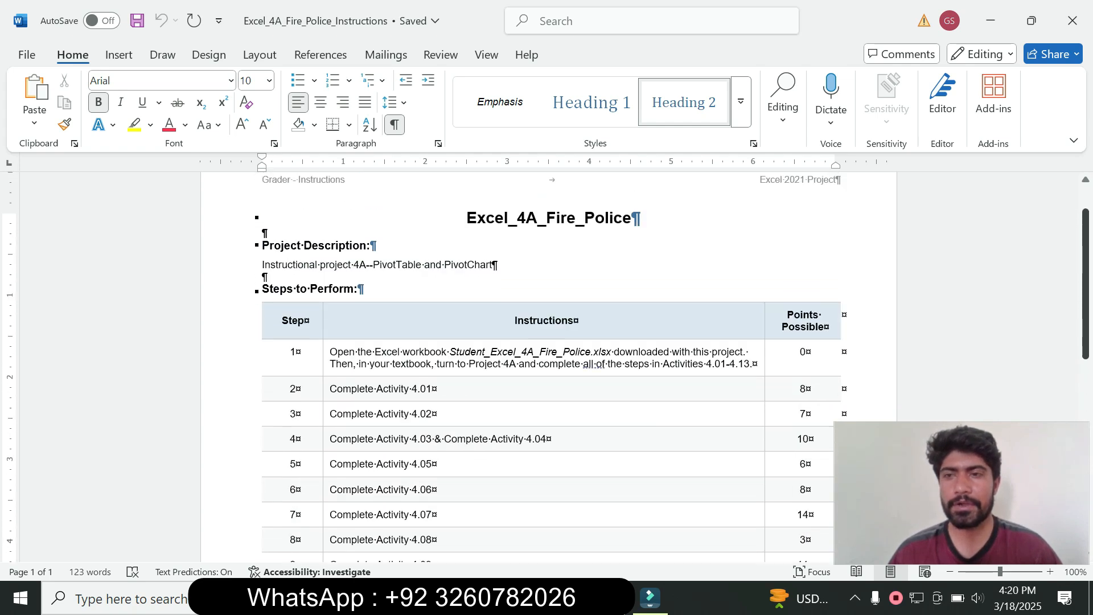
scroll(546, 370, "down", 3)
scroll(546, 370, "up", 3)
scroll(547, 370, "down", 3)
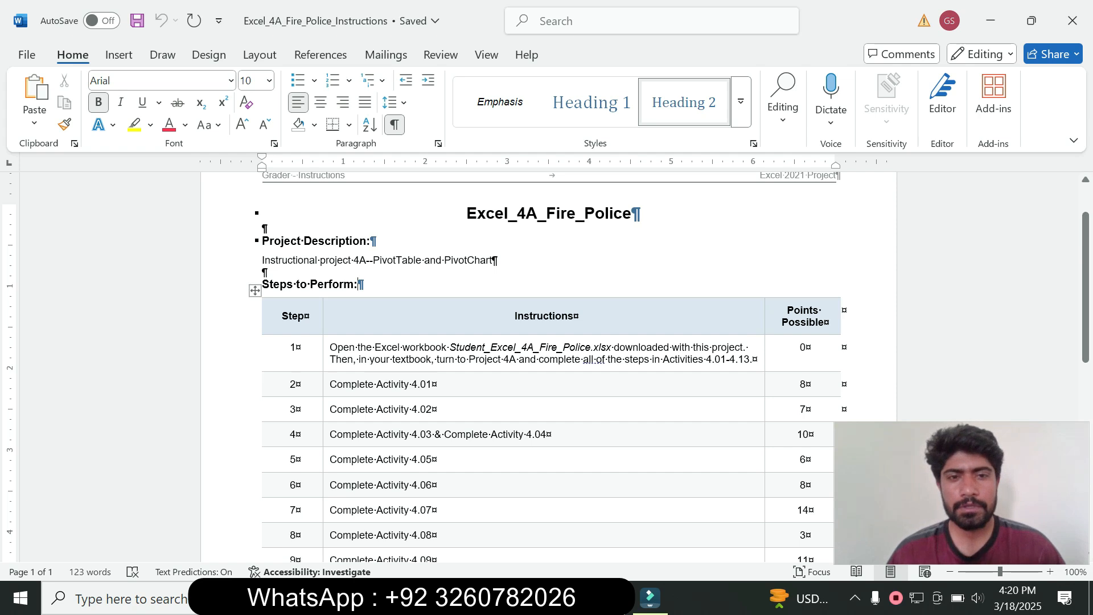
- Switch to the Pearson textbook in Chrome and look through the Project 4A activities, project files and result figures
mouse_move(524, 598)
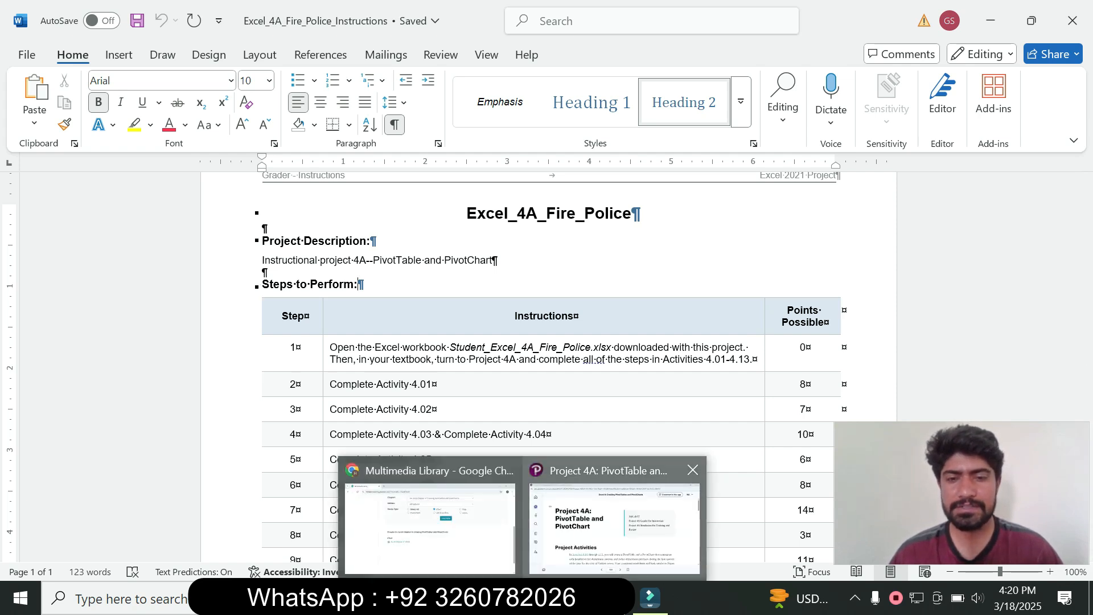
left_click(614, 518)
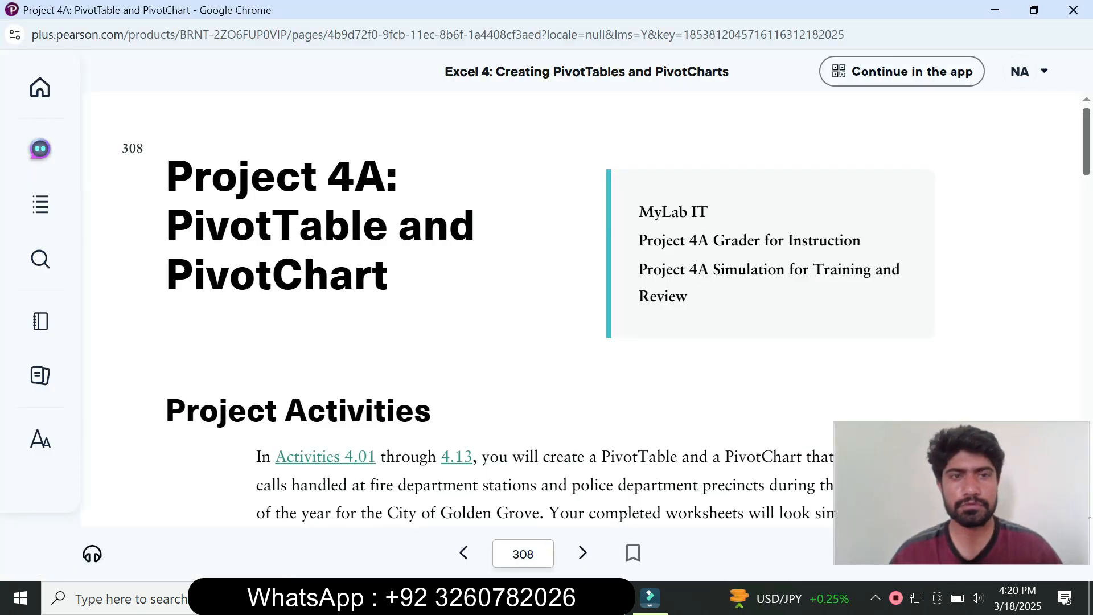
scroll(547, 308, "down", 7)
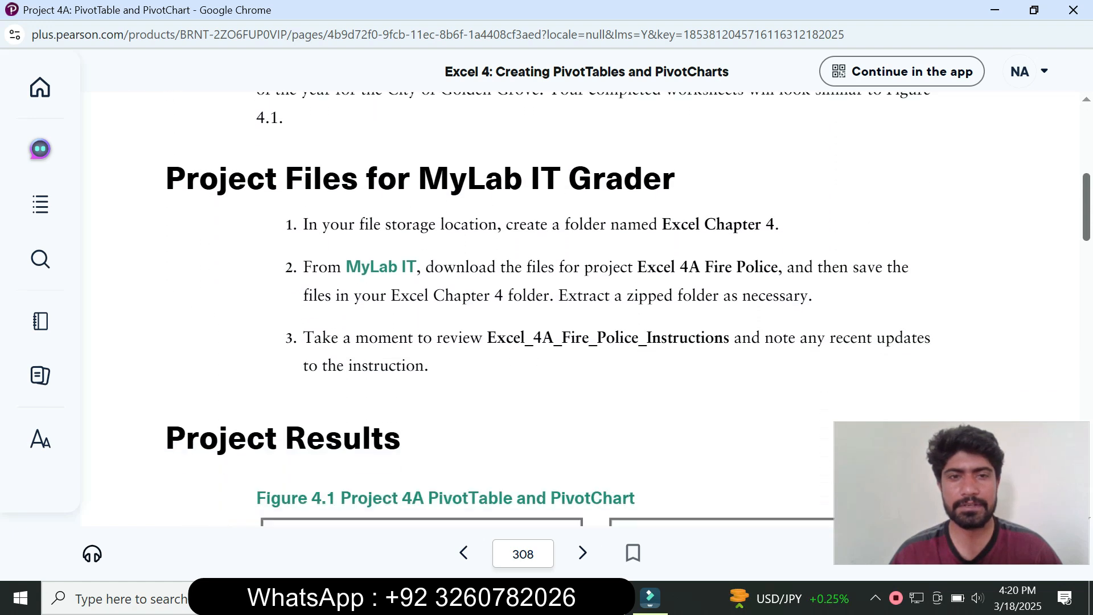
scroll(547, 307, "down", 2)
scroll(546, 307, "down", 16)
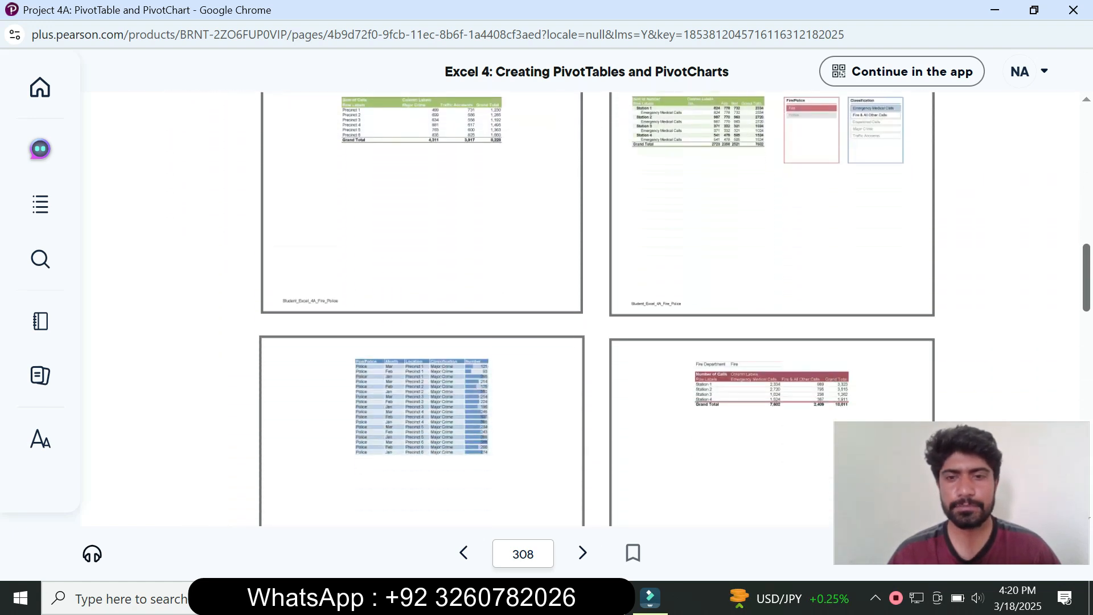
scroll(547, 307, "down", 10)
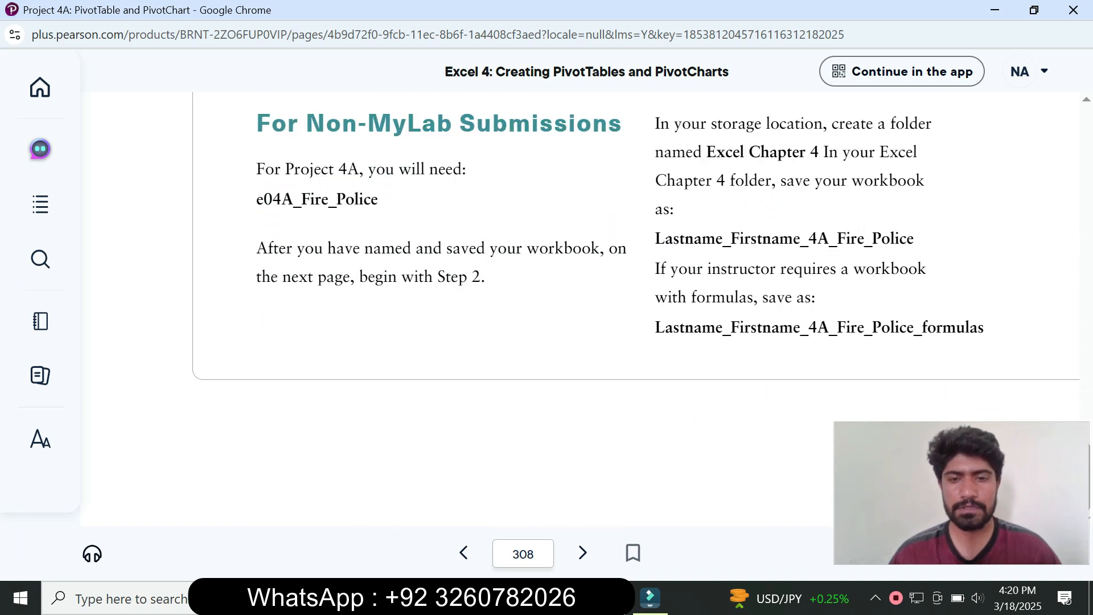
- Go to the textbook's Objective 1 page and read the opening steps of Activity 4.01 on creating a PivotTable report
left_click(582, 552)
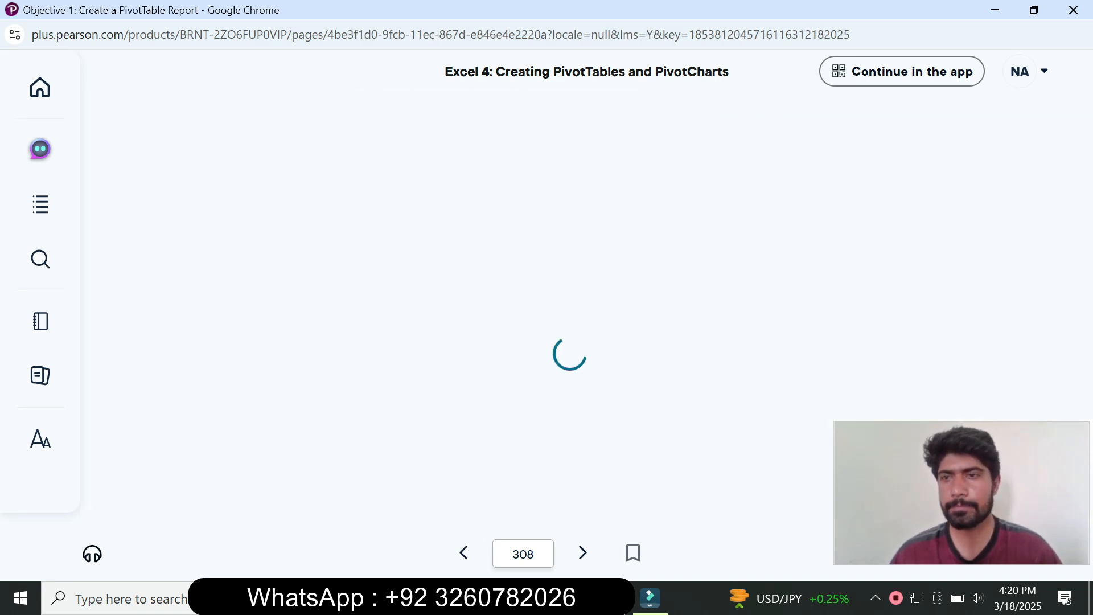
scroll(580, 307, "down", 6)
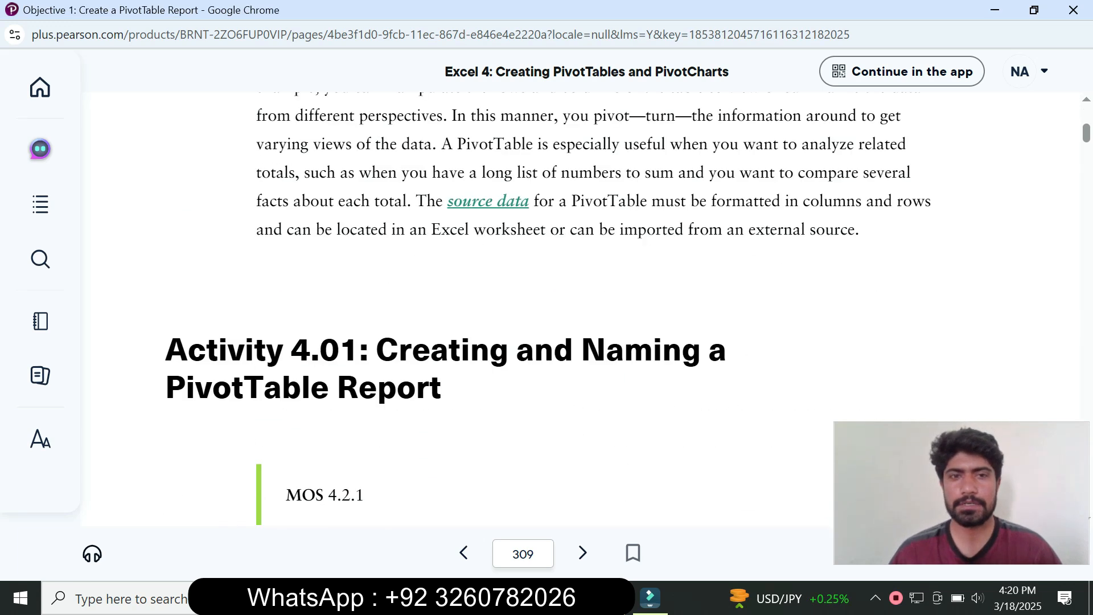
scroll(581, 307, "down", 8)
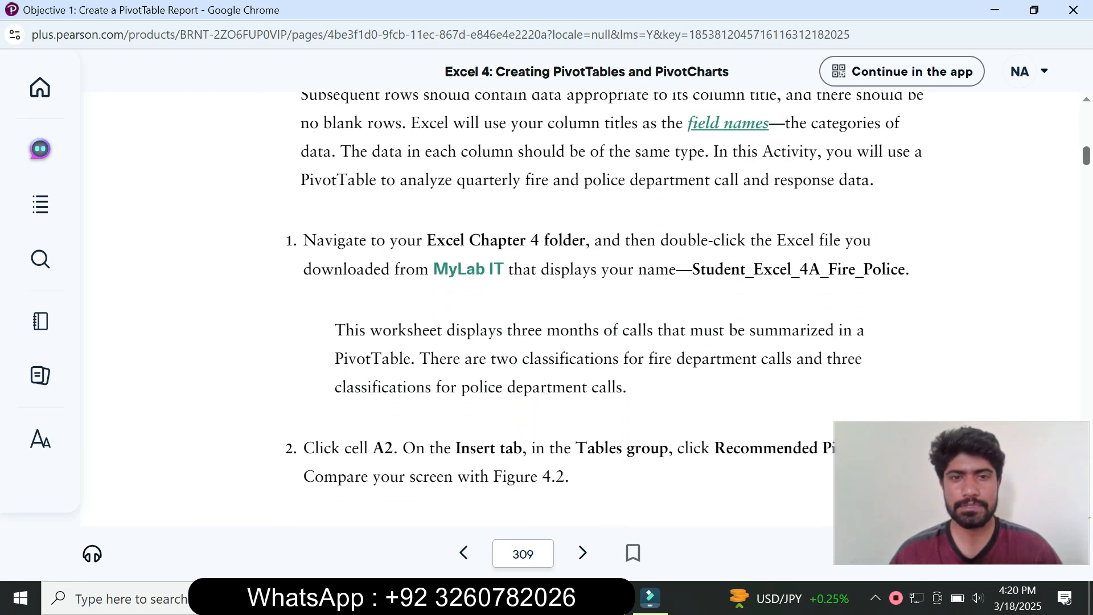
scroll(580, 308, "down", 4)
scroll(580, 307, "up", 5)
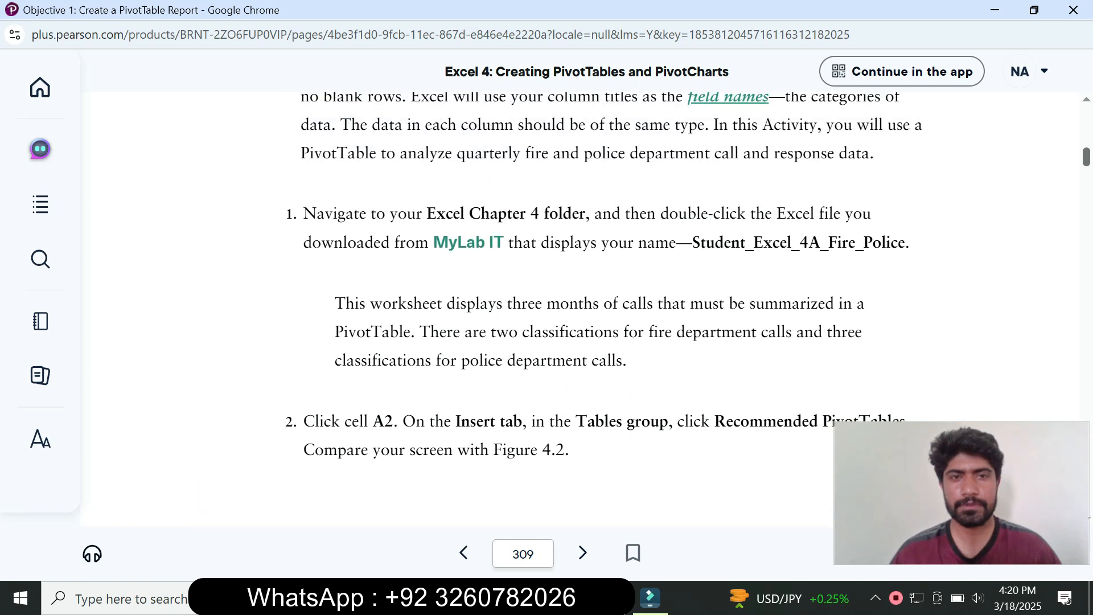
scroll(581, 307, "up", 2)
scroll(580, 308, "down", 4)
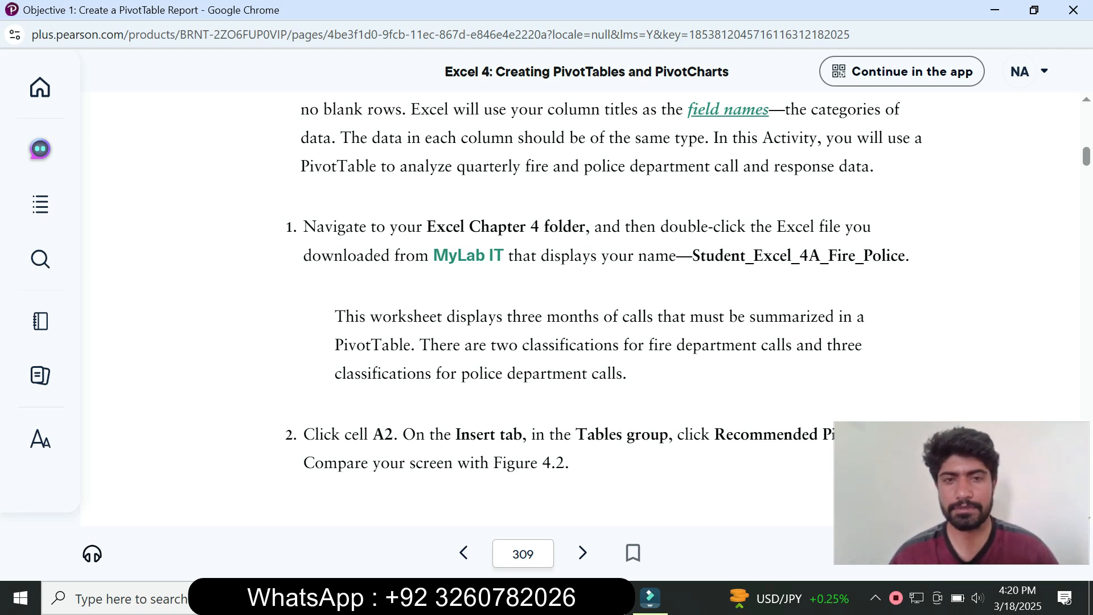
- Check the Fire and Police Calls worksheet in Excel, and return to the textbook to read step 2 of Activity 4.01
key("alt+Tab")
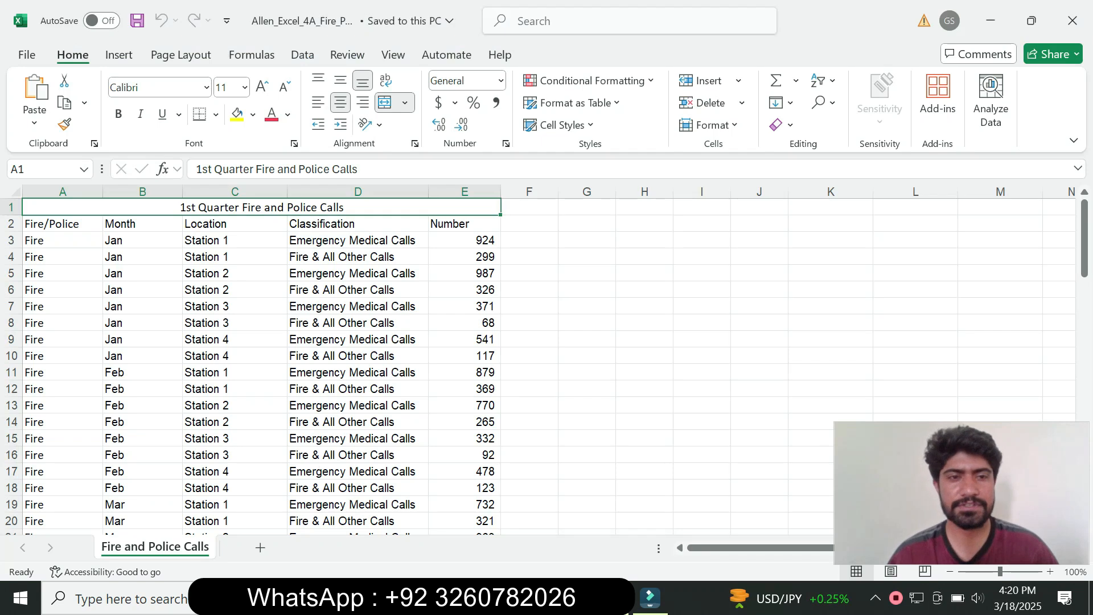
left_click(358, 372)
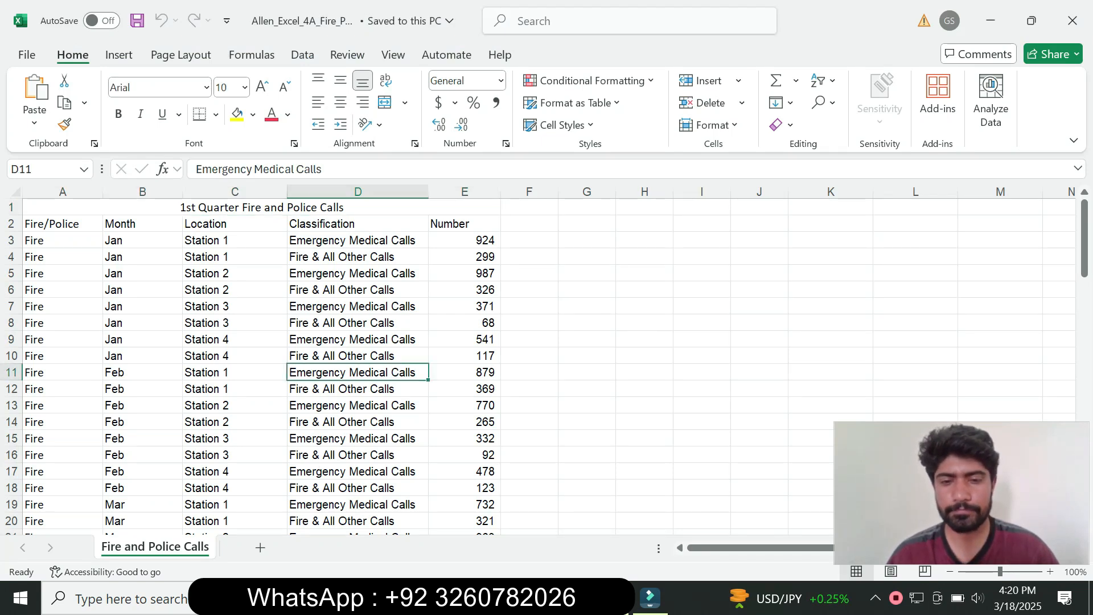
left_click(524, 598)
left_click(615, 521)
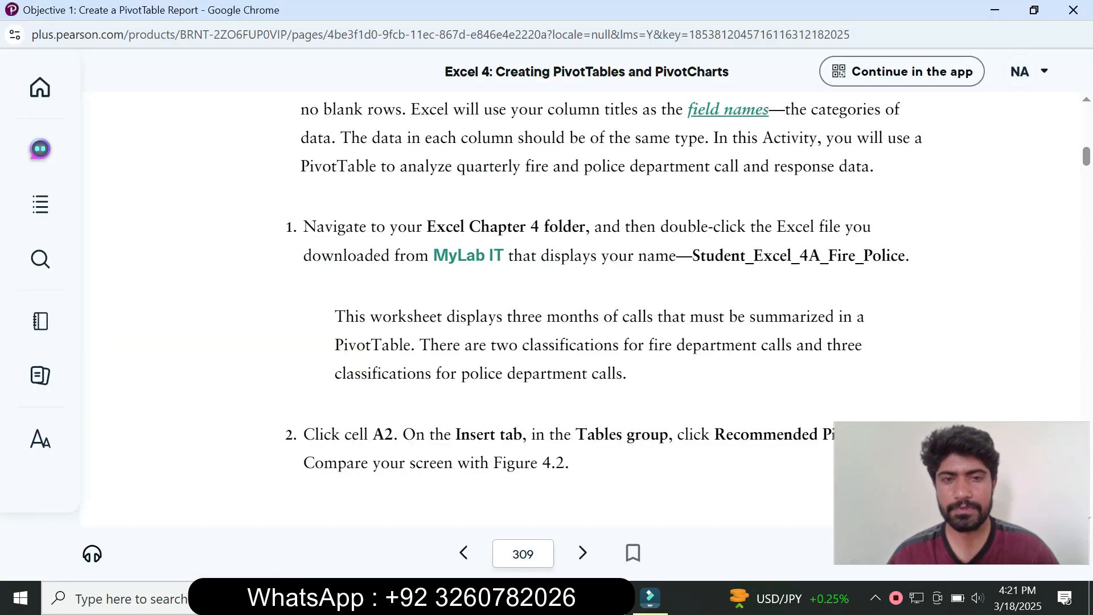
scroll(603, 285, "down", 3)
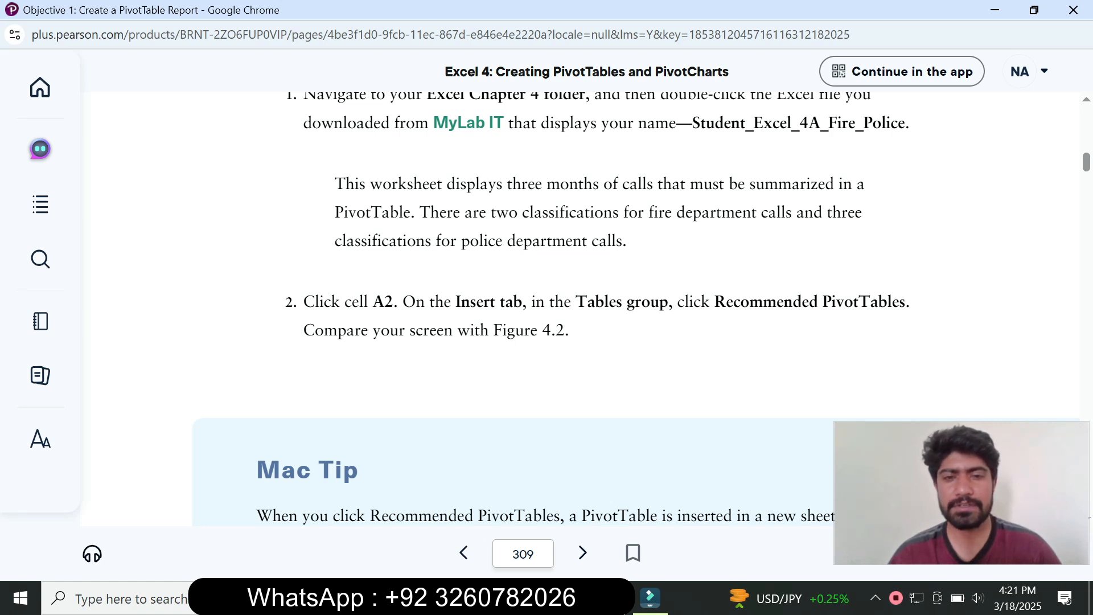
scroll(636, 309, "down", 10)
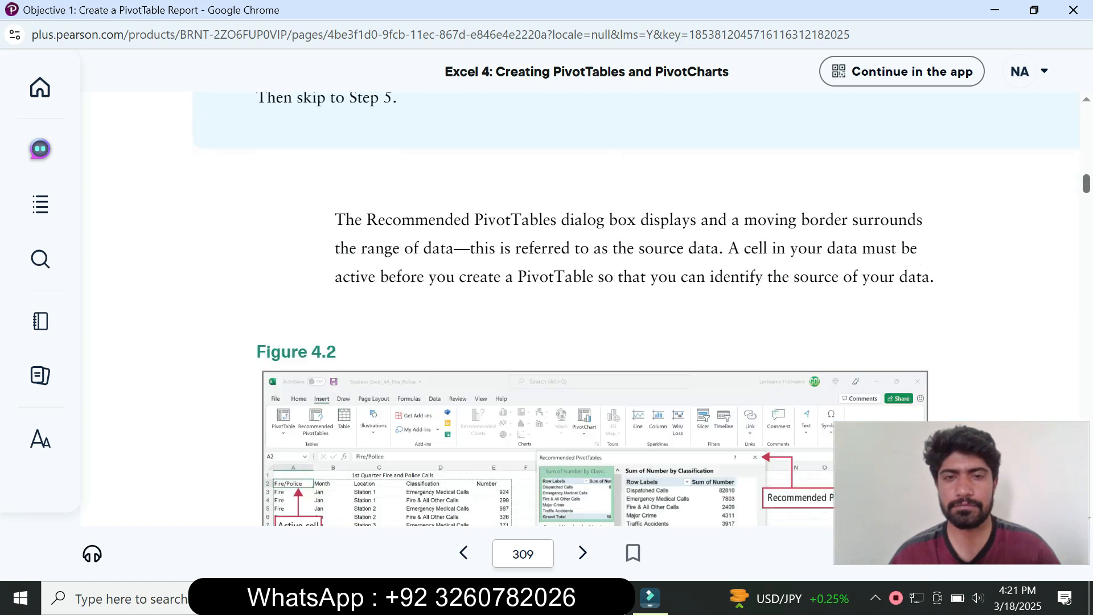
scroll(636, 309, "up", 15)
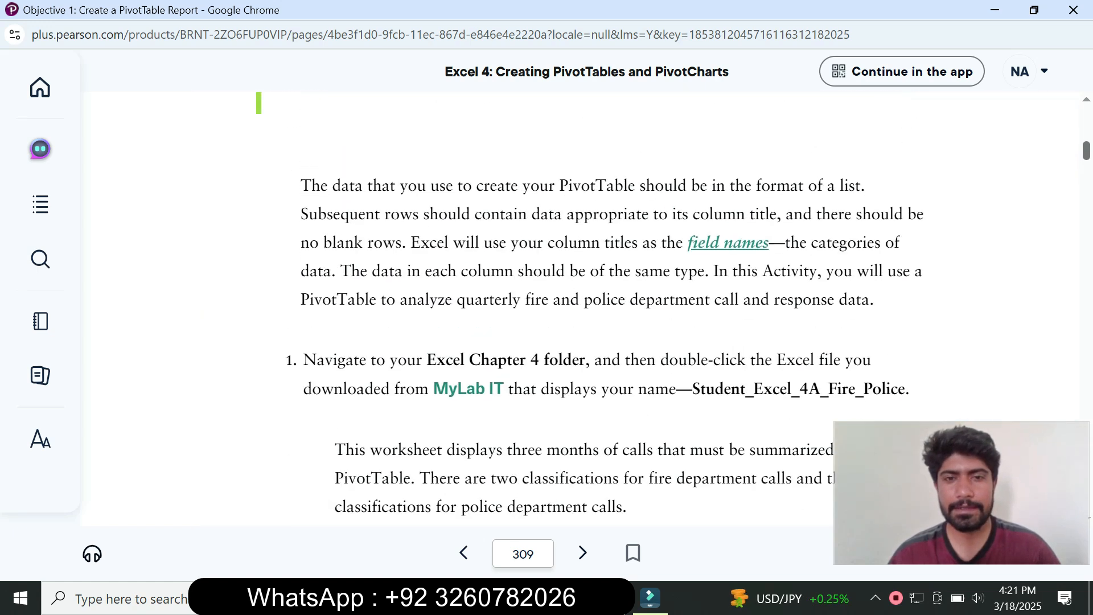
scroll(635, 309, "down", 5)
left_click_drag(319, 302, 398, 302)
- Switch to the Excel workbook and open Recommended PivotTables for the calls data with cell A2 active, rechecking the textbook's step 2
key("alt+Tab")
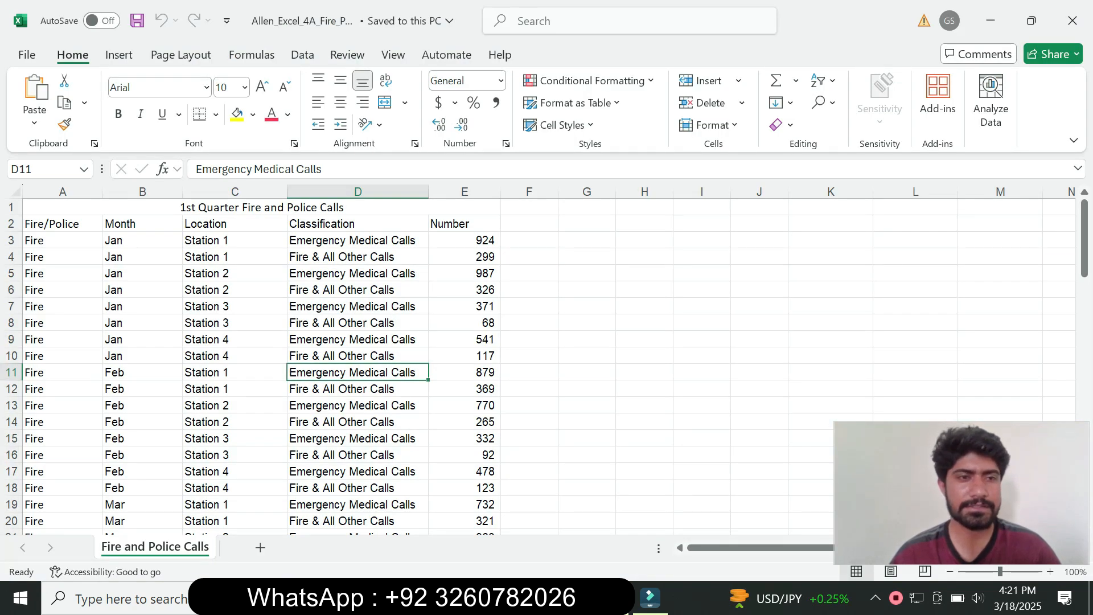
left_click(63, 223)
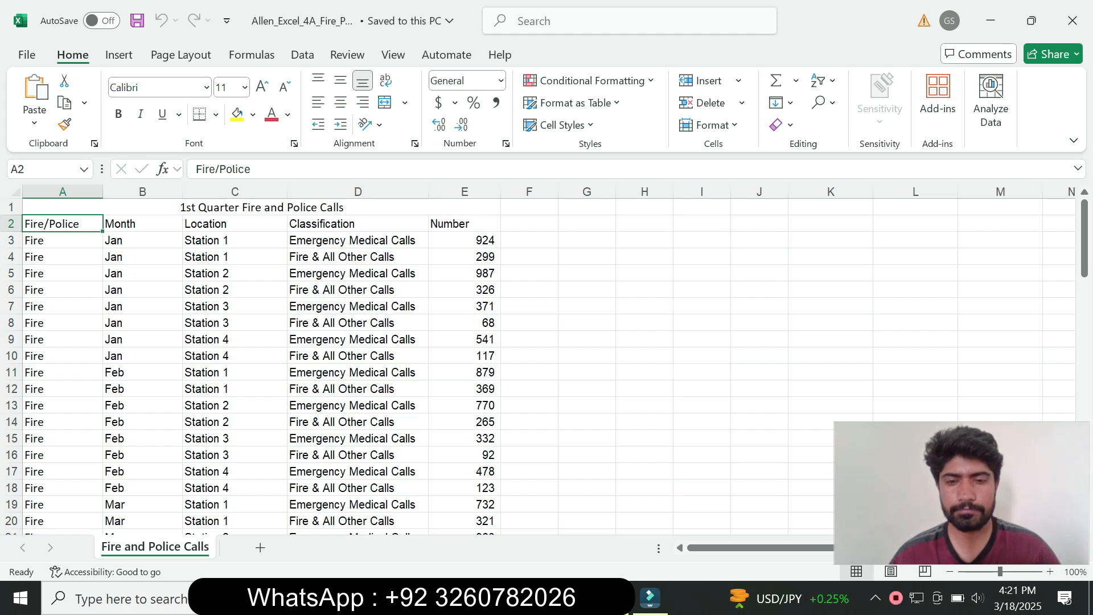
key("alt+Tab")
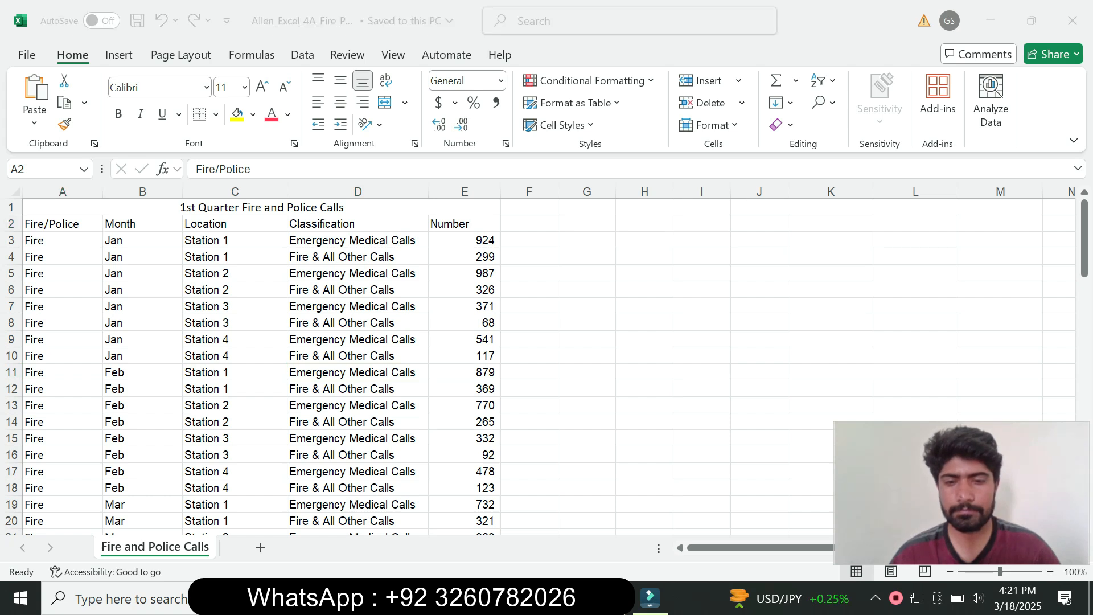
mouse_move(567, 597)
left_click(660, 523)
left_click(683, 370)
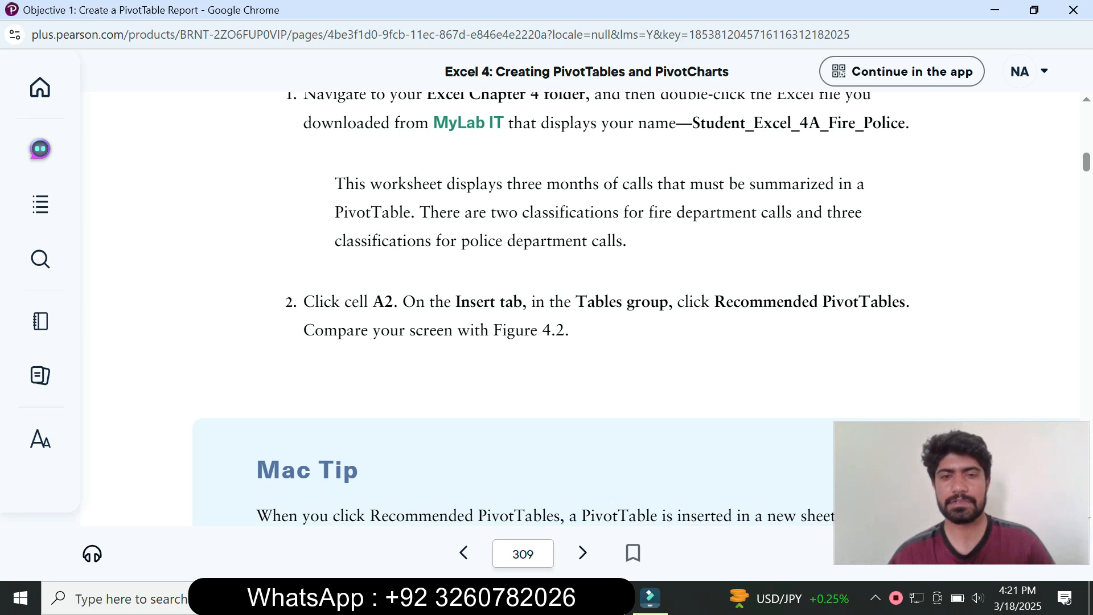
mouse_move(606, 598)
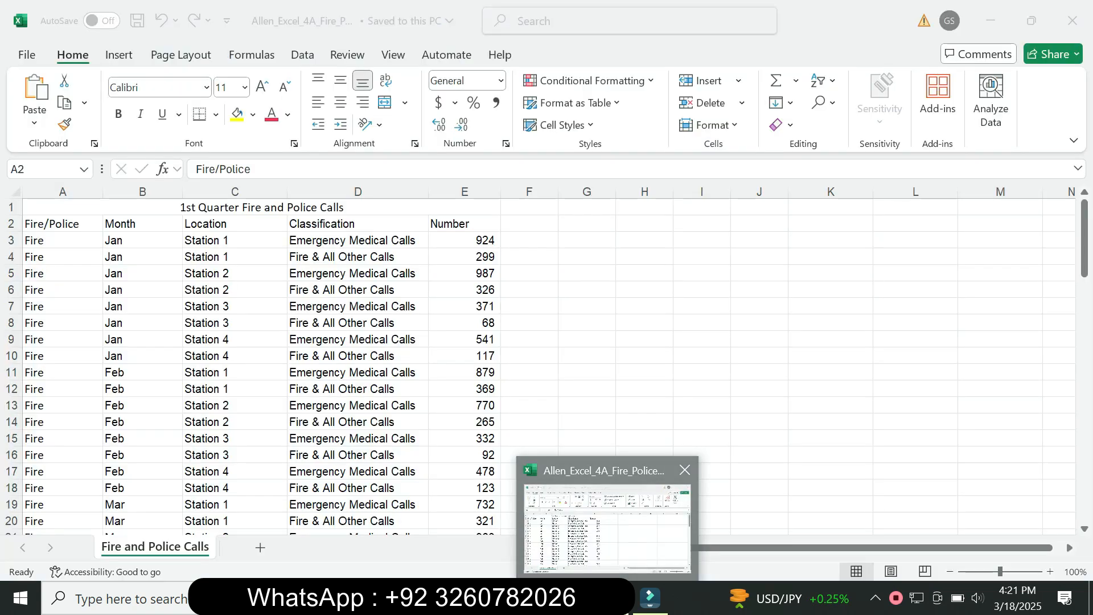
left_click(607, 528)
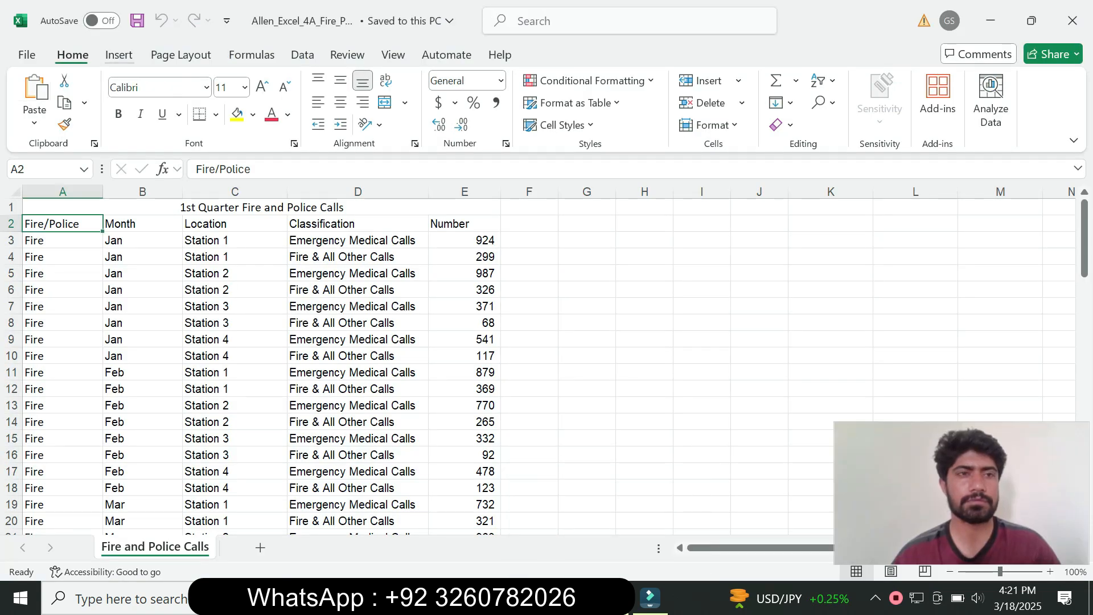
left_click(119, 54)
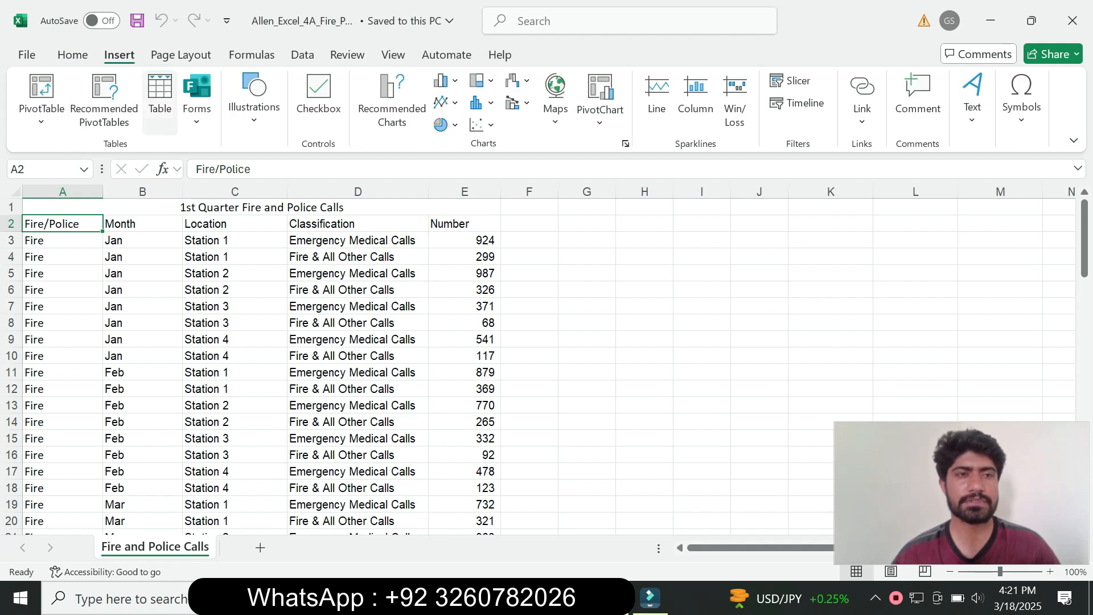
left_click(104, 100)
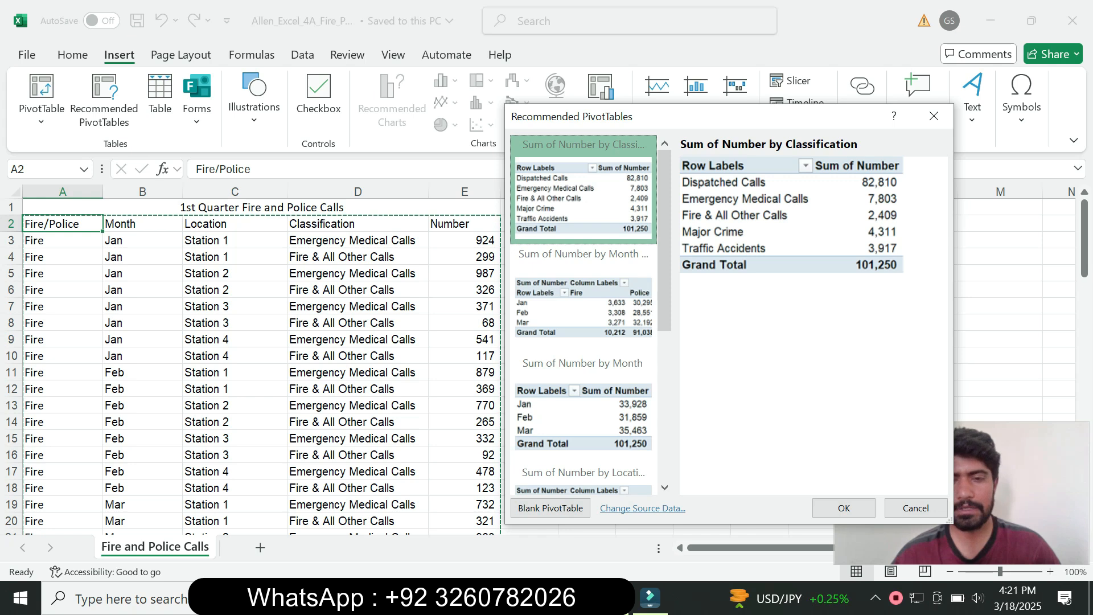
- Switch to the textbook and read step 3 of Activity 4.01 along with Figures 4.2 and 4.3
mouse_move(580, 598)
left_click(658, 526)
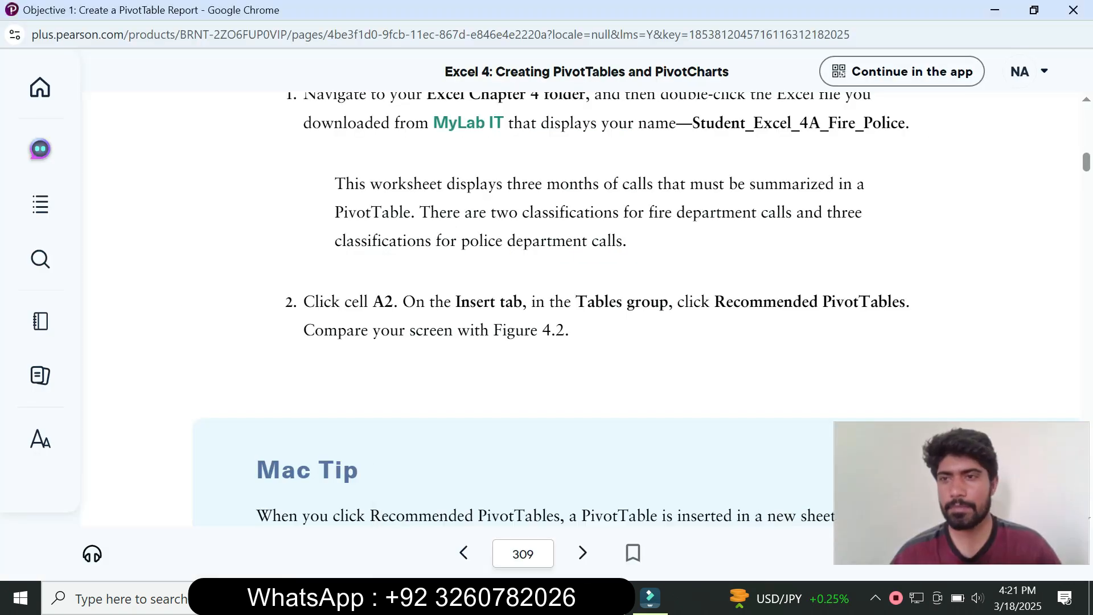
scroll(636, 309, "down", 10)
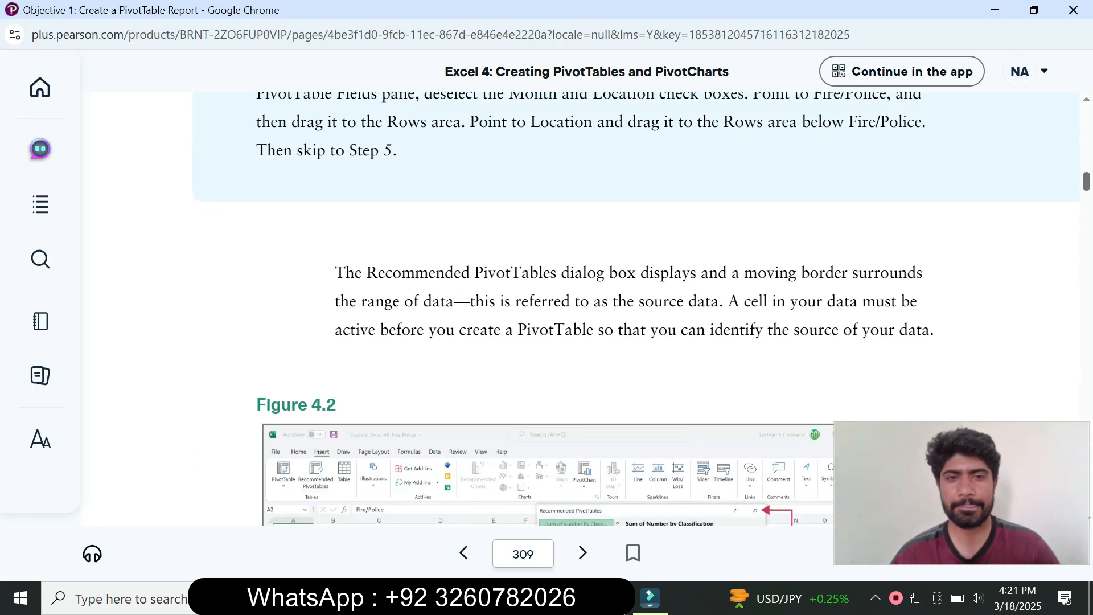
scroll(636, 309, "down", 7)
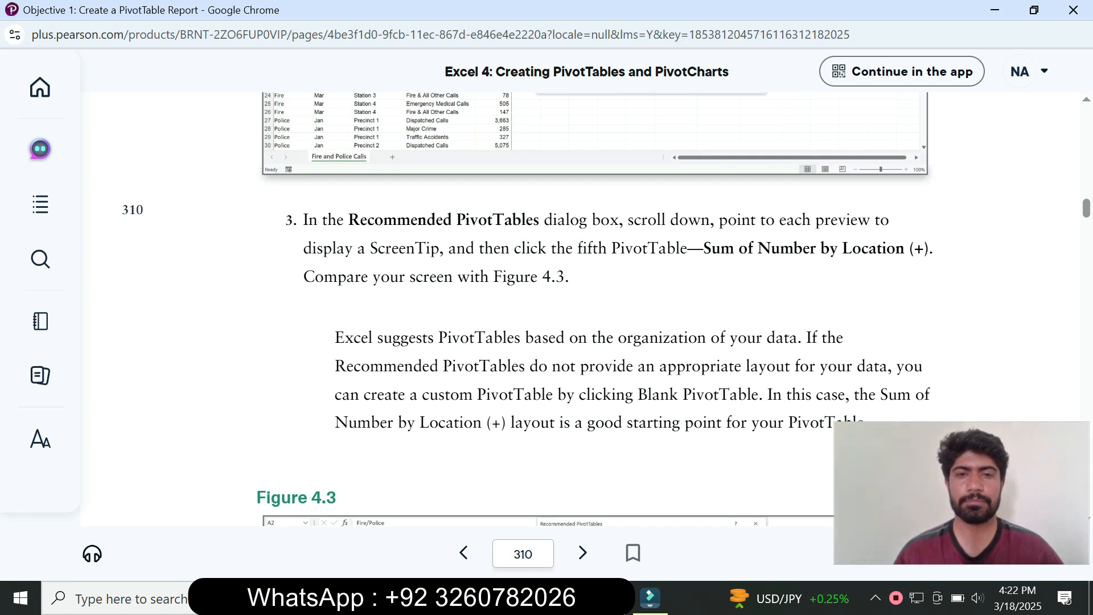
scroll(570, 307, "down", 5)
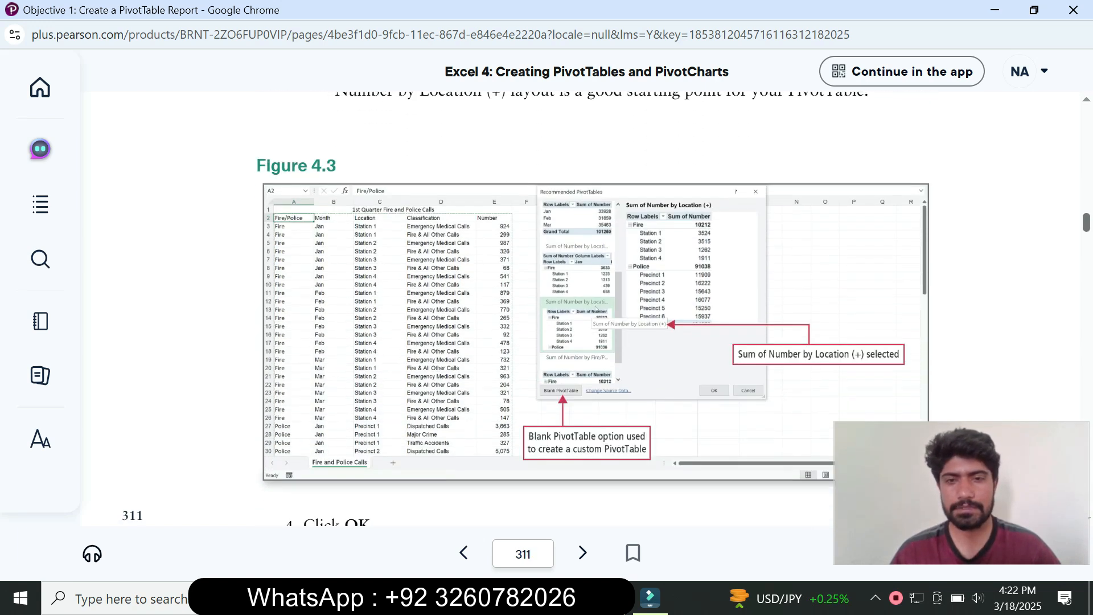
scroll(570, 307, "up", 5)
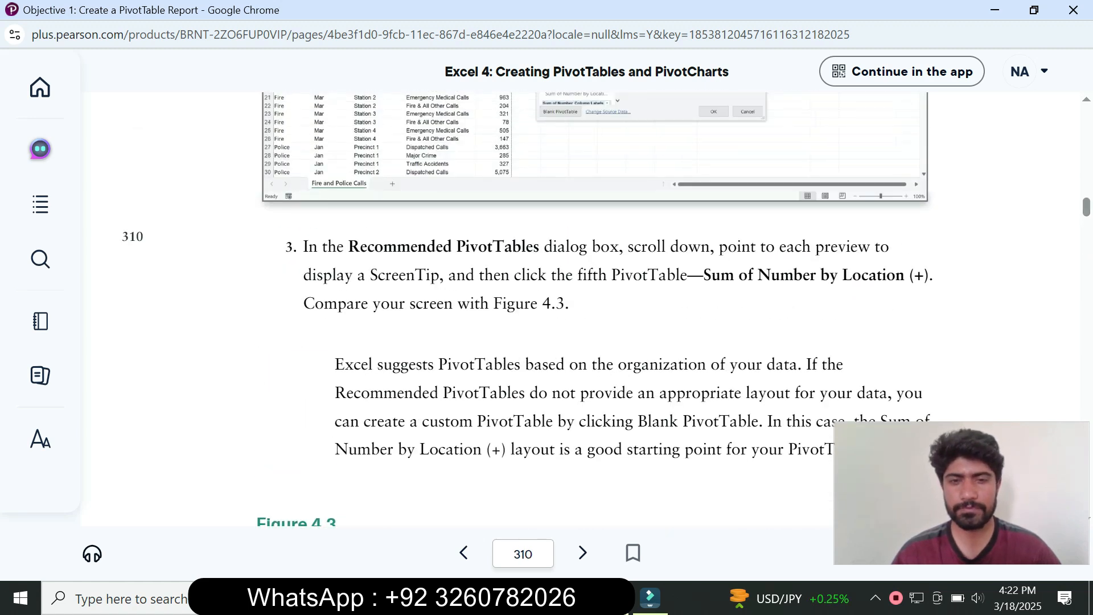
- Switch to the Excel workbook and insert the recommended PivotTable Sum of Number by Location (+), rechecking step 3 in the textbook
key("alt+Tab")
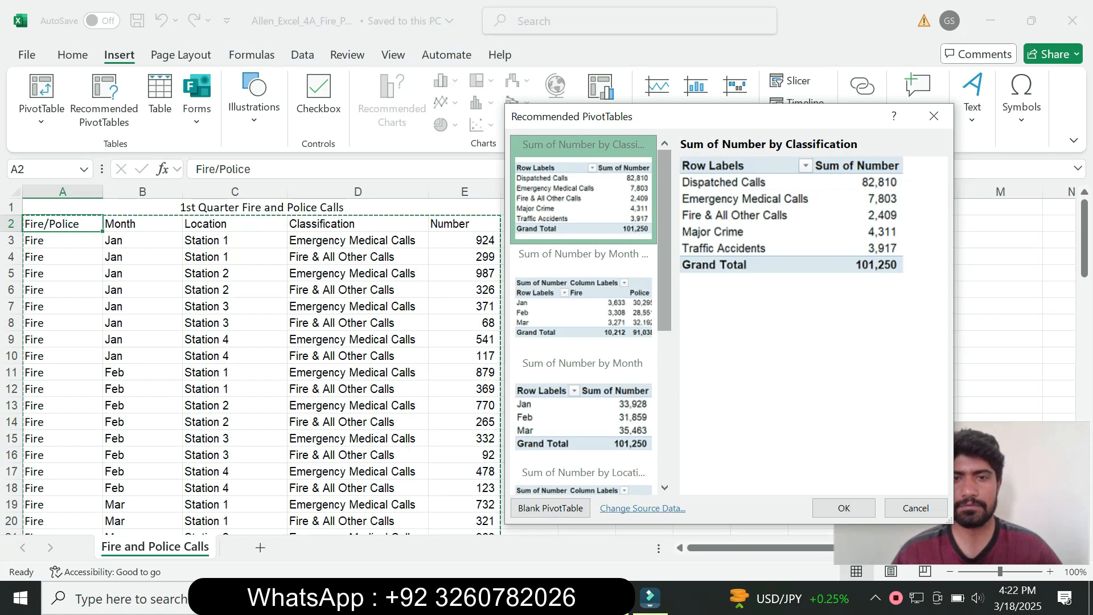
scroll(583, 313, "down", 2)
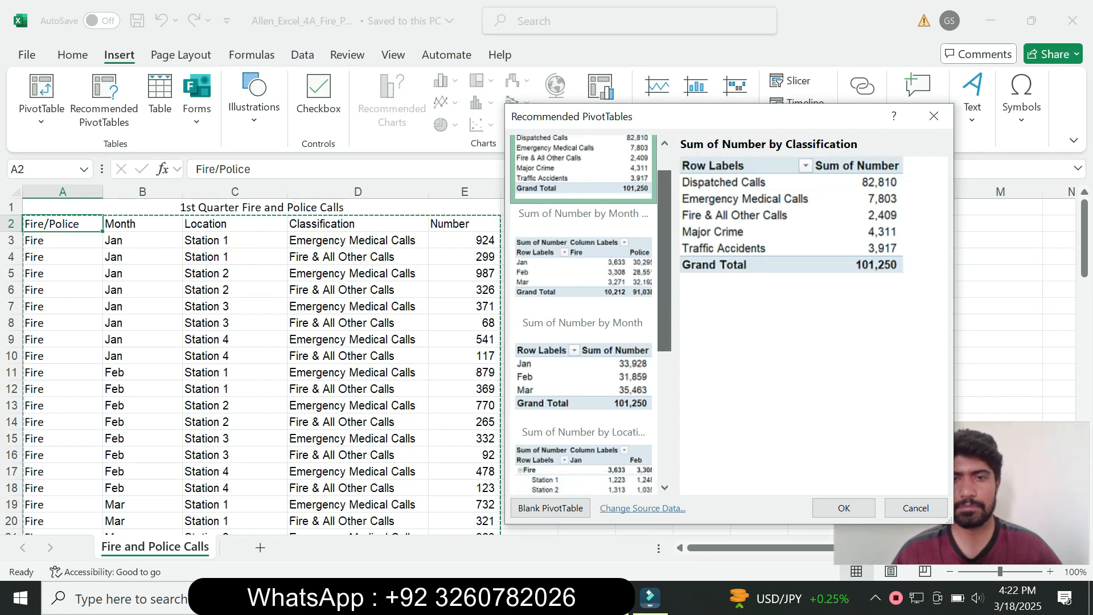
scroll(583, 313, "down", 5)
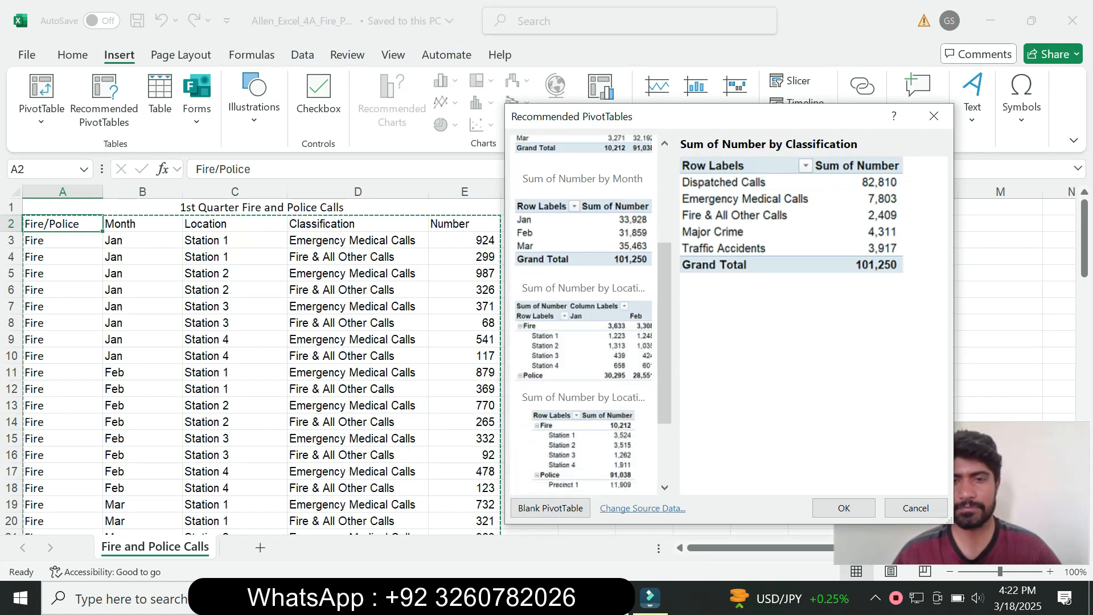
left_click(583, 336)
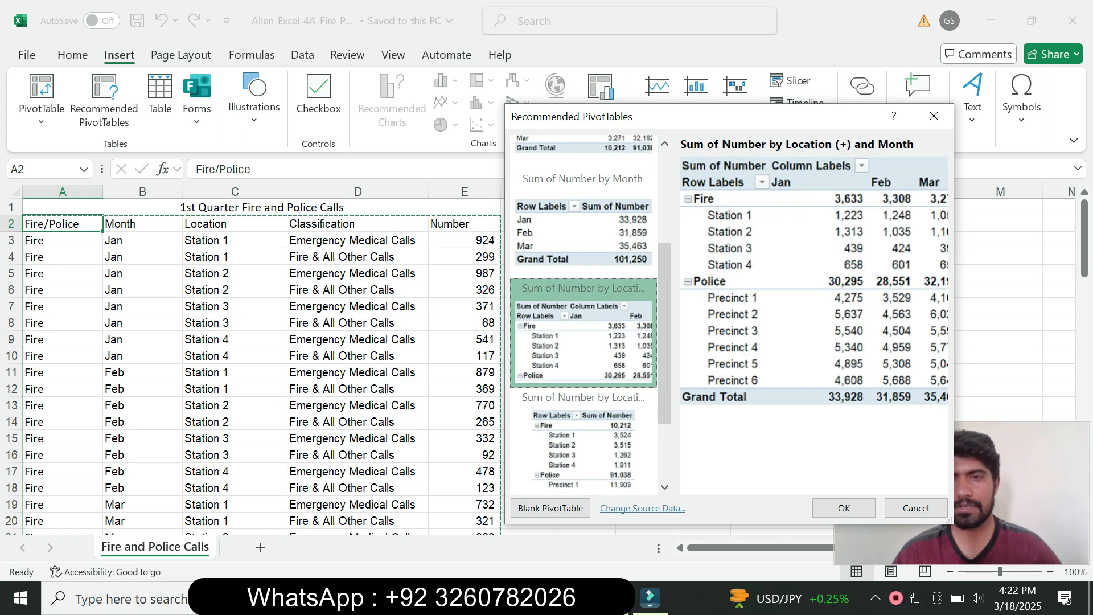
left_click(584, 444)
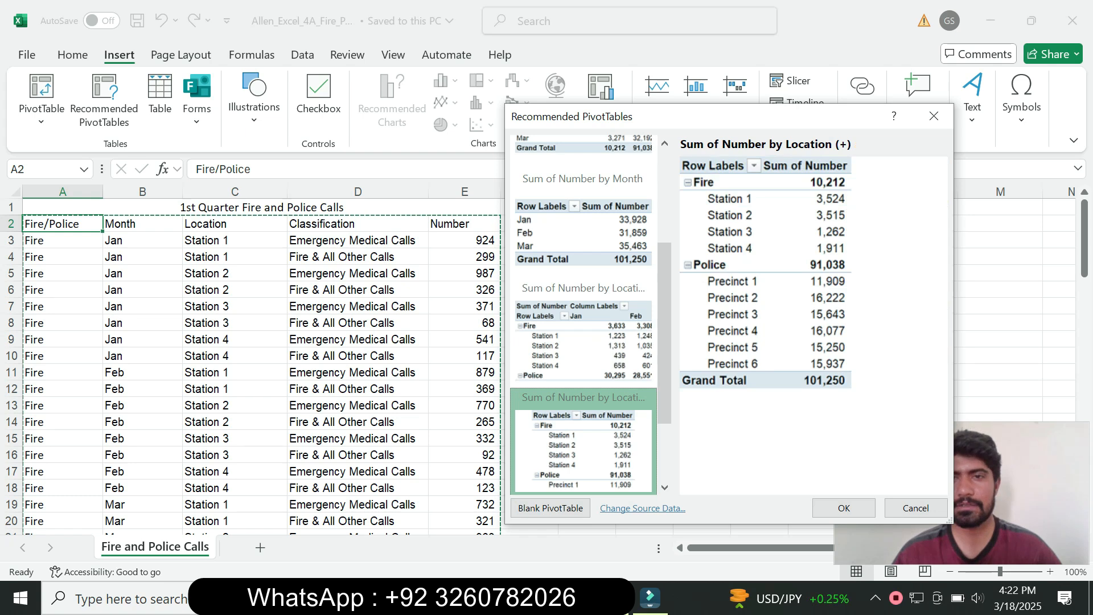
mouse_move(567, 597)
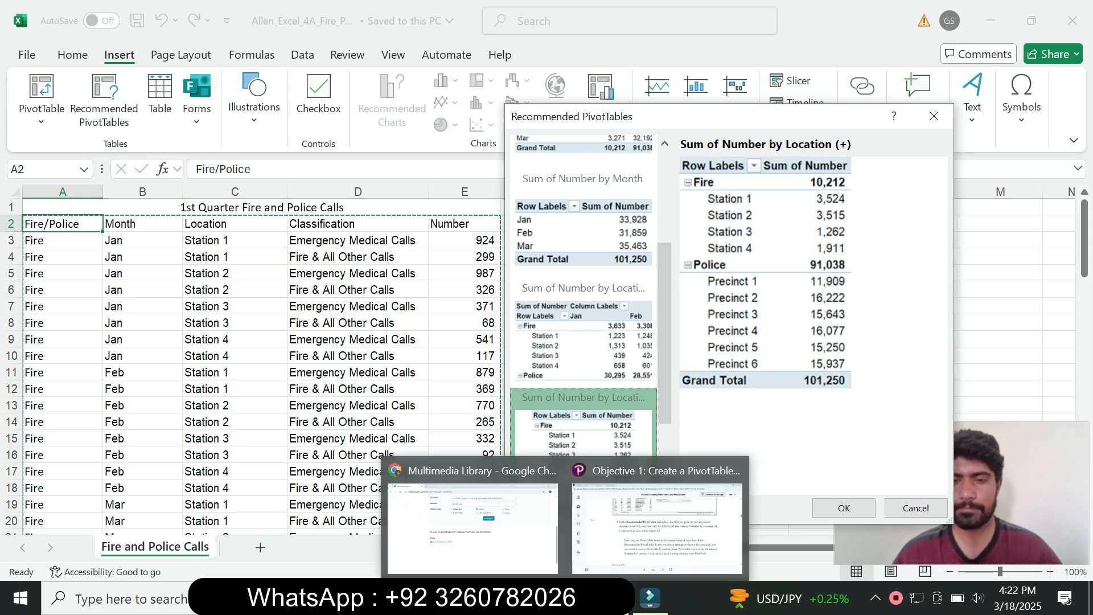
left_click(648, 512)
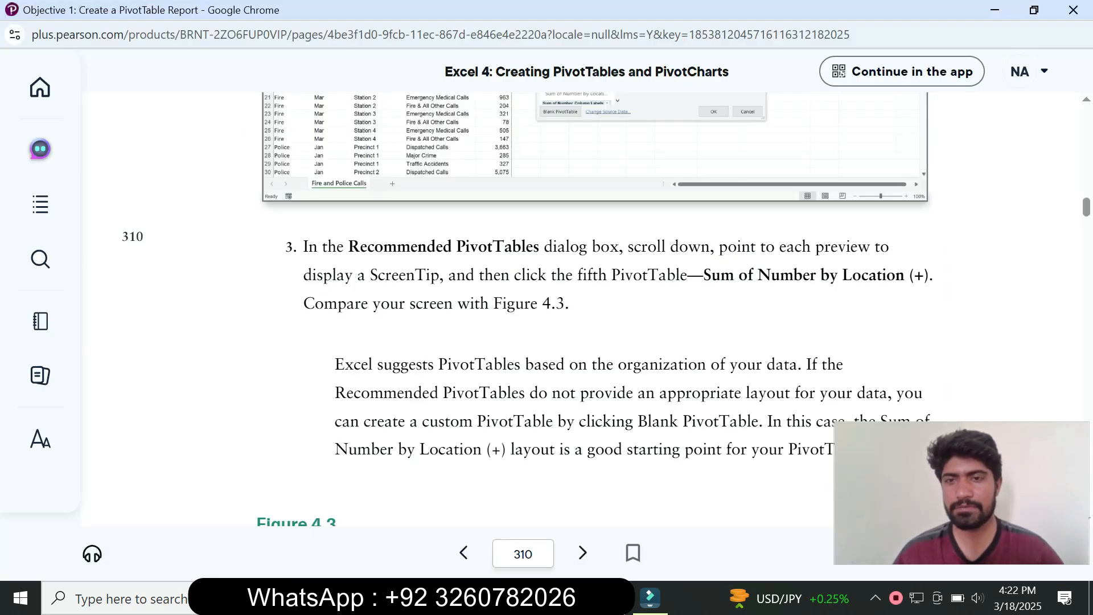
key("alt+Tab")
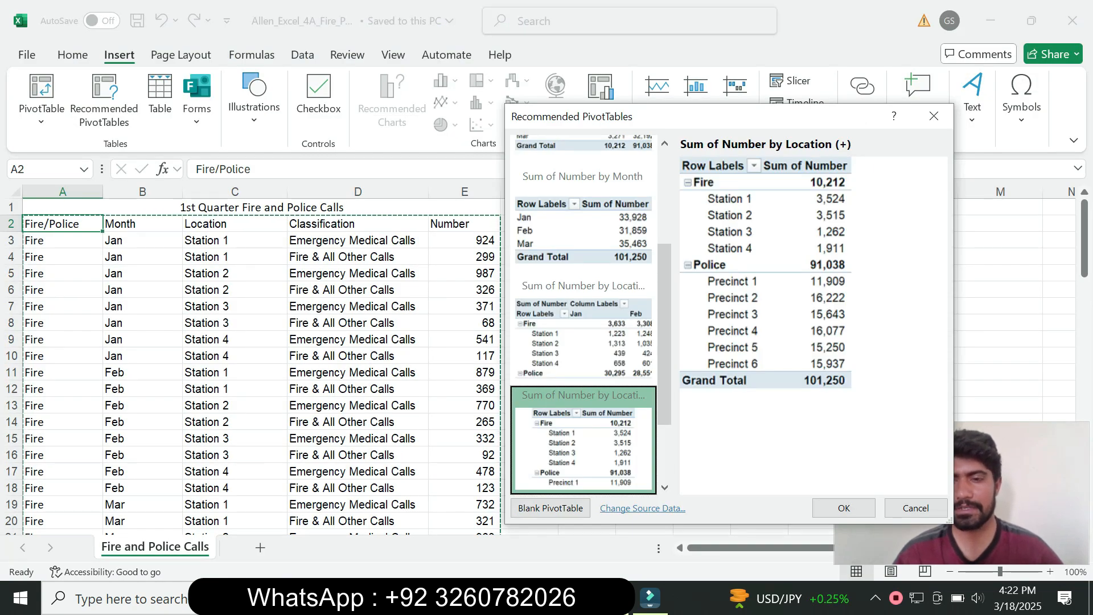
left_click(843, 507)
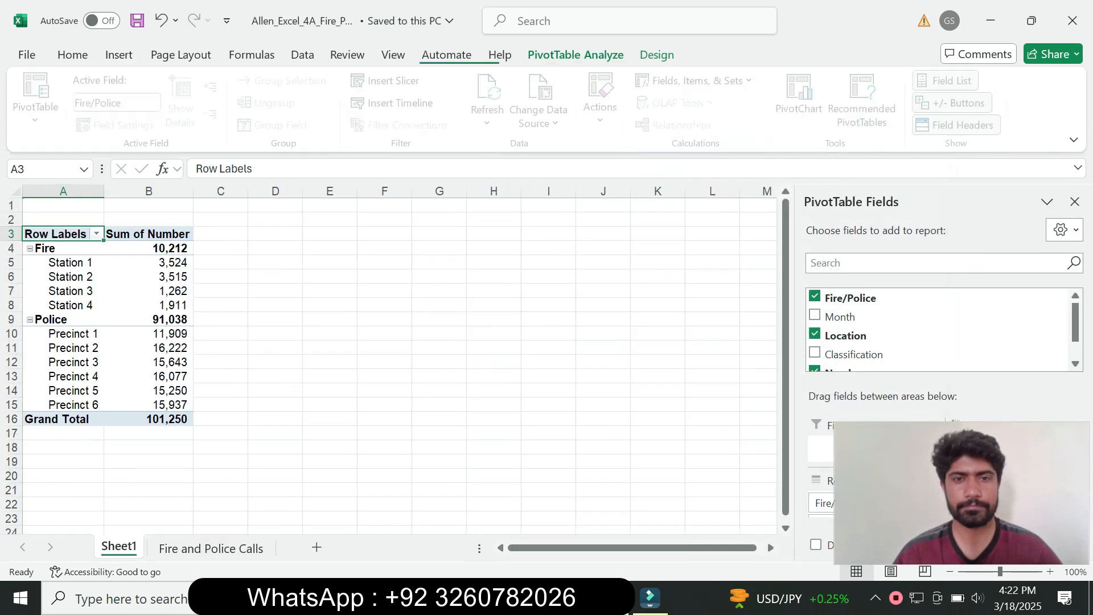
- Switch to the textbook and read steps 4 to 6 of Activity 4.01, checking the new PivotTable sheet in Excel
mouse_move(566, 598)
left_click(657, 526)
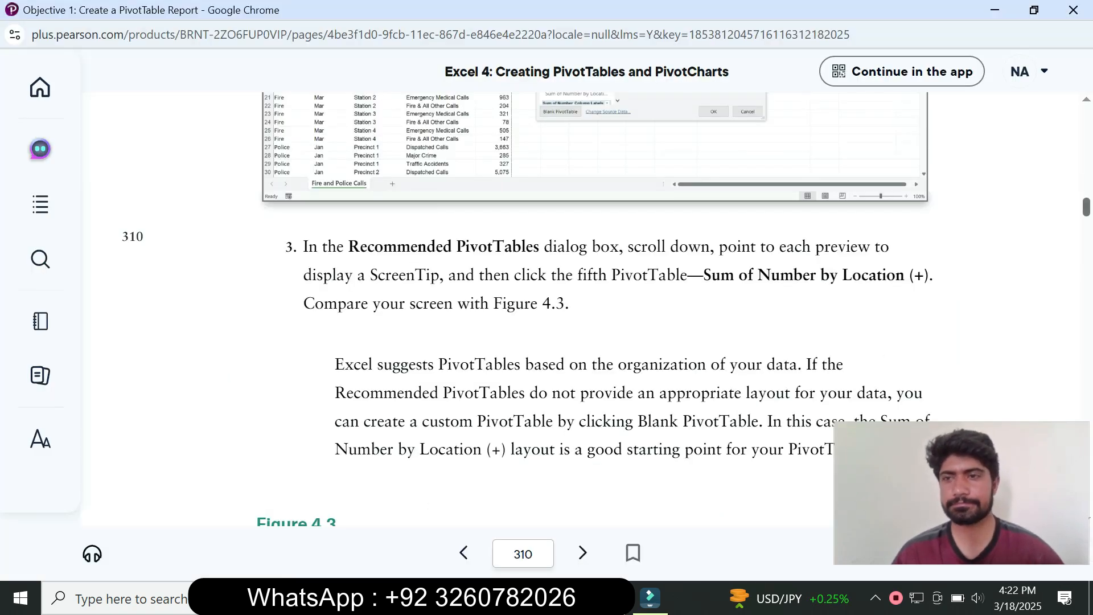
scroll(592, 308, "down", 7)
scroll(592, 307, "down", 2)
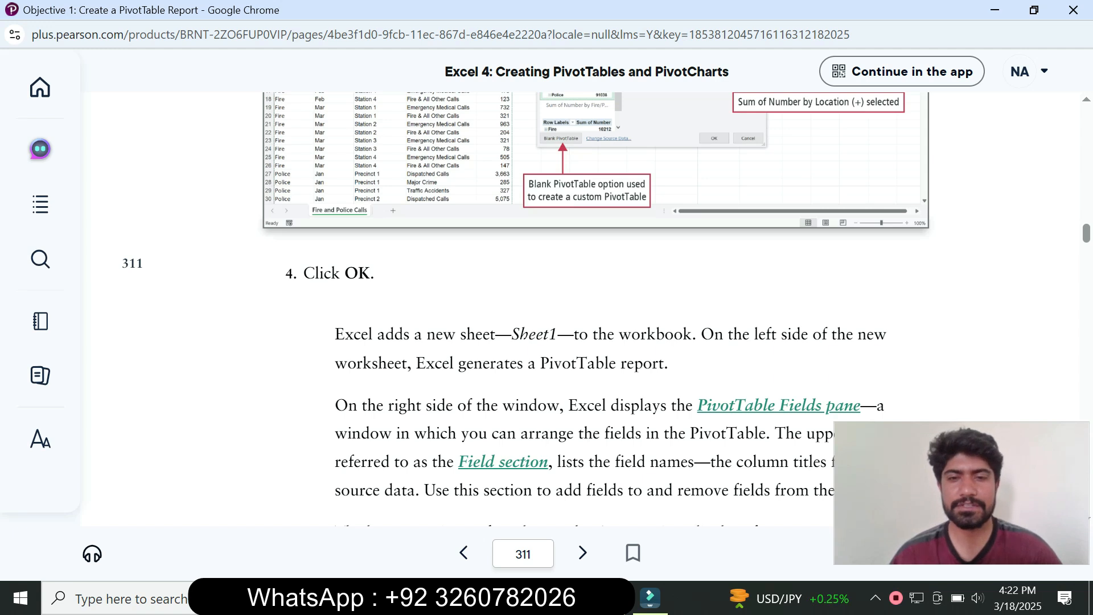
key("alt+Tab")
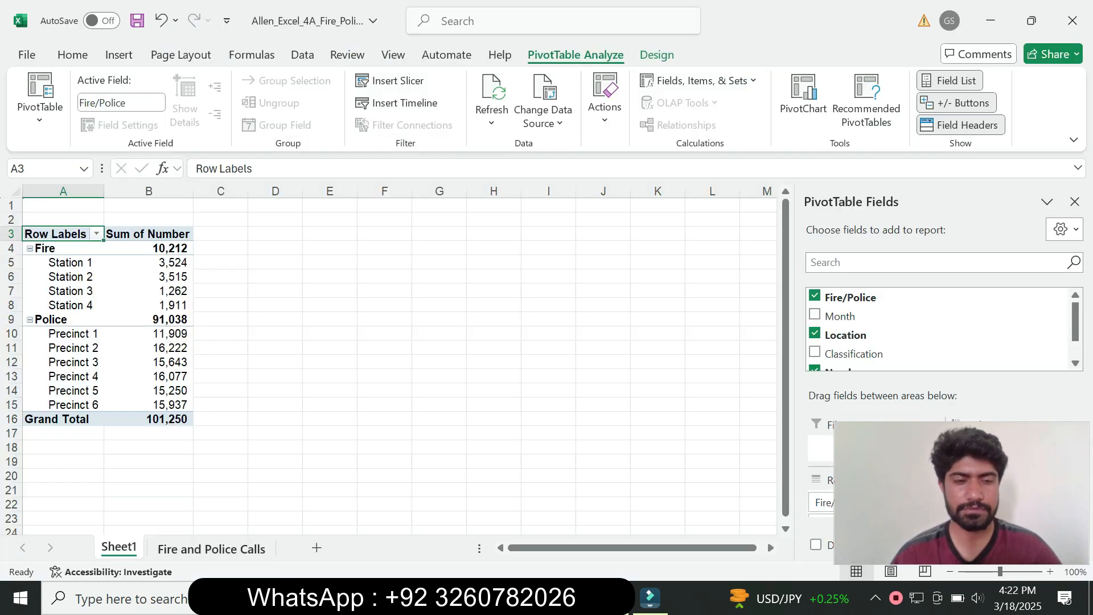
key("alt+Tab")
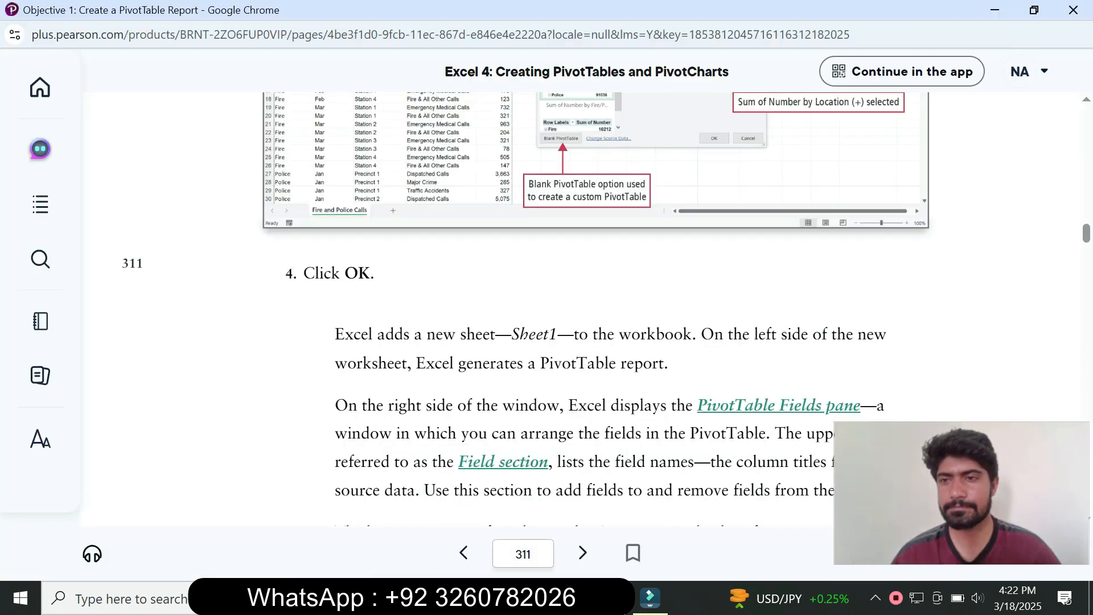
scroll(526, 304, "down", 7)
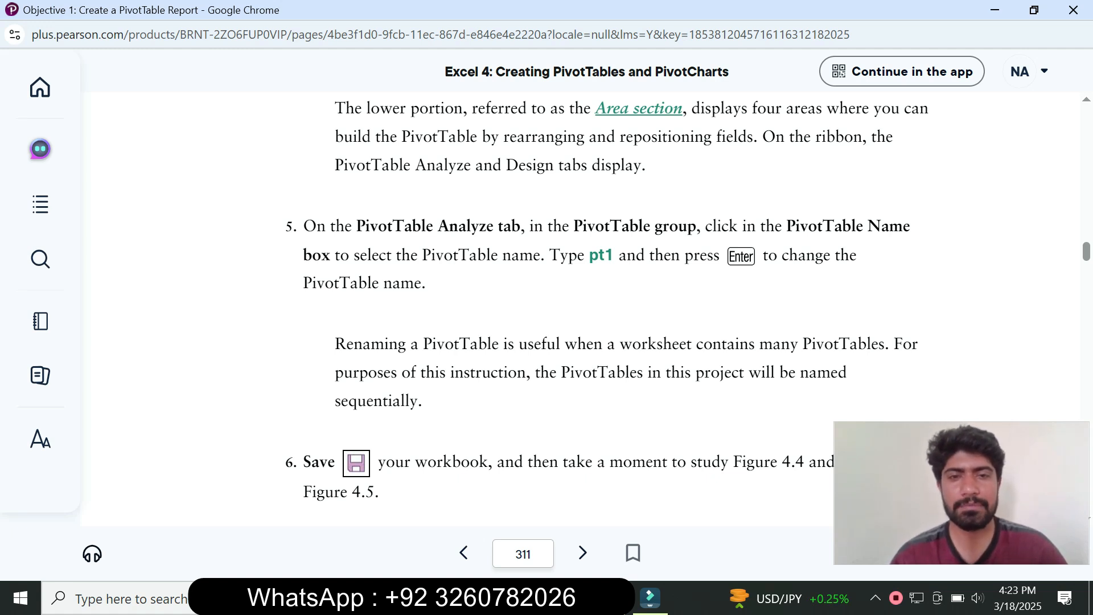
- Switch to the Excel workbook and rename the PivotTable as pt1, rechecking step 5 in the textbook
key("alt+Tab")
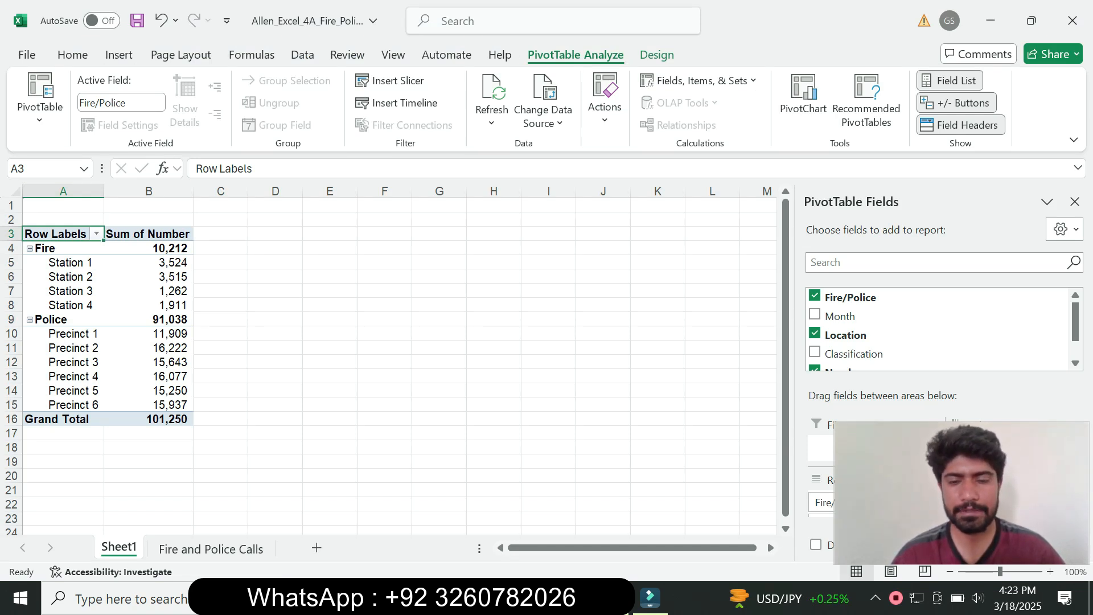
key("alt+Tab")
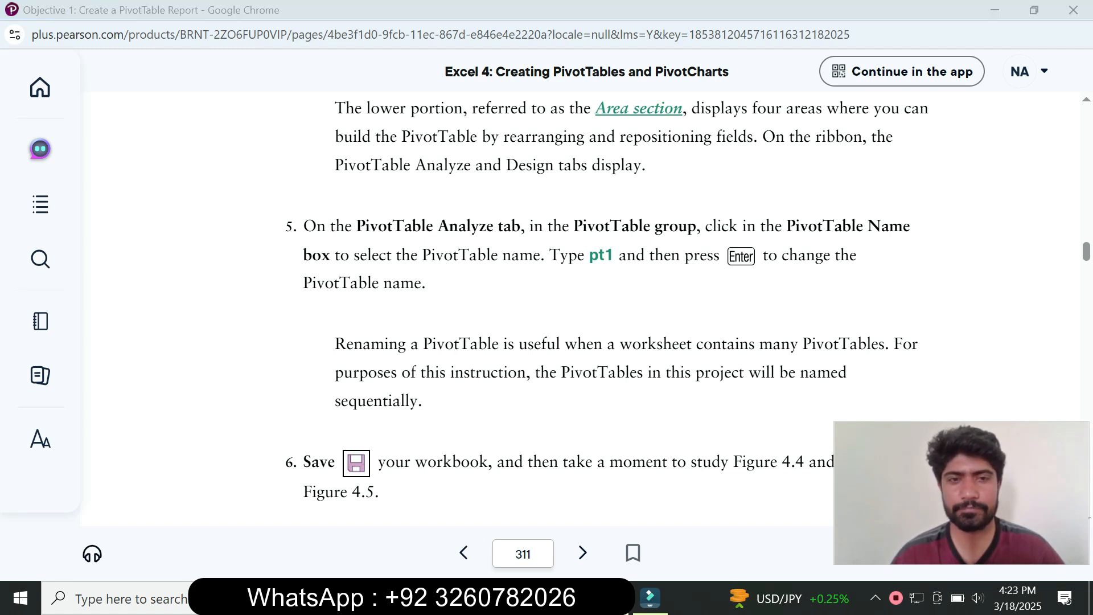
key("alt+Tab")
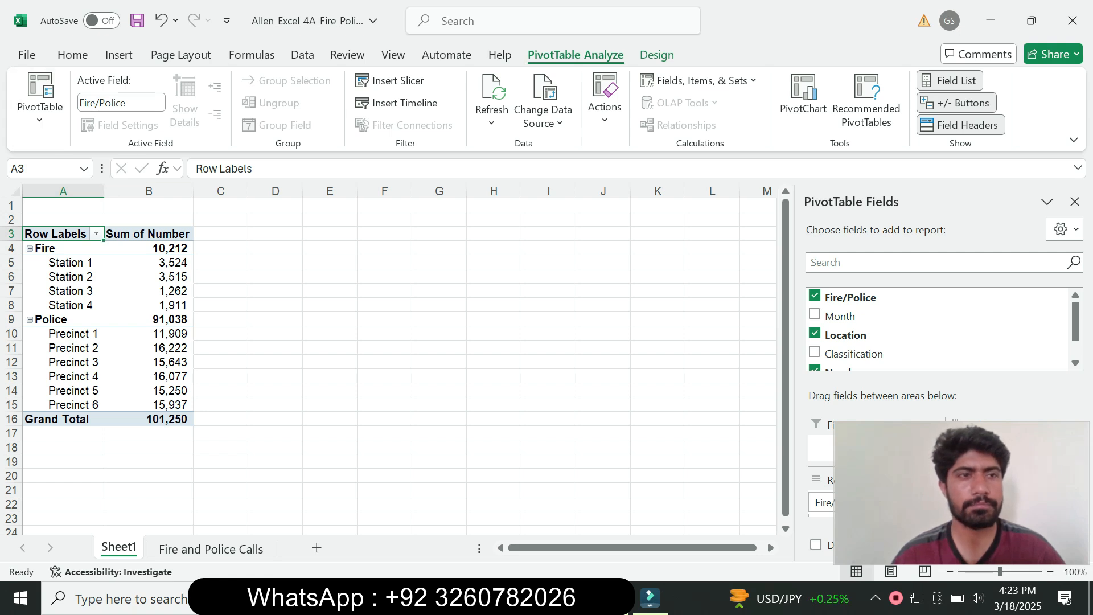
left_click(40, 107)
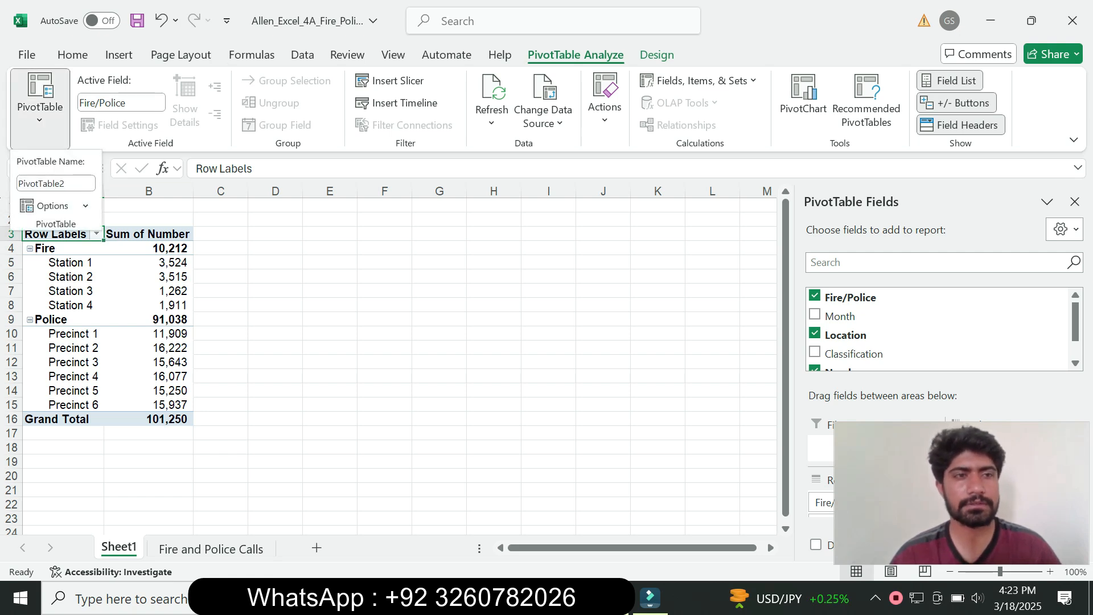
left_click(56, 184)
type("pt1")
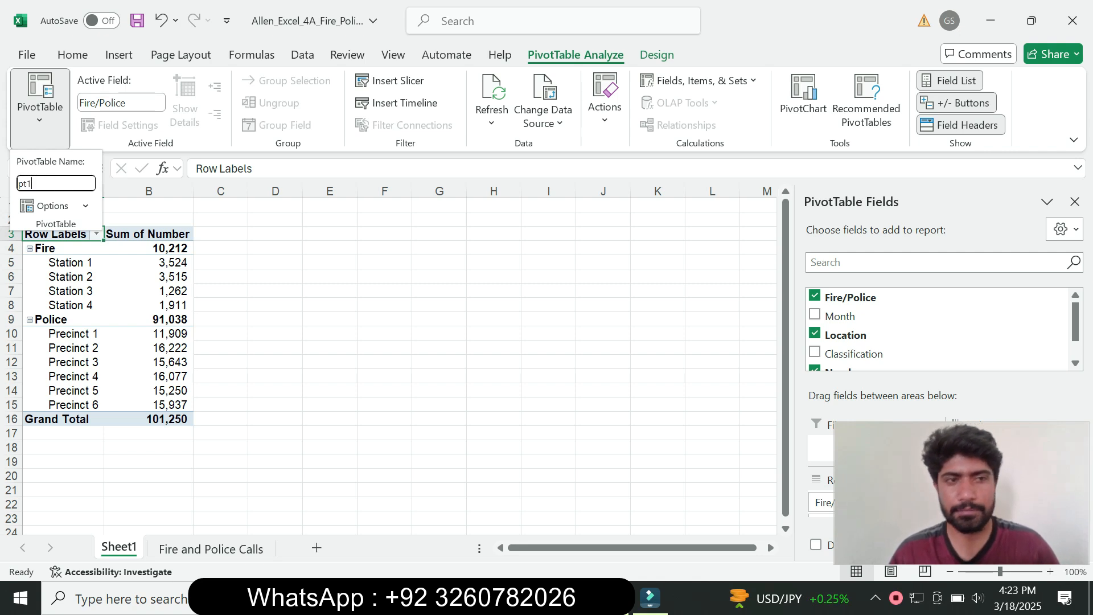
key("Return")
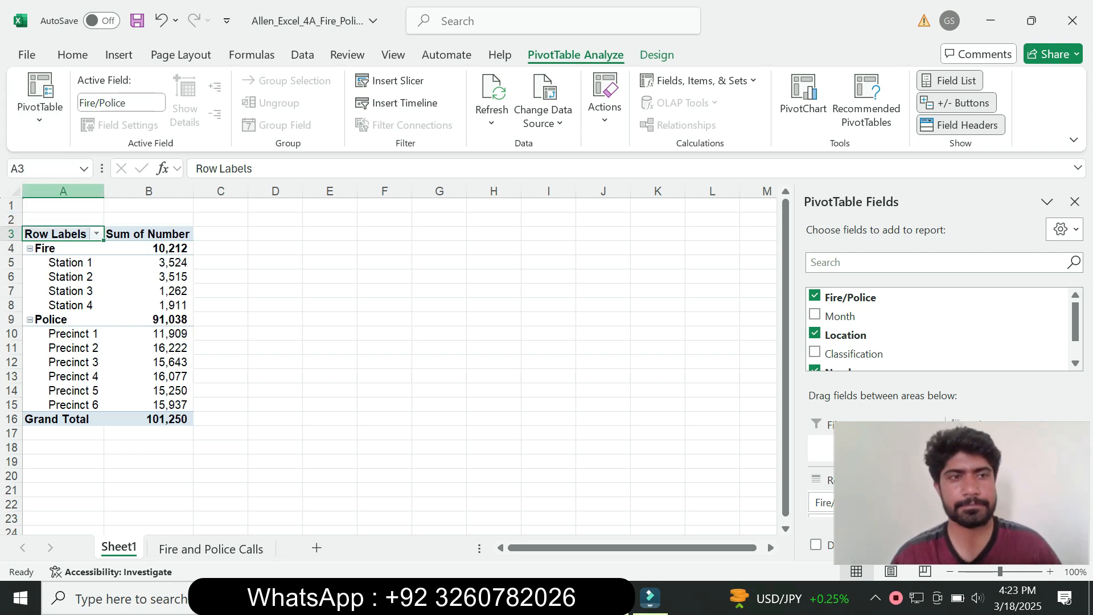
- Review step 6 and Figure 4.4 in the textbook, and save the Excel workbook
mouse_move(567, 598)
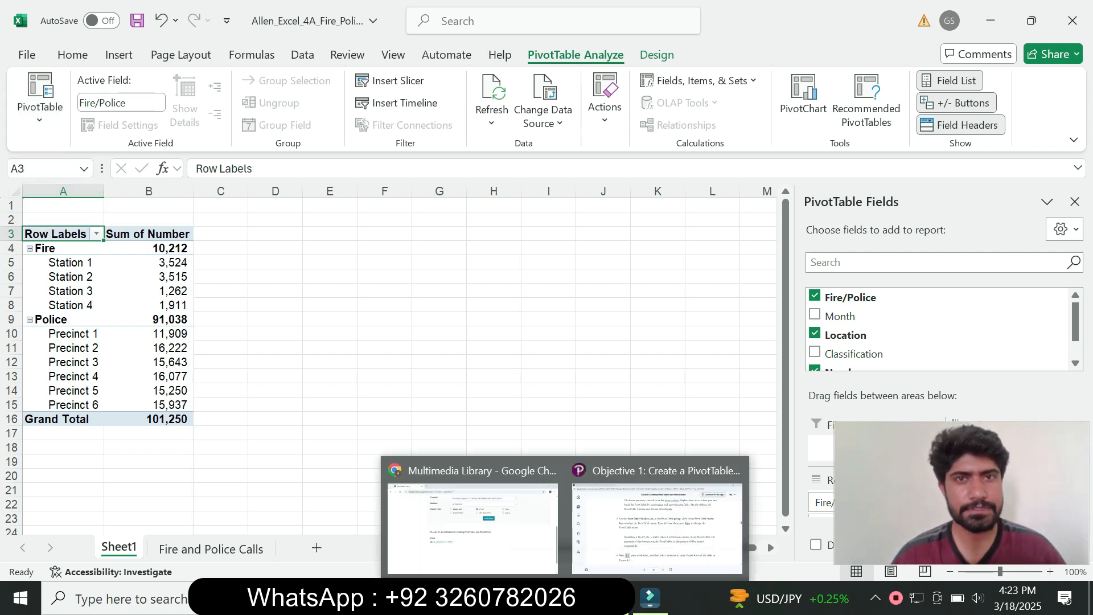
left_click(658, 506)
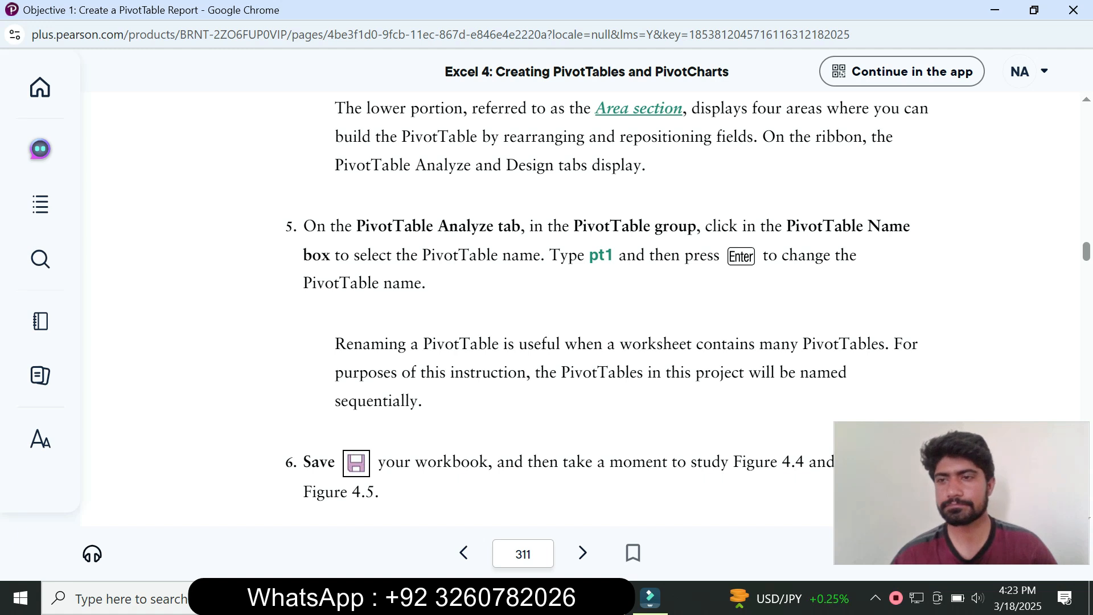
scroll(581, 307, "down", 2)
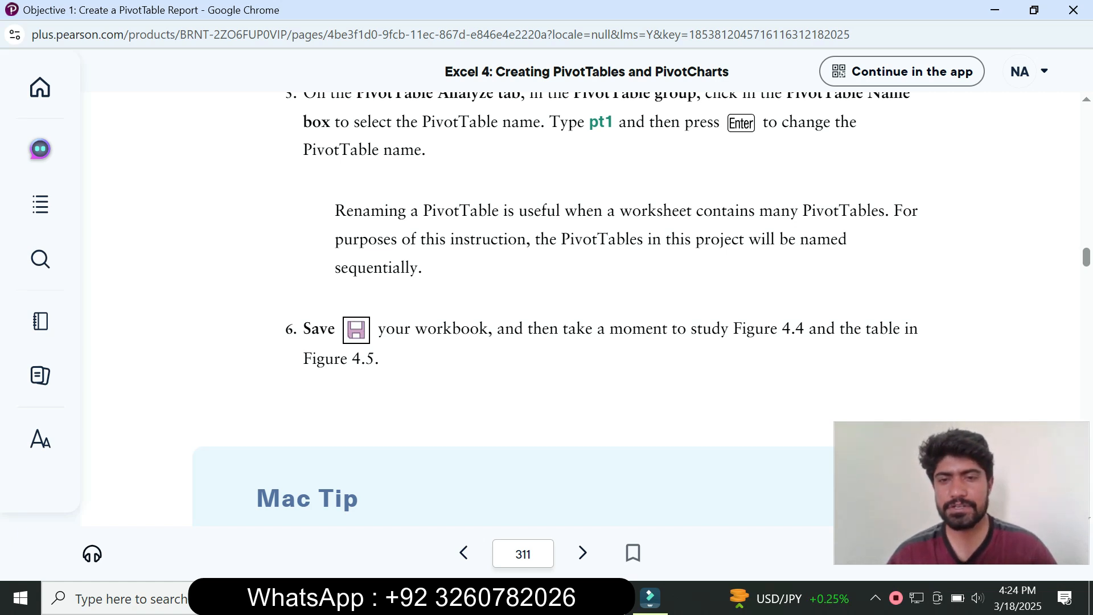
scroll(636, 309, "down", 10)
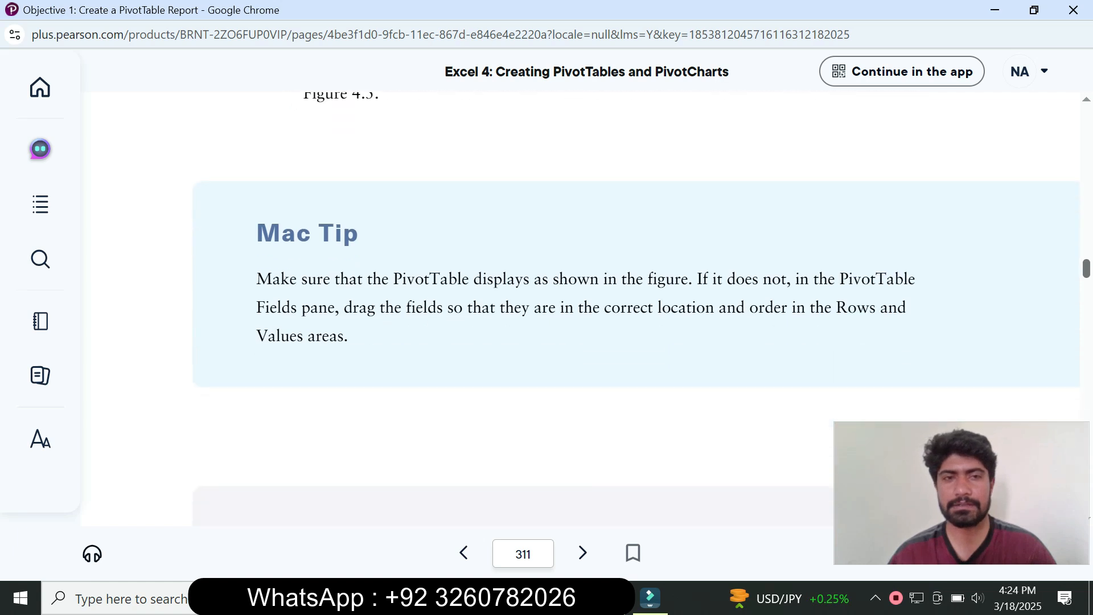
scroll(636, 309, "down", 8)
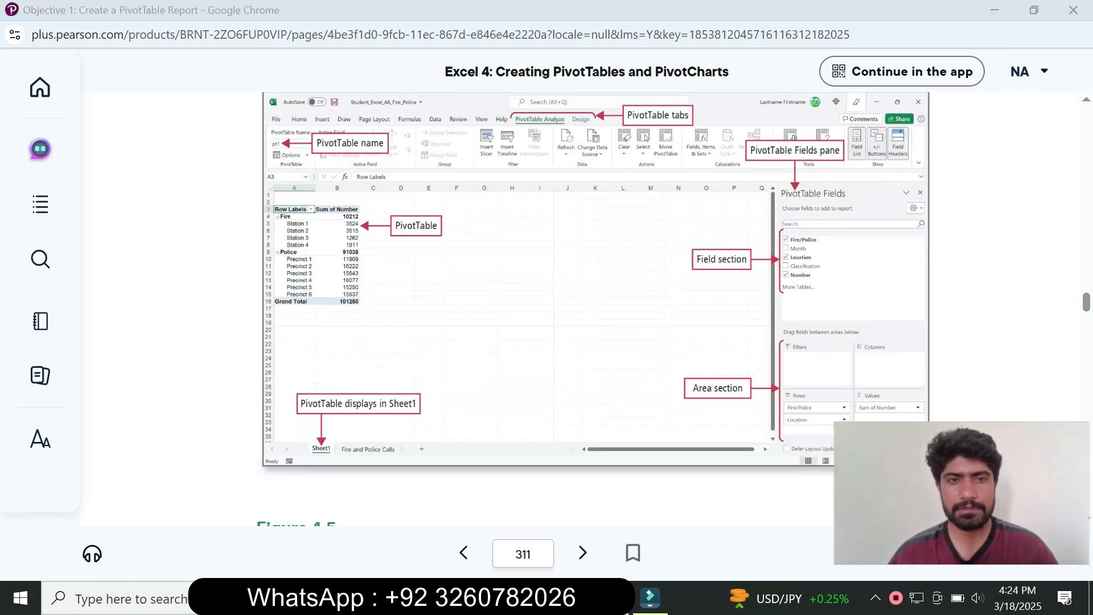
key("alt+Tab")
left_click(137, 20)
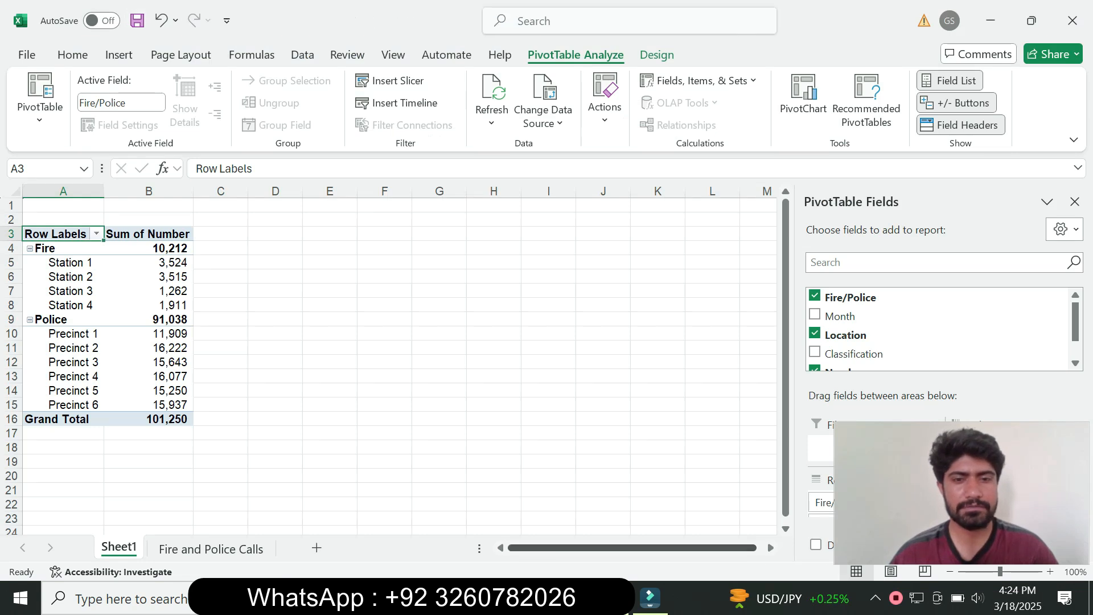
- Compare the PivotTable in the Excel workbook with Figure 4.4 in the textbook
mouse_move(567, 598)
left_click(660, 518)
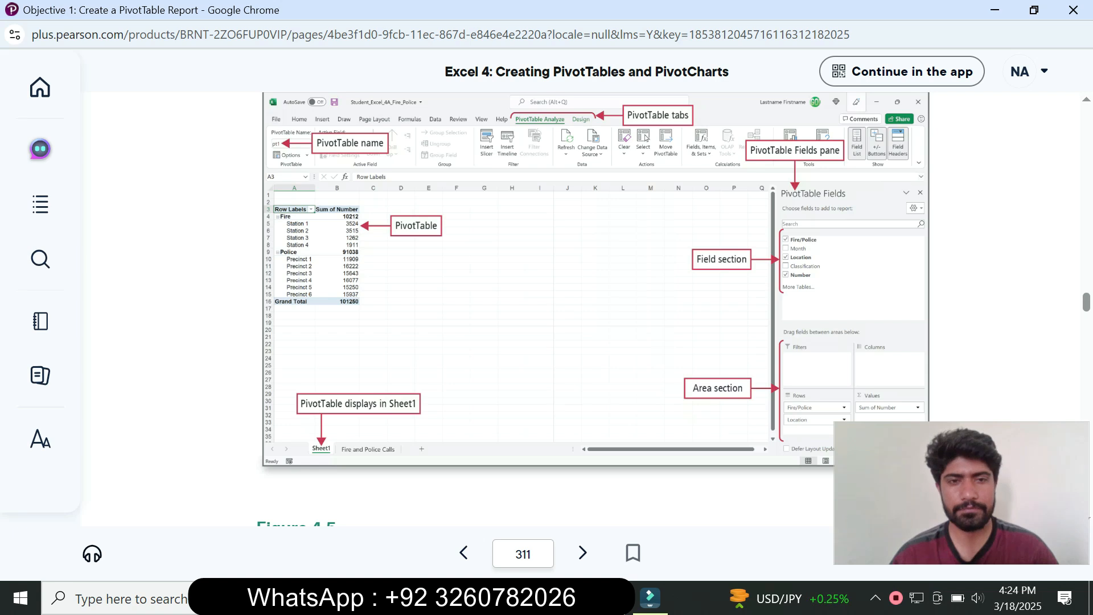
left_click(649, 598)
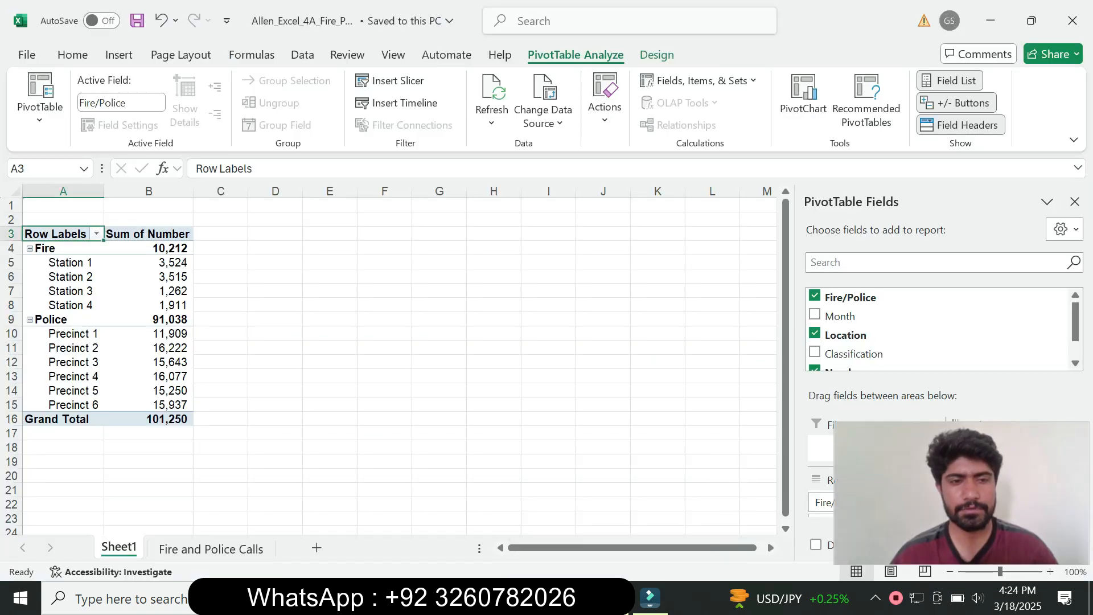
mouse_move(649, 598)
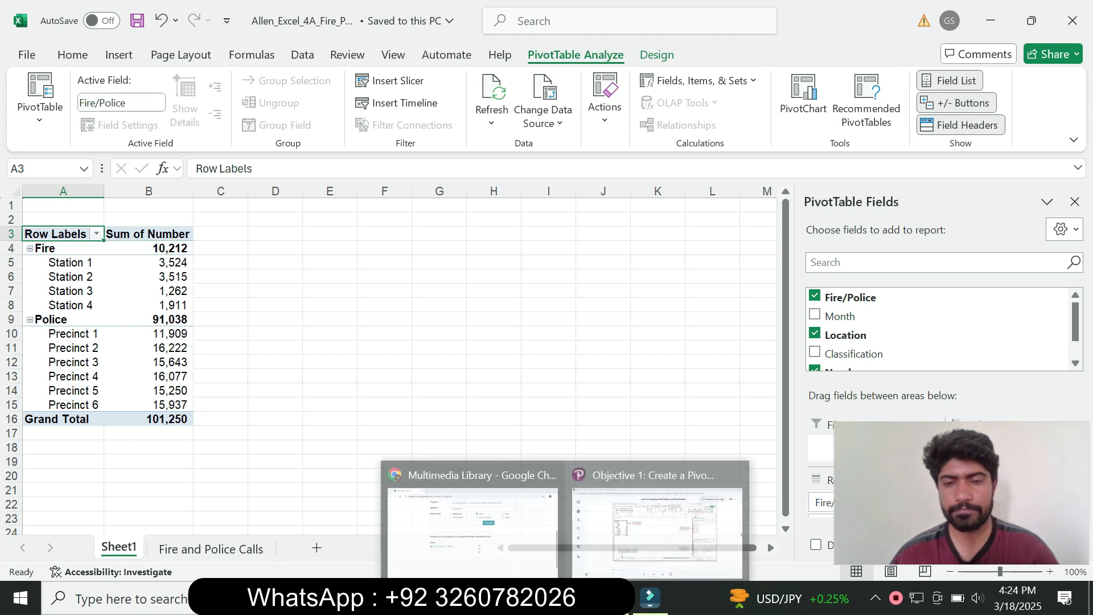
left_click(649, 509)
- Read the introduction and step 1 of Activity 4.02 in the textbook on adding fields to a PivotTable
scroll(592, 307, "down", 8)
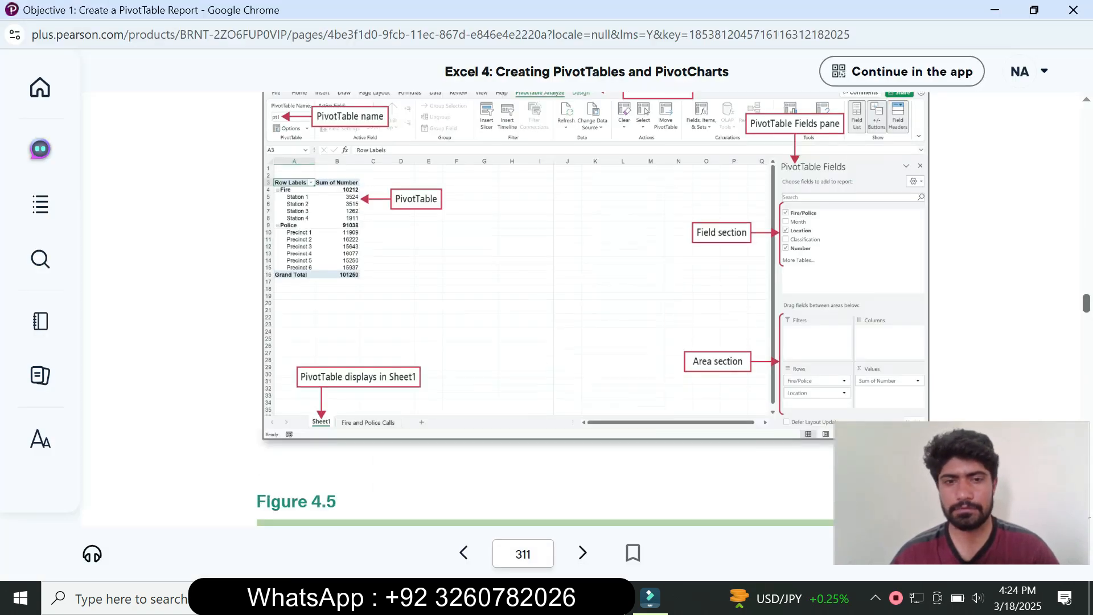
scroll(592, 307, "down", 10)
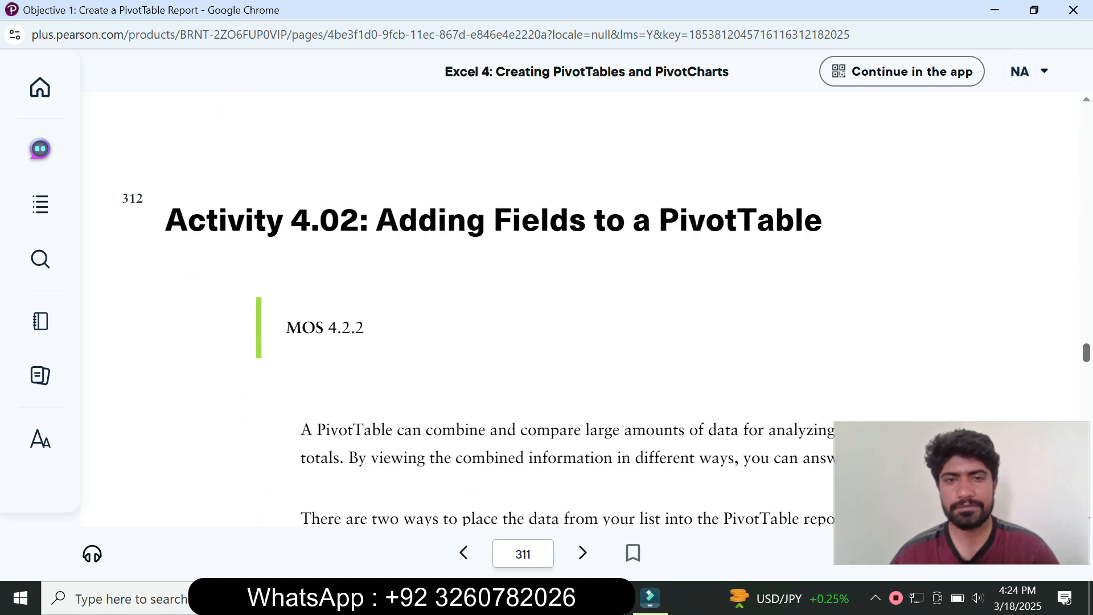
scroll(592, 307, "down", 4)
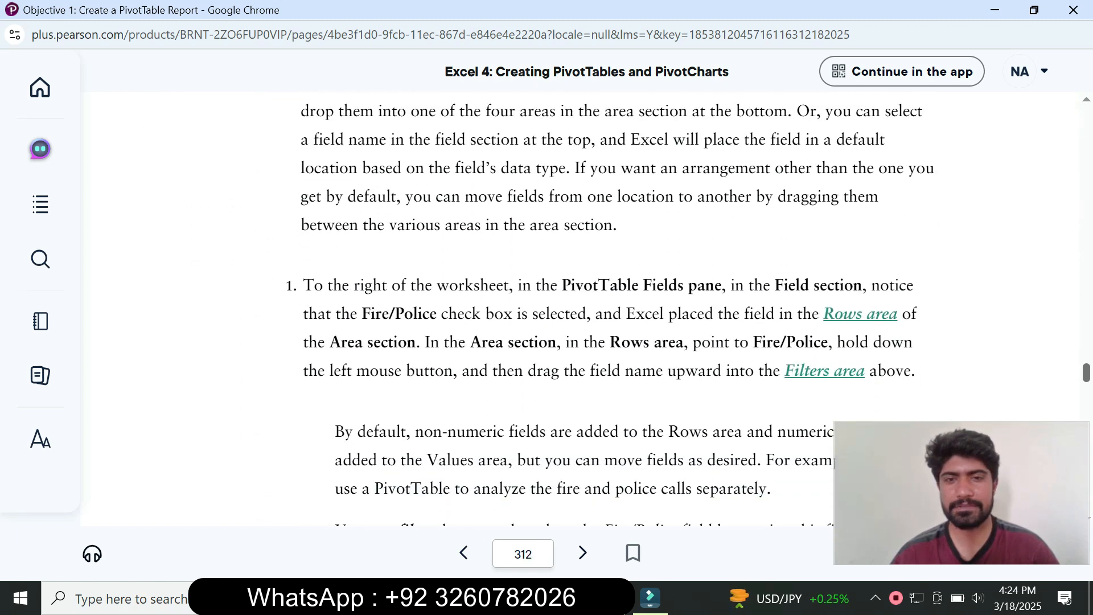
scroll(592, 308, "down", 5)
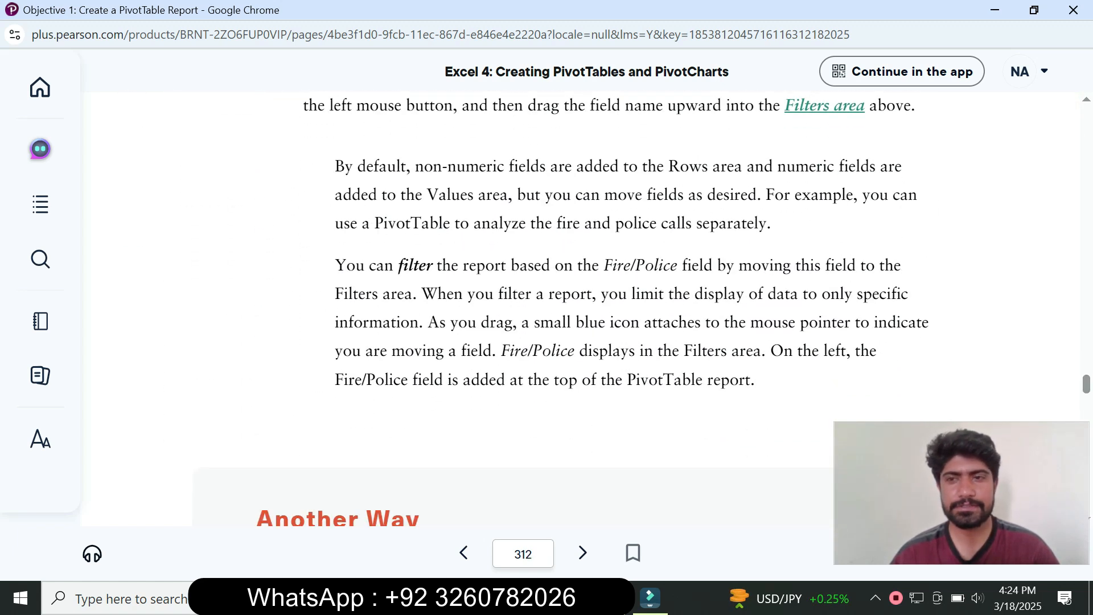
scroll(592, 308, "up", 13)
scroll(592, 307, "down", 7)
scroll(592, 308, "down", 2)
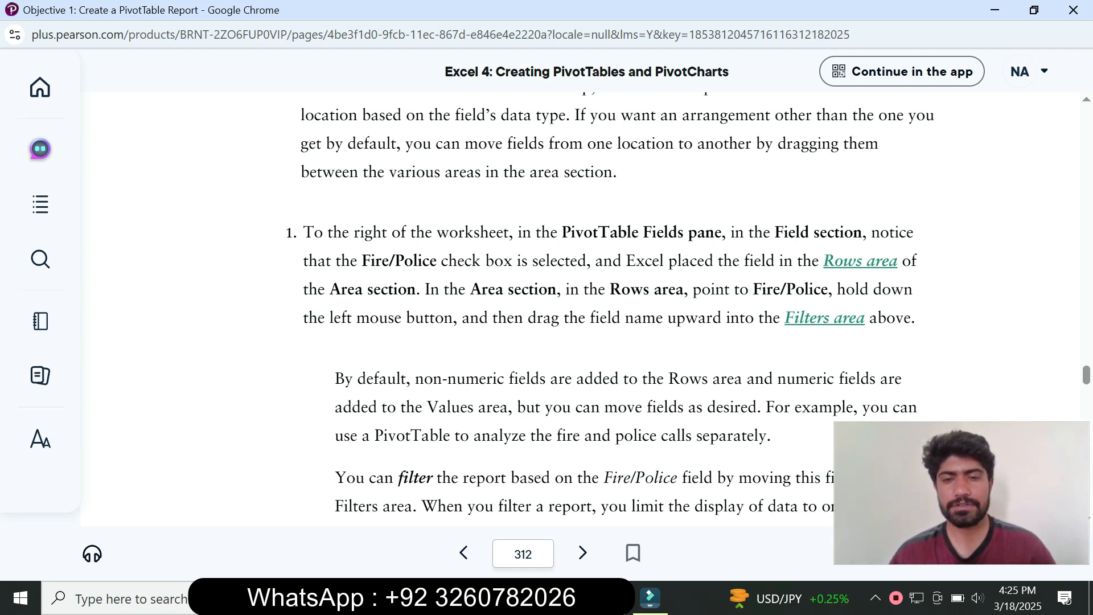
- Compare step 1 of Activity 4.02 in the textbook with the PivotTable Fields pane in the Excel workbook
key("alt+Tab")
left_click_drag(962, 493, 470, 563)
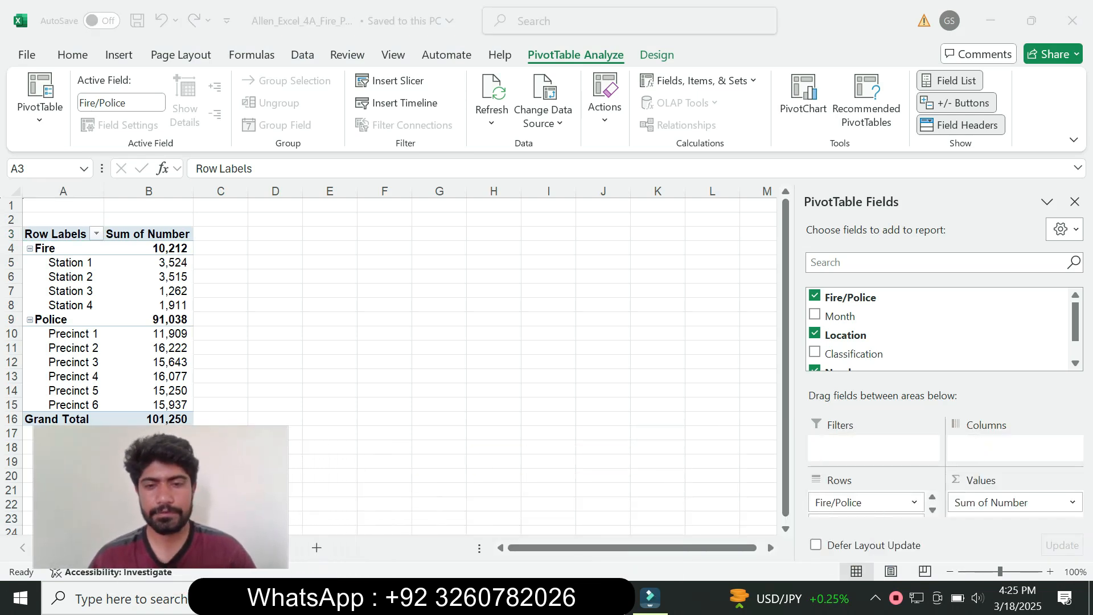
mouse_move(567, 597)
left_click(660, 526)
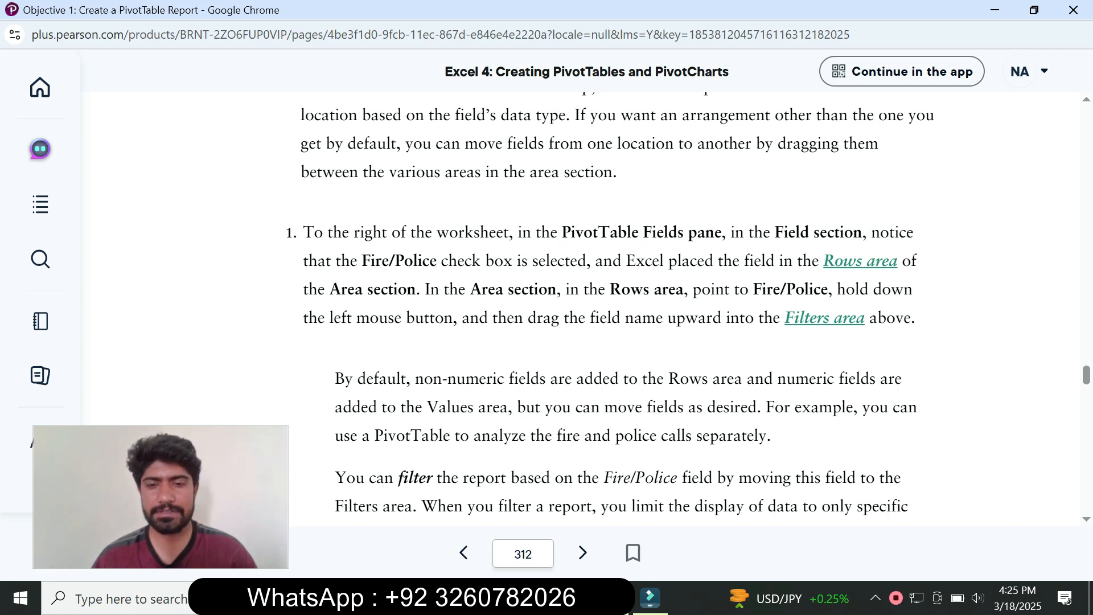
key("alt+Tab")
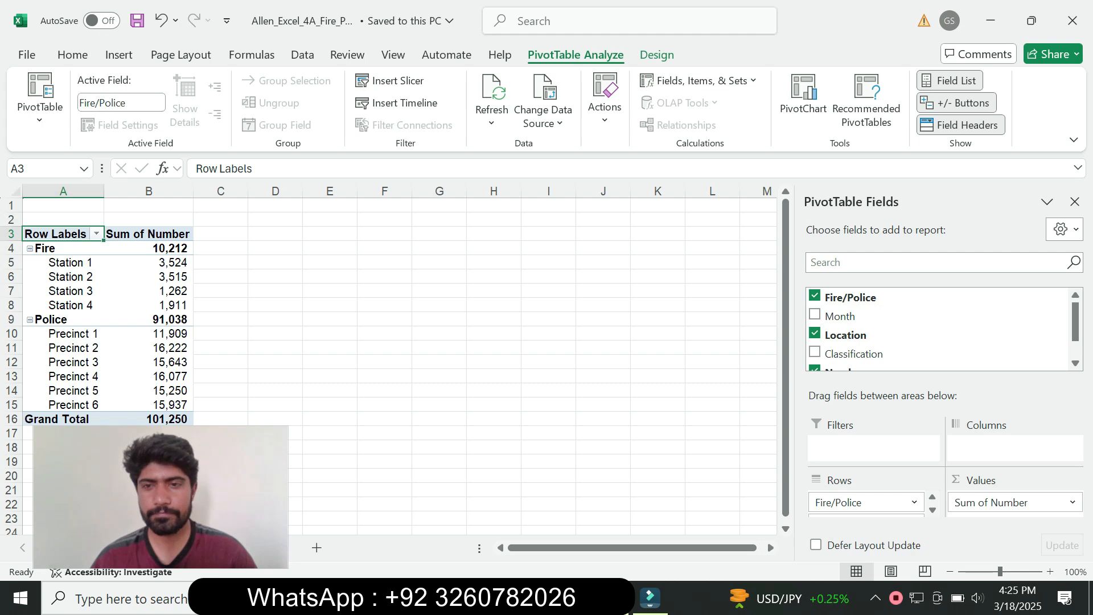
left_click(655, 500)
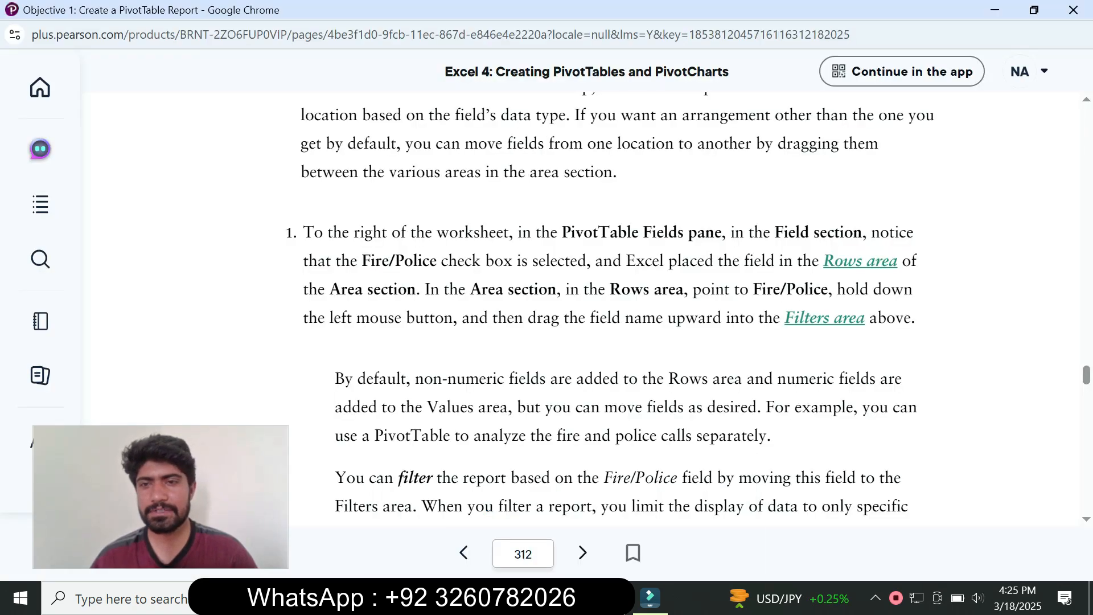
key("alt+Tab")
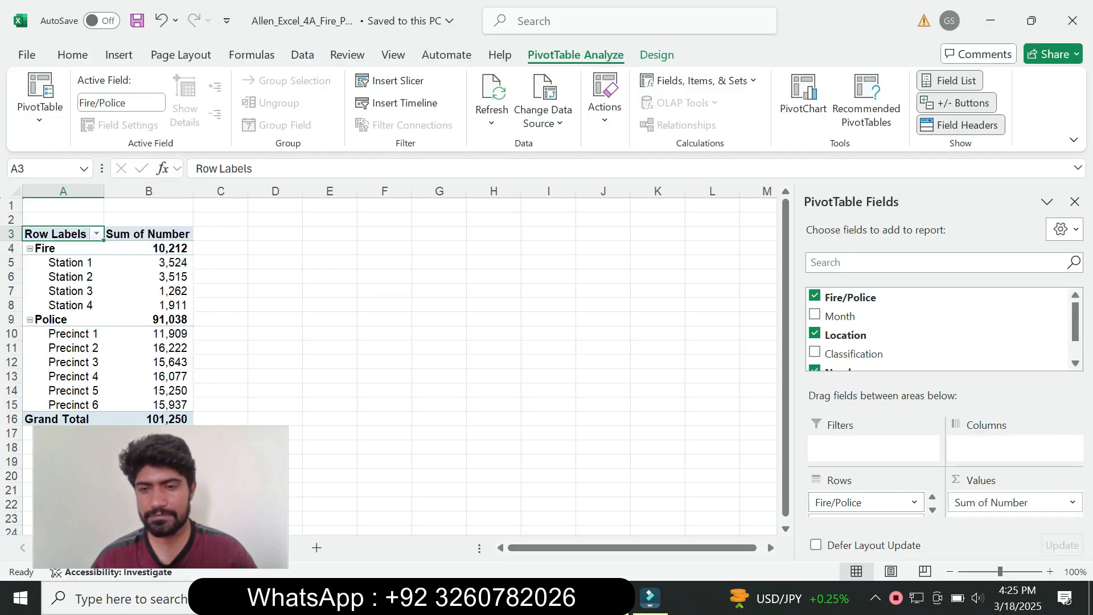
mouse_move(565, 597)
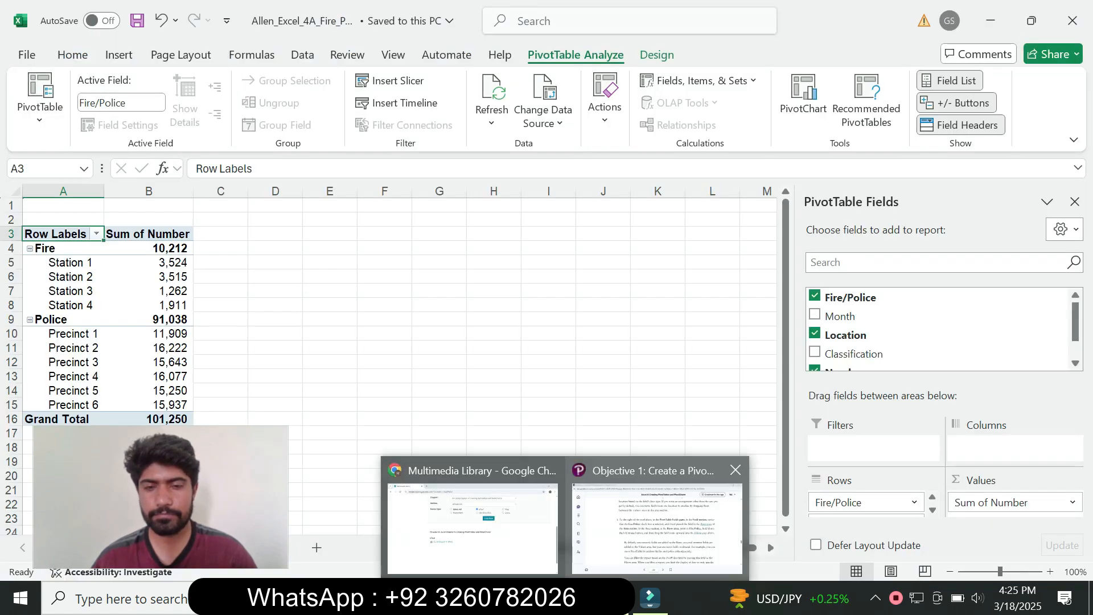
left_click(657, 526)
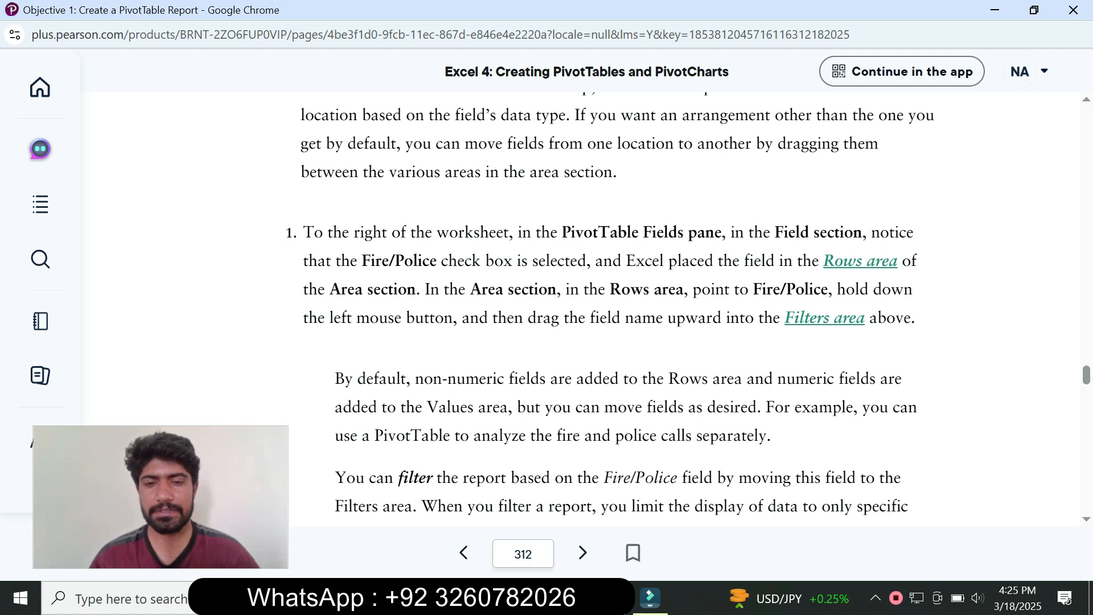
- Switch to the Excel workbook and move the Fire/Police field from the Rows area to the Filters area
key("alt+Tab")
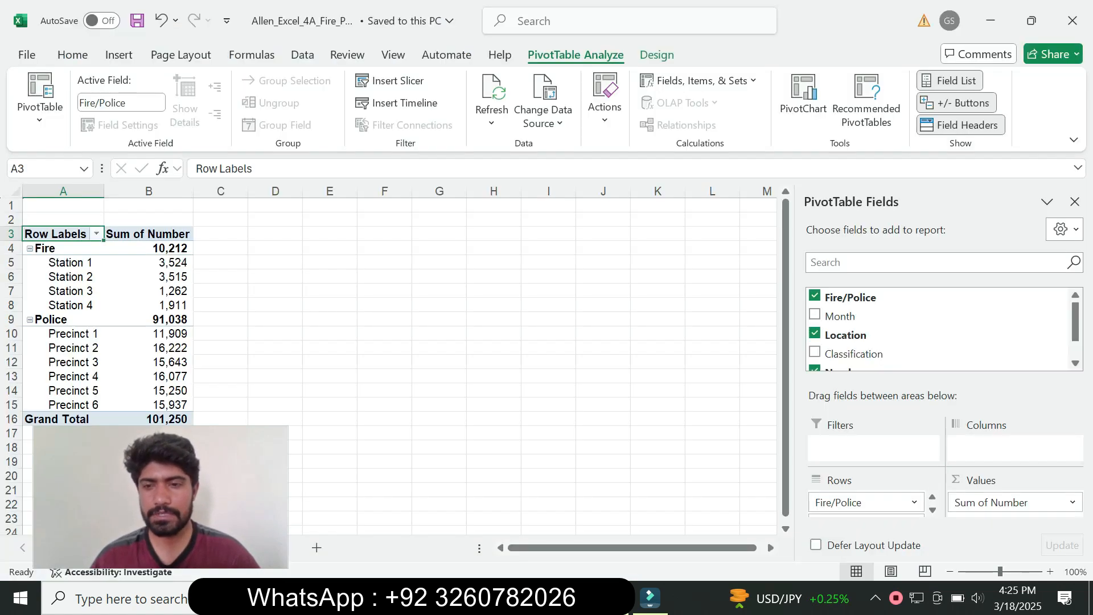
left_click(932, 510)
left_click(933, 510)
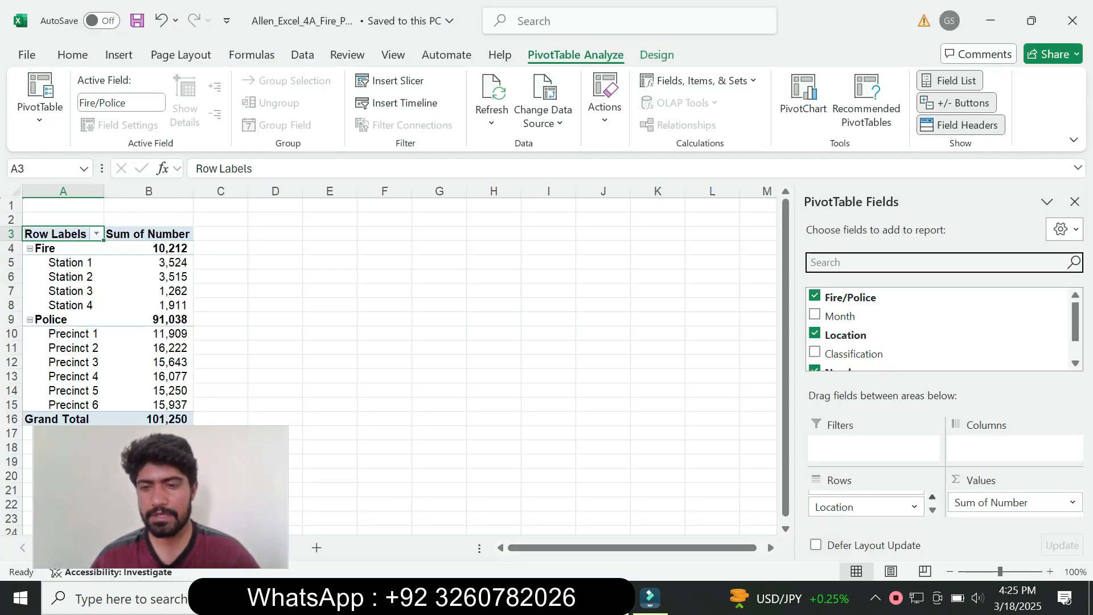
left_click(932, 497)
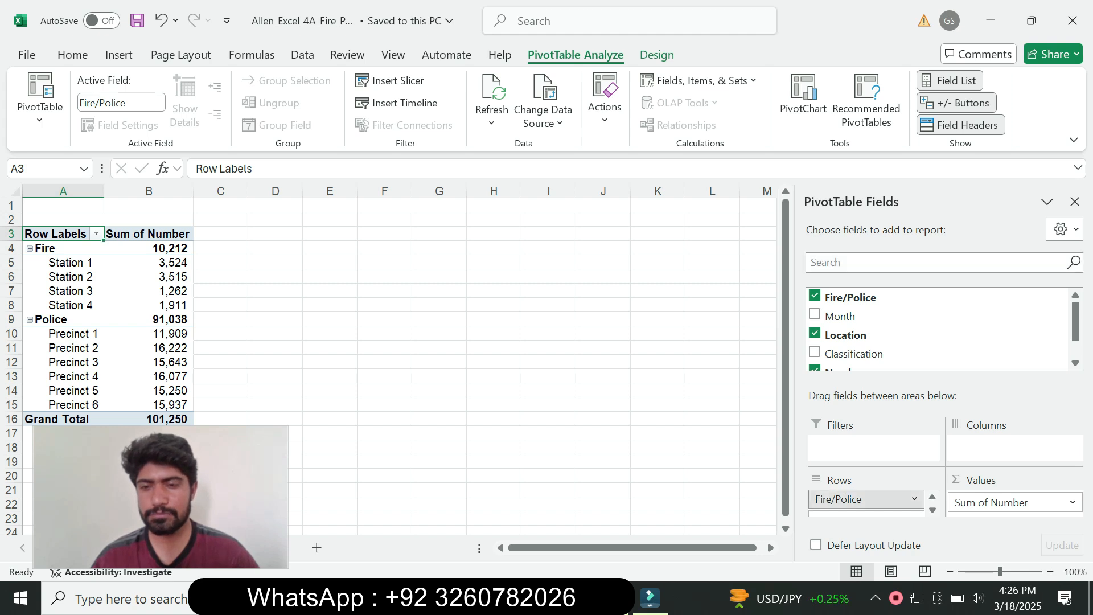
left_click_drag(865, 499, 874, 448)
- Read the step 1 notes and step 2 in the textbook, and verify in Excel that the Location field is selected
mouse_move(565, 598)
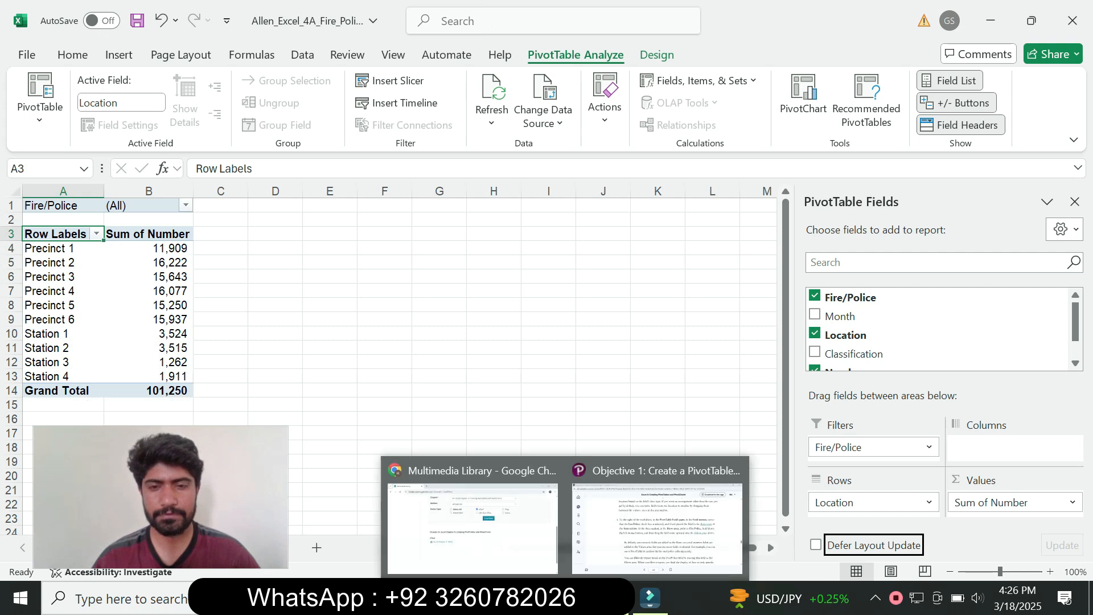
left_click(657, 530)
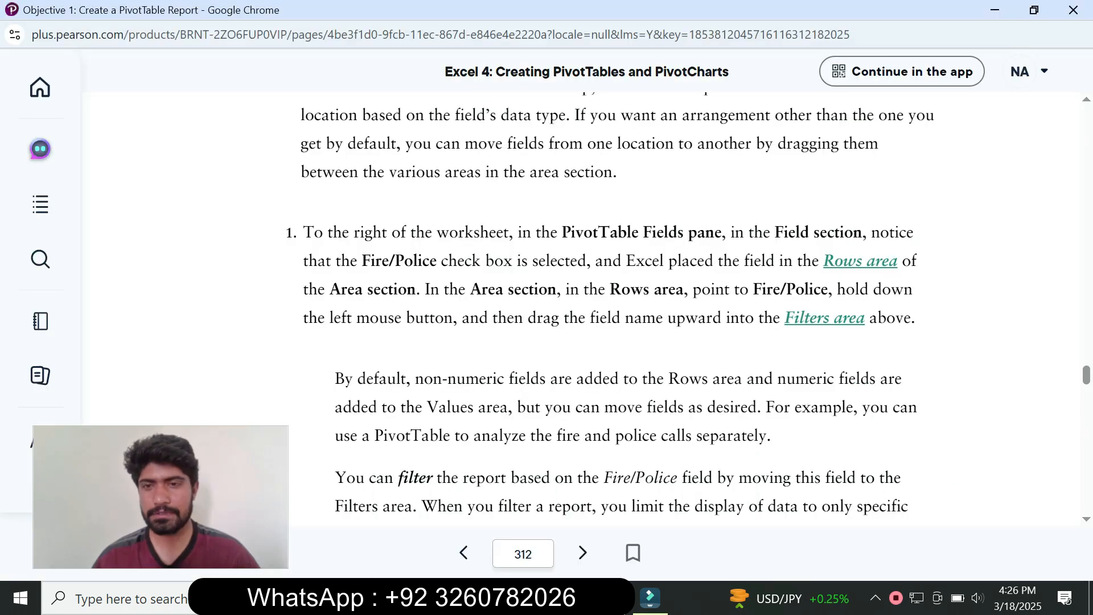
scroll(626, 307, "down", 5)
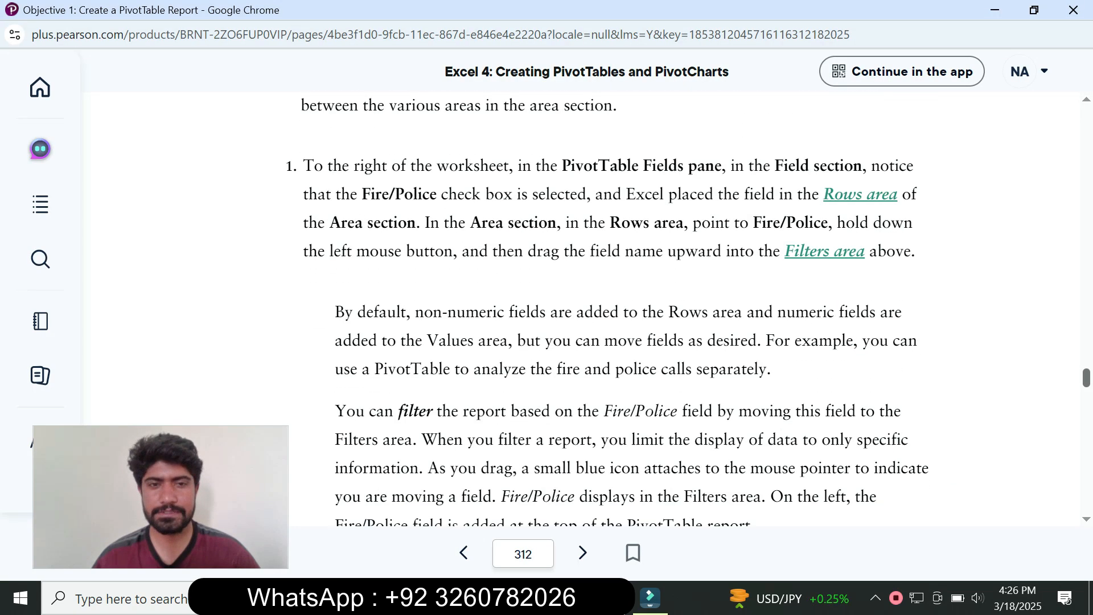
scroll(675, 310, "down", 1)
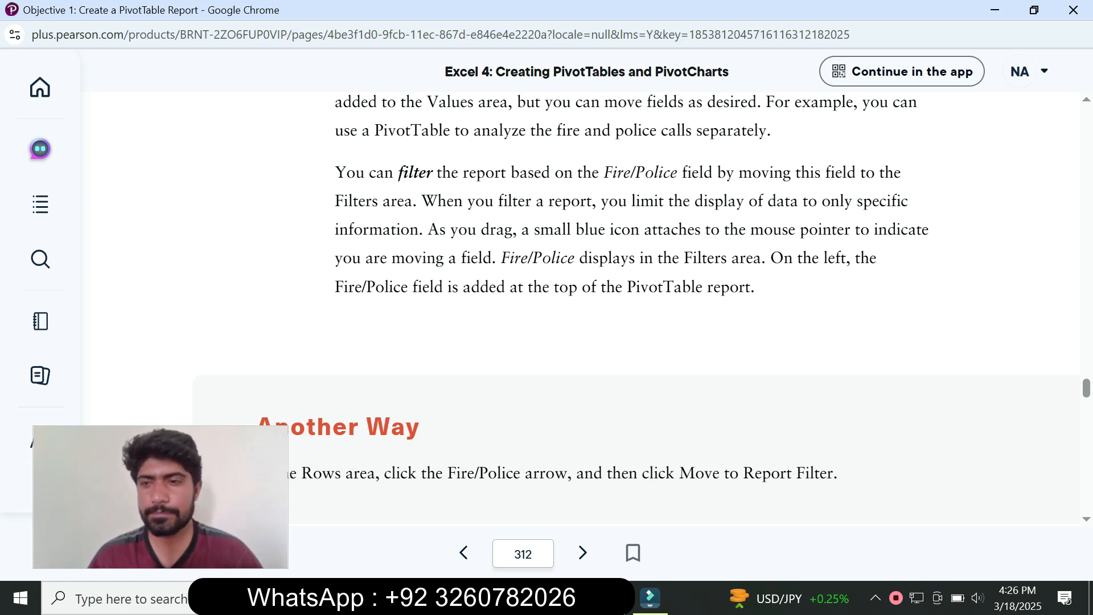
scroll(581, 307, "down", 5)
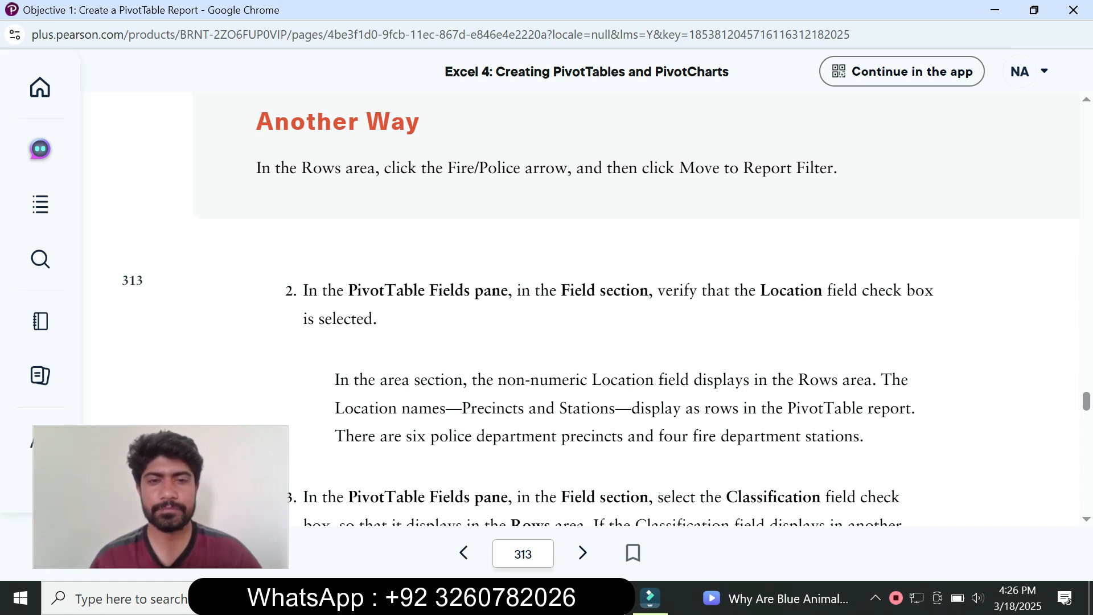
key("alt+Tab")
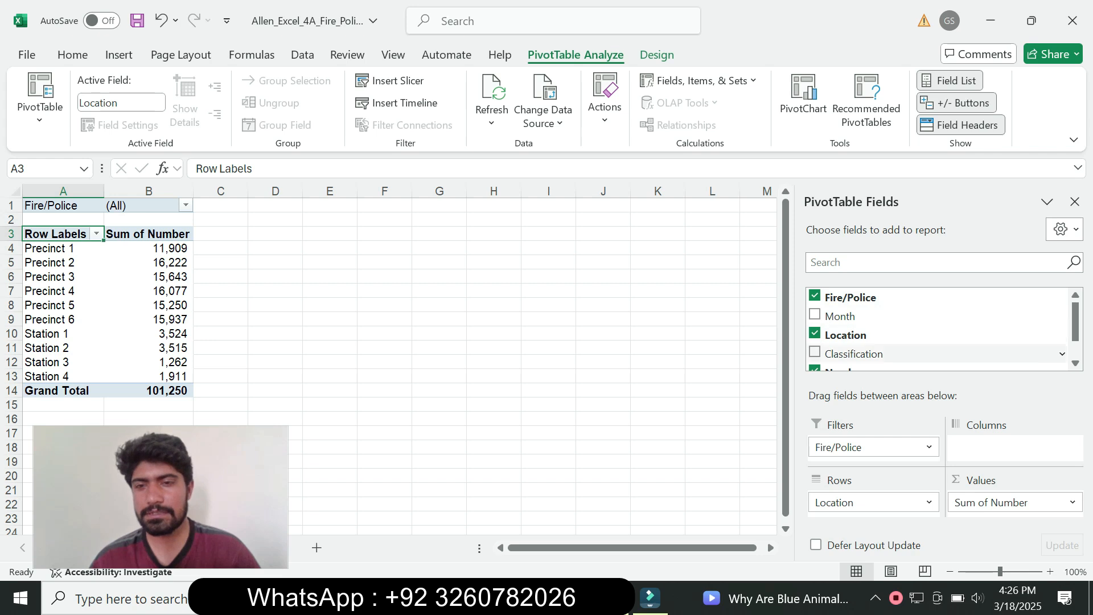
- Read step 3 of Activity 4.02 in the textbook on adding the Classification field and expanding the entire field
mouse_move(567, 597)
left_click(662, 523)
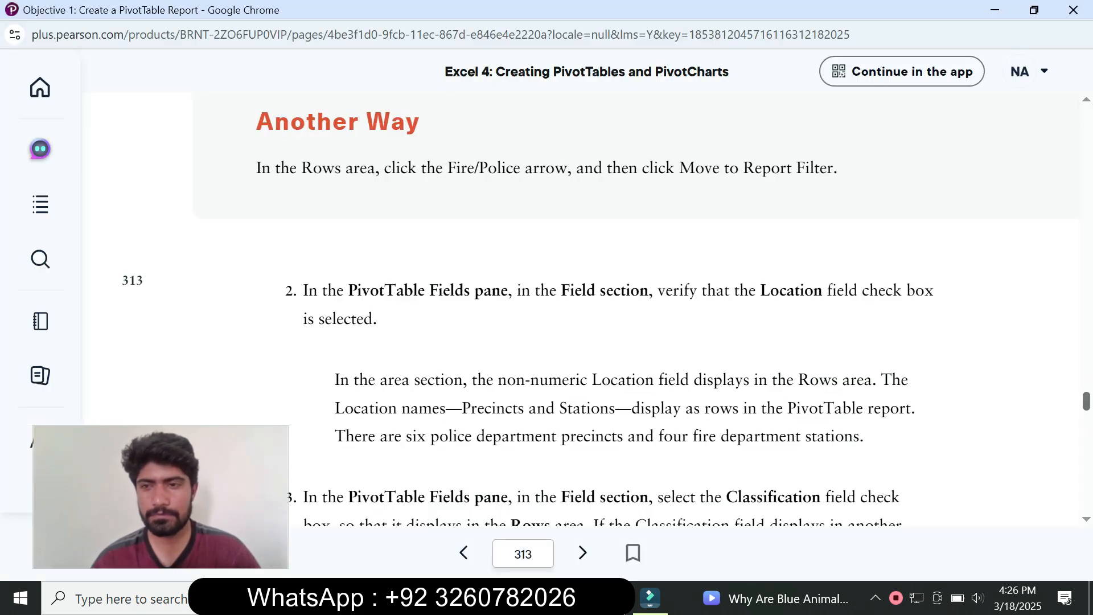
scroll(606, 316, "down", 3)
left_click_drag(160, 497, 125, 497)
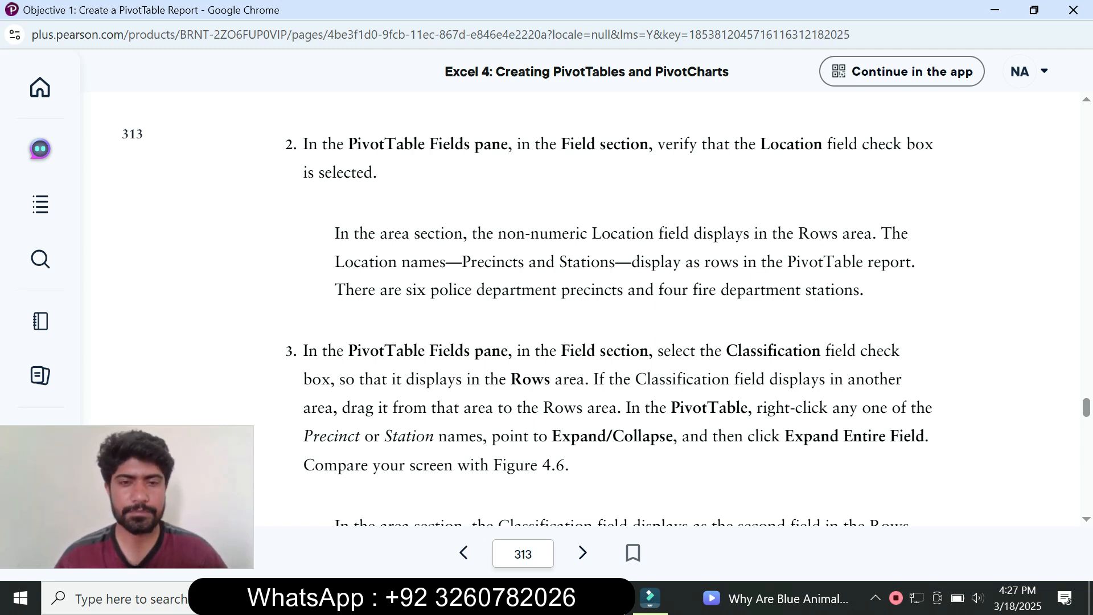
scroll(528, 309, "down", 2)
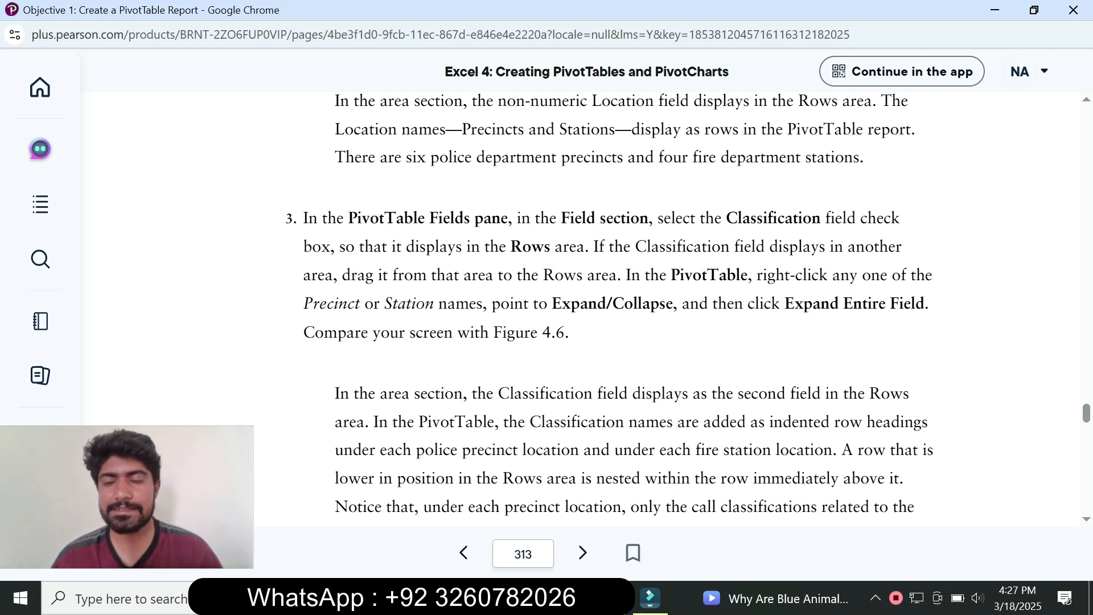
- Switch to Excel and add the Classification field to the PivotTable's Rows area, rechecking step 3 in the textbook
key("alt+Tab")
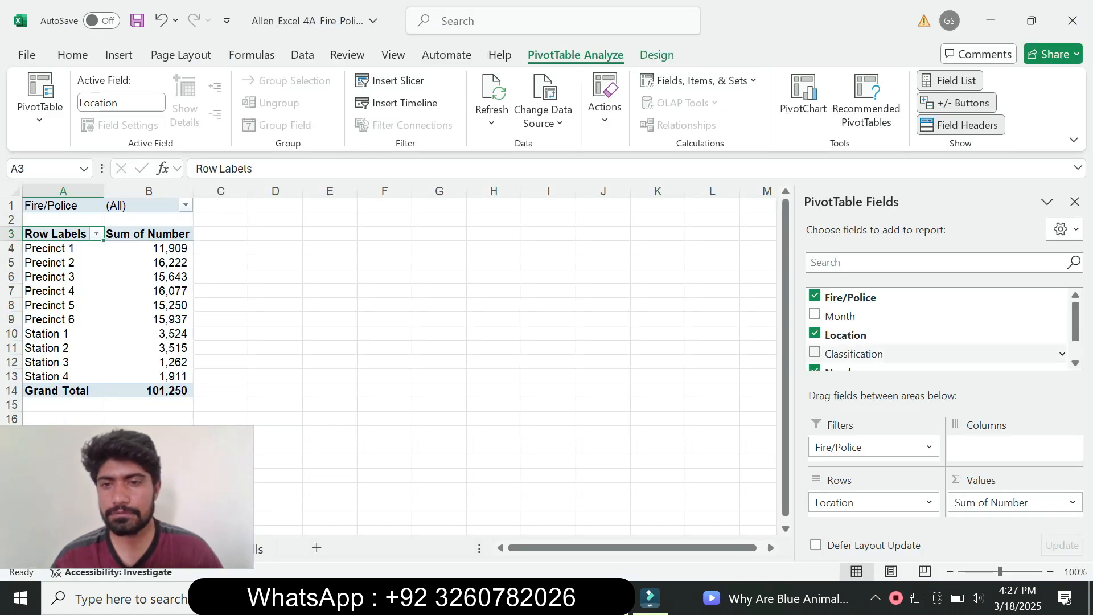
left_click(815, 352)
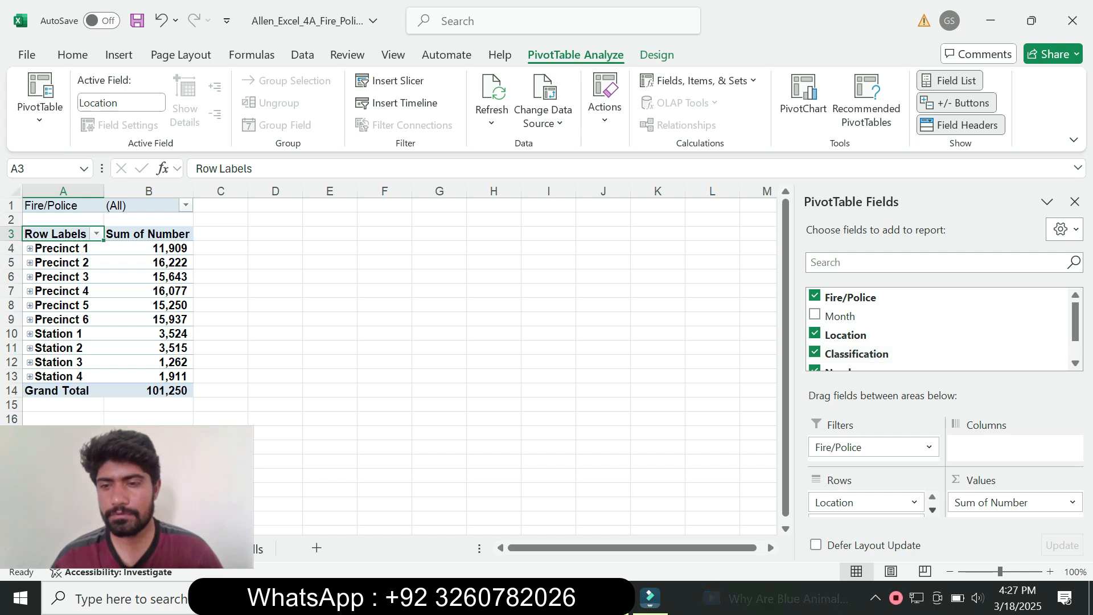
left_click(567, 598)
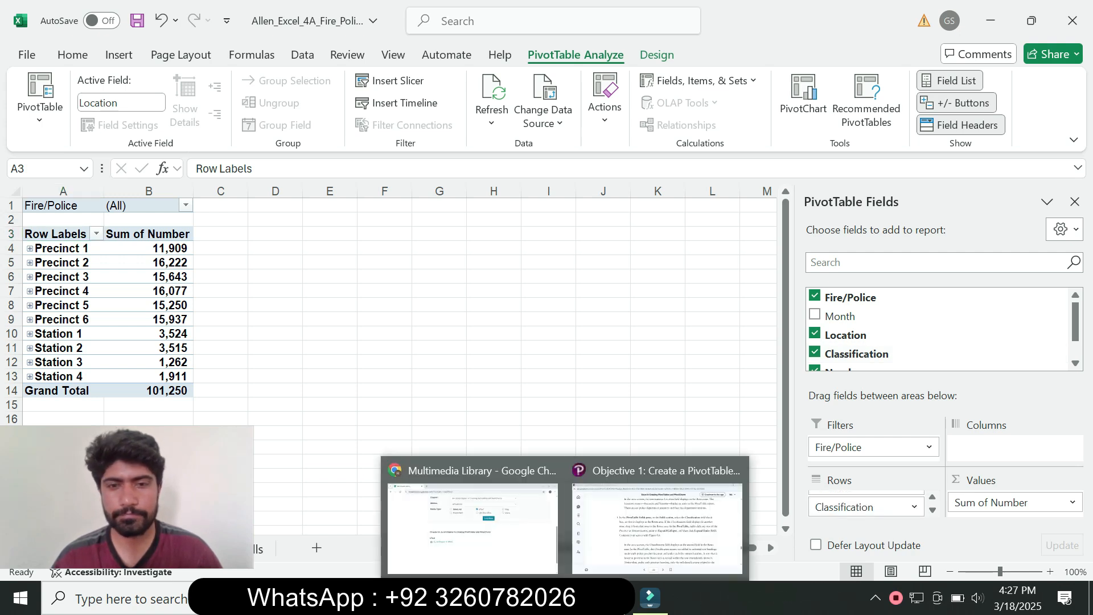
left_click(658, 519)
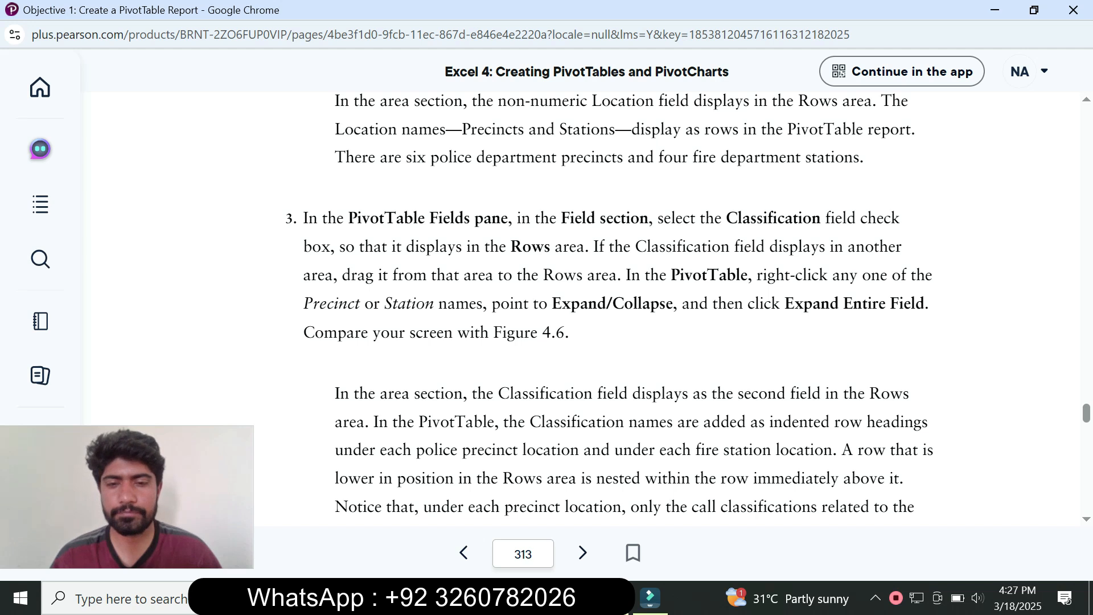
- Look for the Expand/Collapse command on the Row Labels heading and the Precinct 2 value in Excel, rechecking step 3 in the textbook
key("alt+Tab")
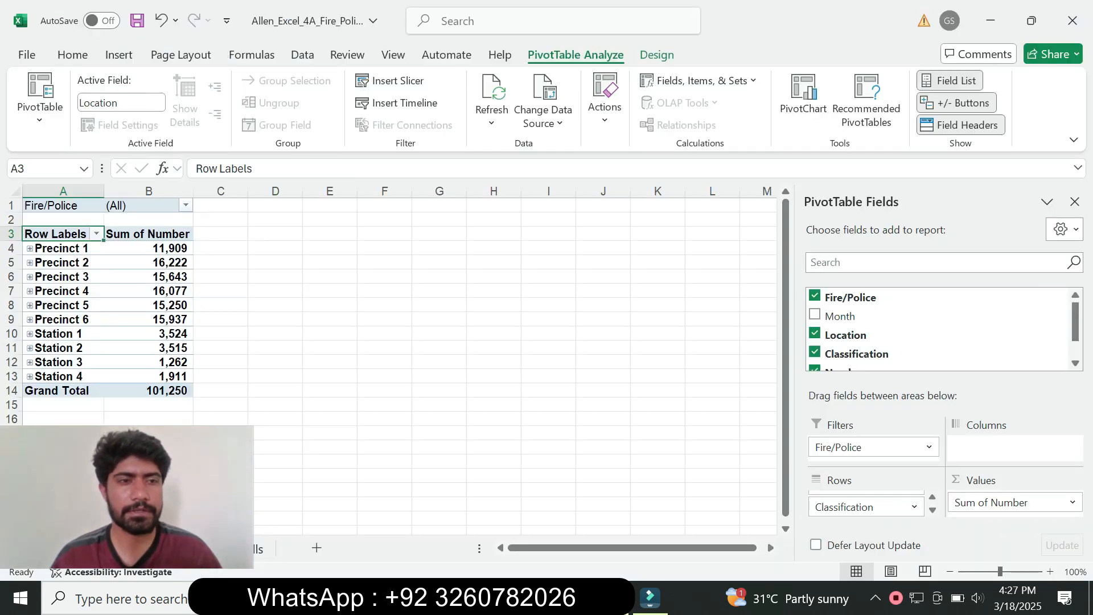
right_click(76, 234)
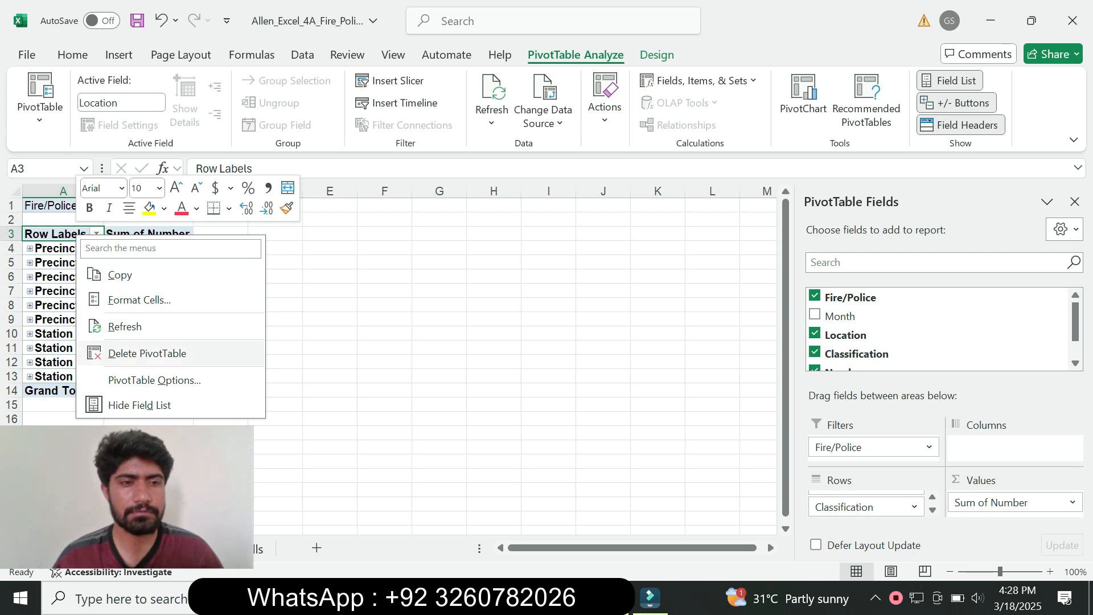
left_click(48, 248)
left_click(49, 248)
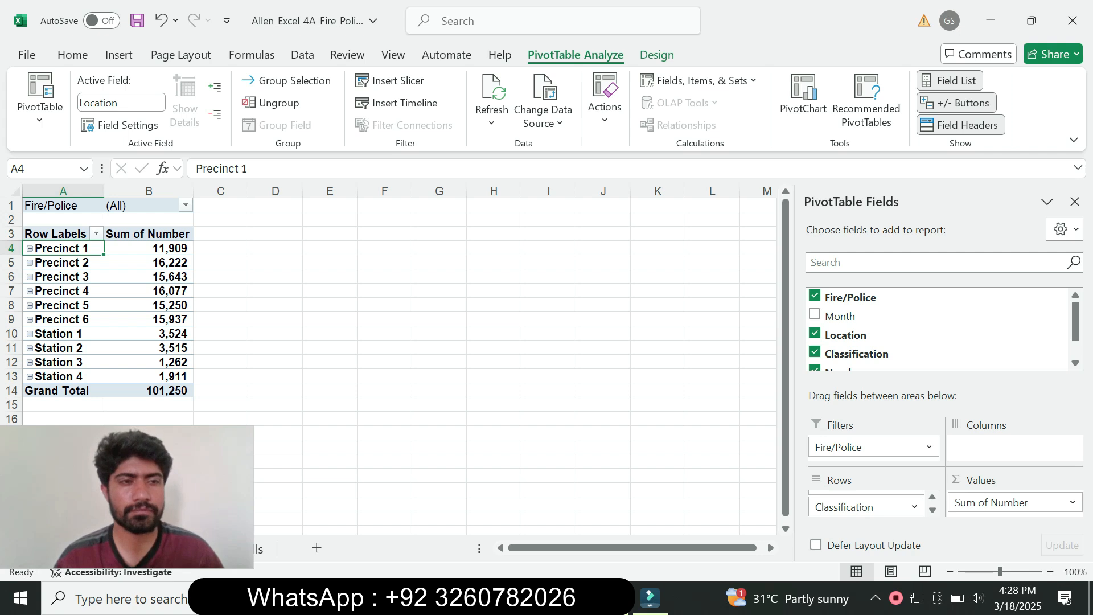
left_click(131, 261)
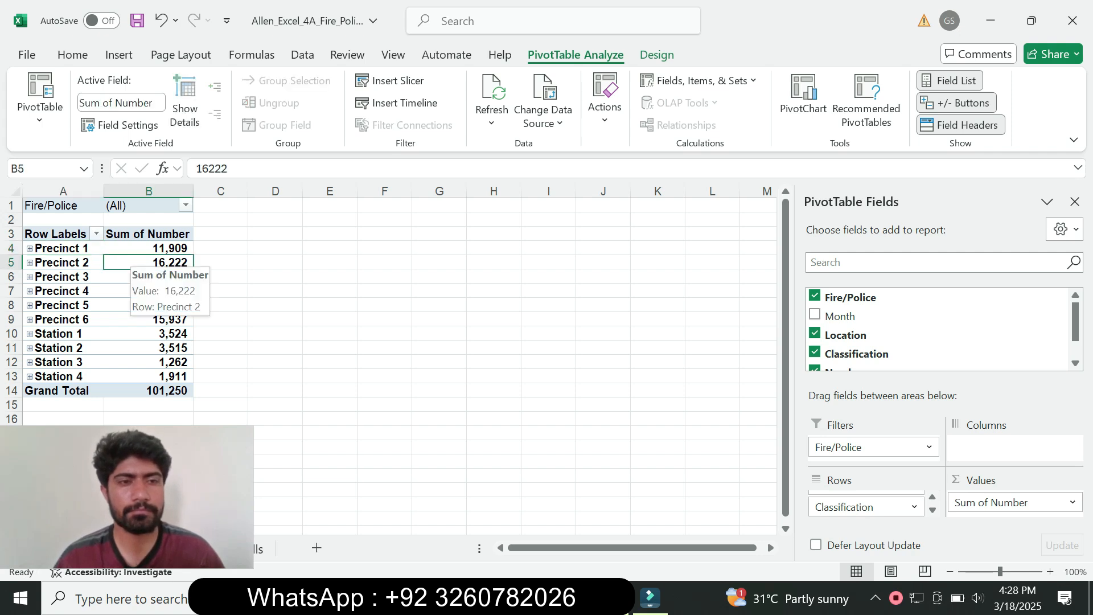
right_click(137, 262)
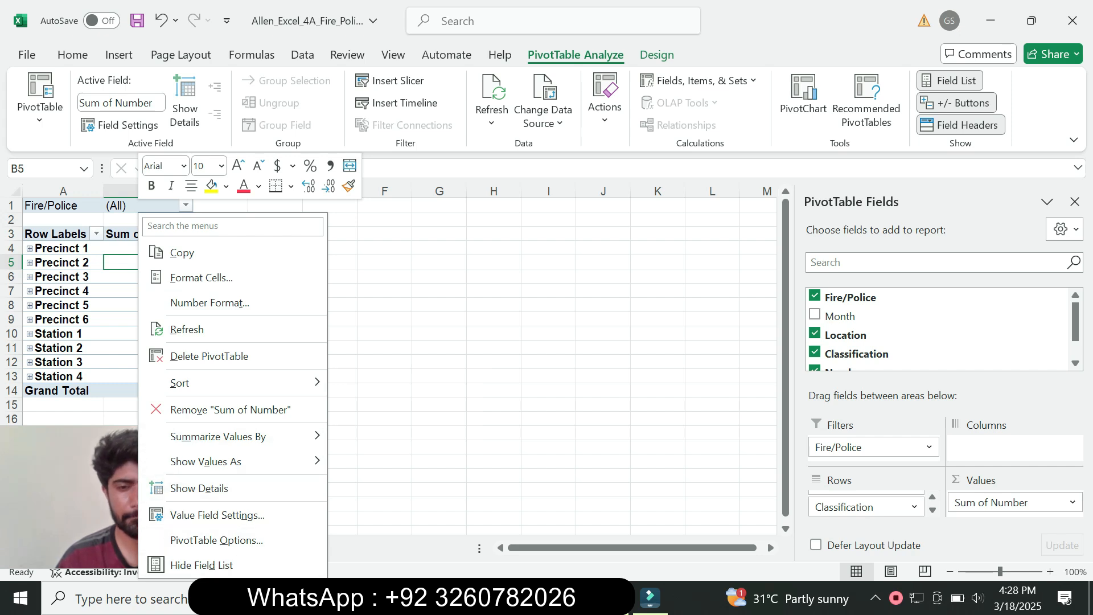
left_click(566, 597)
left_click(657, 521)
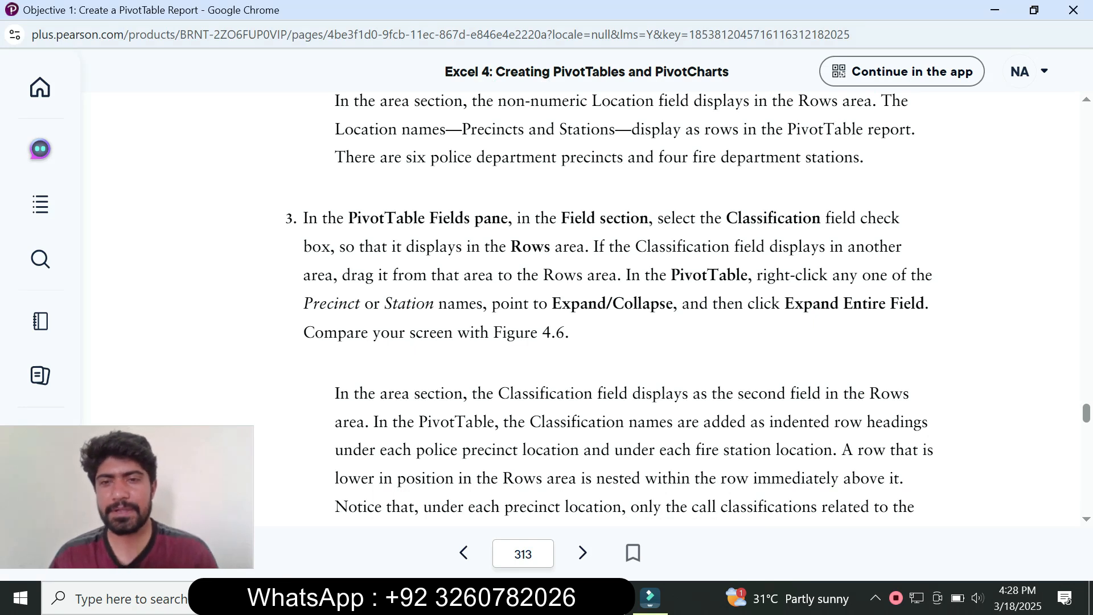
- Switch to Excel and check the Sum of Number heading and the Classification field in the Rows area for the Expand/Collapse command
key("alt+Tab")
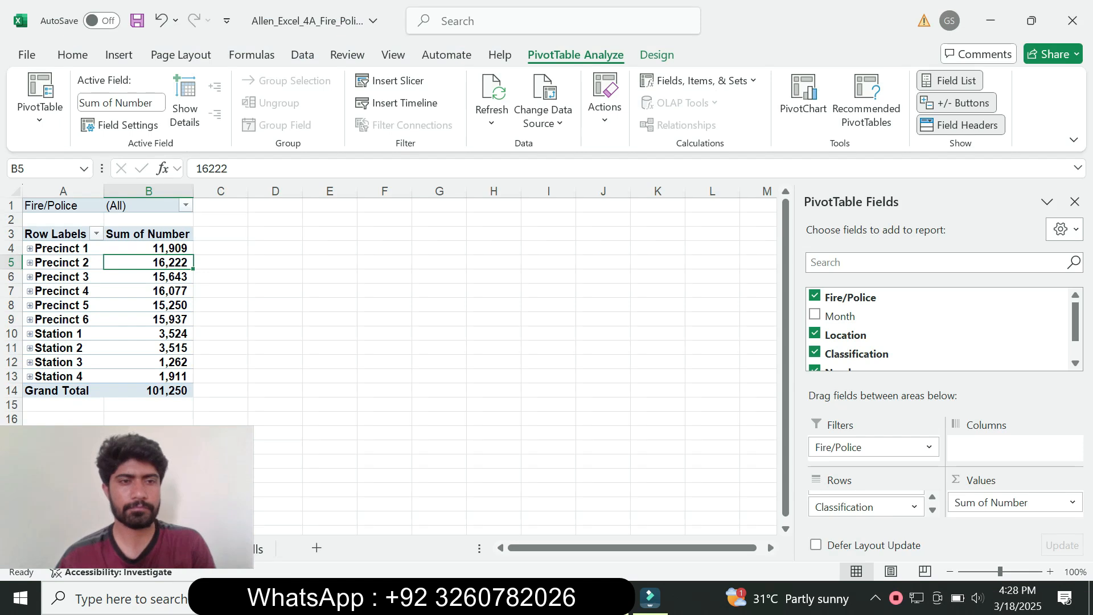
left_click(148, 235)
right_click(149, 235)
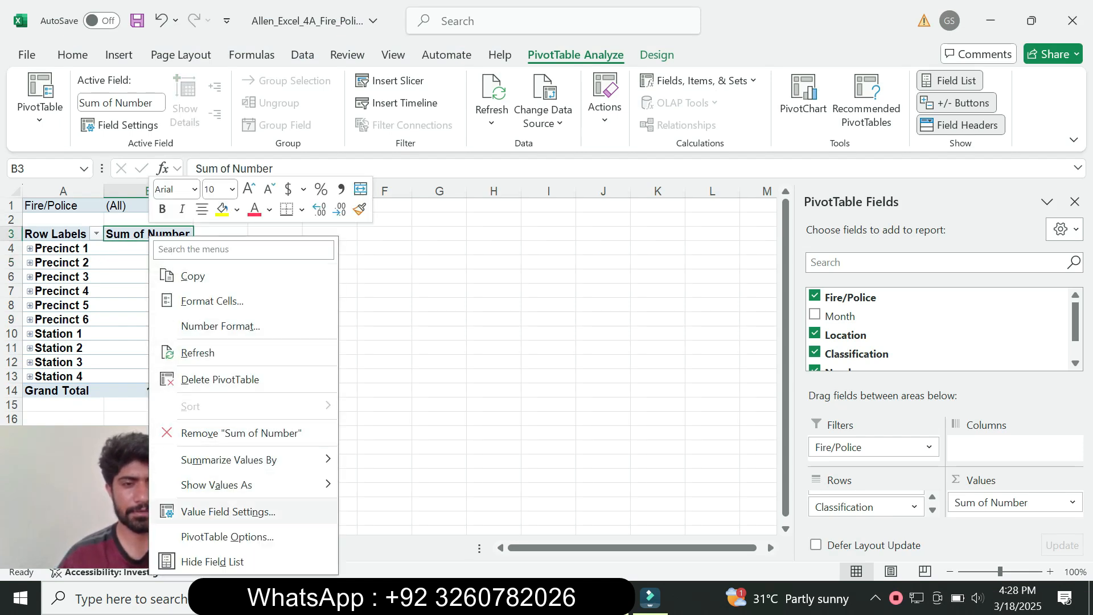
mouse_move(227, 484)
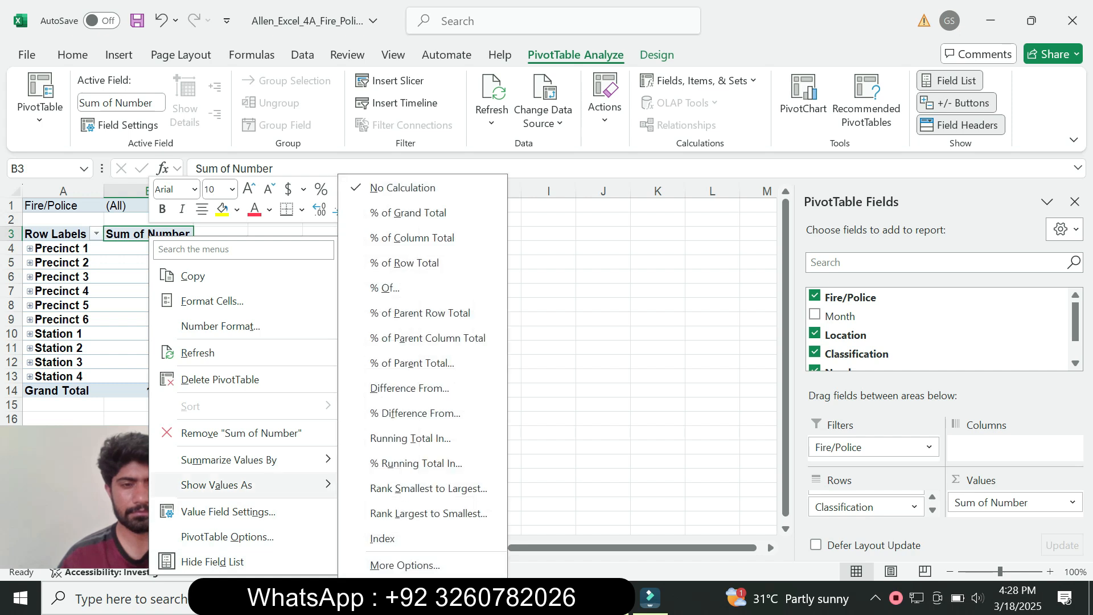
mouse_move(228, 460)
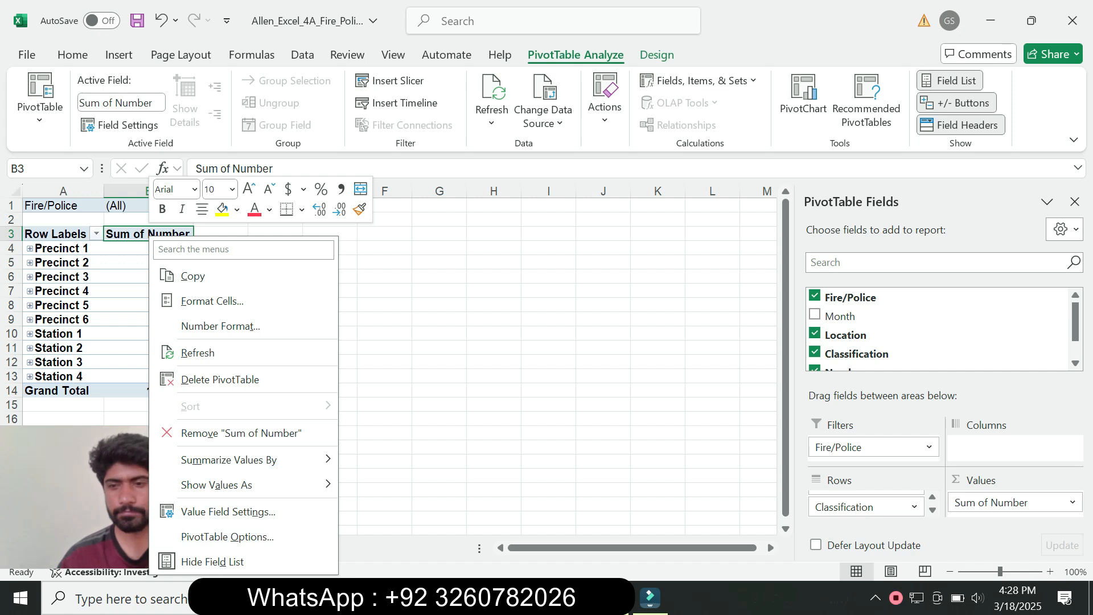
left_click(866, 507)
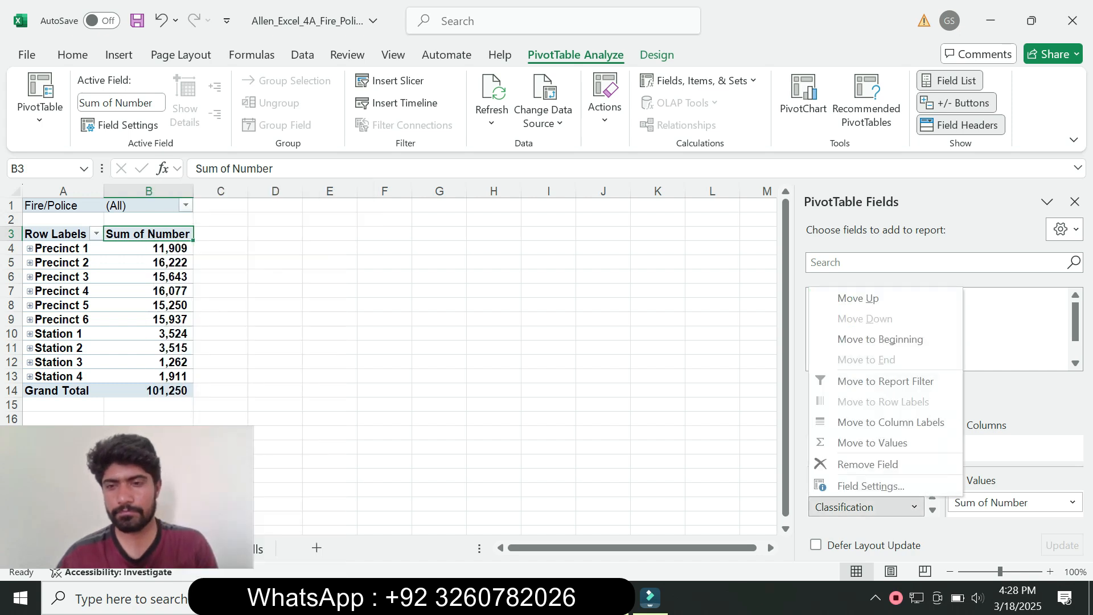
left_click(866, 507)
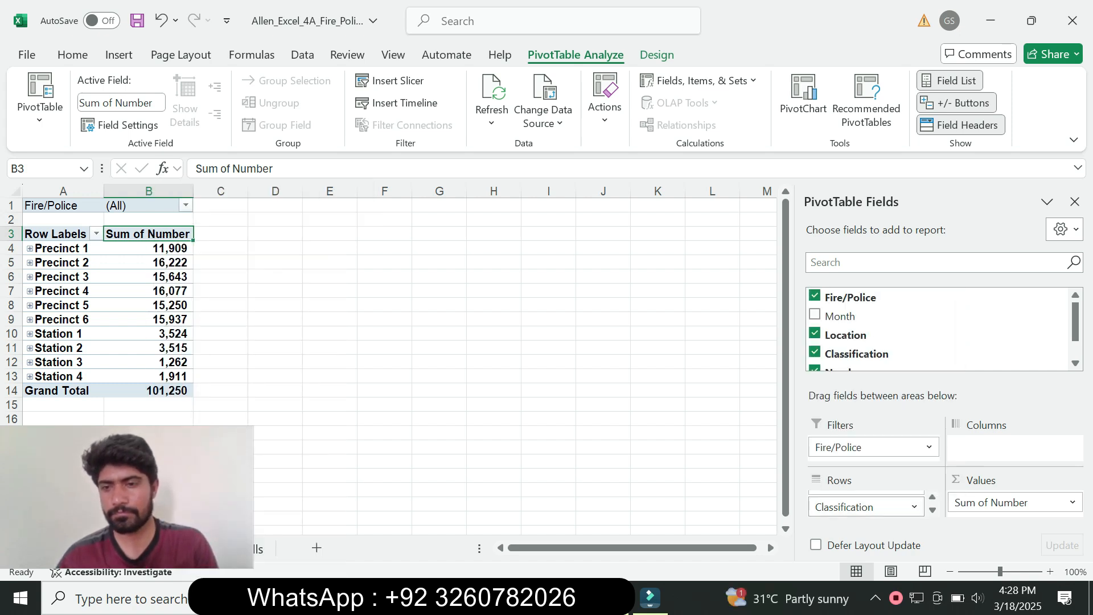
- Check the Classification field's options in the Rows area, then switch to the textbook and examine Figure 4.6
left_click(867, 506)
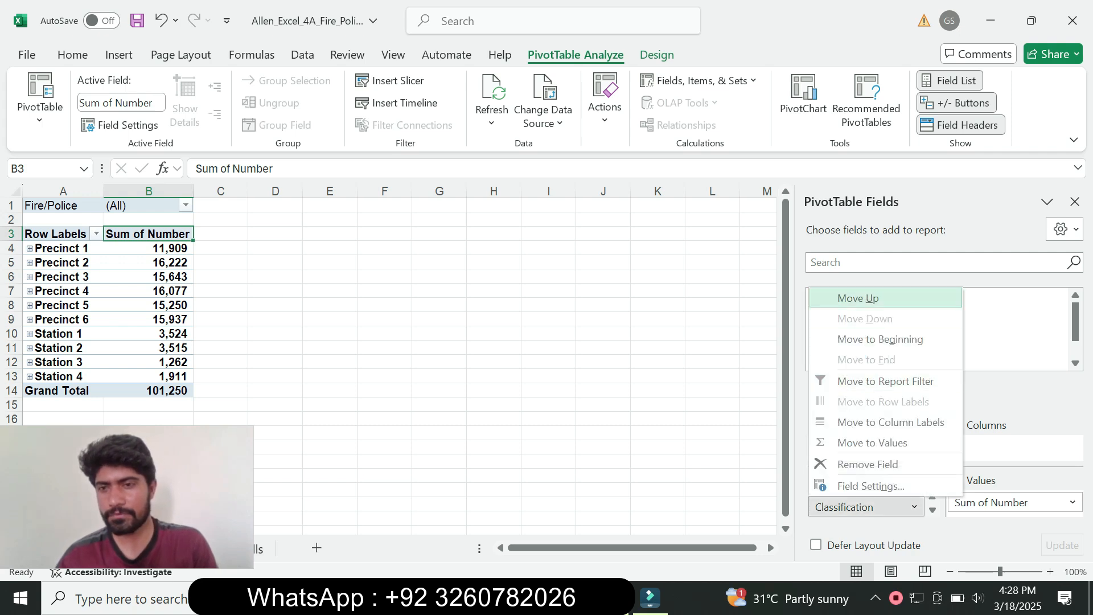
mouse_move(566, 598)
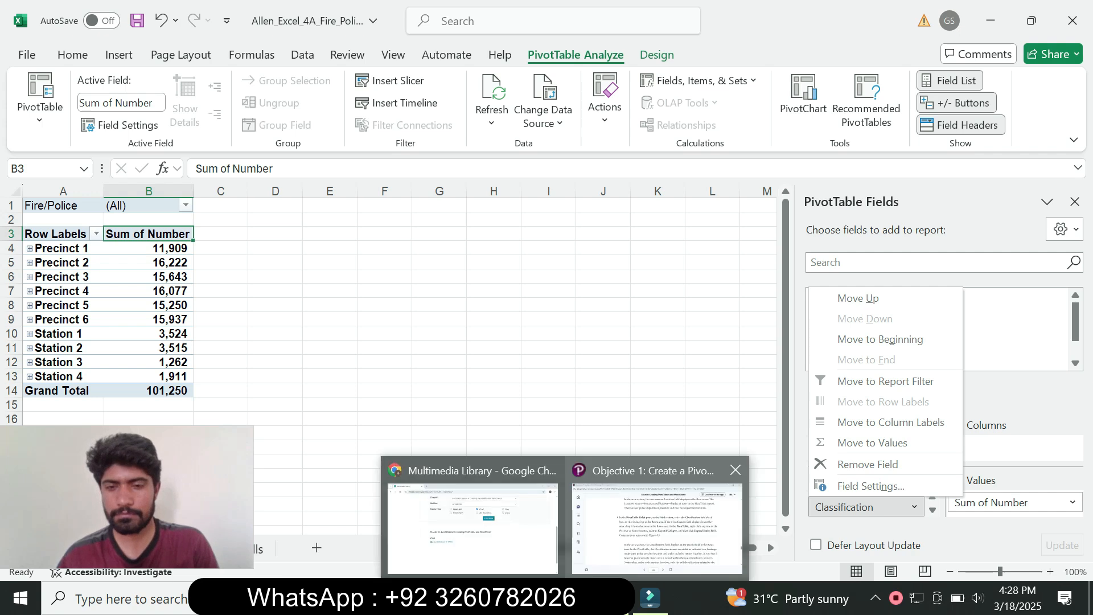
left_click(664, 518)
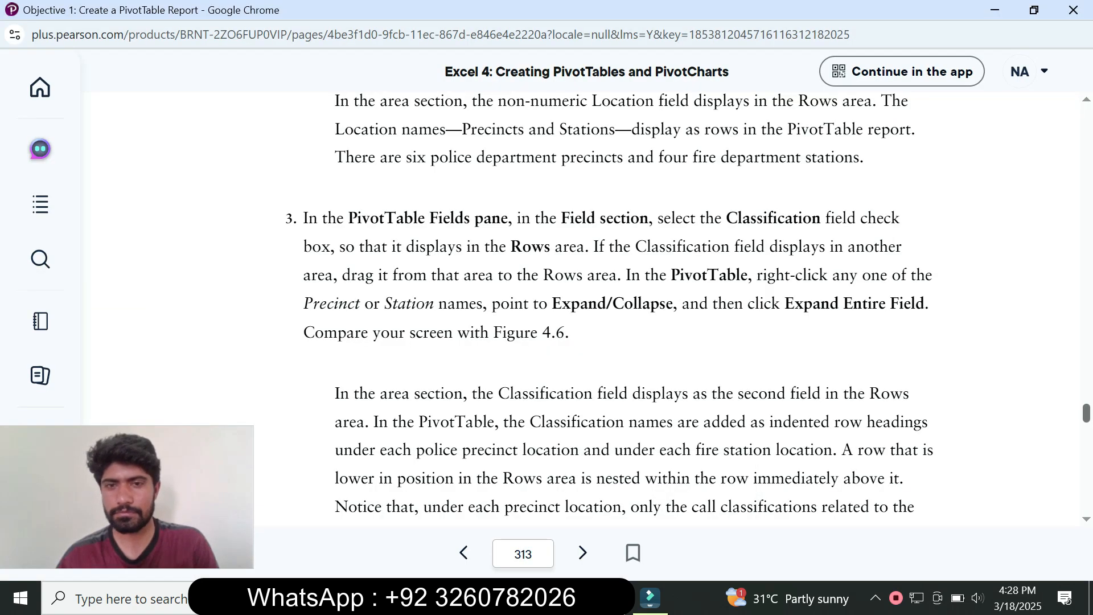
scroll(1086, 413, "down", 7)
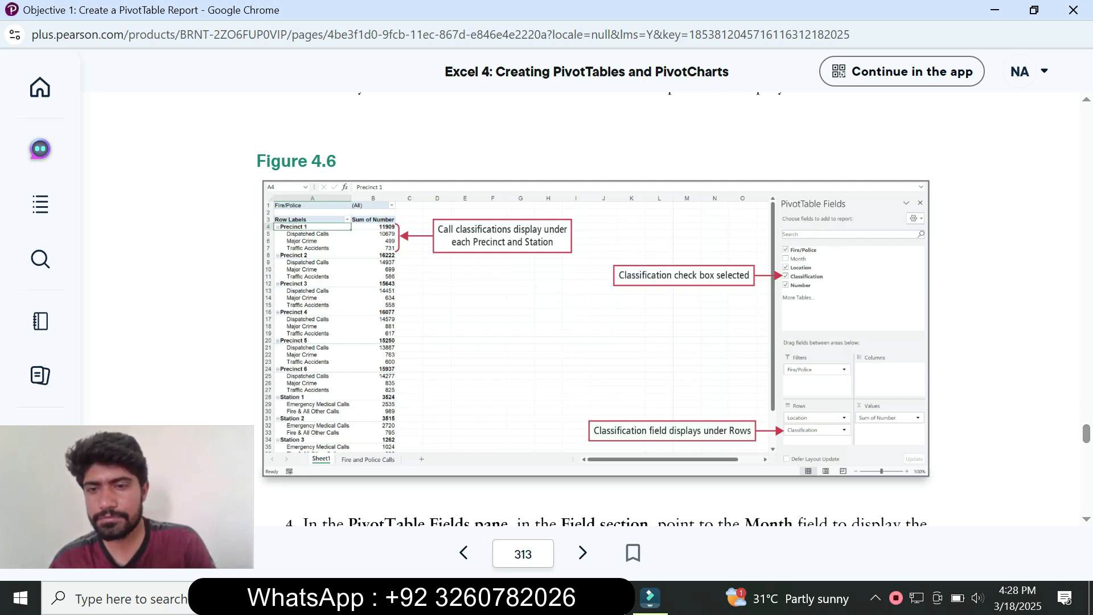
- Switch to Excel, try expanding only Precinct 1 in the PivotTable, and collapse it again
key("alt+Tab")
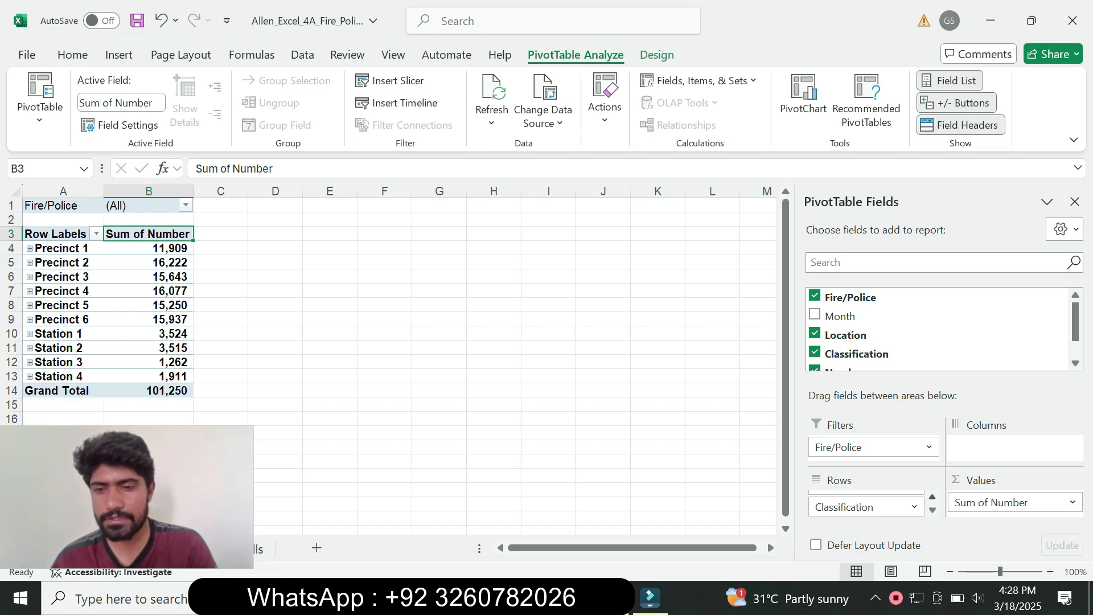
left_click(931, 497)
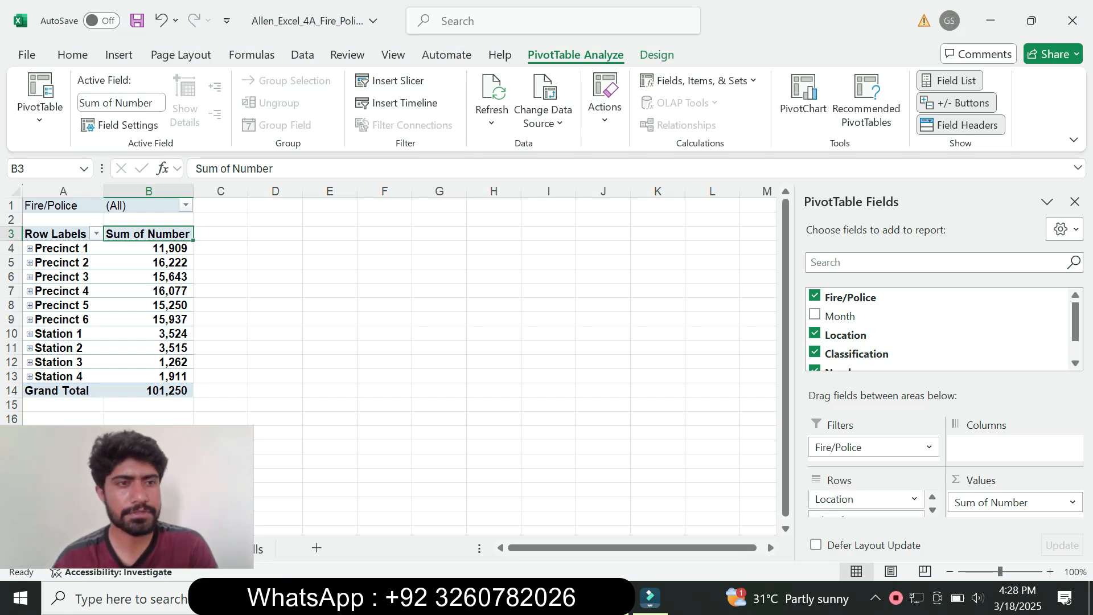
left_click(29, 249)
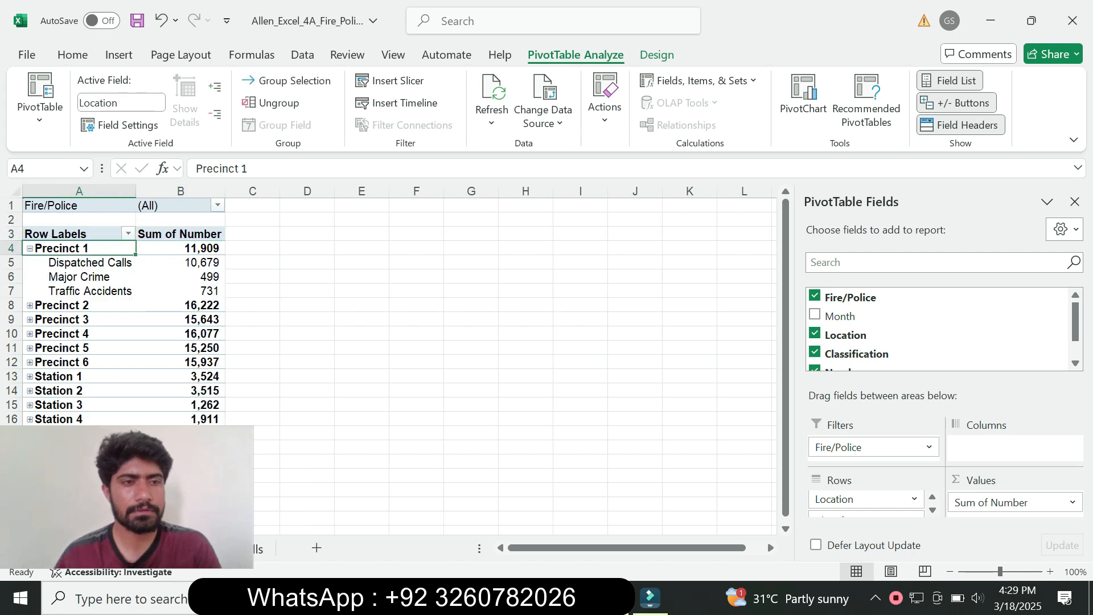
right_click(31, 249)
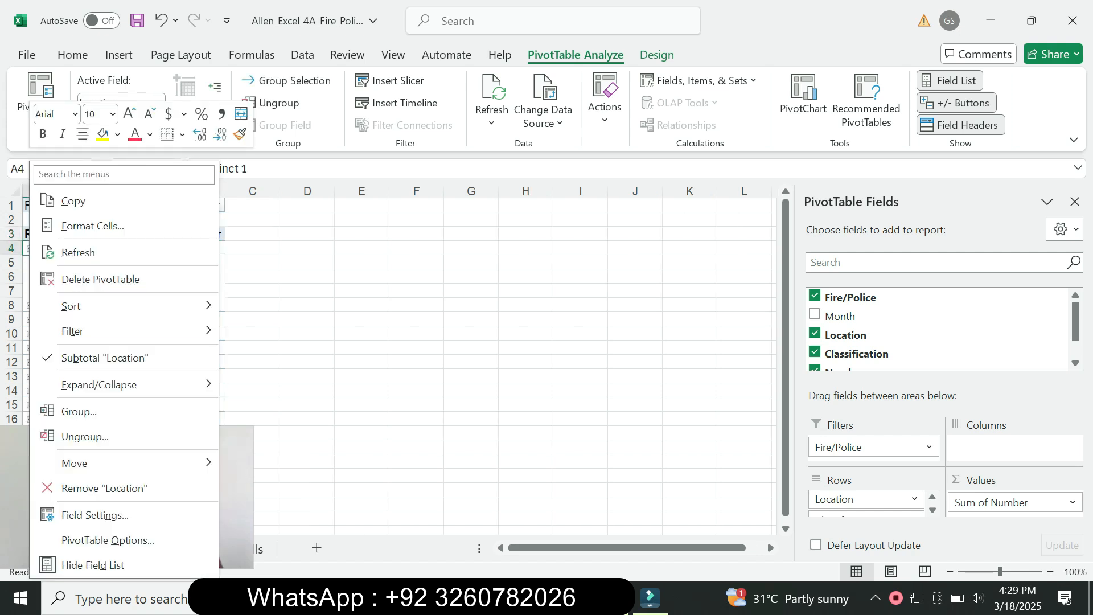
key("Escape")
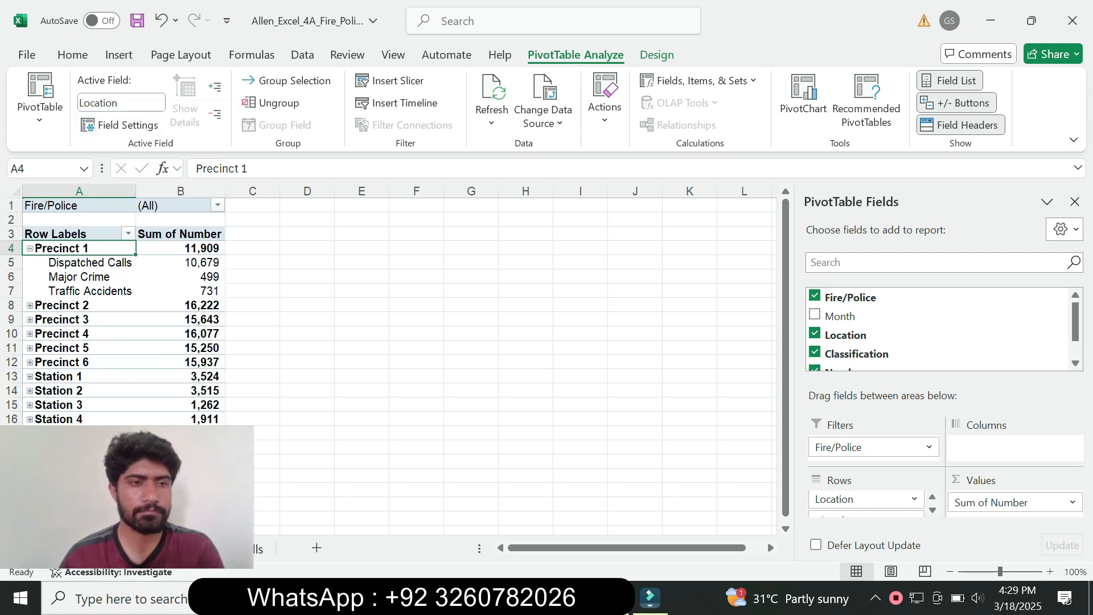
left_click(30, 249)
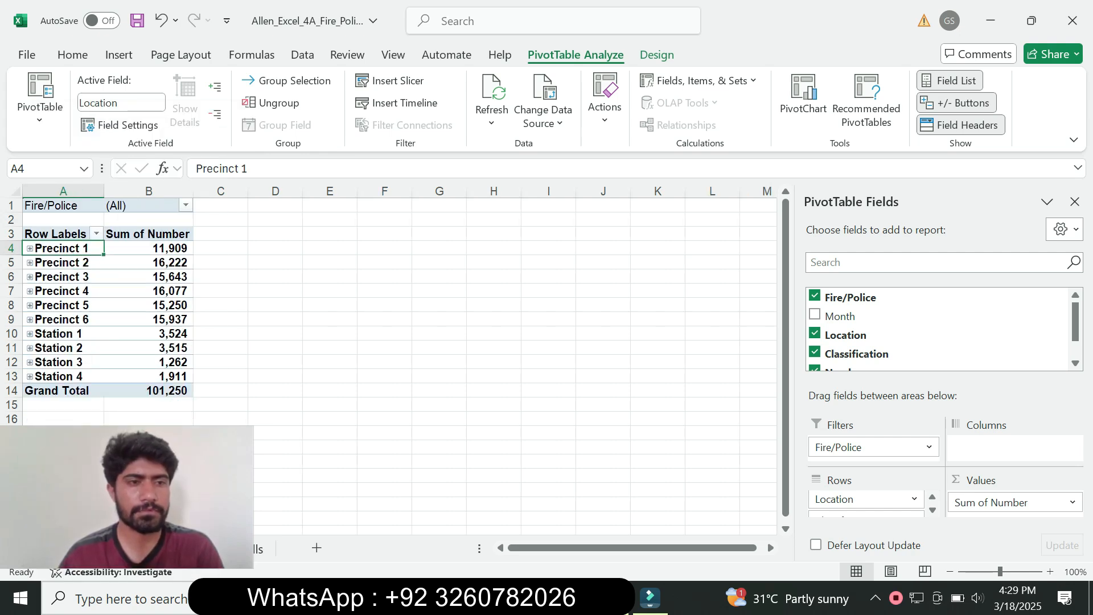
- Look at the Expand/Collapse options for Precinct 1 and reread step 3 in the textbook
right_click(30, 249)
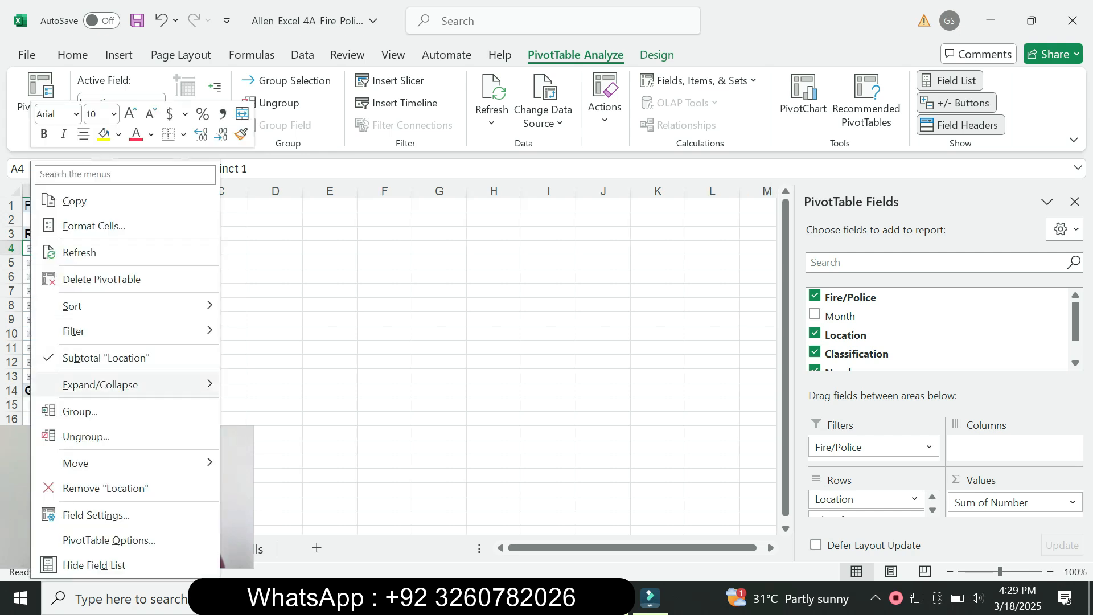
mouse_move(99, 385)
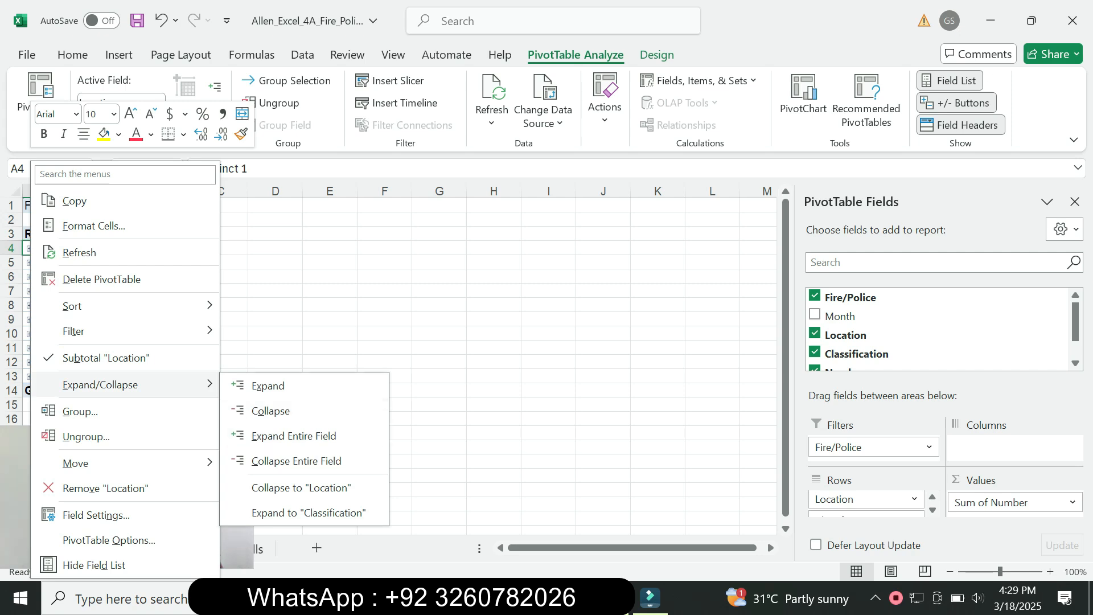
mouse_move(592, 597)
left_click(682, 524)
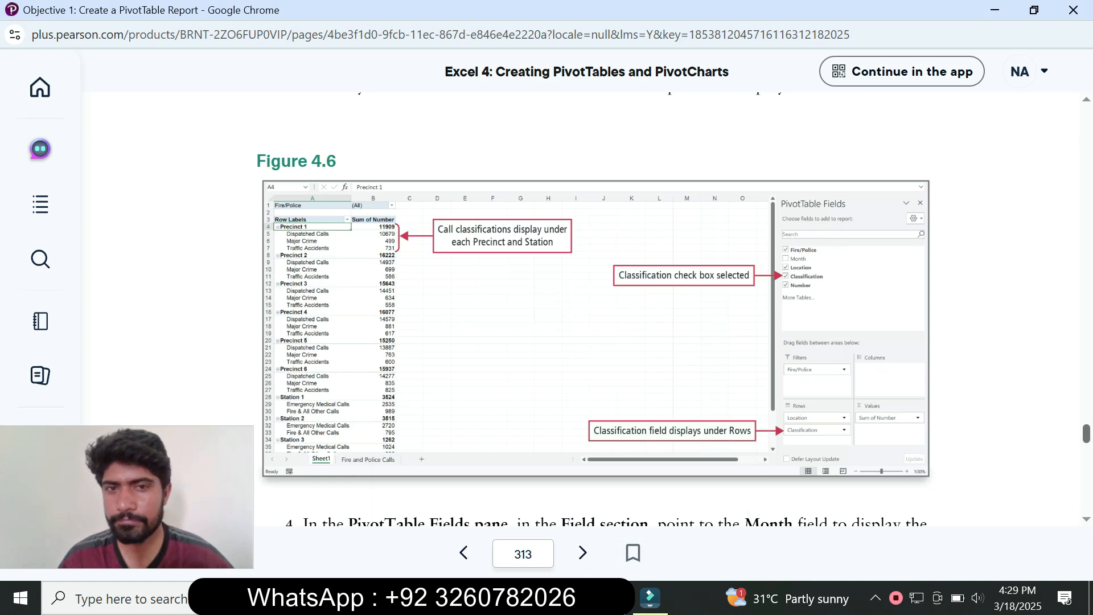
scroll(592, 307, "up", 1)
scroll(609, 307, "up", 6)
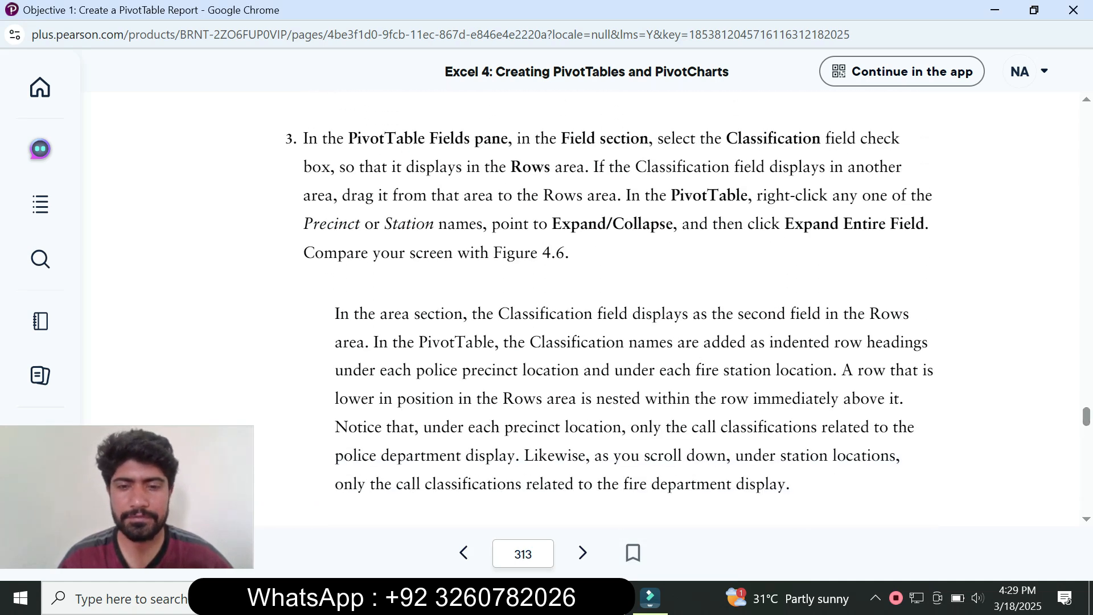
- Switch to Excel and apply Expand Entire Field to the PivotTable's precinct and station rows, starting from Precinct 1
key("alt+Tab")
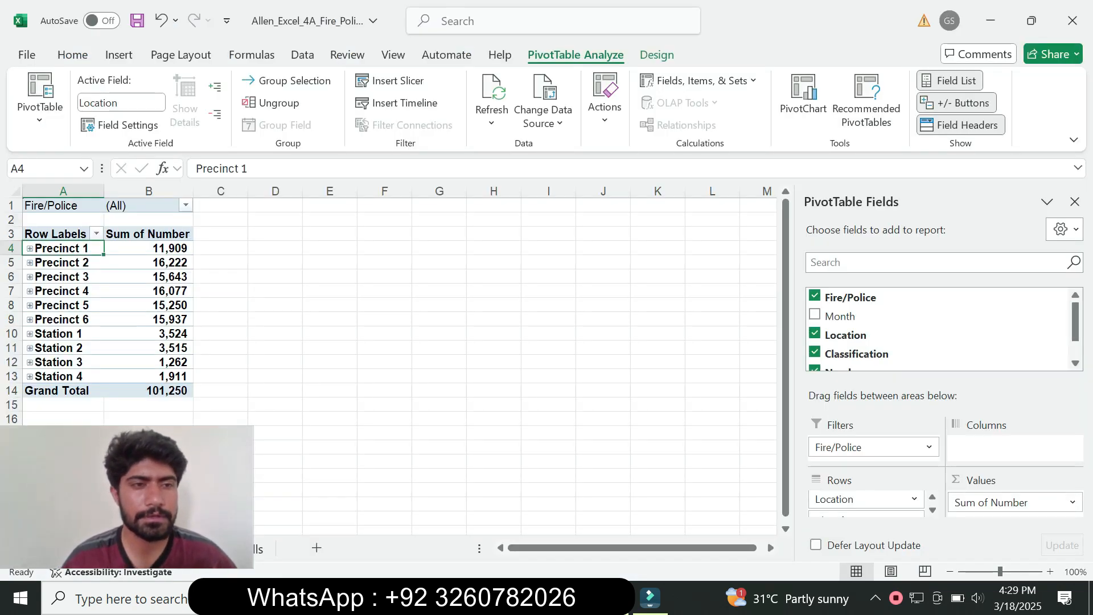
right_click(30, 248)
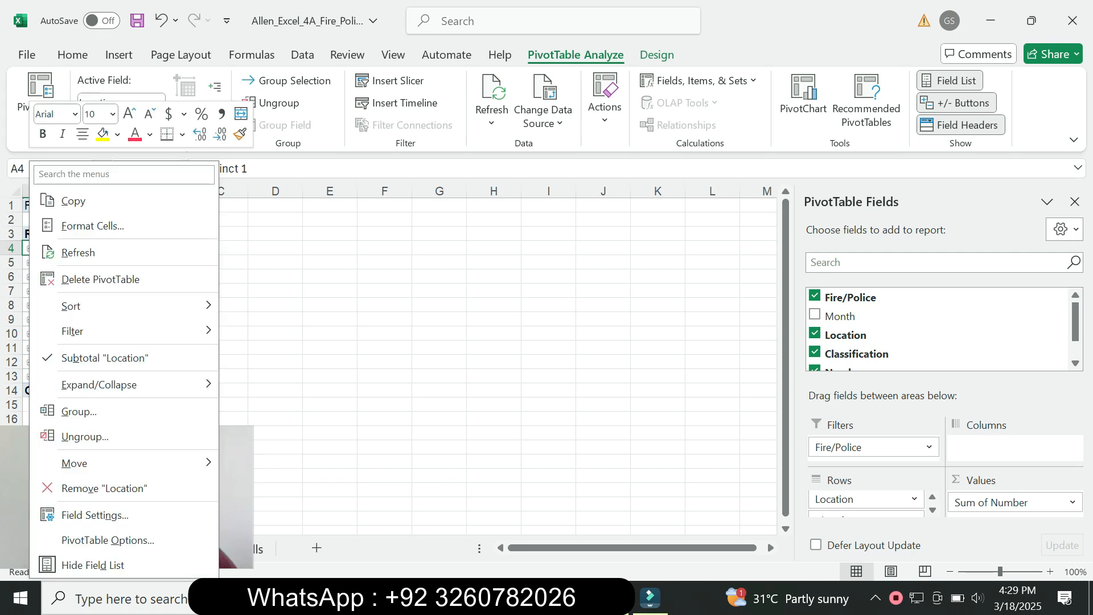
mouse_move(71, 306)
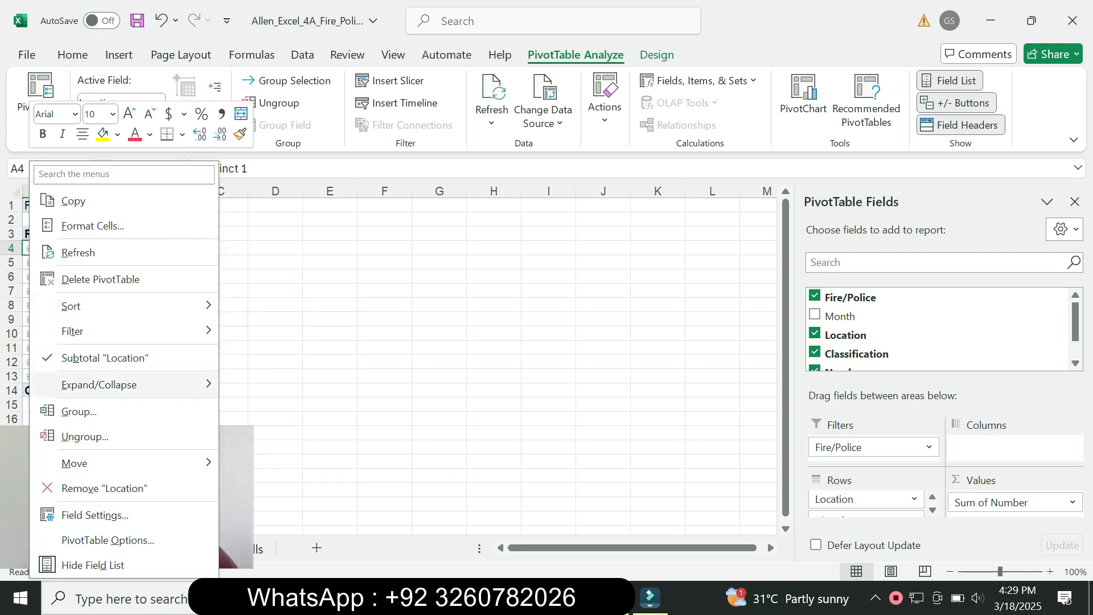
mouse_move(99, 385)
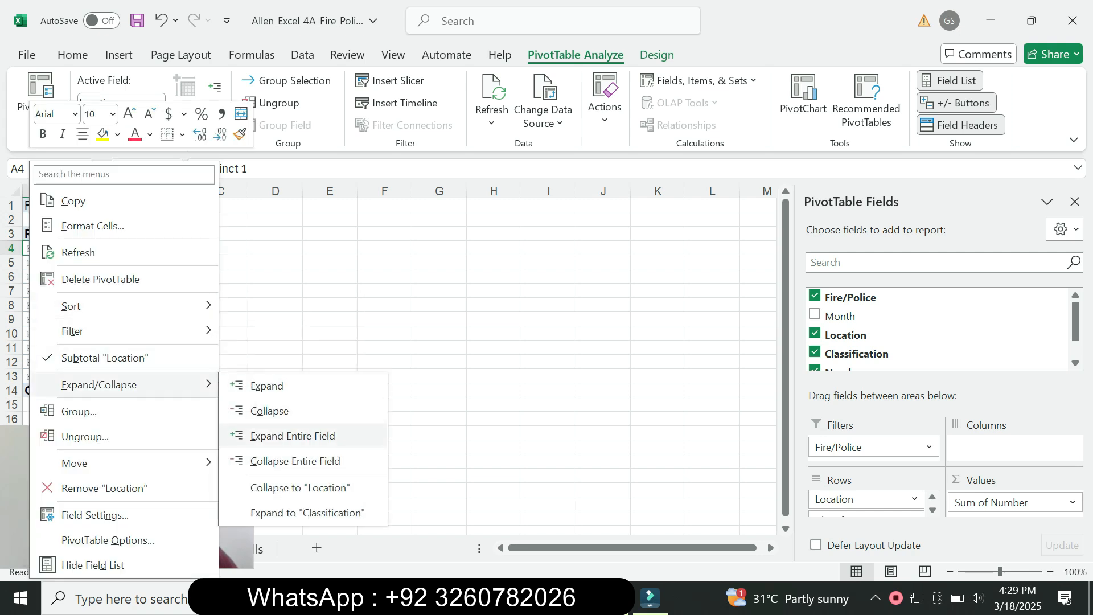
left_click(292, 435)
left_click_drag(786, 311, 563, 598)
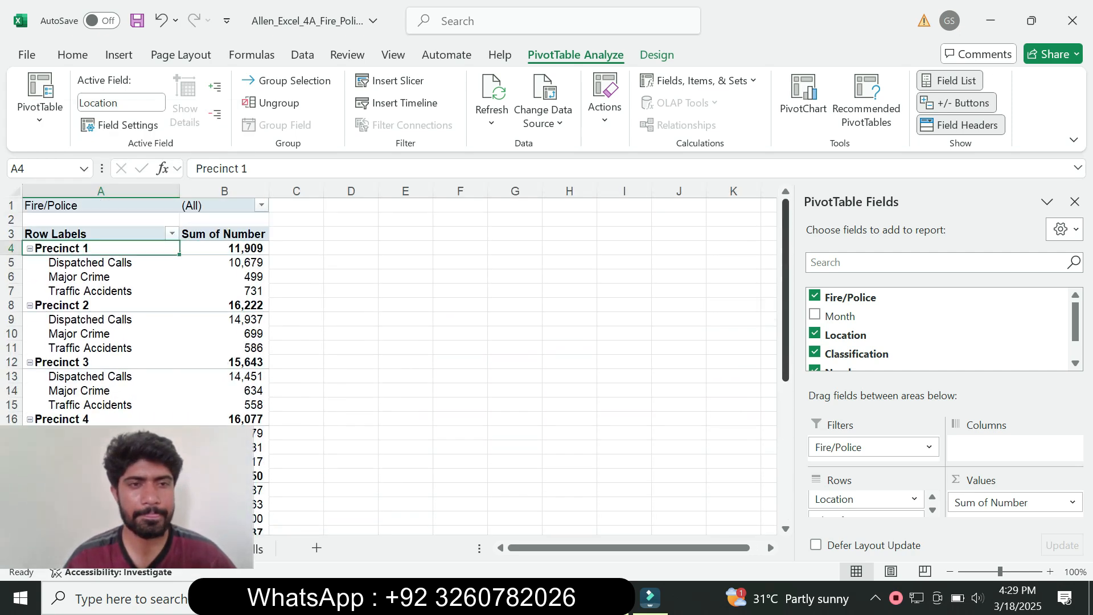
- Read step 4 in the textbook on placing the Month field in the Columns area, checking the field list in Excel
mouse_move(563, 598)
left_click(654, 518)
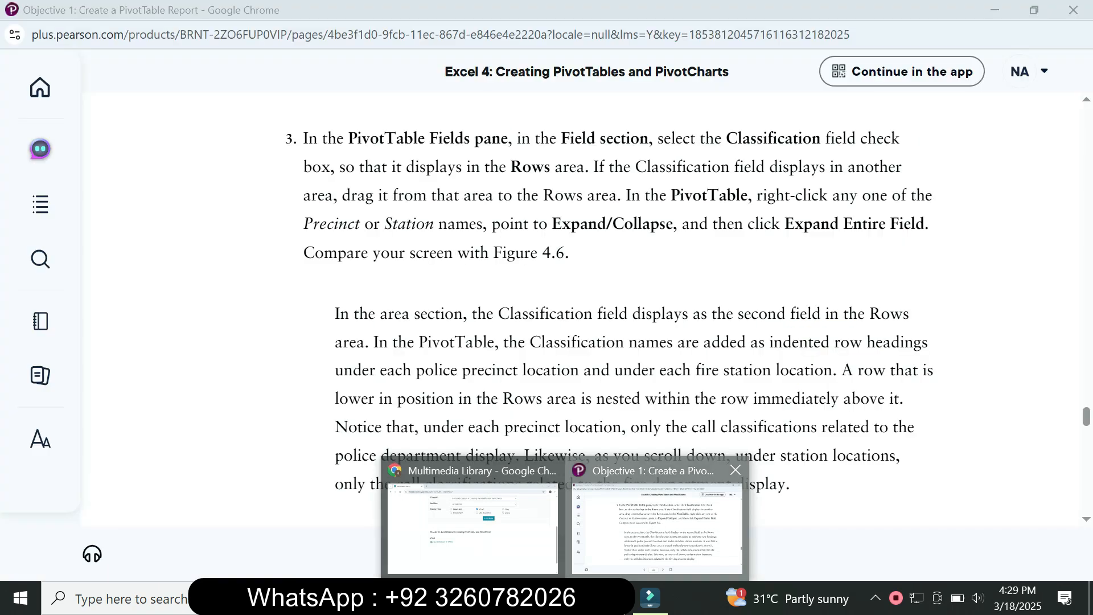
scroll(596, 307, "down", 10)
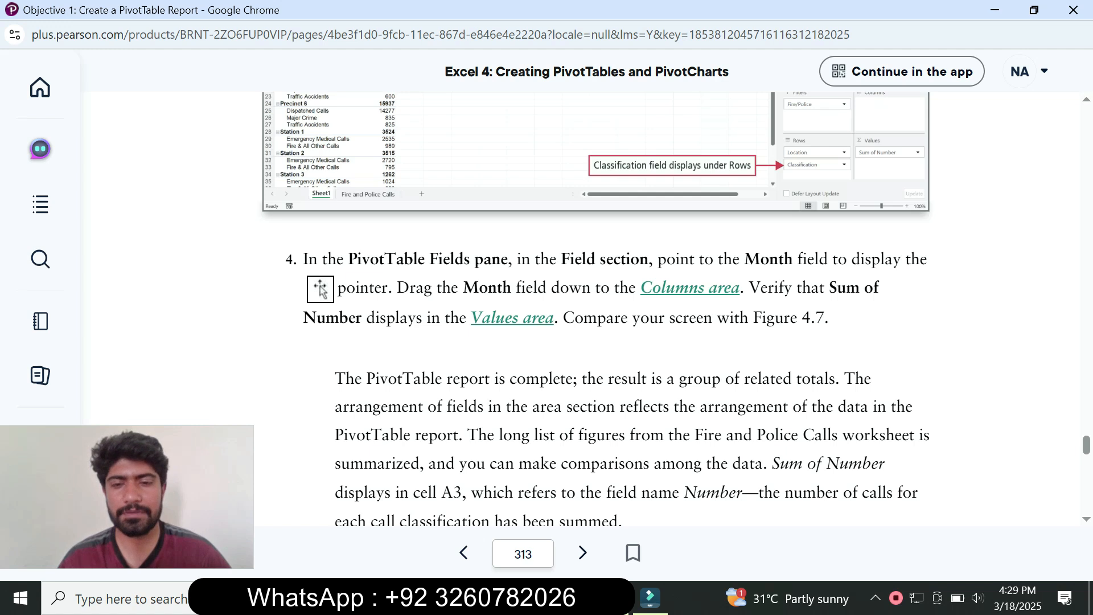
key("alt+Tab")
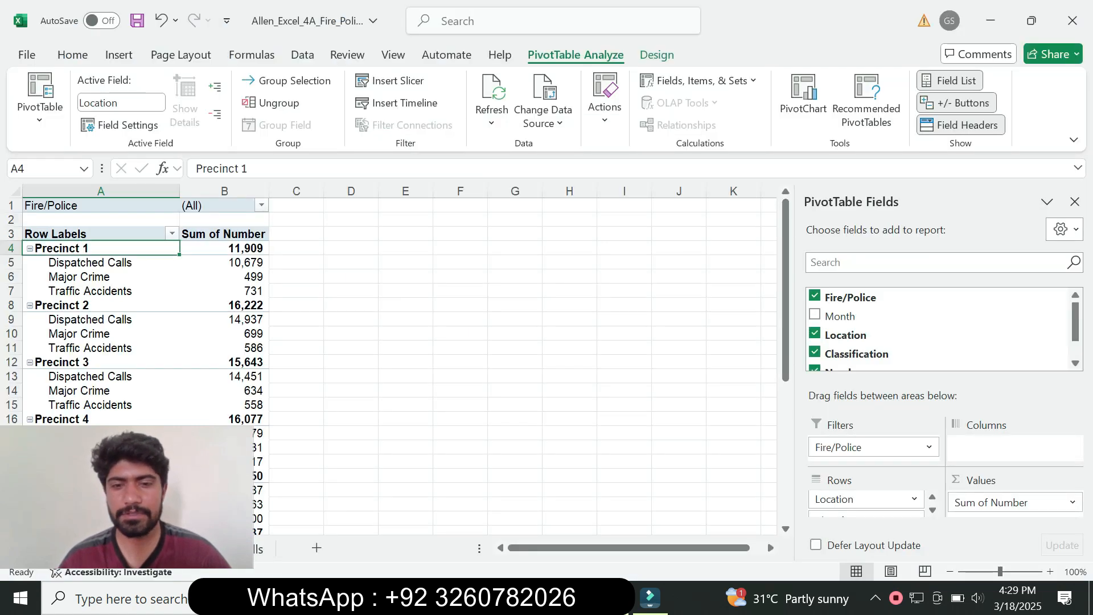
mouse_move(565, 598)
left_click(660, 523)
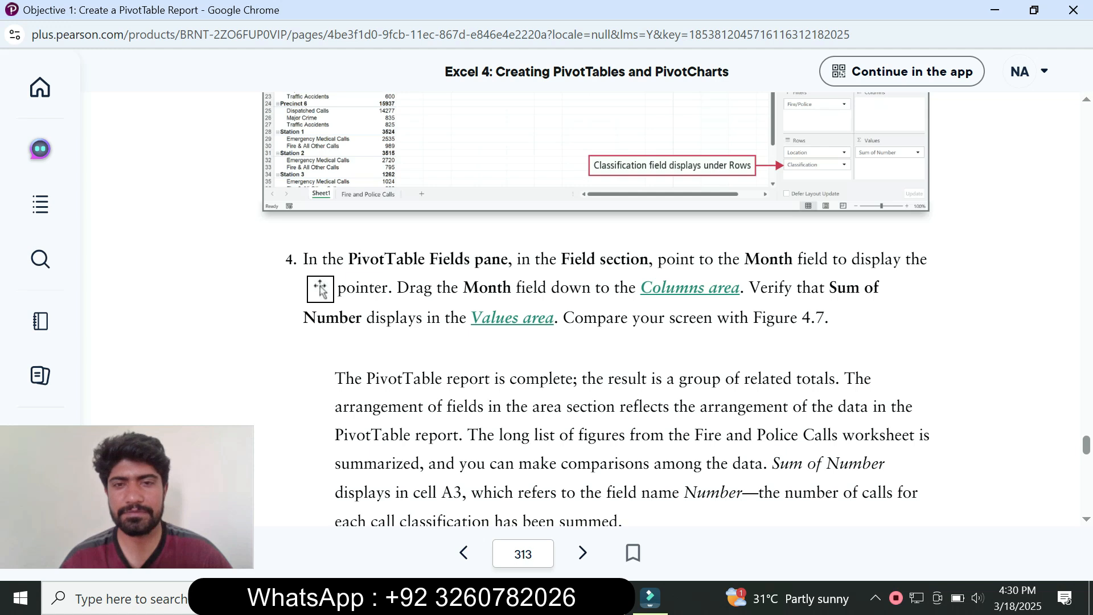
- Switch to Excel and add the Month field to the PivotTable's Columns area
left_click(610, 598)
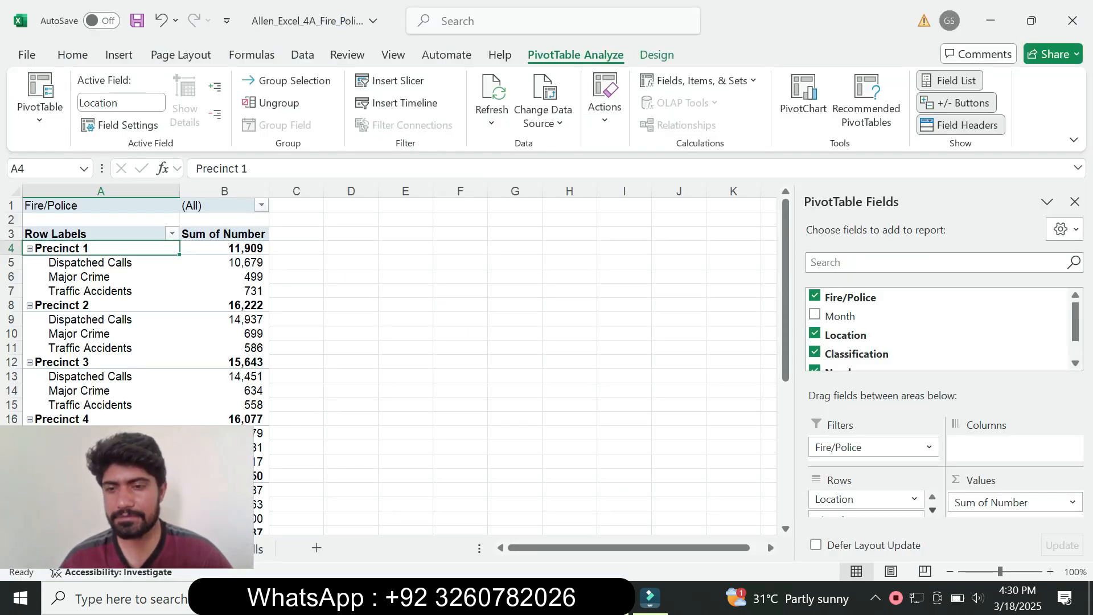
left_click(932, 510)
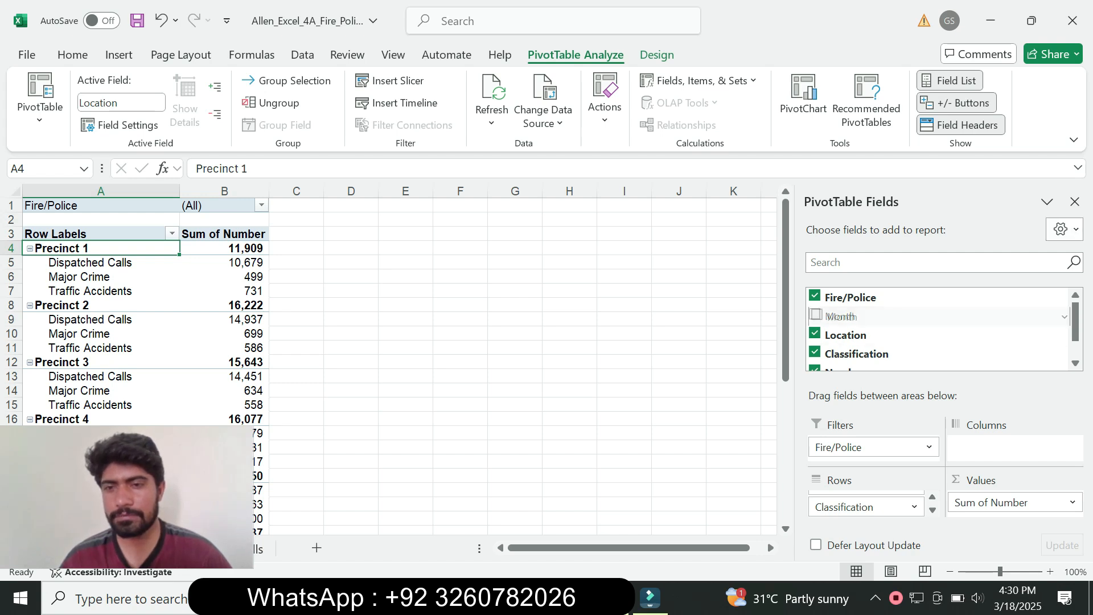
left_click_drag(840, 316, 1010, 447)
- Compare the PivotTable in Excel with step 4 and Figure 4.7 in the textbook
mouse_move(563, 598)
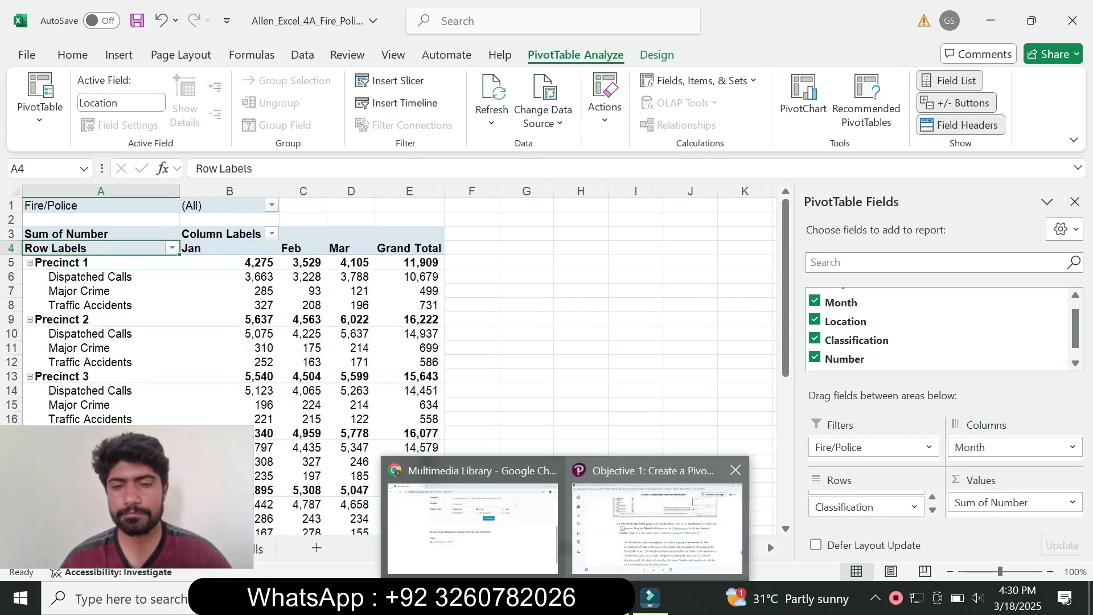
left_click(649, 524)
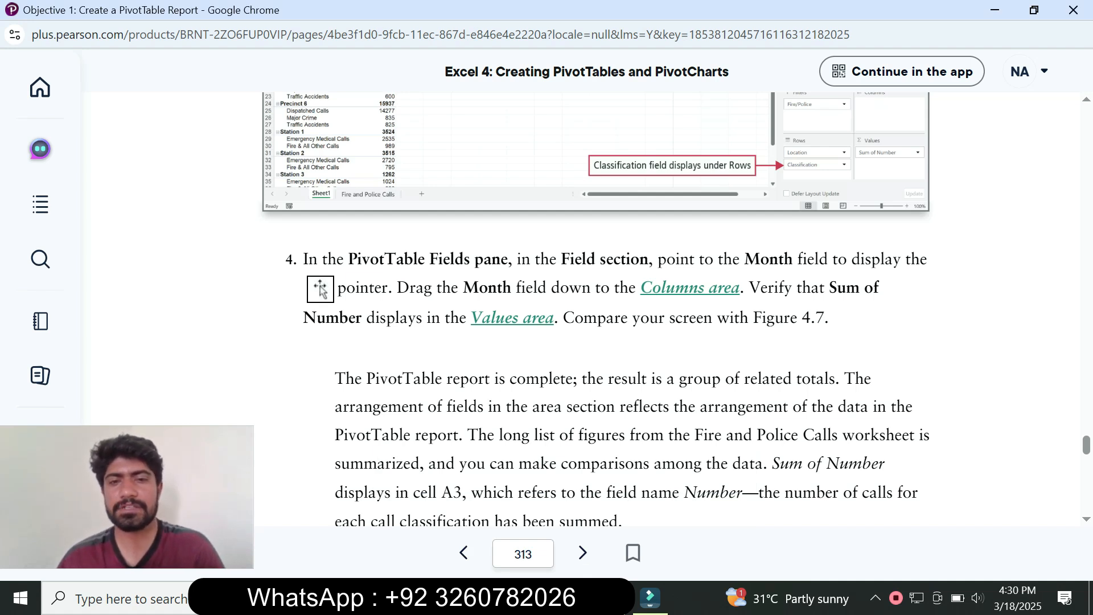
mouse_move(607, 598)
left_click(637, 524)
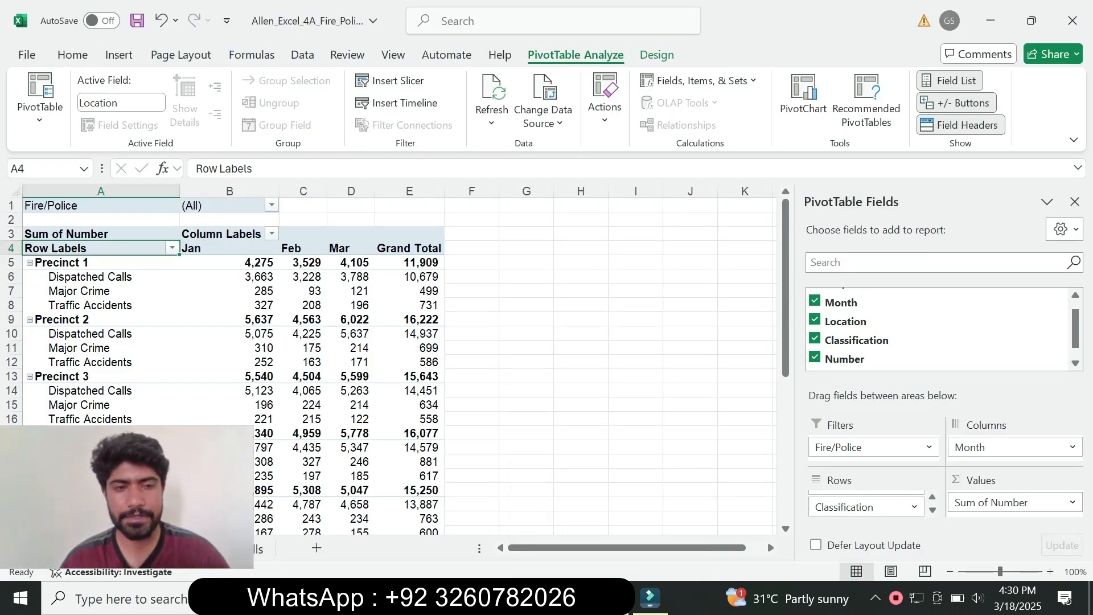
mouse_move(607, 598)
left_click(640, 524)
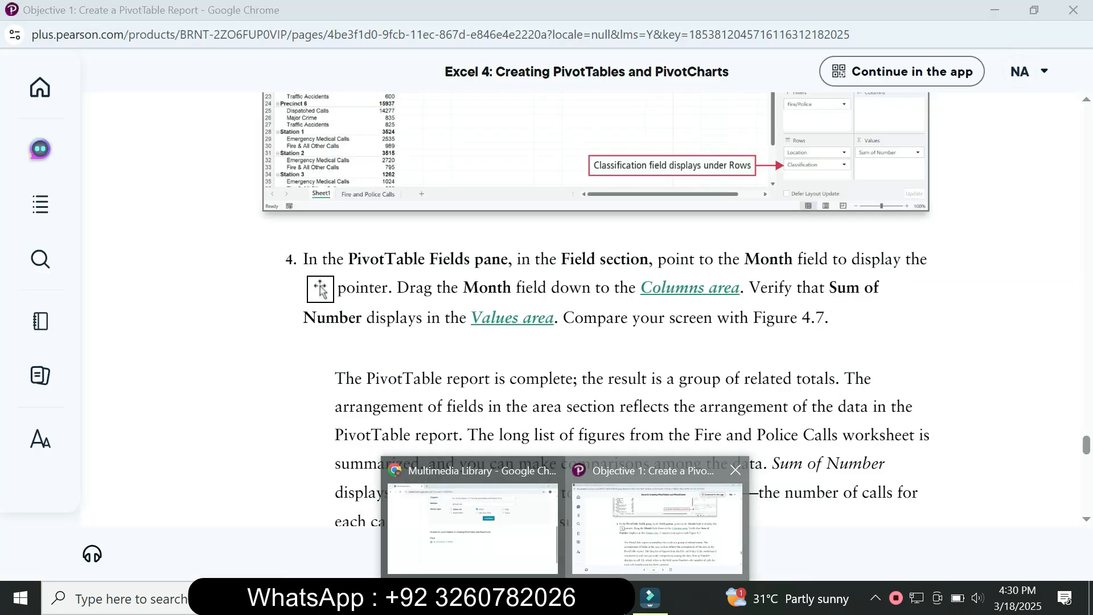
scroll(593, 309, "down", 7)
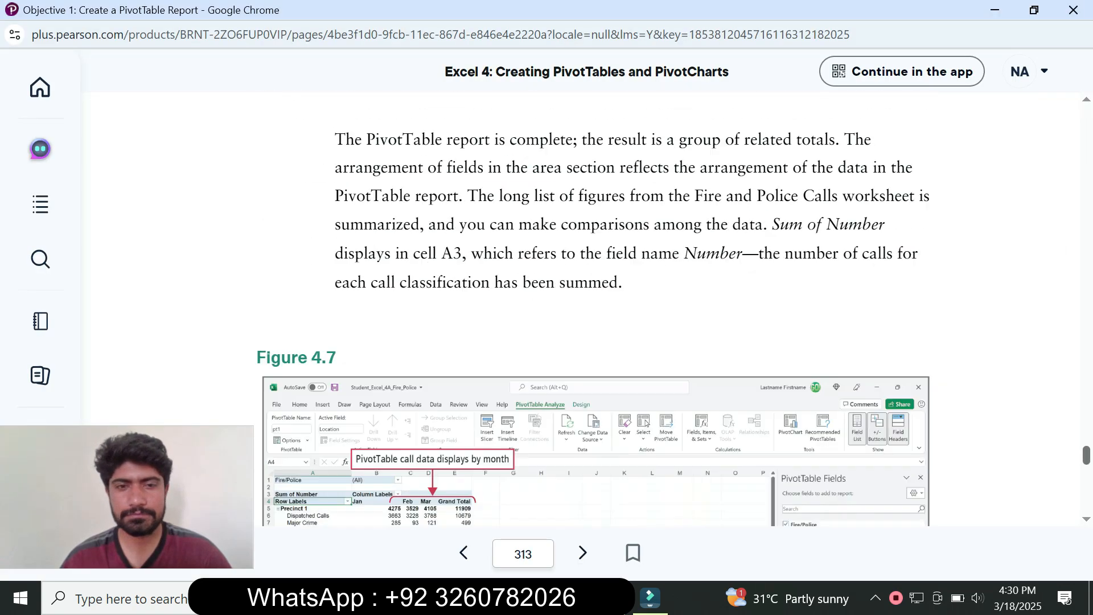
scroll(593, 309, "down", 4)
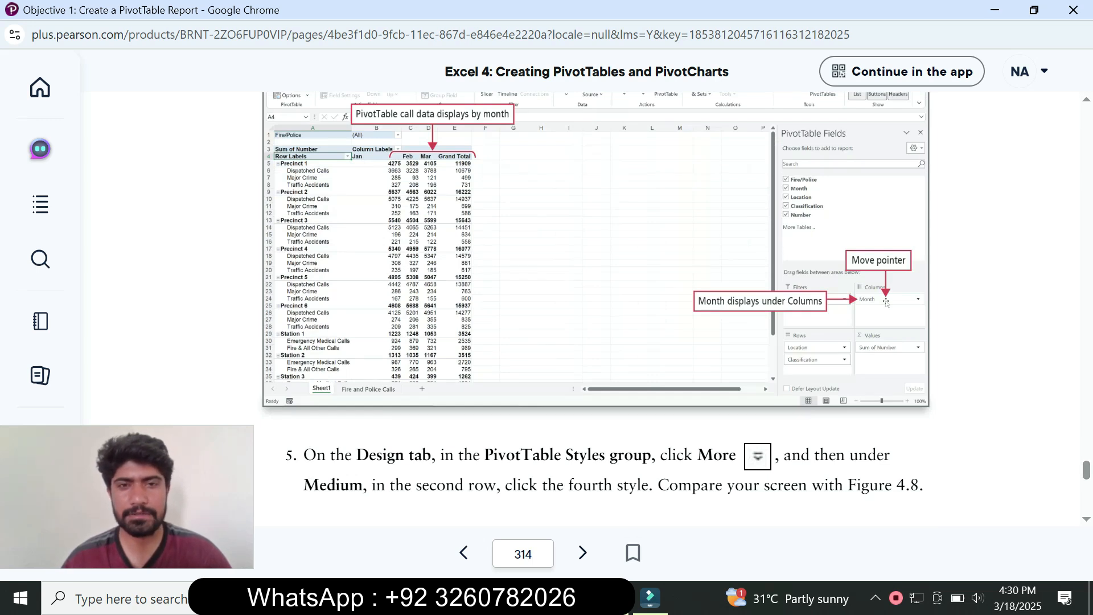
- Check the PivotTable in Excel and read step 5 in the textbook on choosing a PivotTable style
key("alt+Tab")
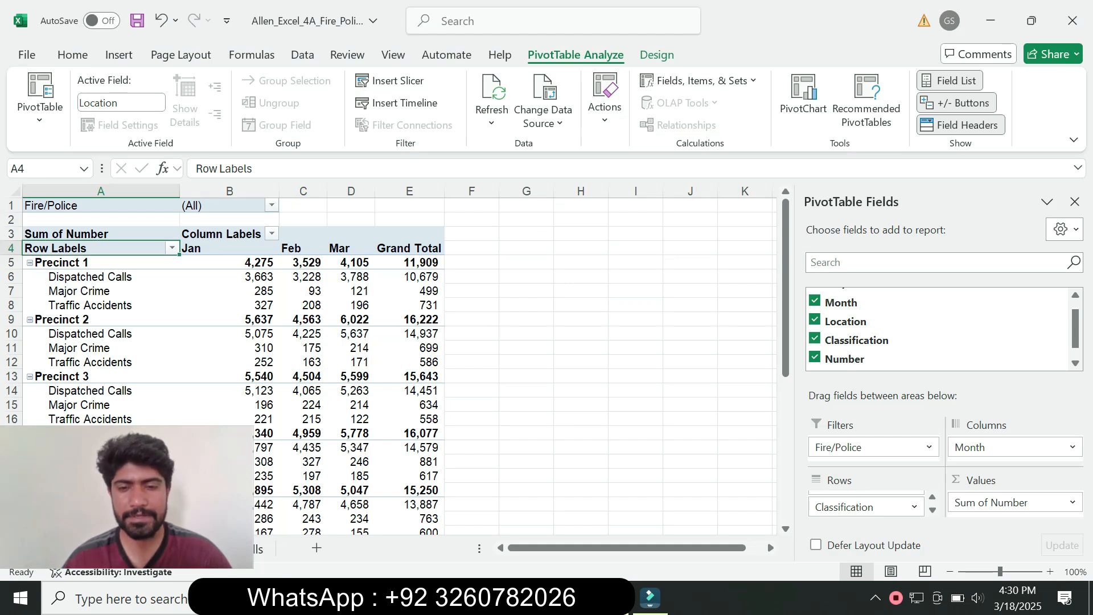
mouse_move(567, 598)
left_click(661, 521)
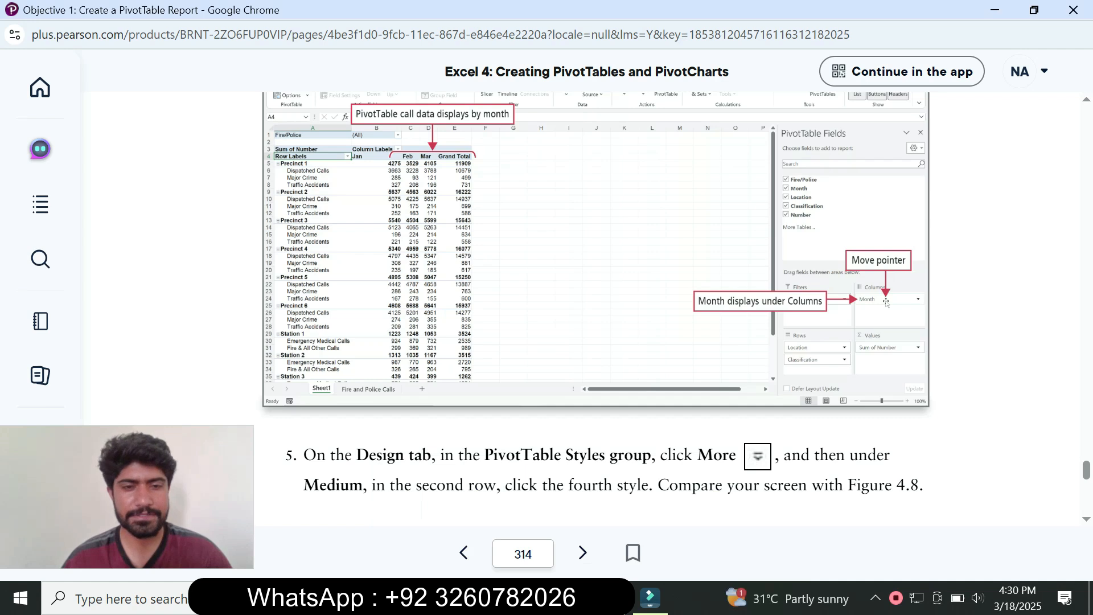
scroll(595, 307, "down", 2)
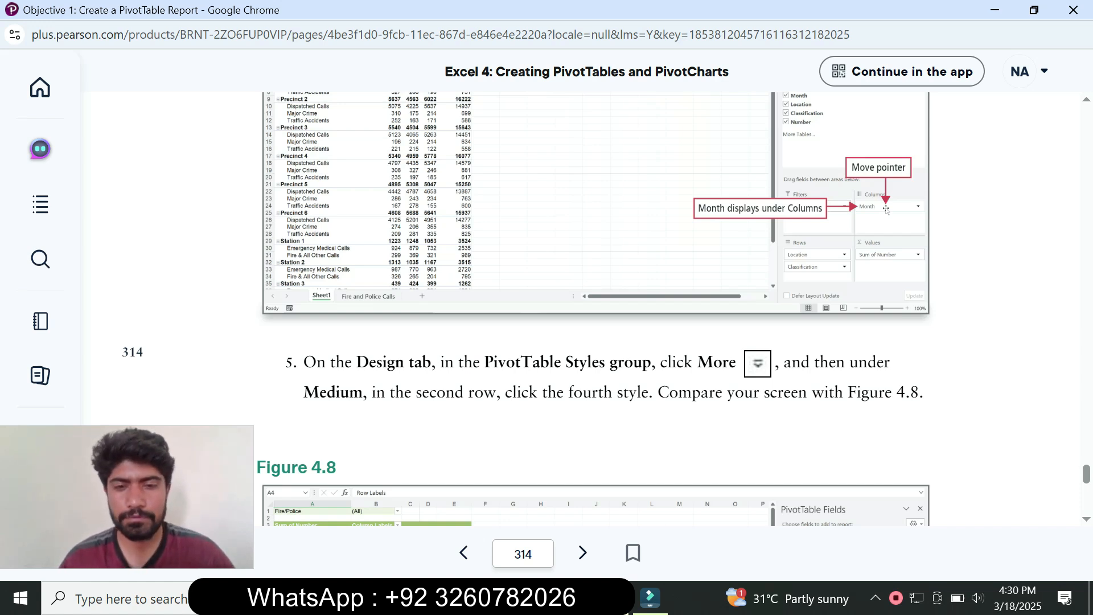
- Check step 5 in the textbook and apply Light Green, Pivot Style Medium 11 to the PivotTable in Excel
key("alt+Tab")
left_click(657, 55)
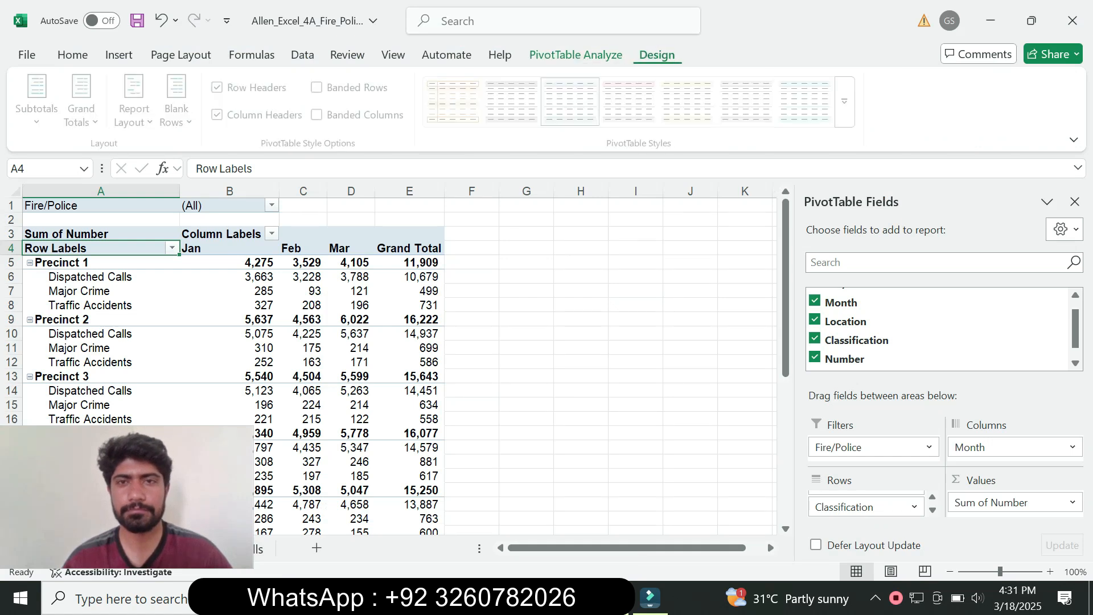
left_click(566, 598)
left_click(657, 509)
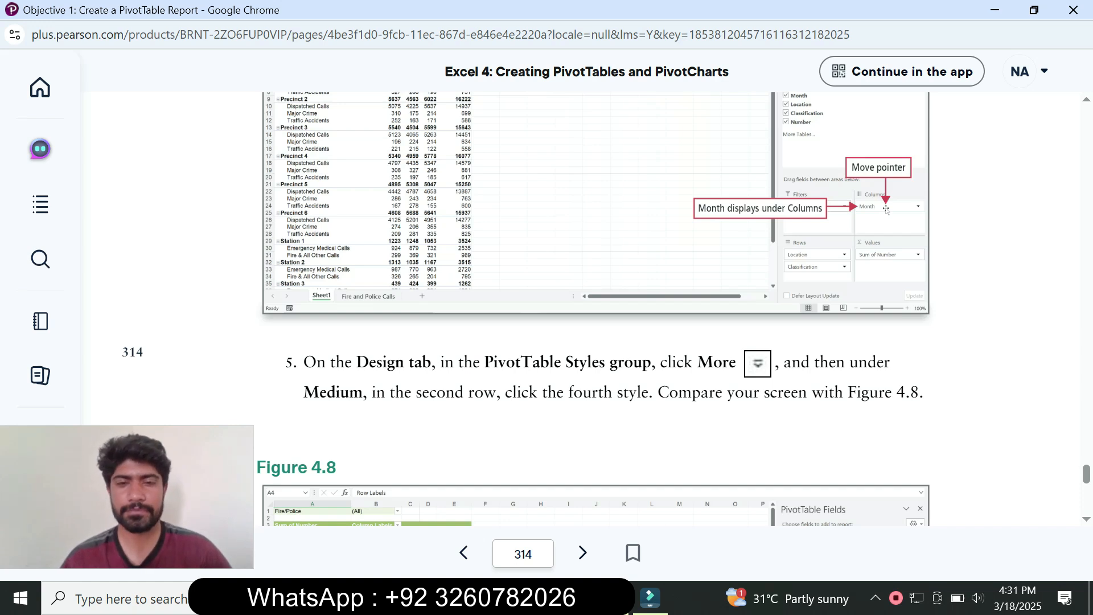
key("alt+Tab")
left_click(847, 102)
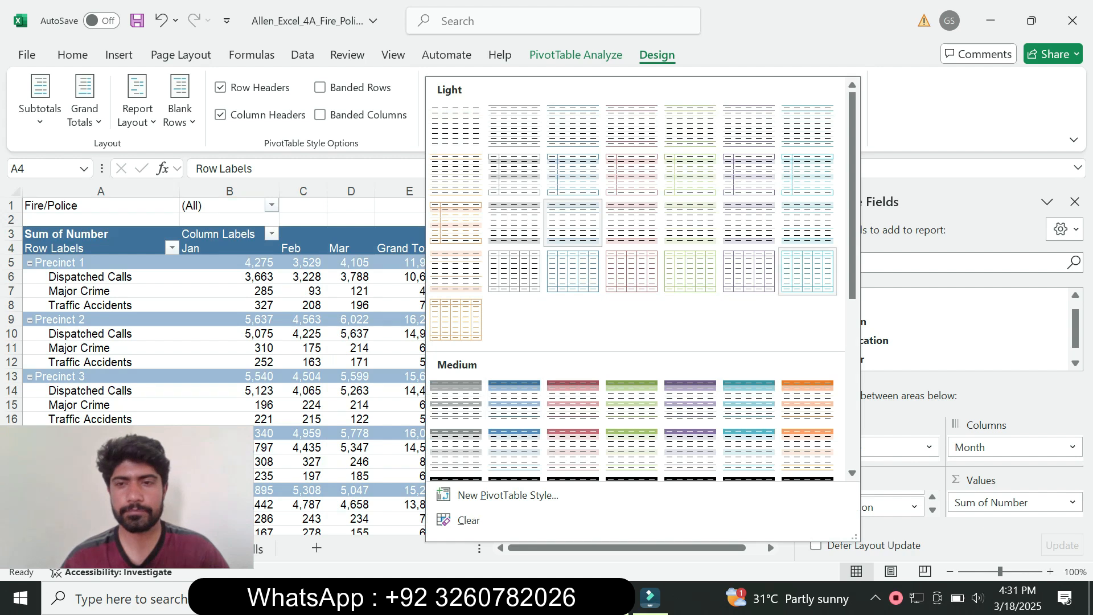
left_click_drag(852, 262, 852, 316)
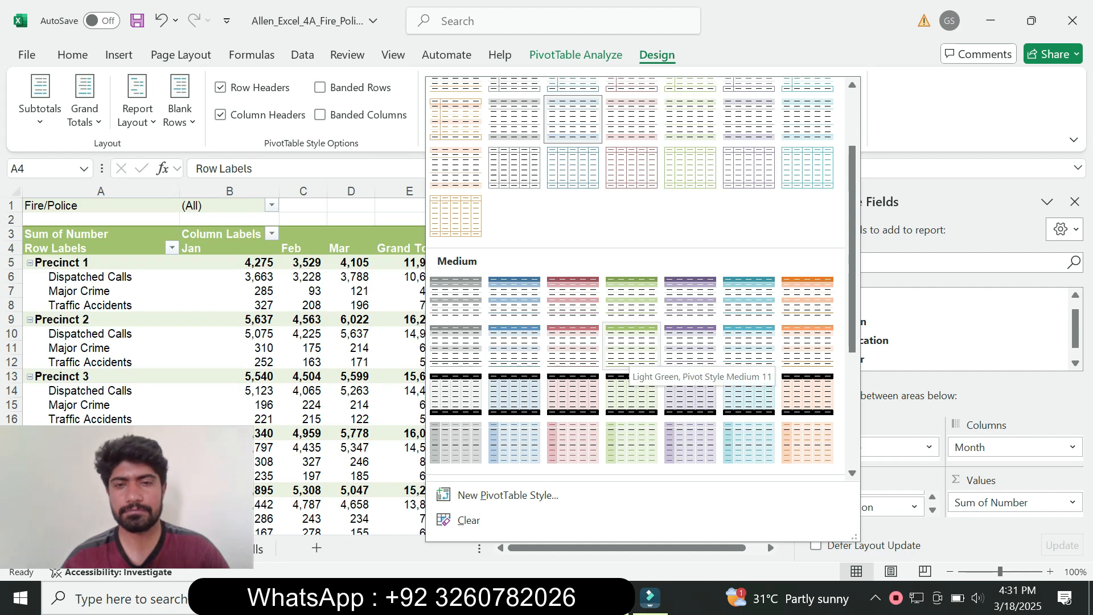
left_click(630, 348)
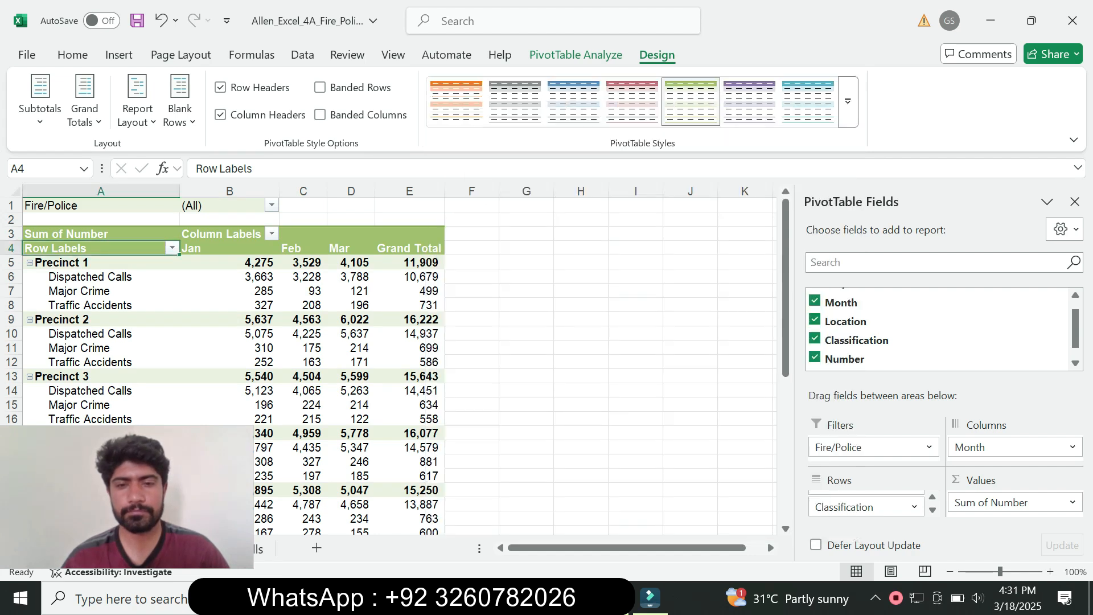
- Compare the styled PivotTable in Excel with Figure 4.8 in the textbook, enlarging the figure for a closer look
key("alt+Tab")
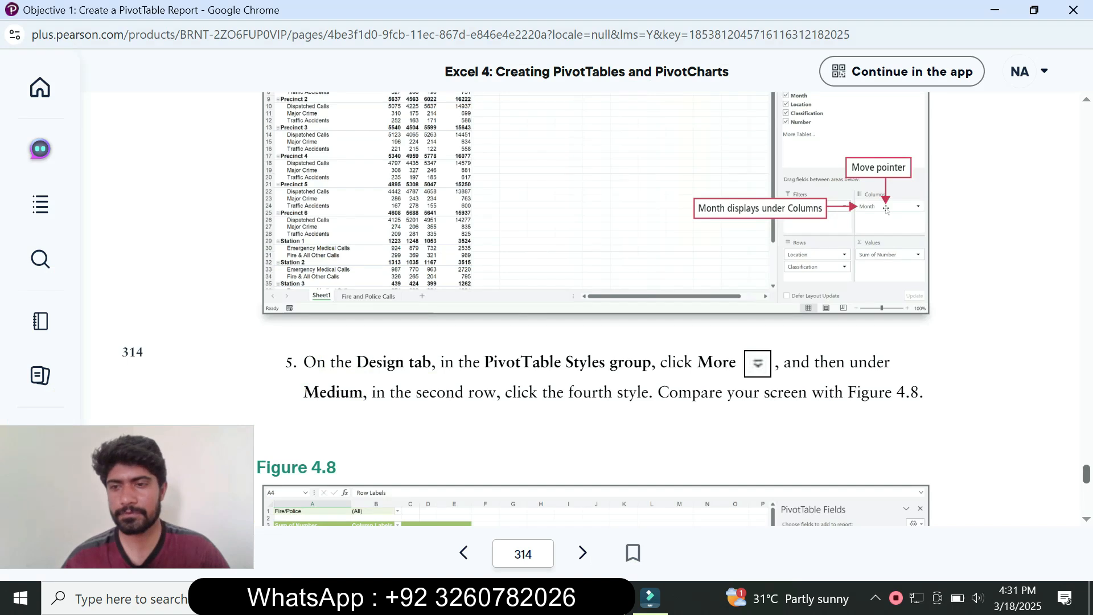
scroll(594, 309, "down", 5)
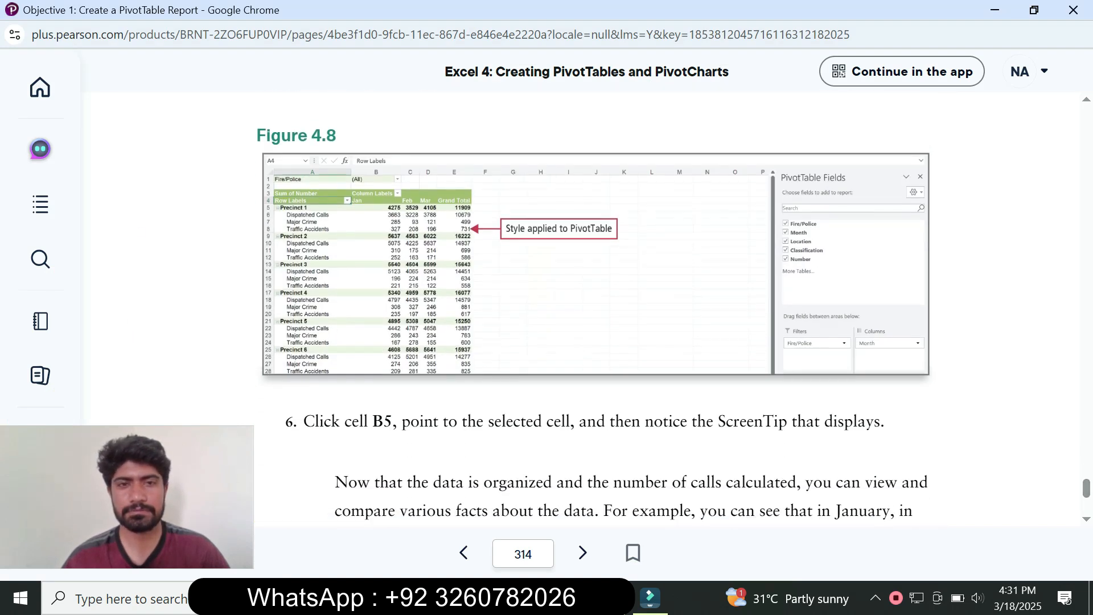
key("alt+Tab")
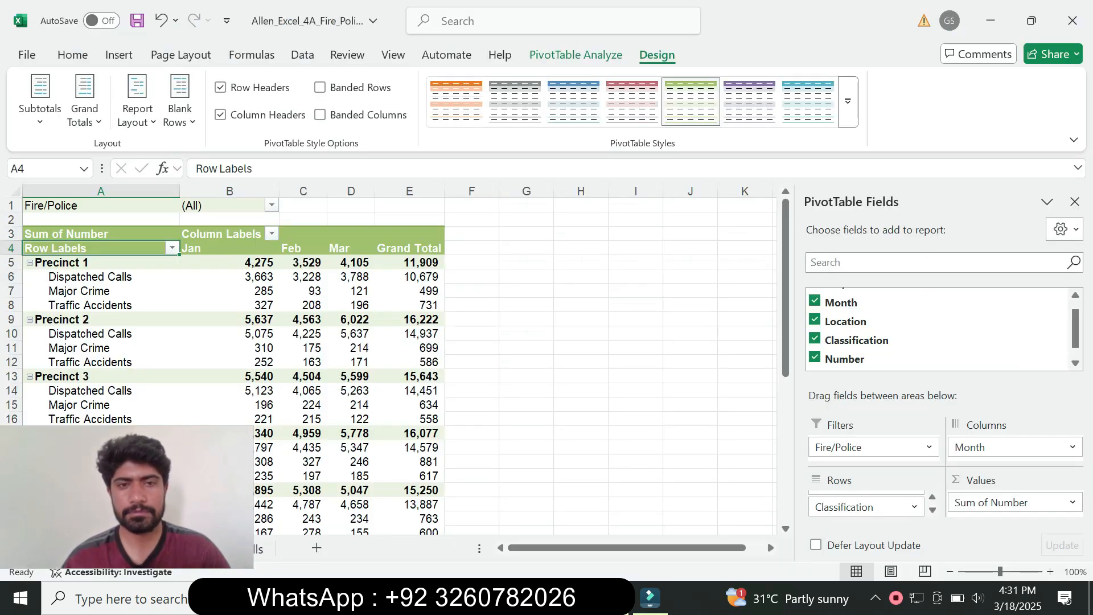
left_click(566, 597)
left_click(661, 521)
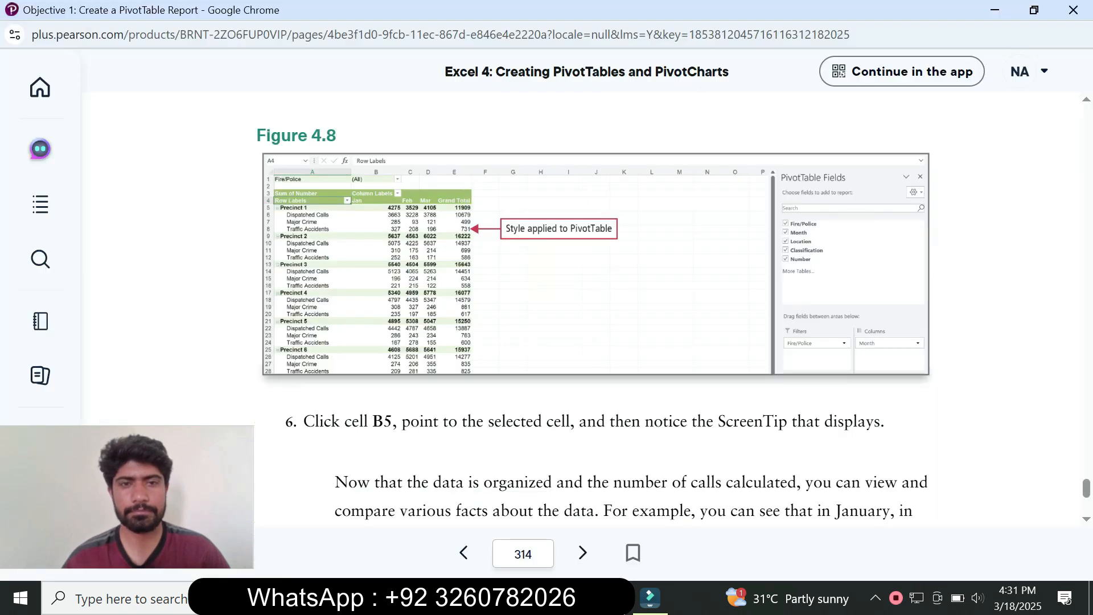
key("alt+Tab")
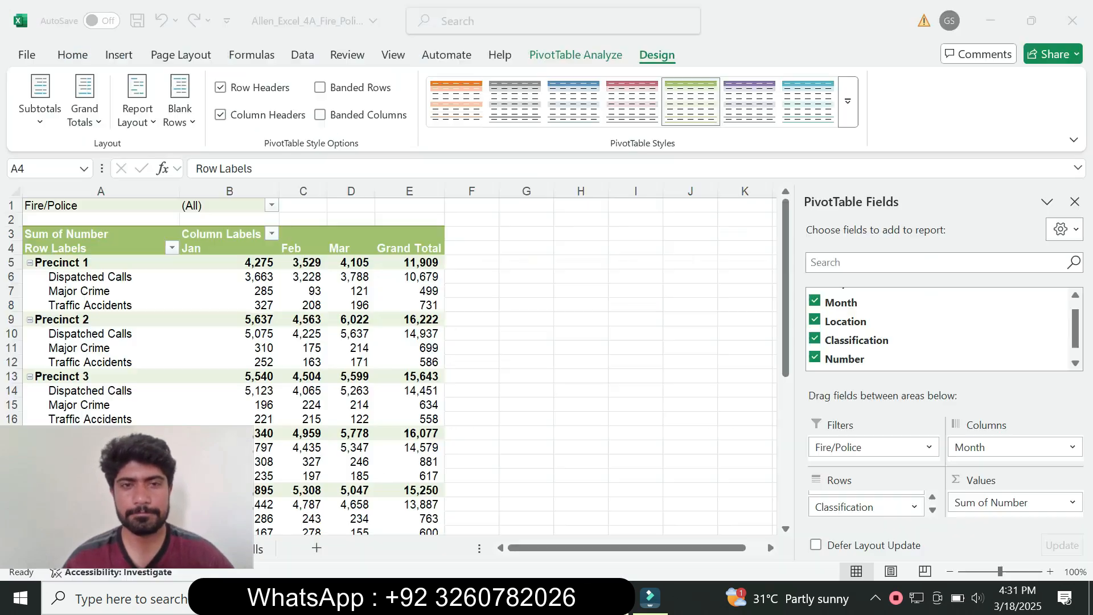
left_click(567, 598)
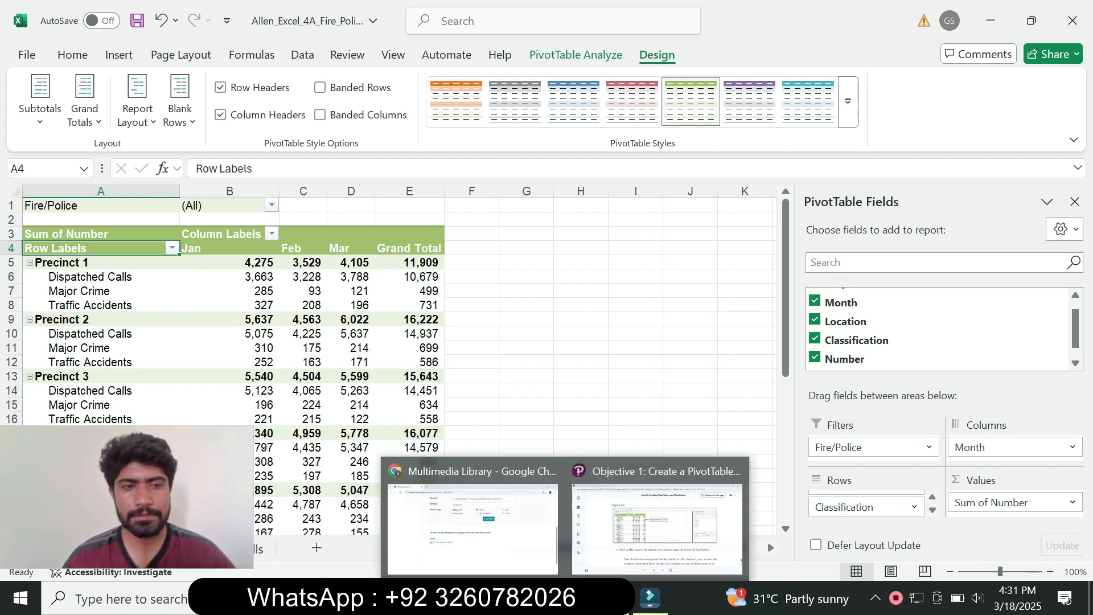
left_click(661, 521)
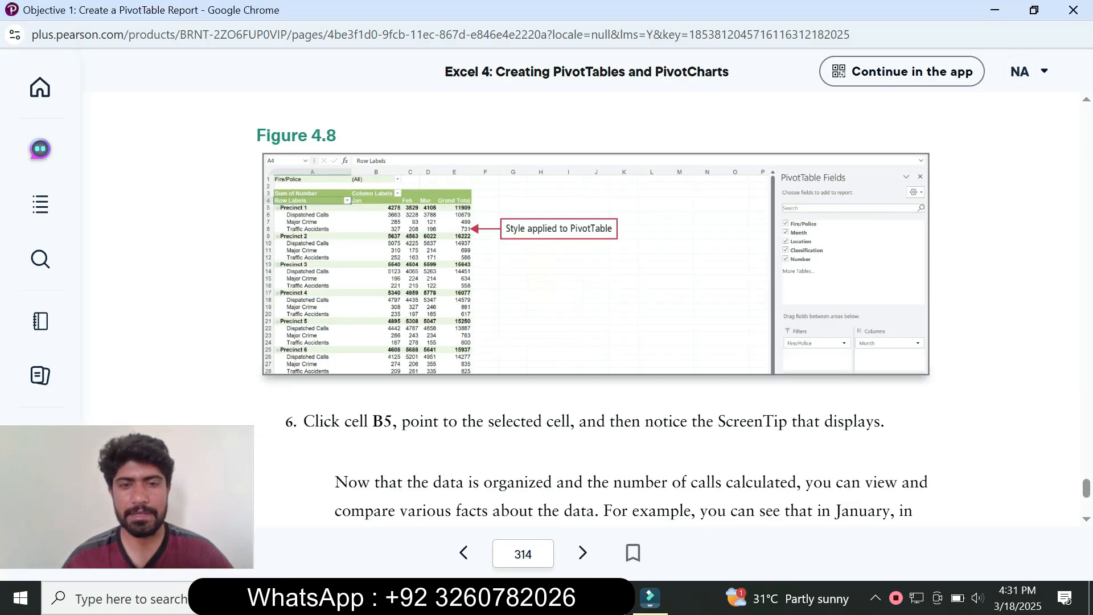
left_click(596, 284)
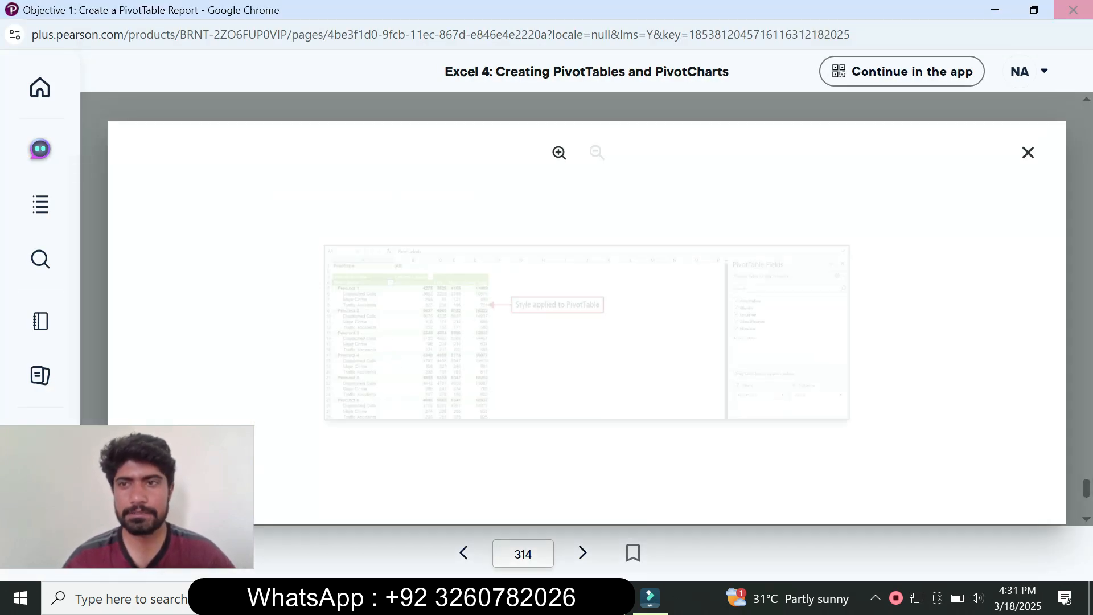
key("Escape")
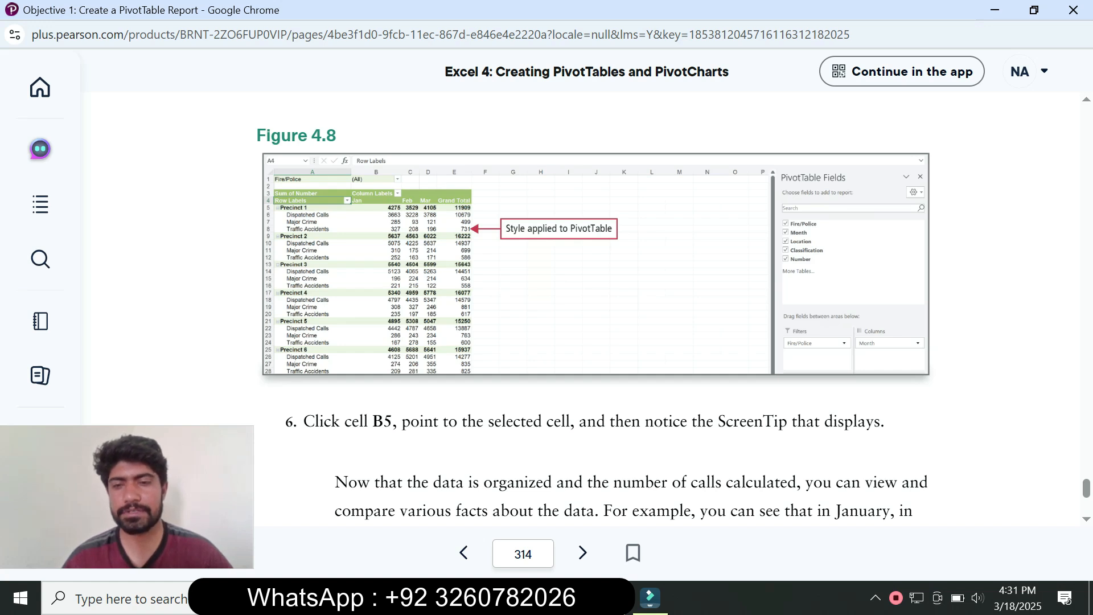
- Read textbook steps 6 and 7, switch to Excel and select cell B5 in the PivotTable
scroll(592, 307, "down", 5)
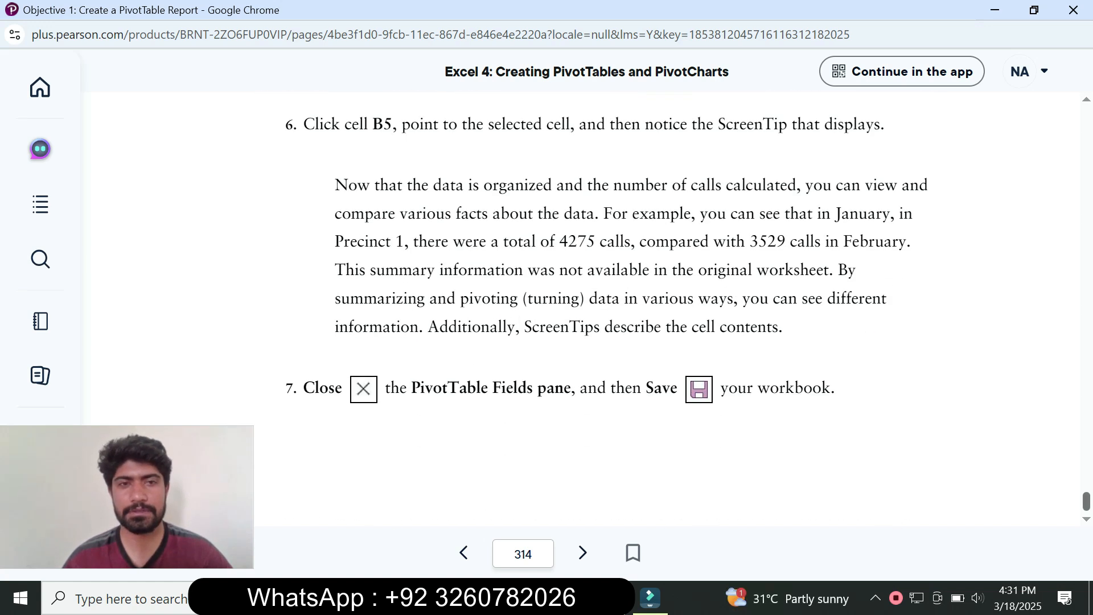
scroll(592, 307, "up", 4)
key("alt+Tab")
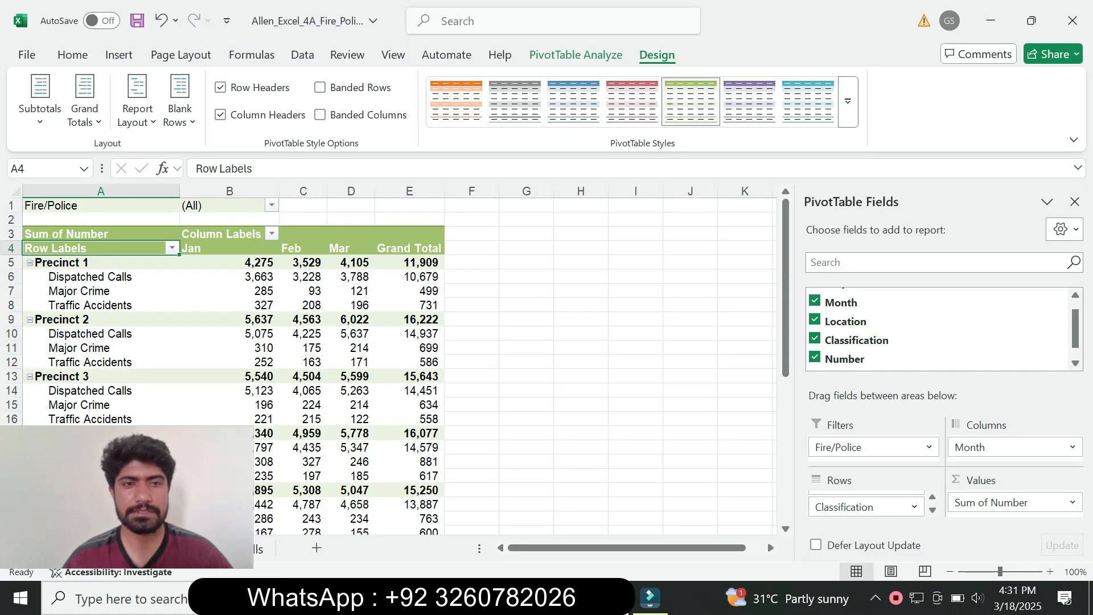
left_click(205, 262)
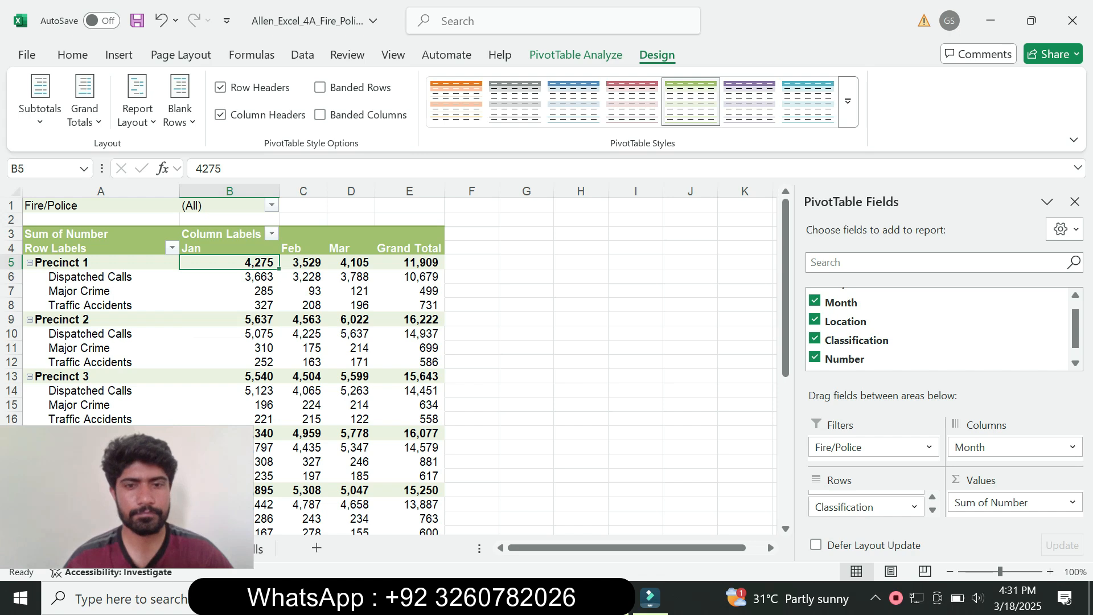
- Check step 7 in the textbook, return to Excel, close the PivotTable Fields pane and save the workbook
left_click(654, 527)
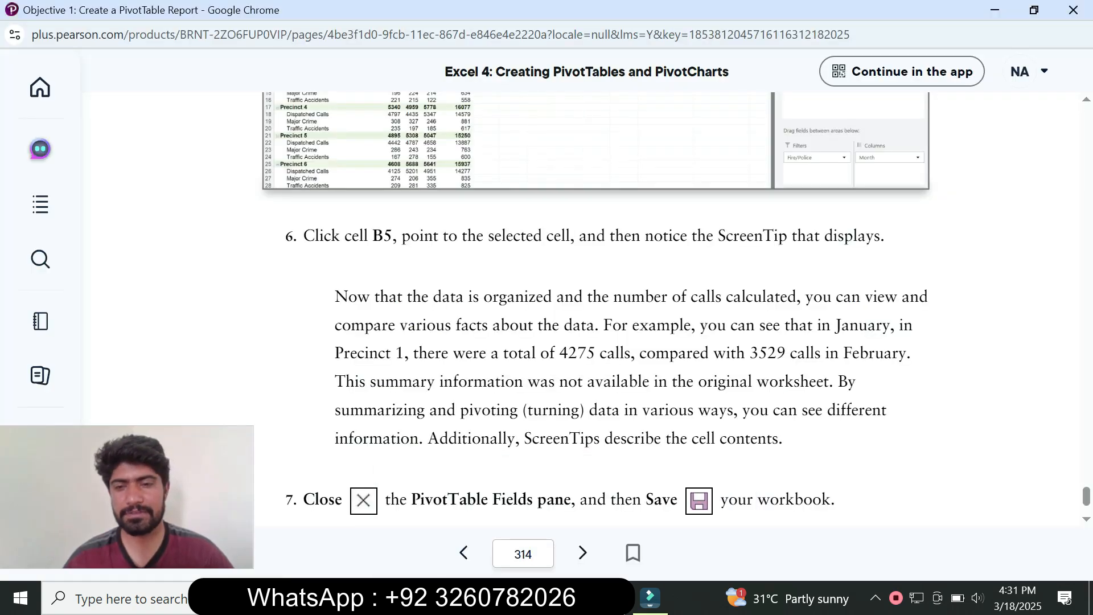
key("alt+Tab")
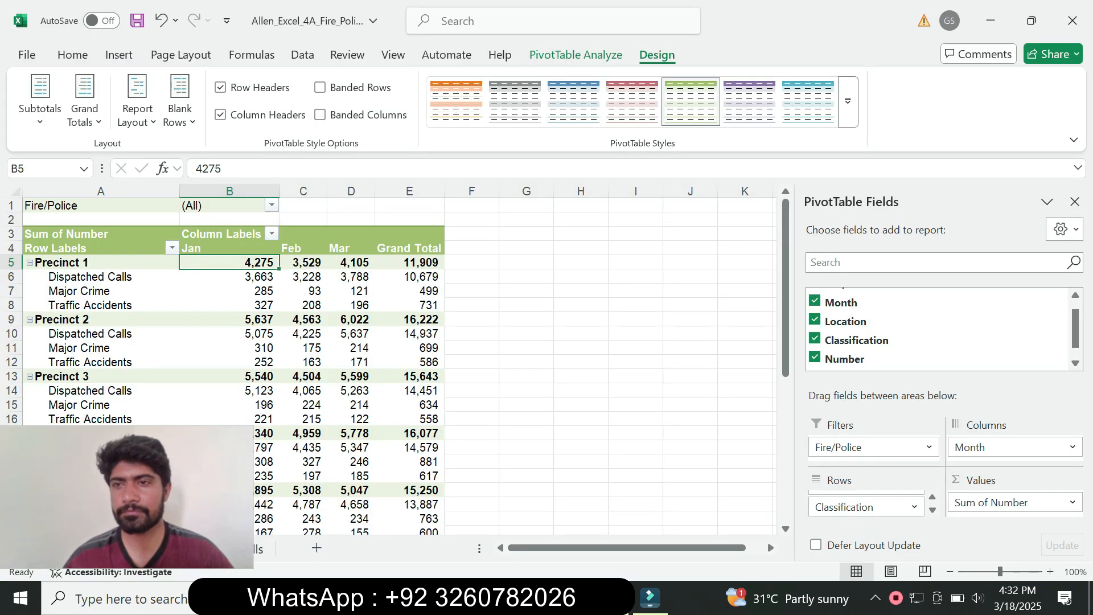
left_click(1075, 201)
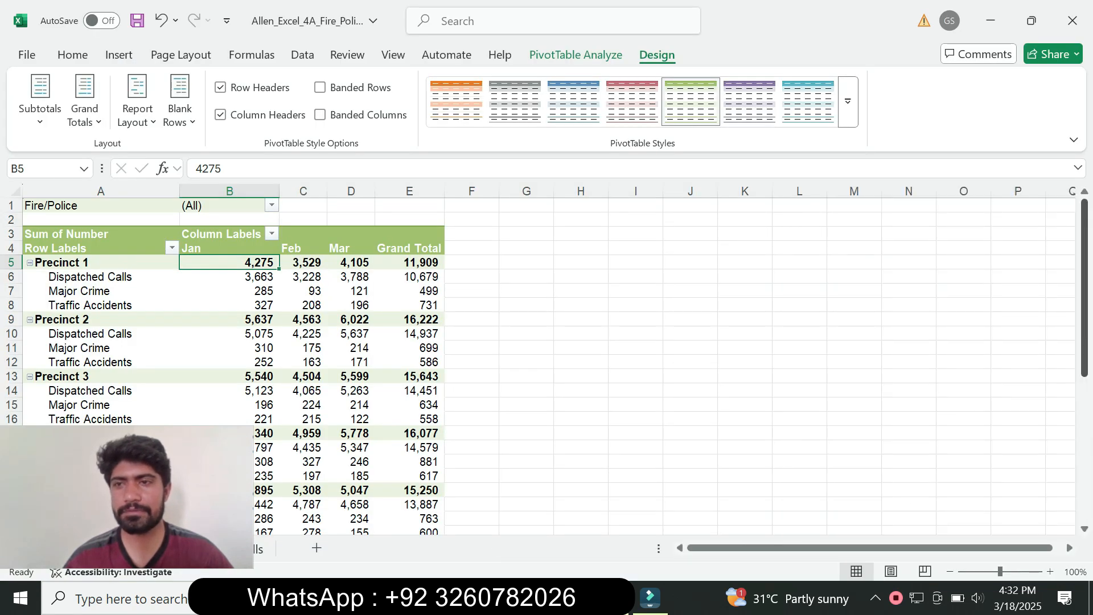
left_click(136, 21)
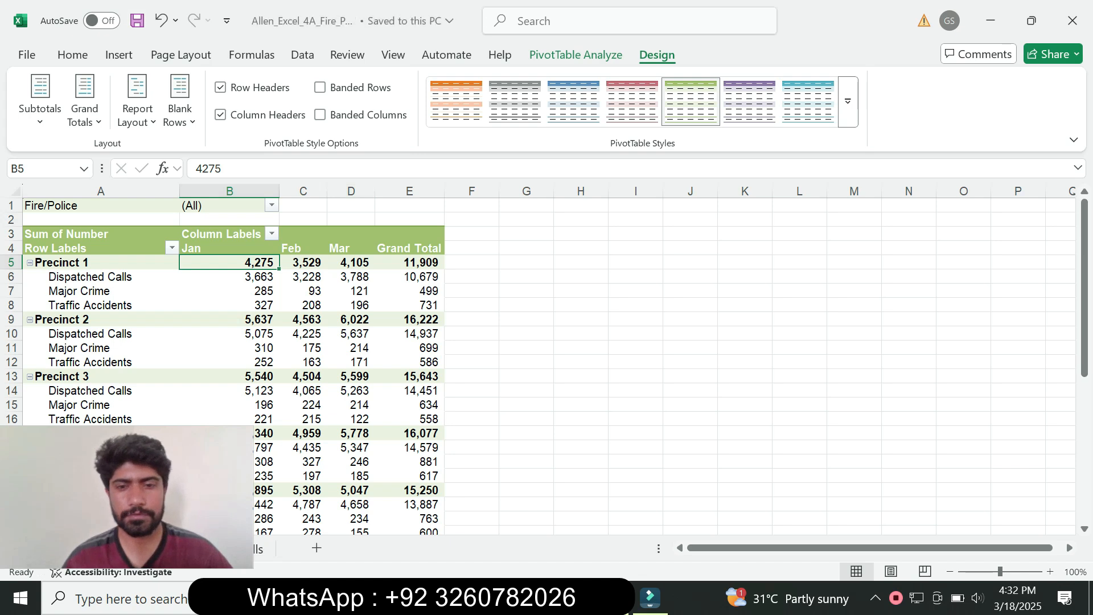
- Switch to the textbook, go to page 315 on slicers and search filters, and read step 1 on inserting a slicer
left_click(654, 518)
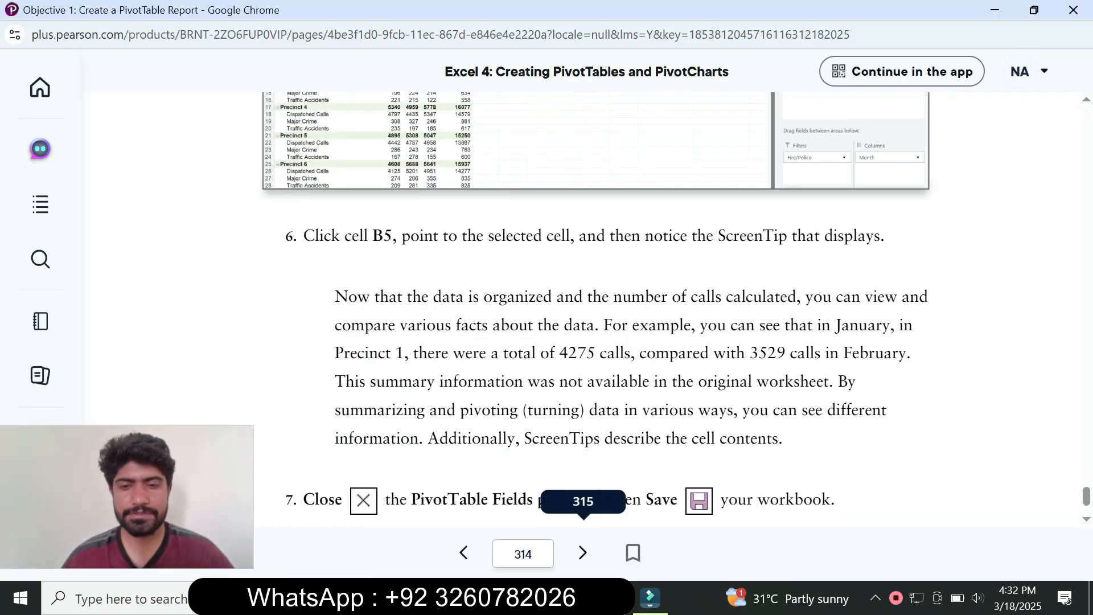
left_click(582, 552)
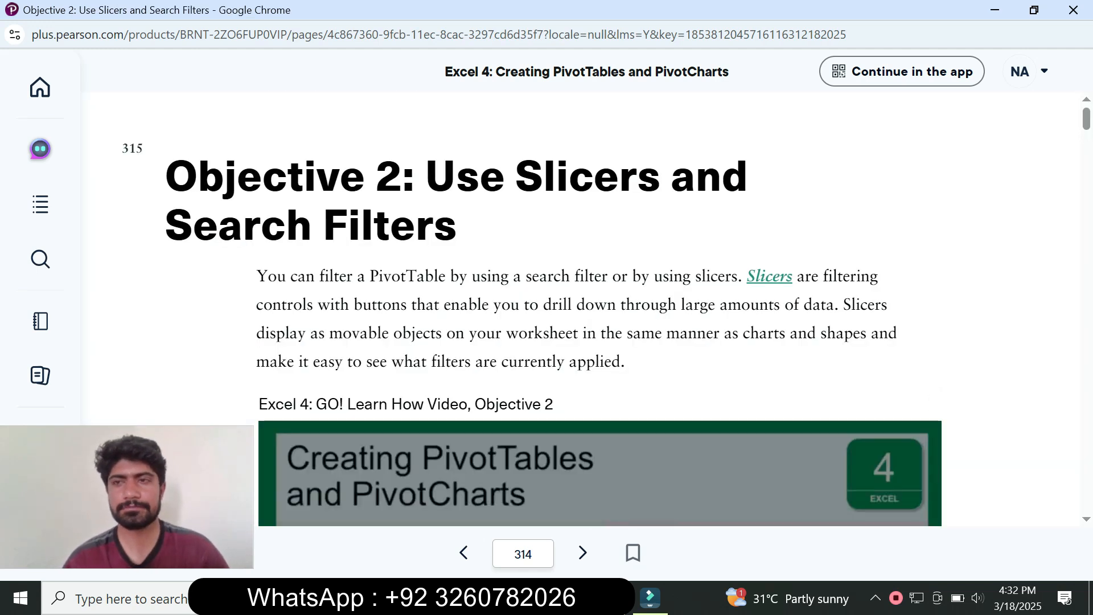
scroll(569, 307, "down", 3)
scroll(569, 307, "down", 5)
scroll(569, 307, "down", 3)
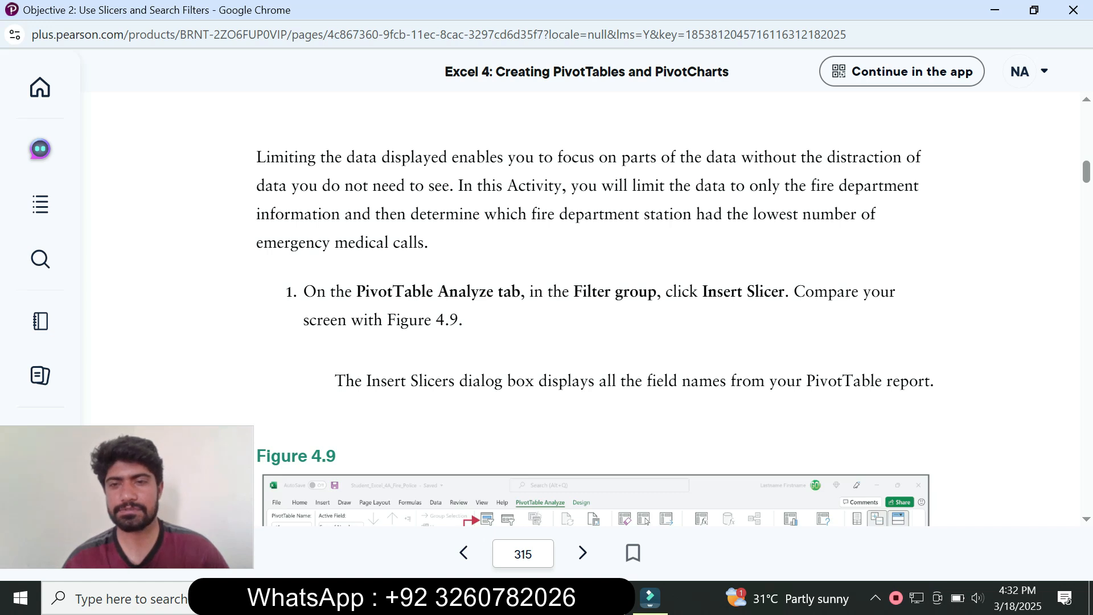
- Switch to Excel and open the Insert Slicers dialog for the PivotTable
key("alt+Tab")
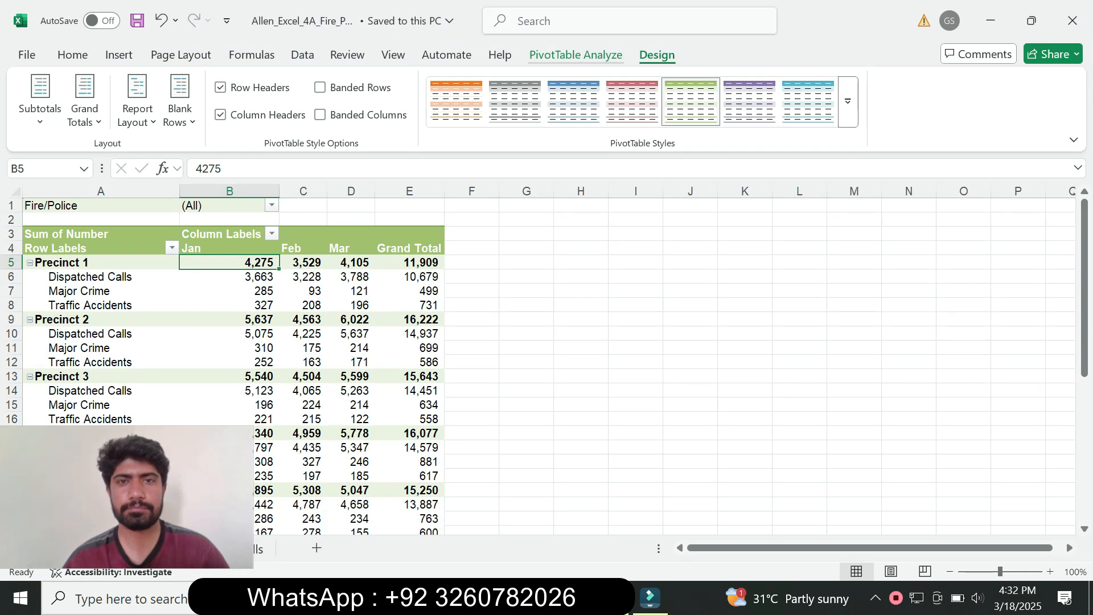
left_click(575, 55)
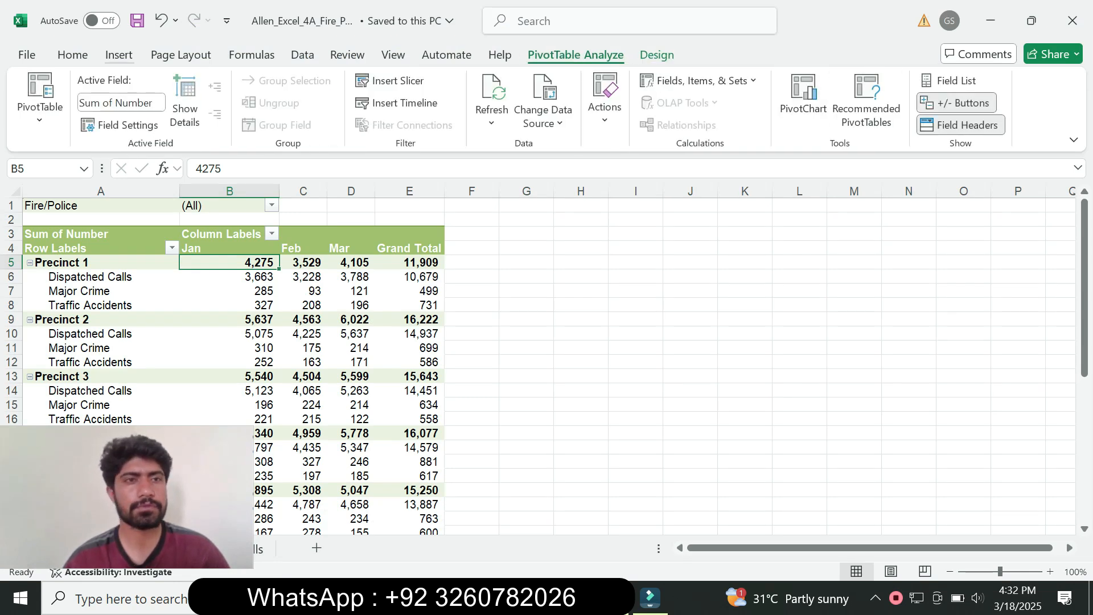
left_click(118, 54)
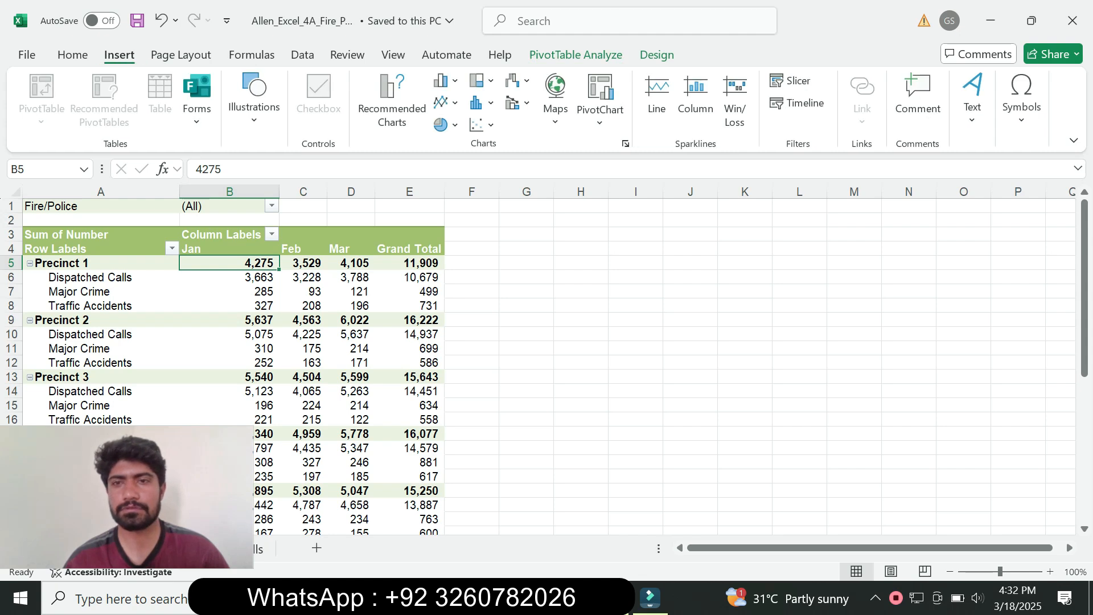
left_click(791, 80)
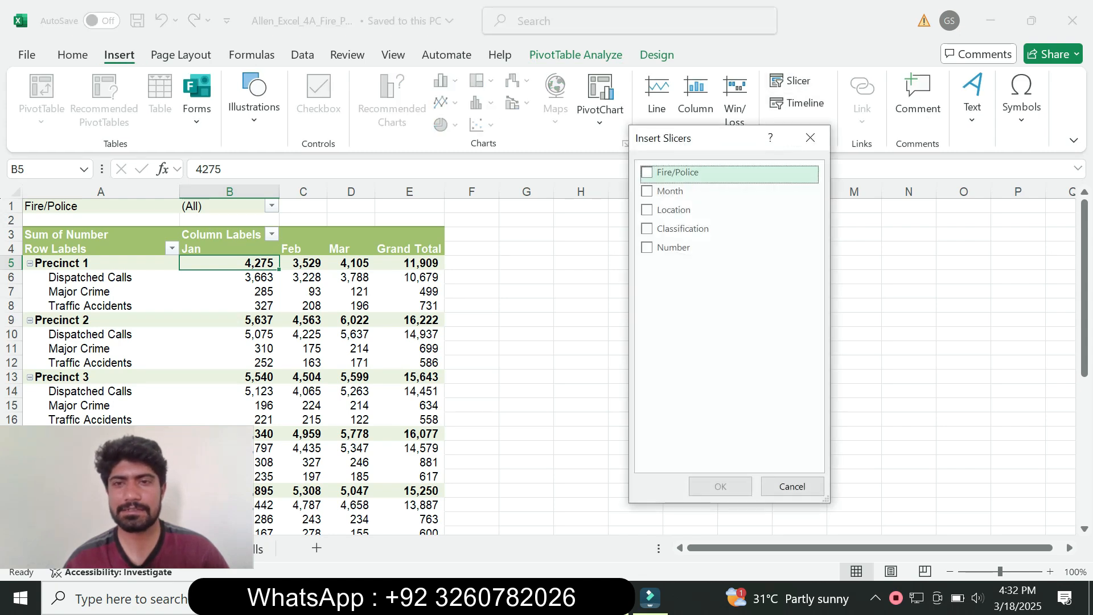
- Compare the Insert Slicers dialog with Figure 4.9 in the textbook and read step 2 on choosing the slicer field
mouse_move(564, 598)
left_click(653, 518)
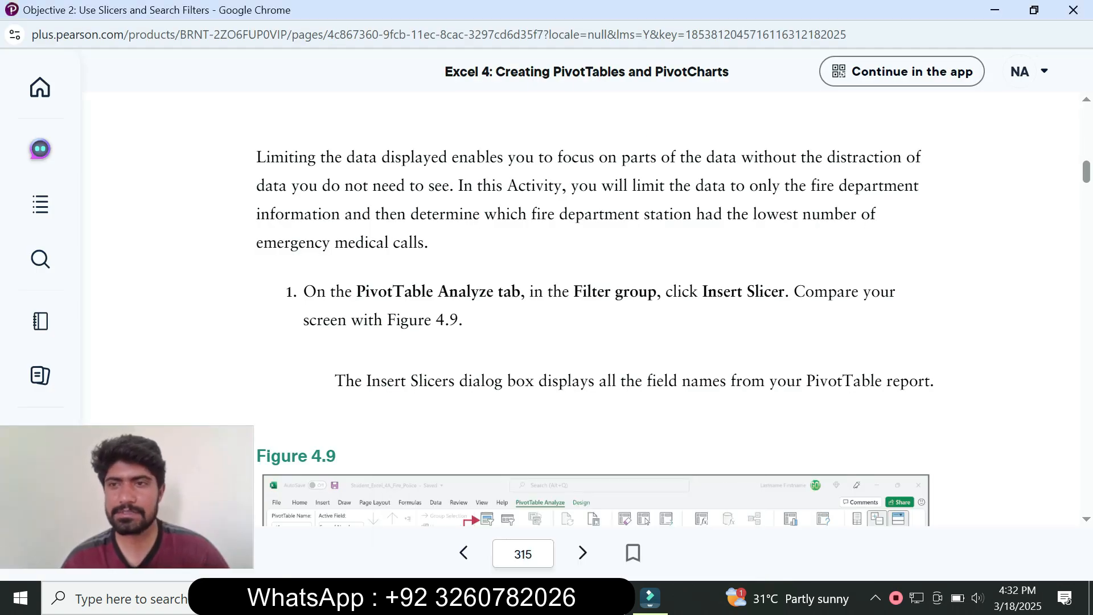
scroll(592, 308, "down", 3)
scroll(591, 308, "down", 3)
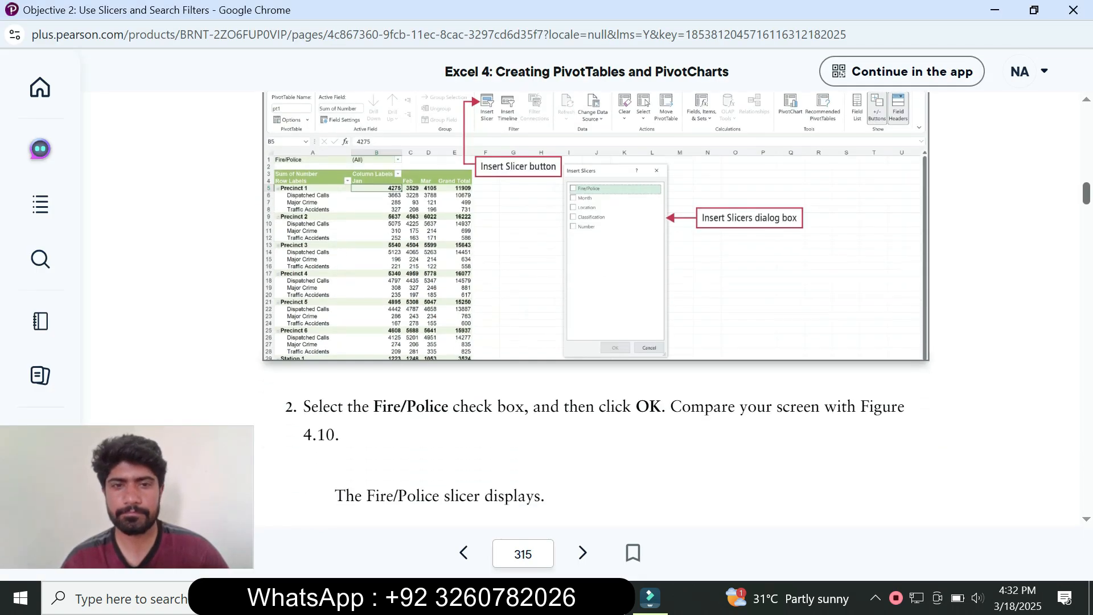
scroll(592, 307, "down", 2)
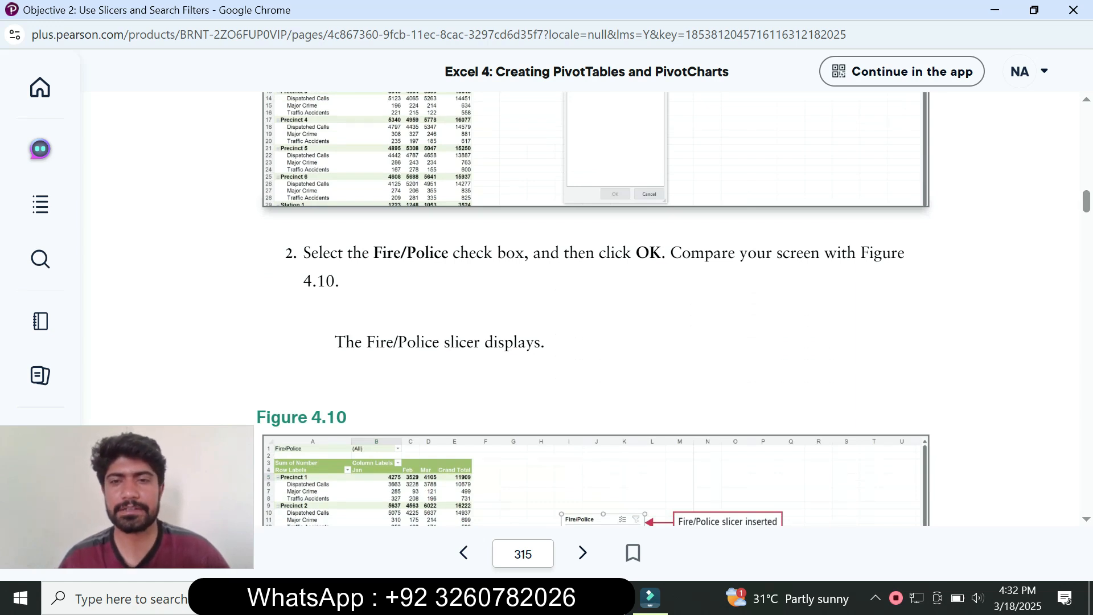
- Insert a slicer for the Fire/Police field in Excel and return to the textbook
key("alt+Tab")
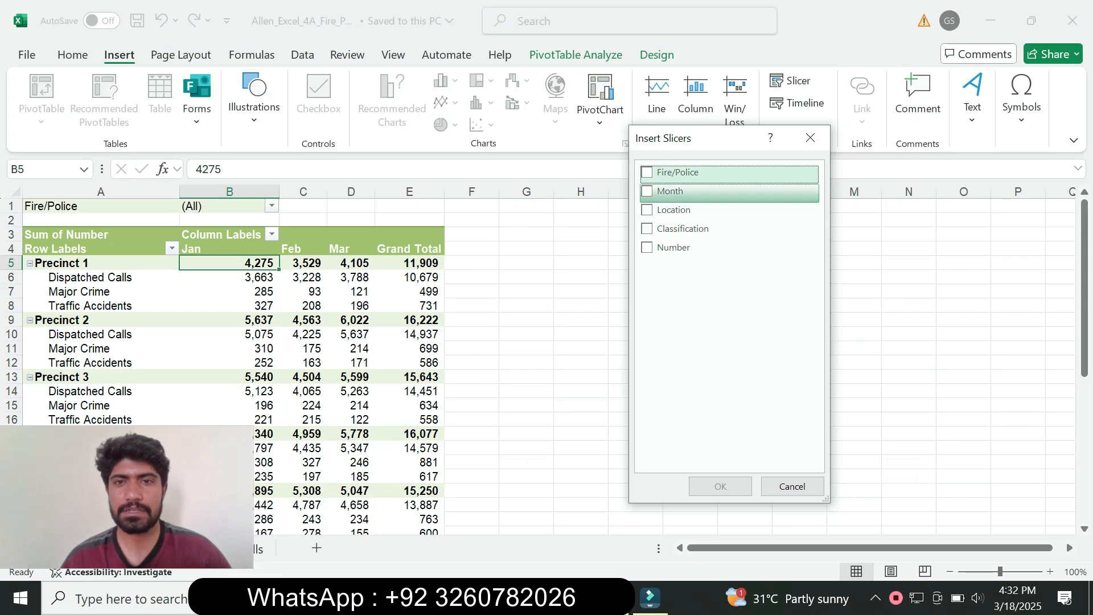
left_click(647, 173)
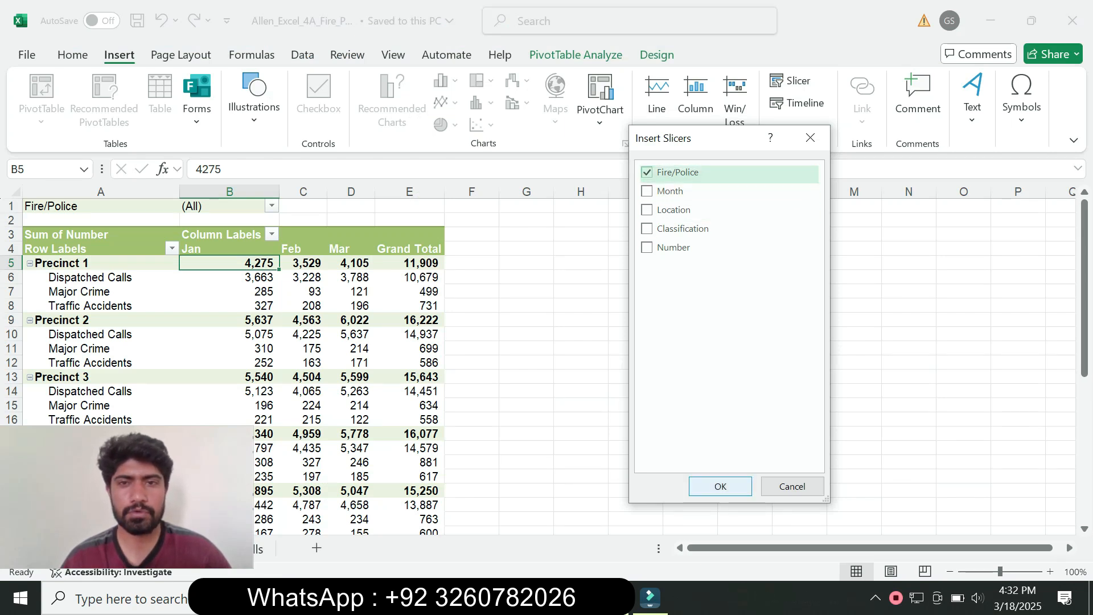
key("Return")
mouse_move(564, 597)
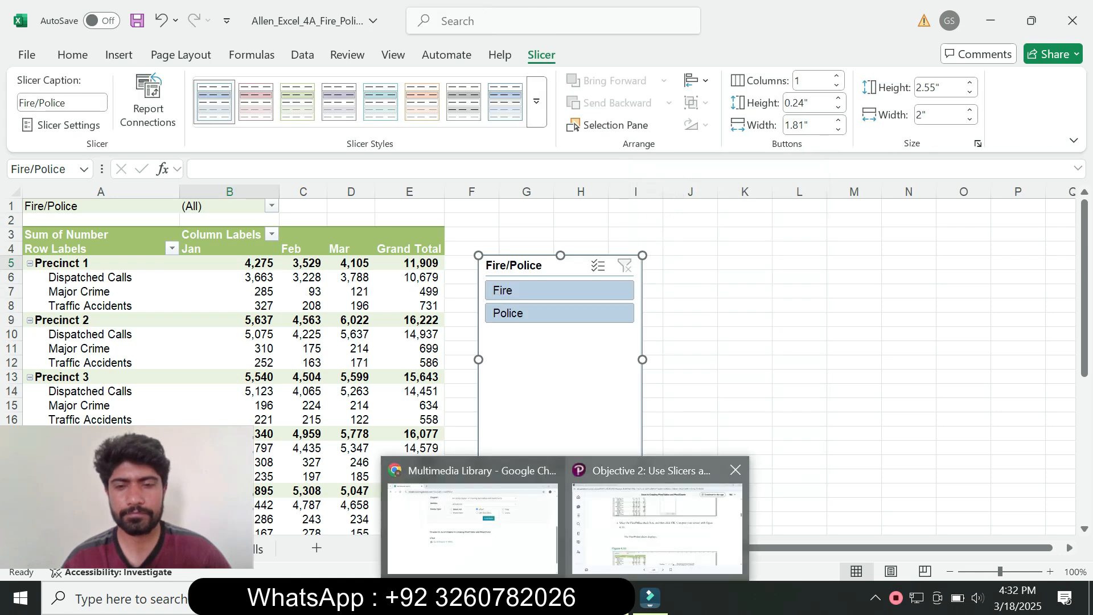
left_click(654, 515)
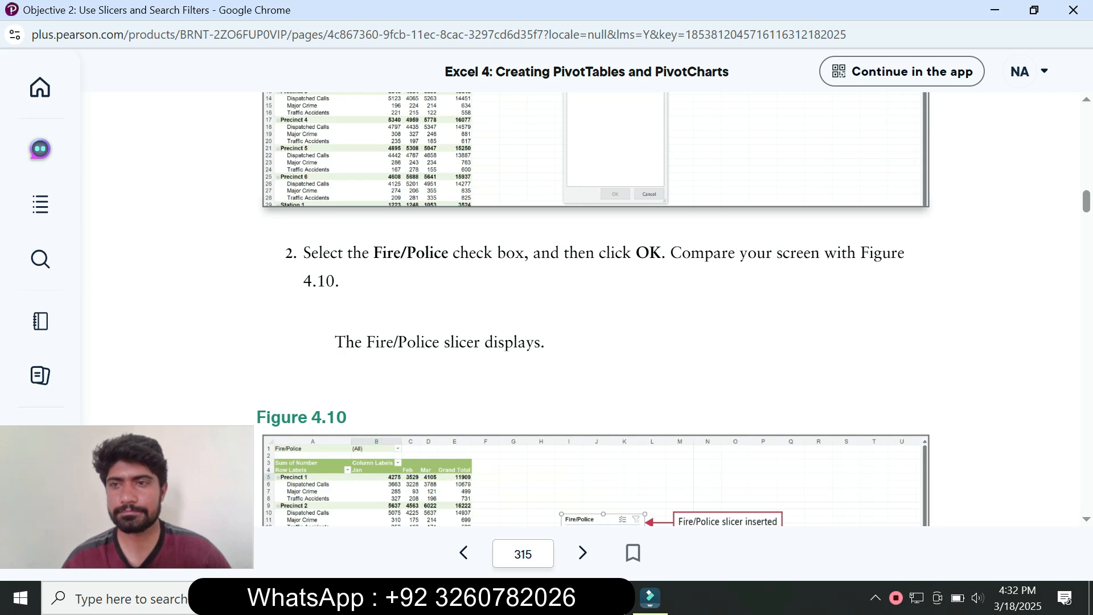
- Read textbook step 3 and, in Excel, move the Fire/Police slicer up to align with Row 3, beside the PivotTable's last column
scroll(673, 309, "down", 4)
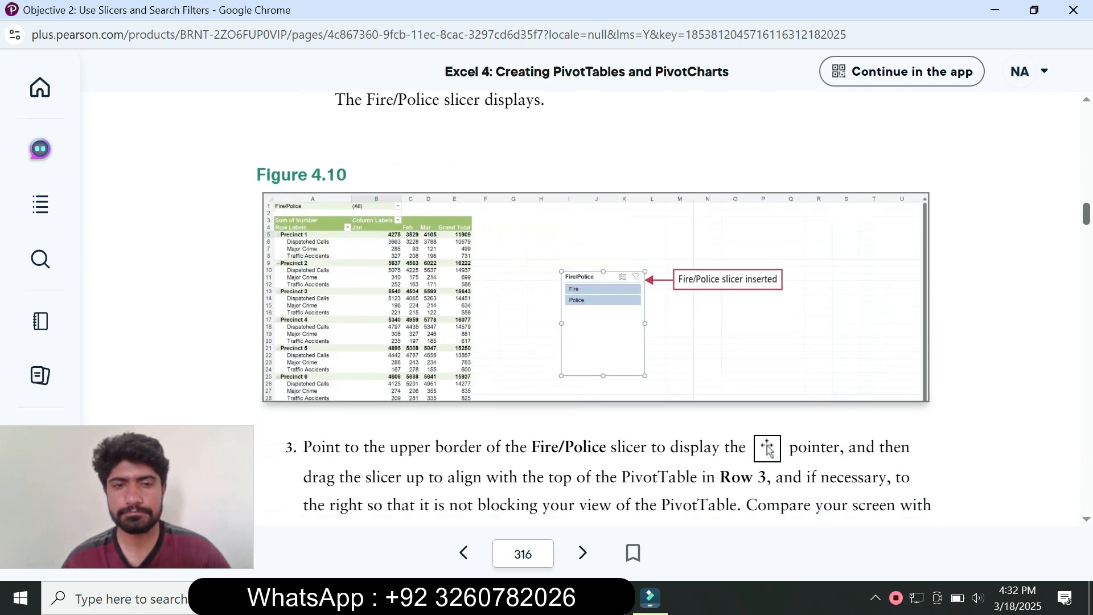
scroll(592, 307, "down", 5)
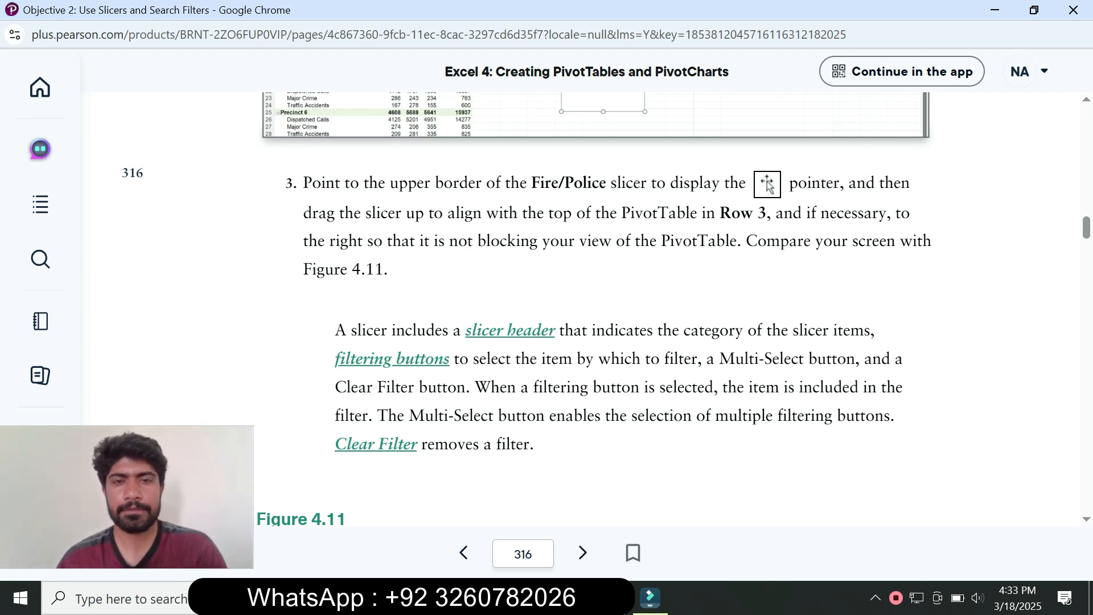
key("alt+Tab")
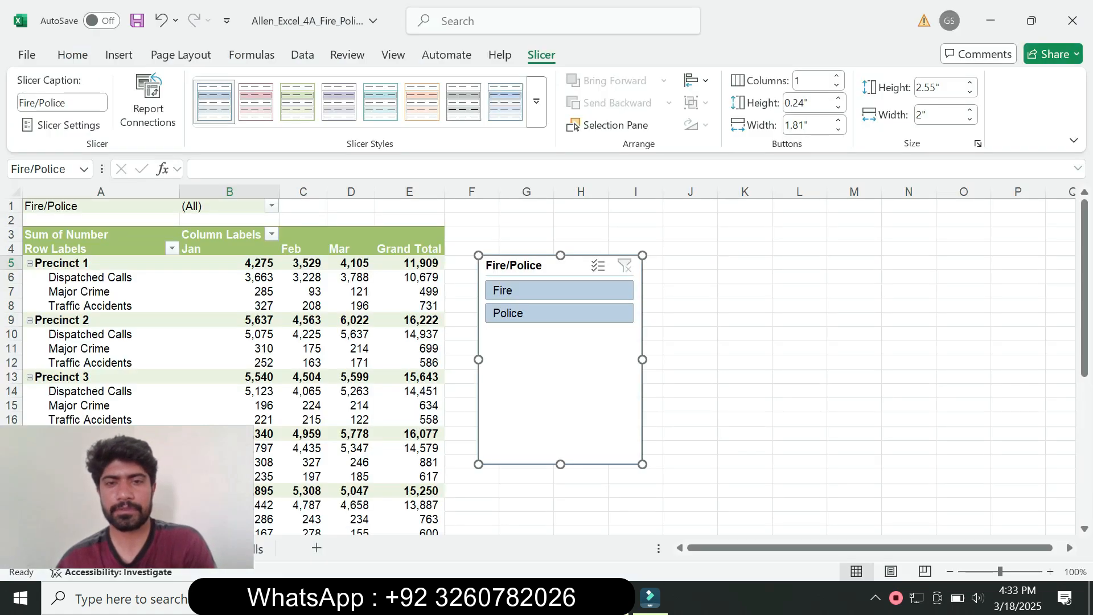
left_click(565, 597)
left_click(648, 524)
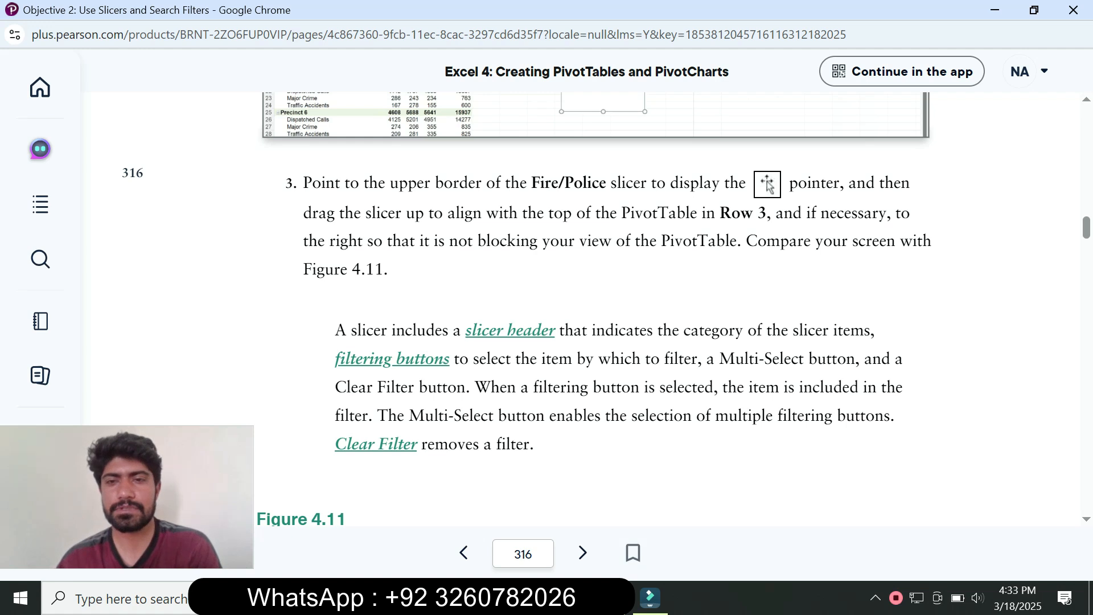
key("alt+Tab")
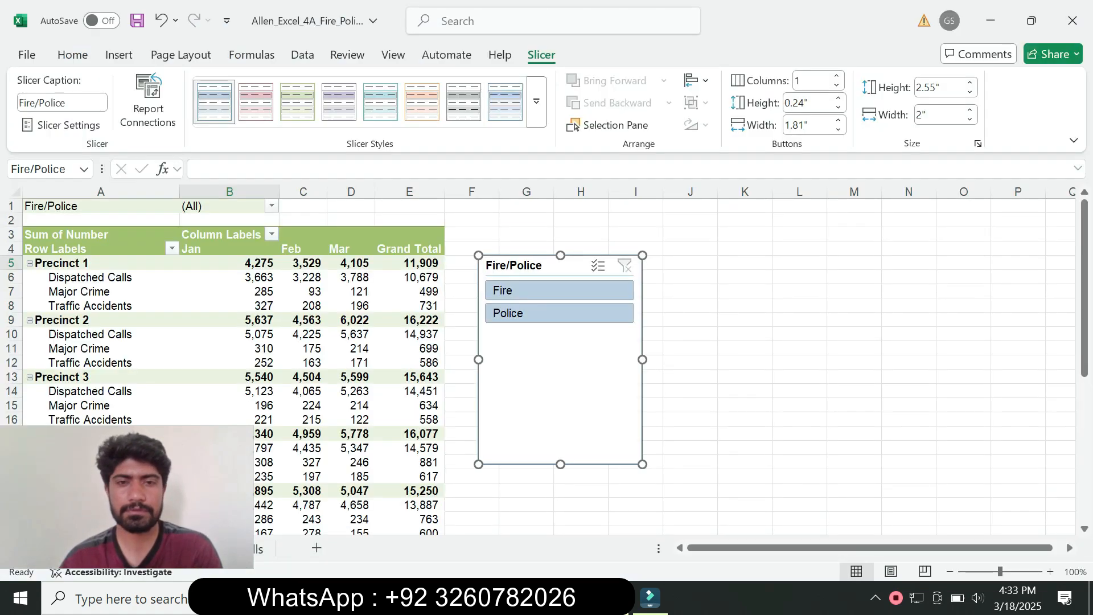
left_click_drag(552, 265, 519, 237)
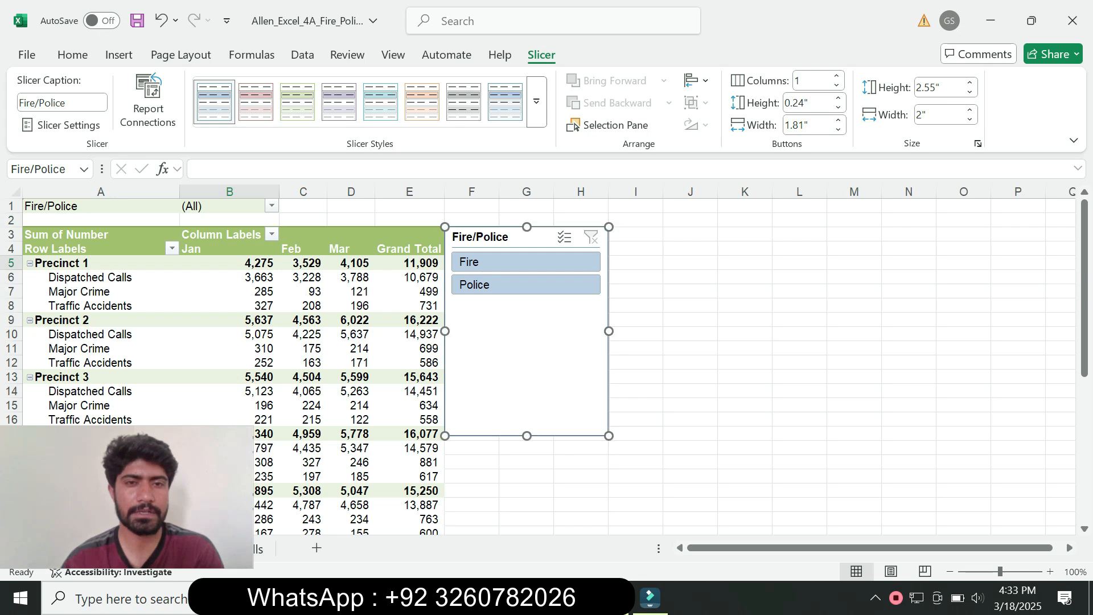
- Check Figure 4.11 in the textbook and, in Excel, move the Fire/Police slicer right to column G, keeping it aligned with Row 3
mouse_move(572, 597)
left_click(652, 523)
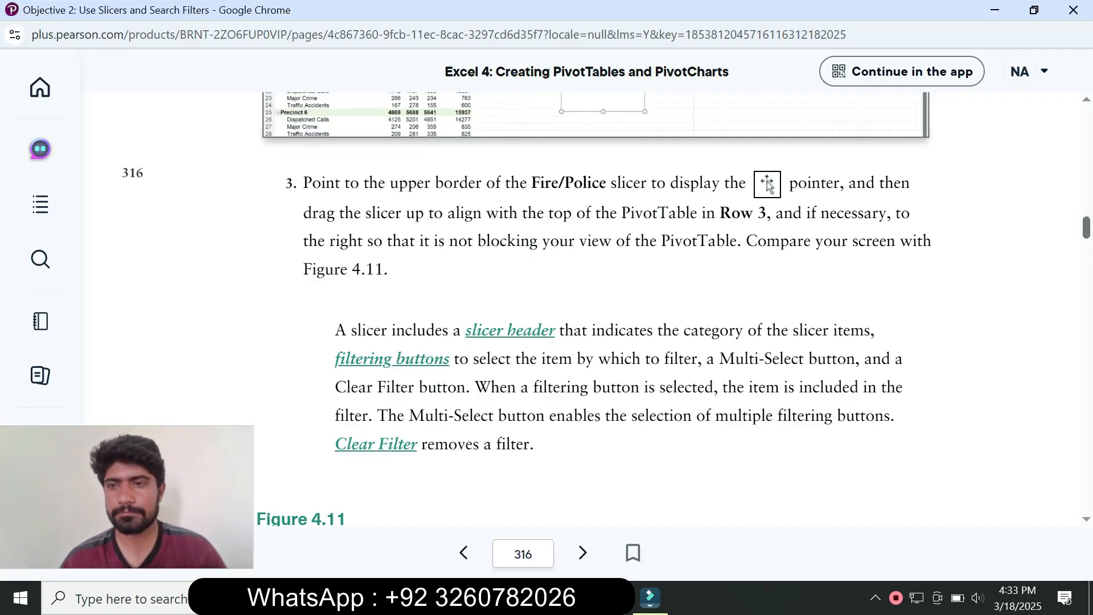
scroll(594, 310, "down", 6)
key("alt+Tab")
left_click_drag(524, 353, 580, 354)
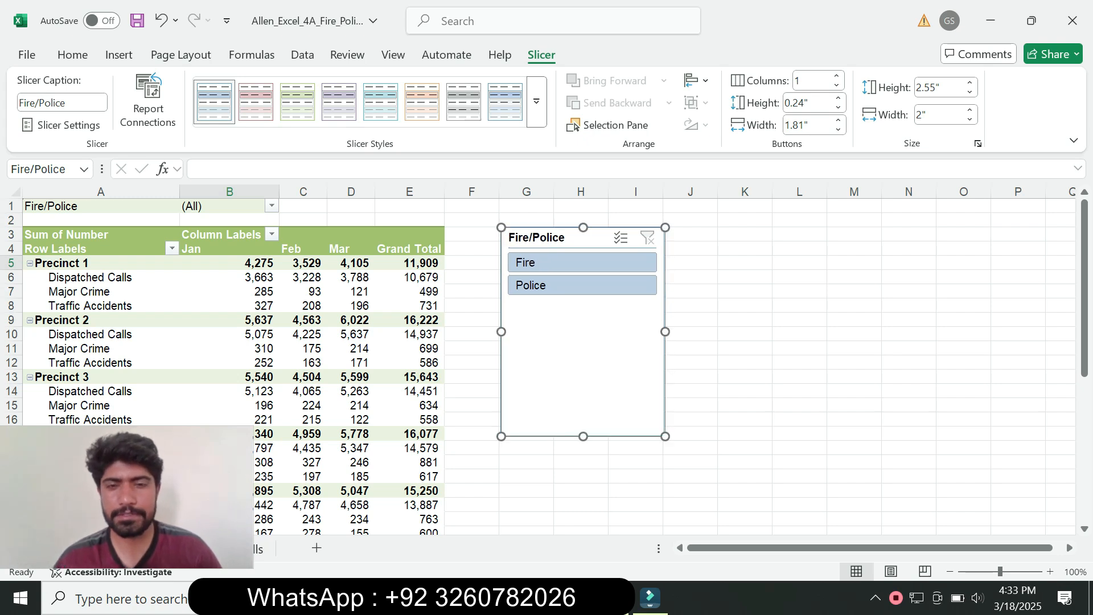
- Switch to the textbook and review Figure 4.11 and the step 3 description of the slicer's parts
left_click(658, 526)
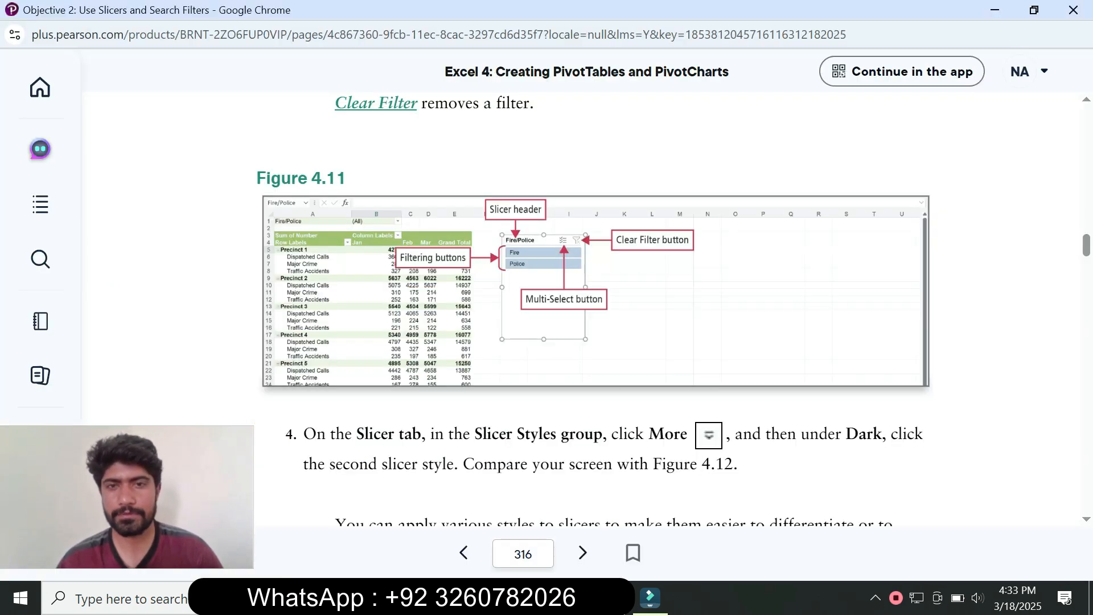
scroll(606, 309, "up", 8)
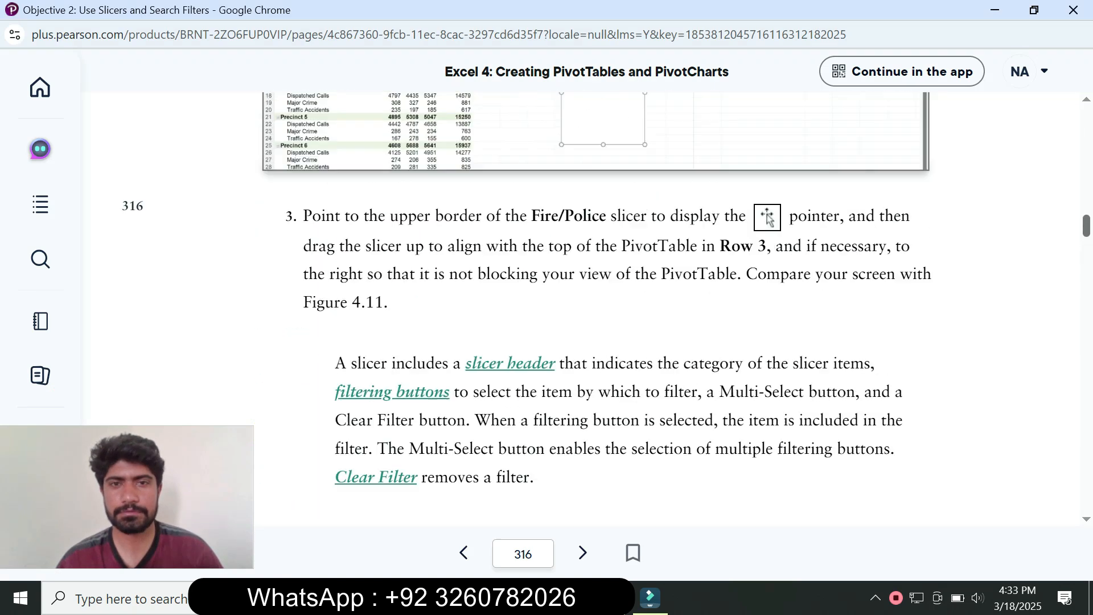
scroll(606, 309, "down", 3)
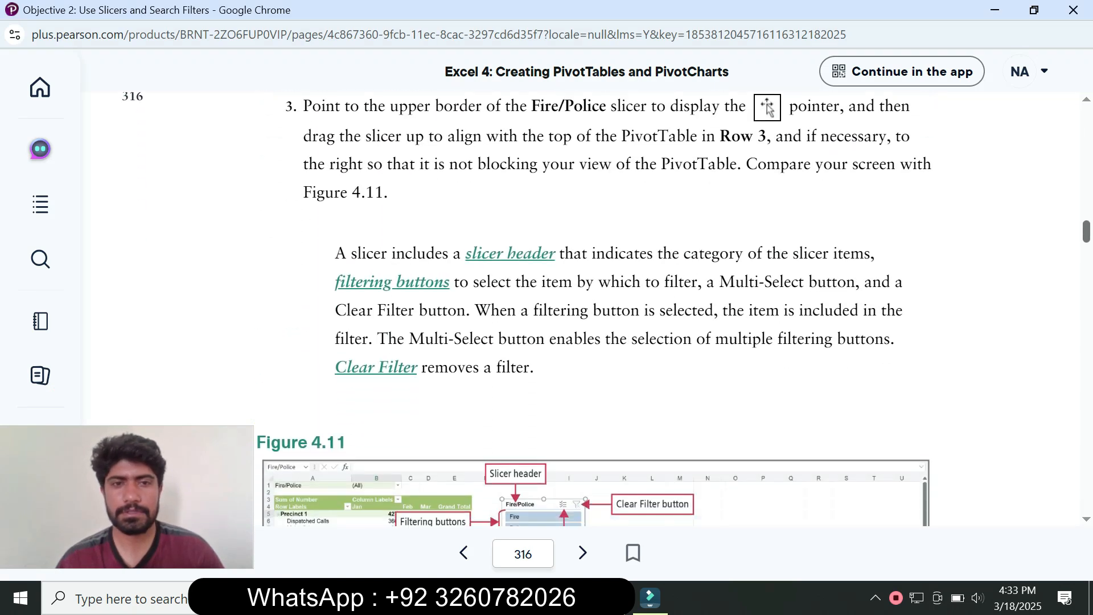
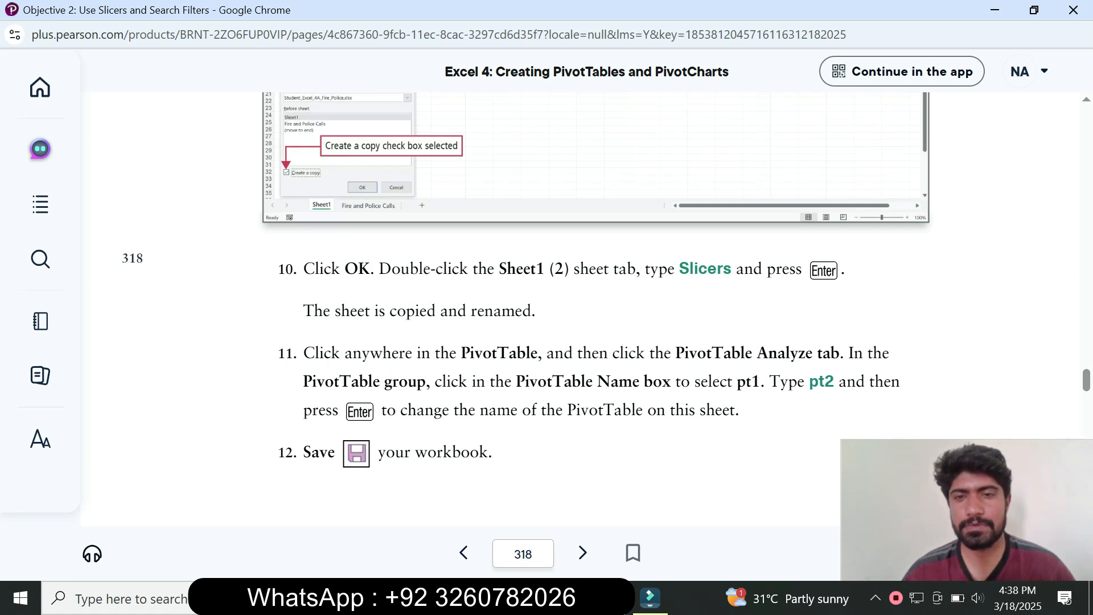
- Confirm creating a copy of Sheet1 before Sheet1 in Excel, and check the new sheet's name in textbook step 10
key("alt+Tab")
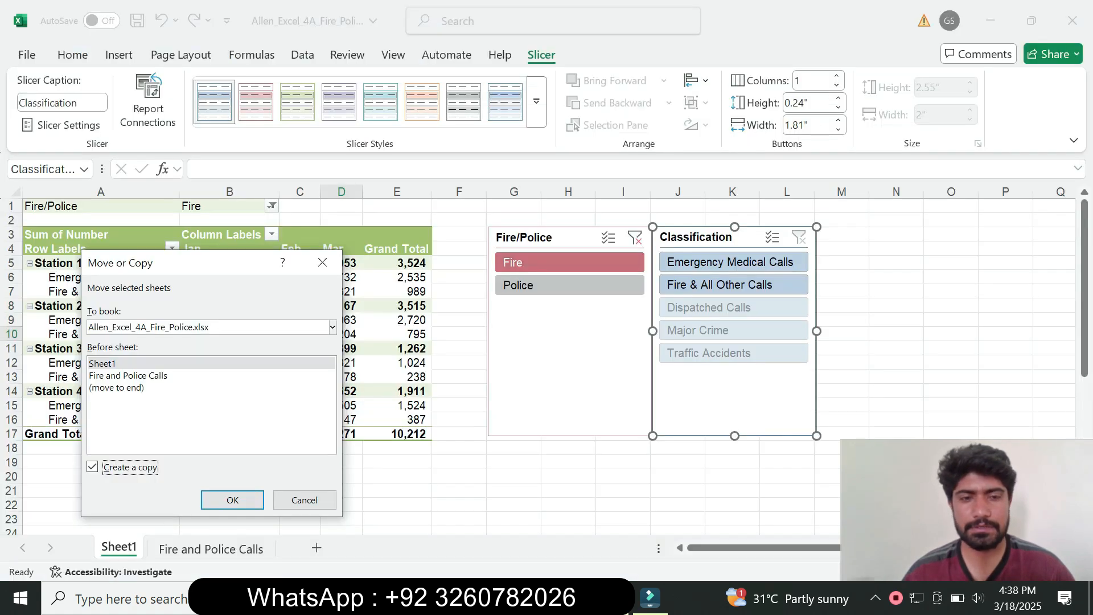
key("Return")
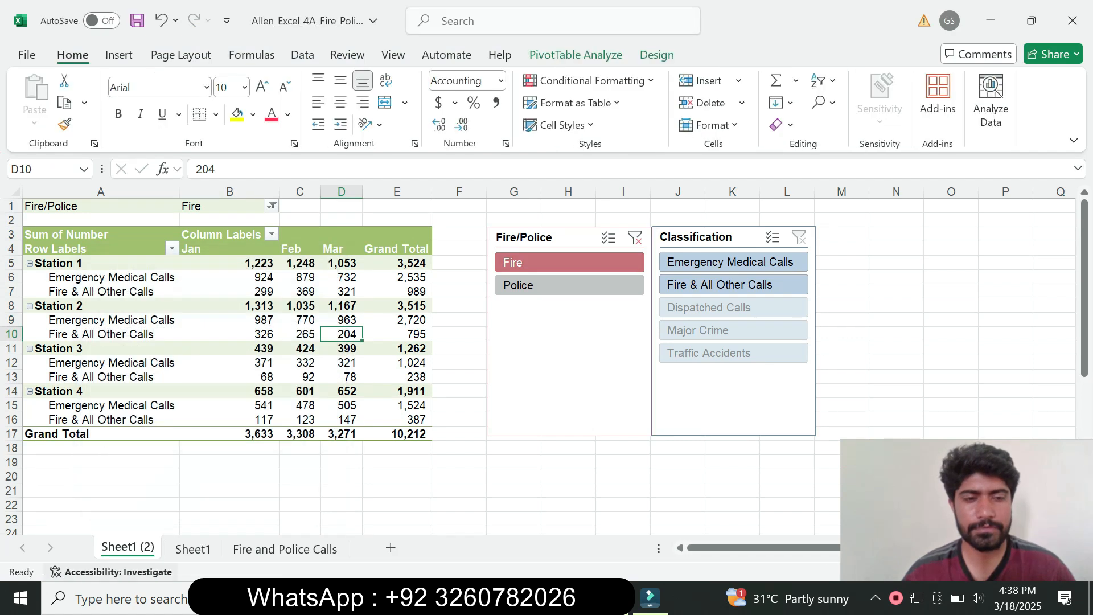
mouse_move(565, 597)
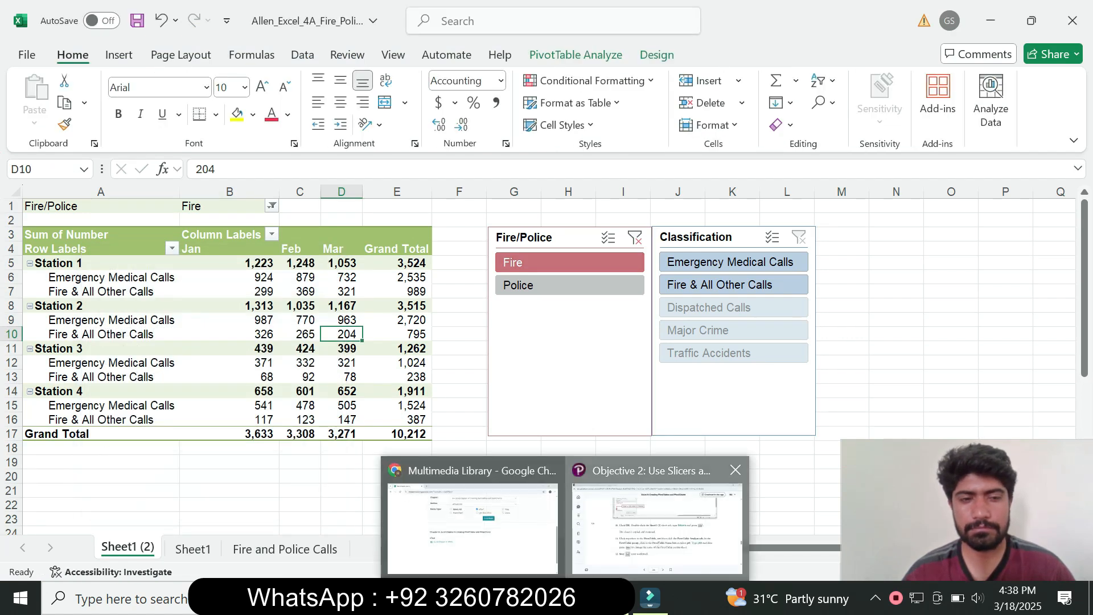
left_click(658, 521)
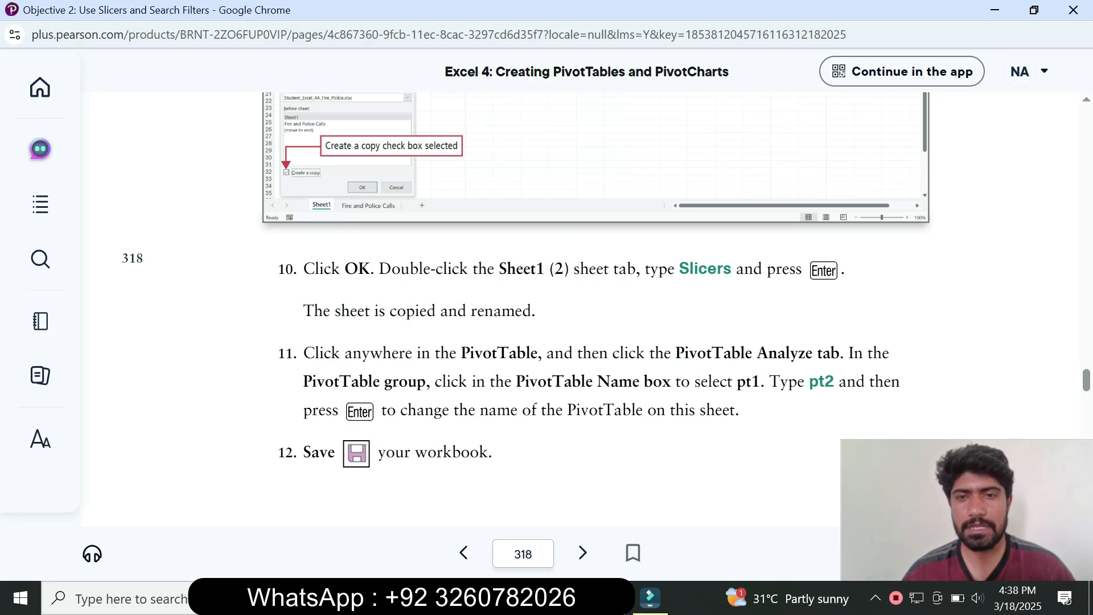
left_click_drag(680, 268, 731, 268)
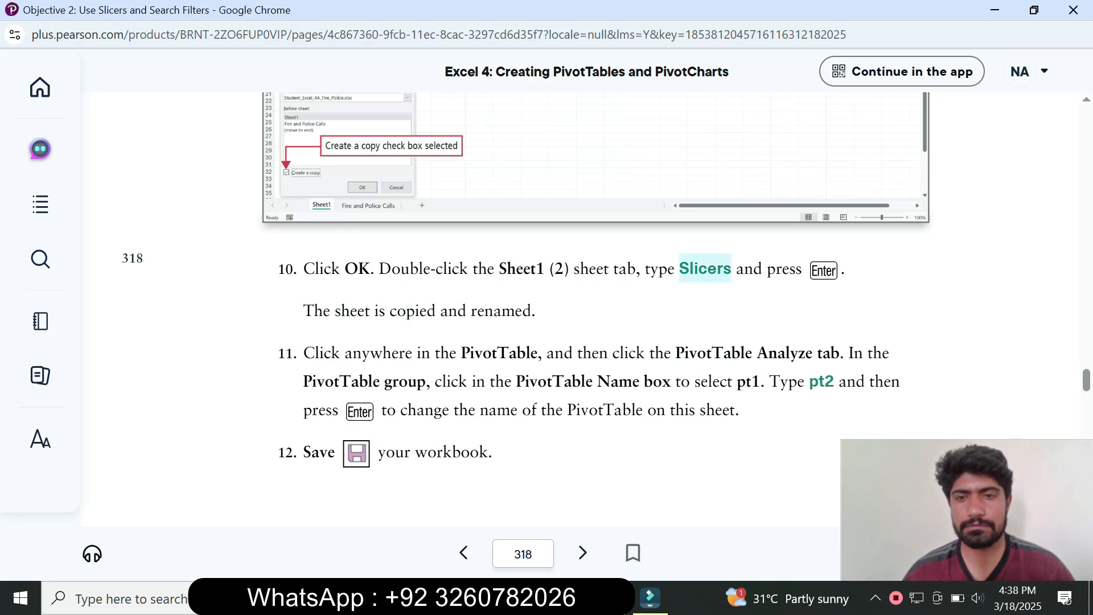
left_click(780, 368)
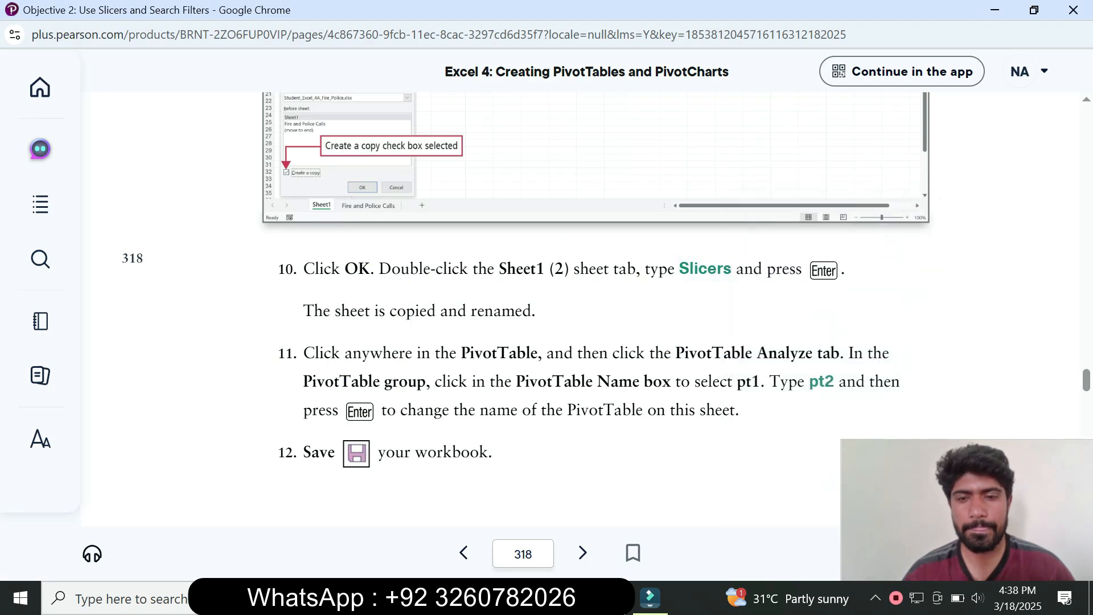
- Switch to Excel and rename the copied sheet Sheet1 (2) as Slicers
key("alt+Tab")
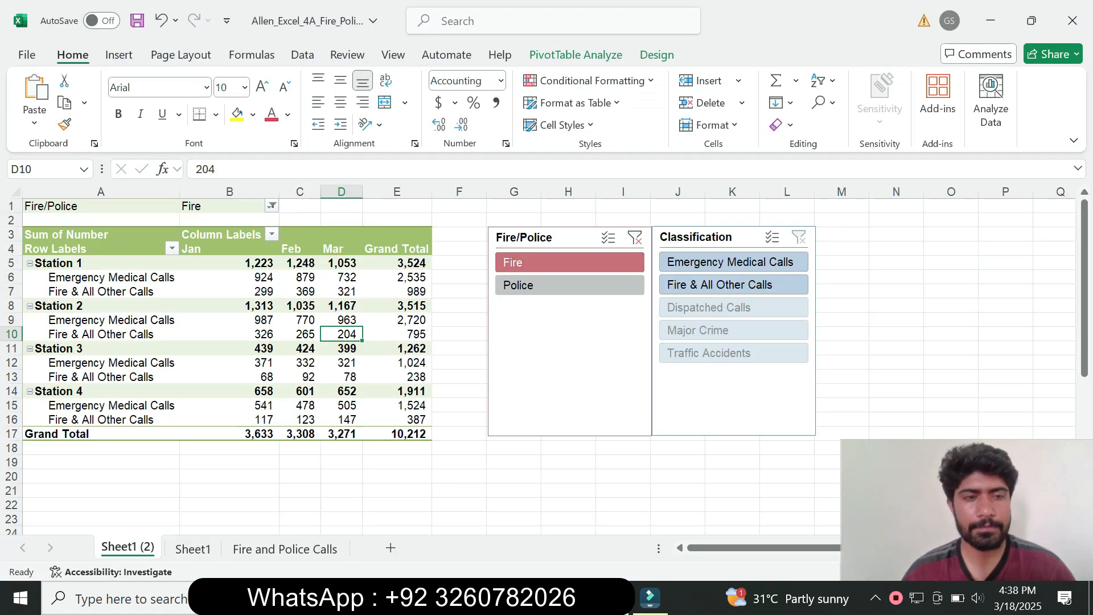
right_click(132, 547)
left_click(182, 327)
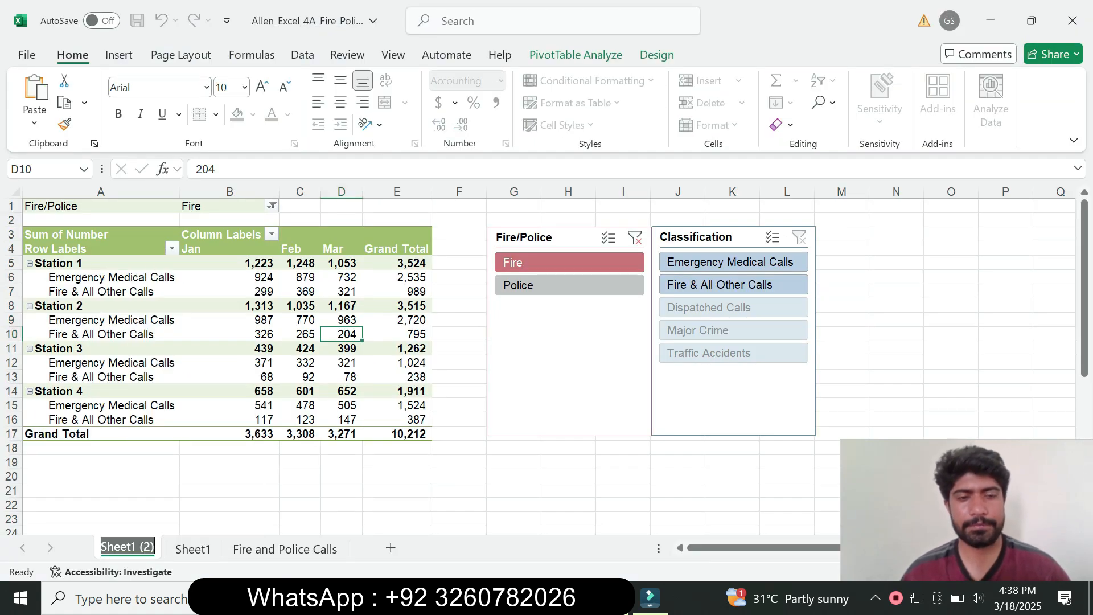
type("Slicers")
key("Return")
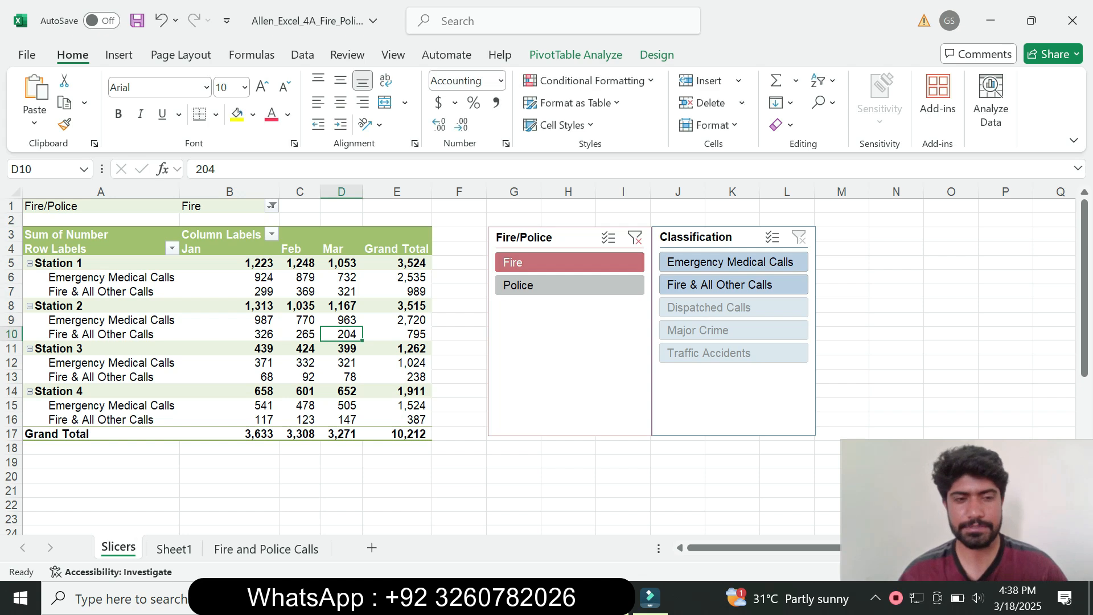
- Read textbook step 11 and, in Excel, rename the PivotTable on the Slicers sheet as pt2
mouse_move(609, 597)
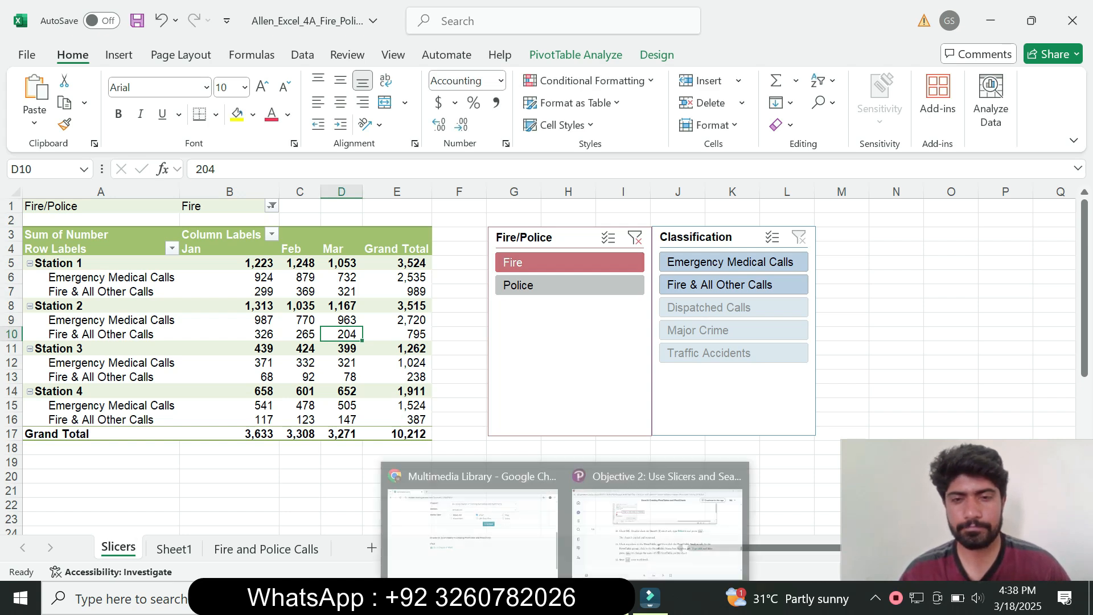
left_click(635, 535)
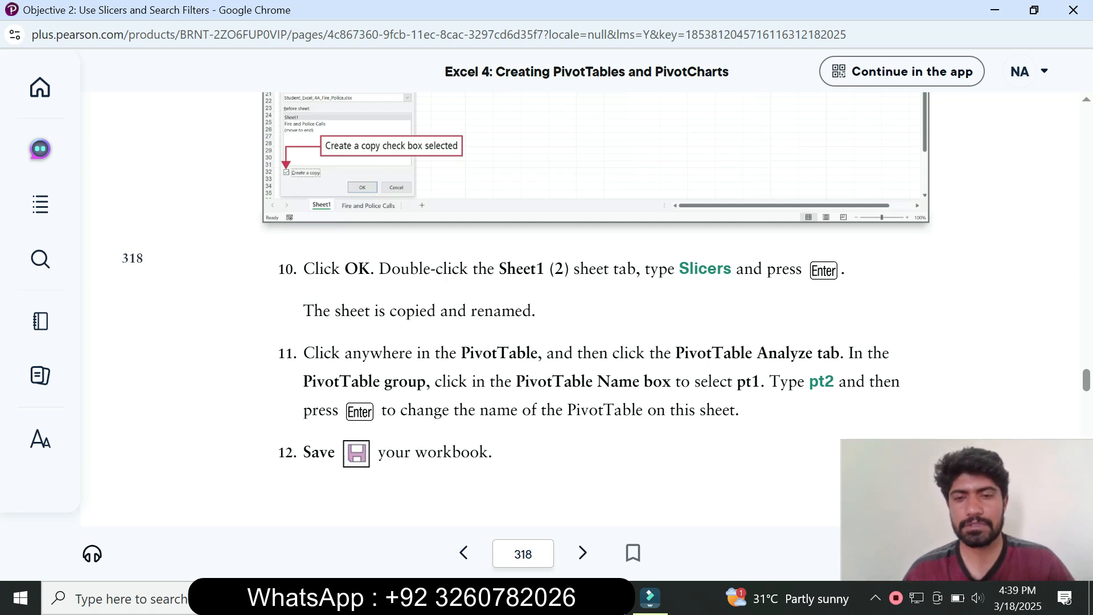
key("alt+Tab")
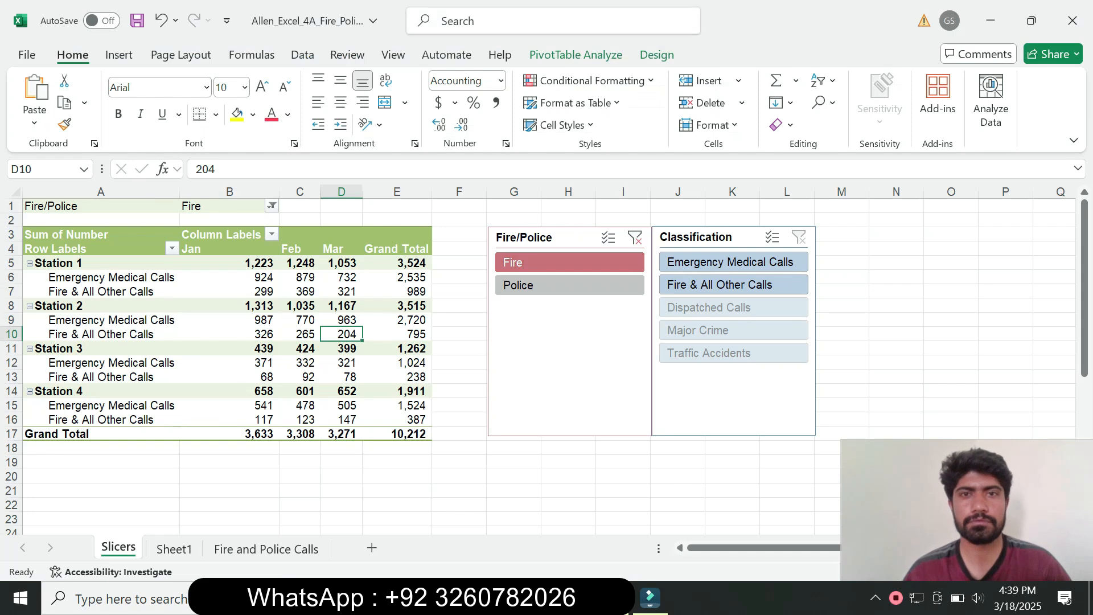
left_click(575, 55)
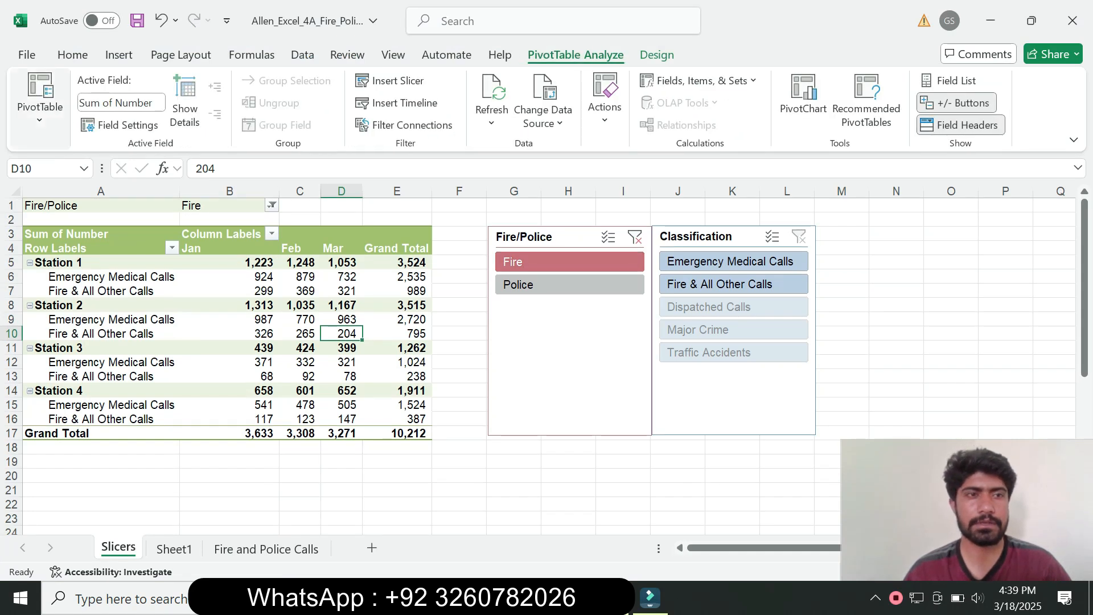
left_click(40, 106)
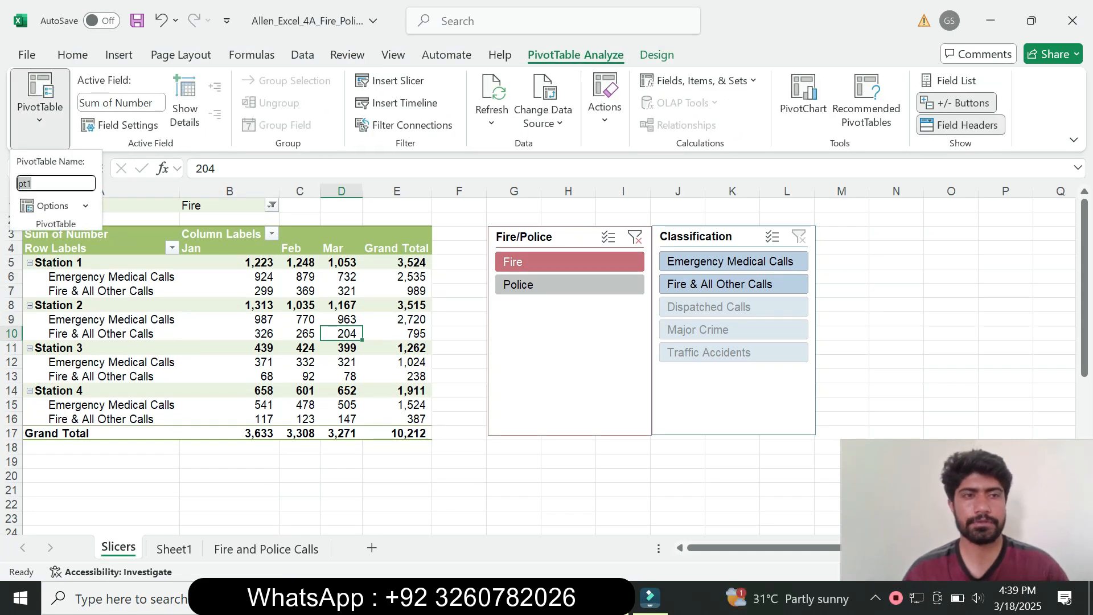
type("pt2")
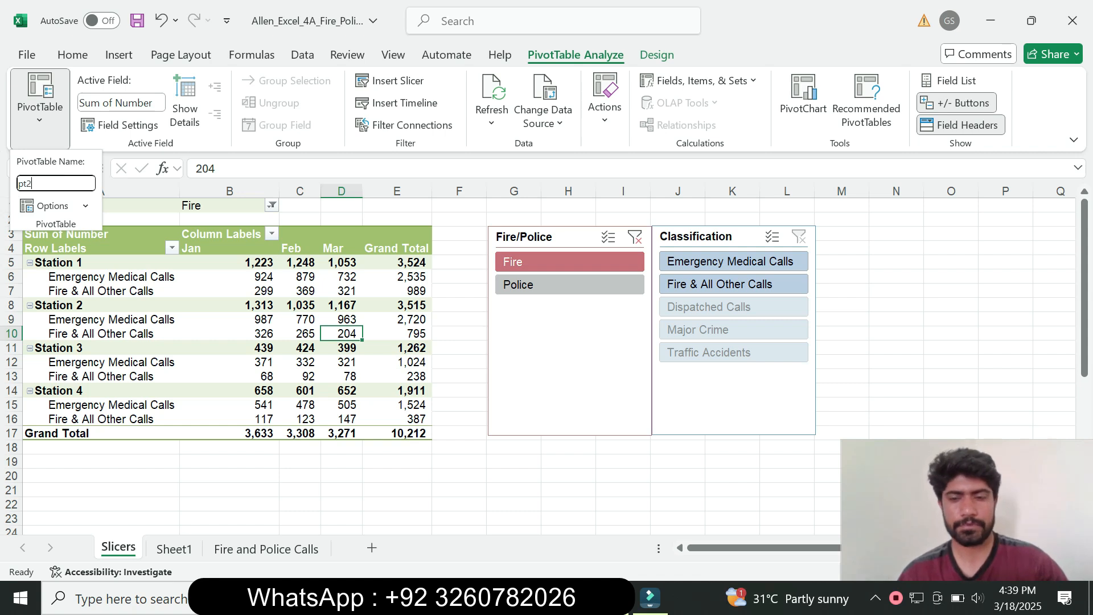
key("Return")
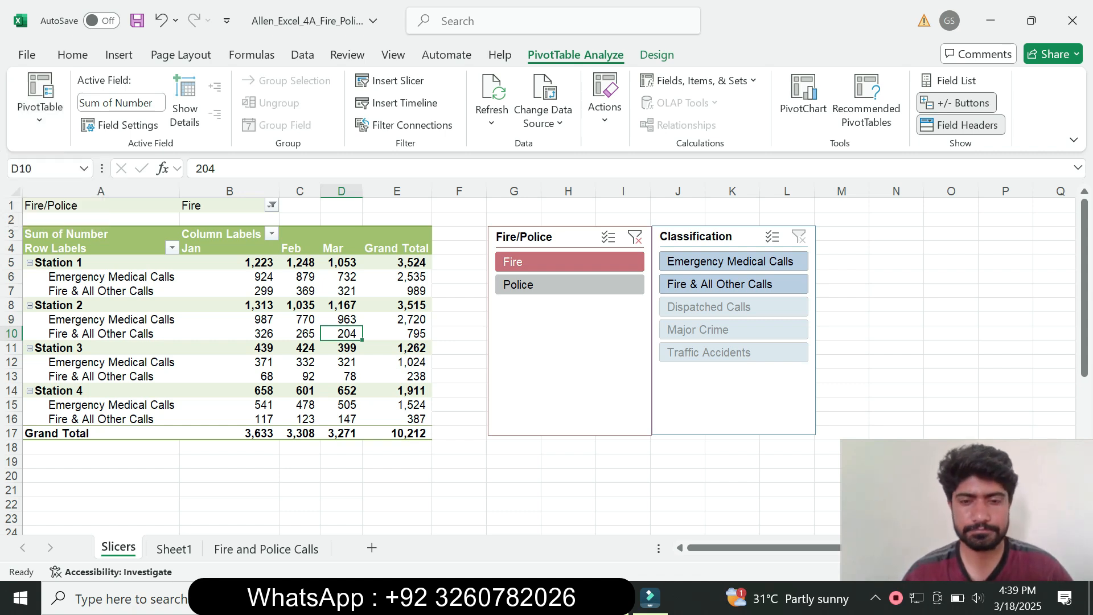
- Check step 12 in the textbook and save the workbook in Excel
left_click(565, 597)
left_click(662, 521)
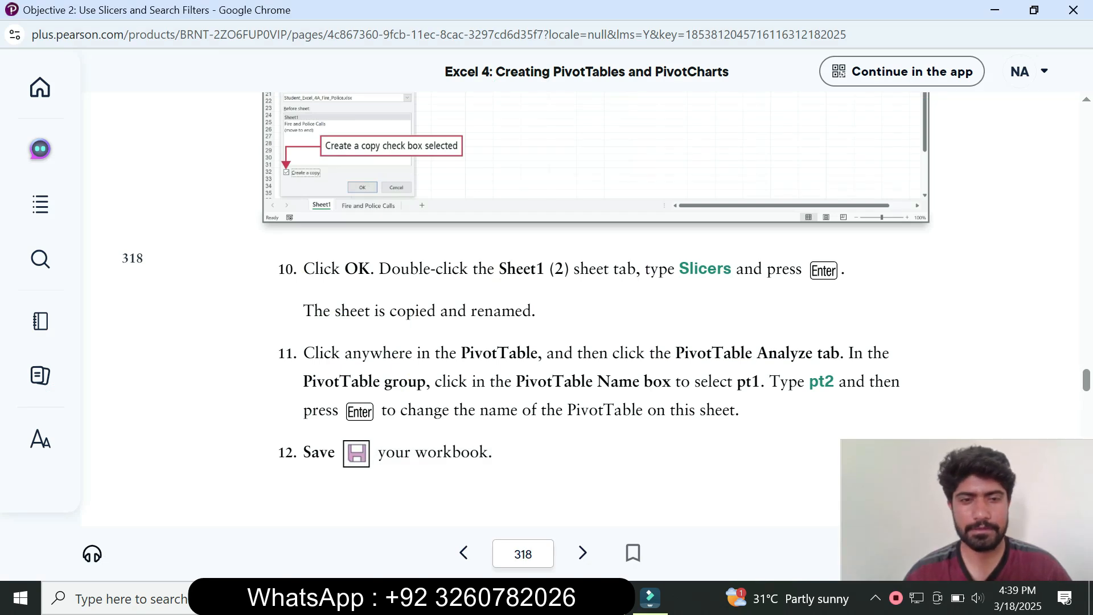
key("alt+Tab")
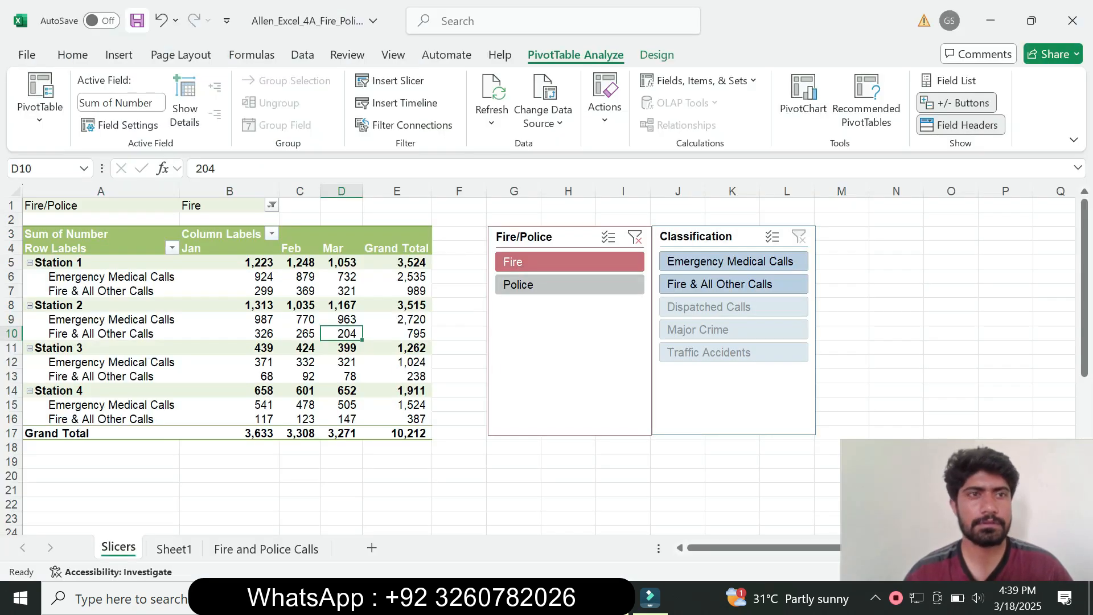
left_click(137, 20)
- Switch to the textbook and read the start of Activity 4.04 on clearing filters, including step 1 and Figure 4.17
mouse_move(565, 597)
left_click(657, 524)
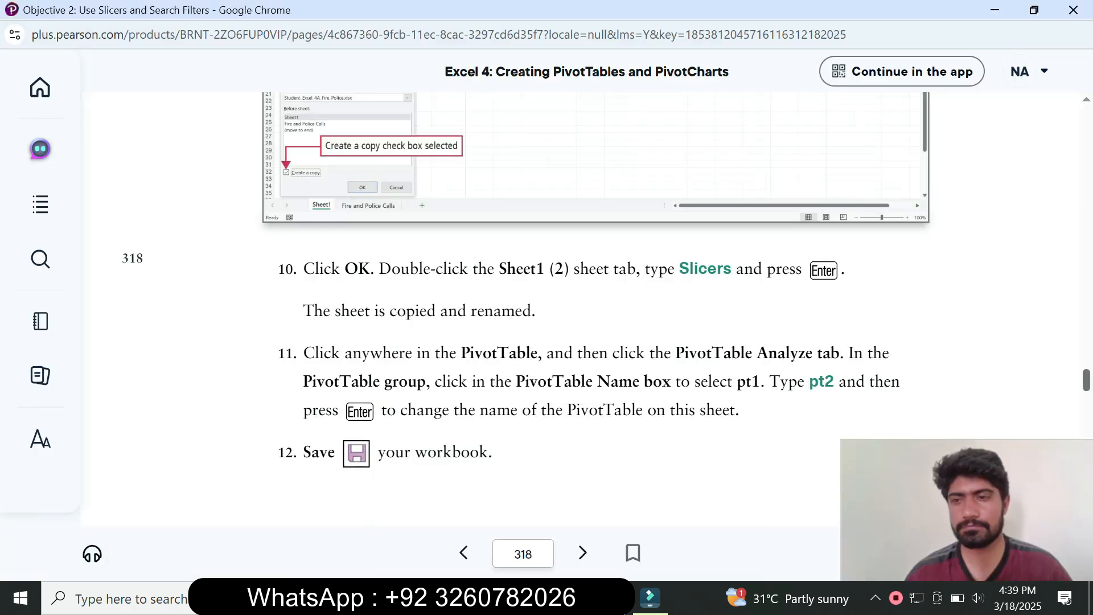
scroll(546, 308, "down", 9)
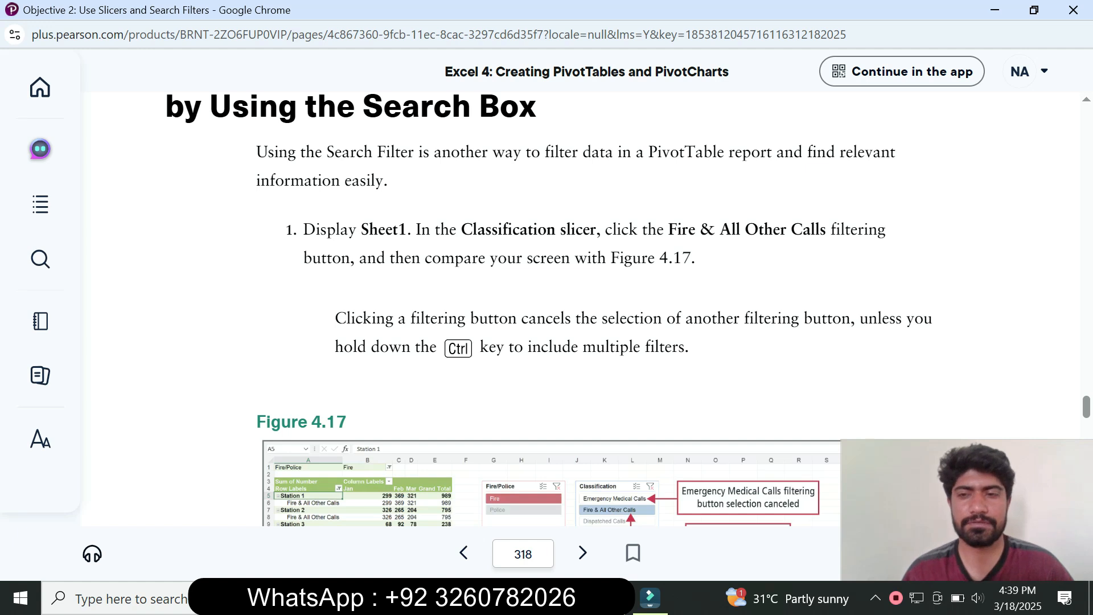
scroll(581, 309, "down", 4)
scroll(580, 309, "up", 8)
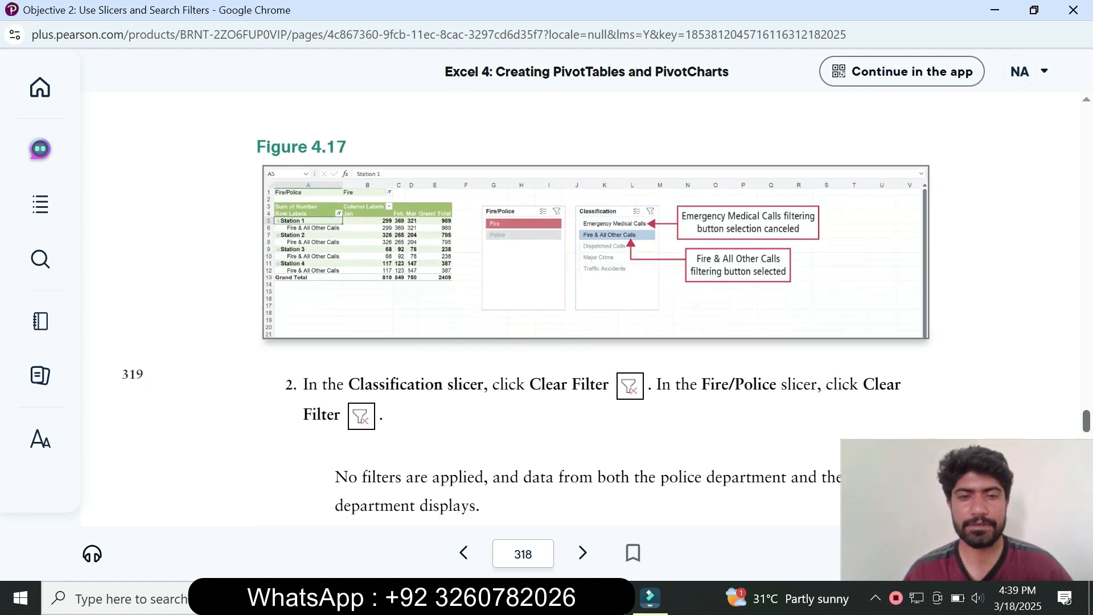
scroll(581, 309, "down", 1)
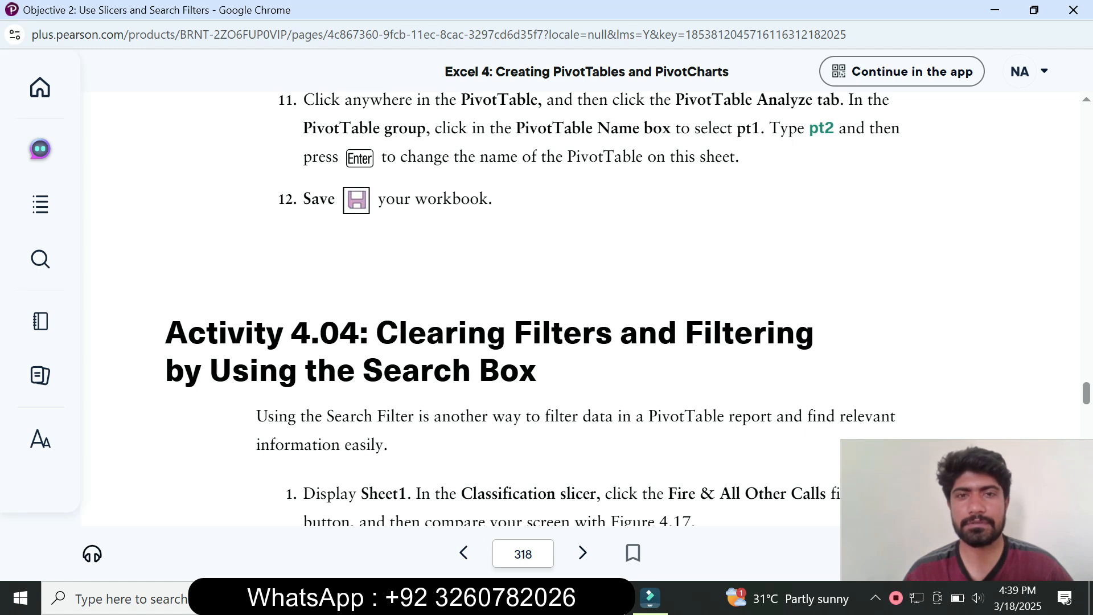
scroll(581, 309, "down", 4)
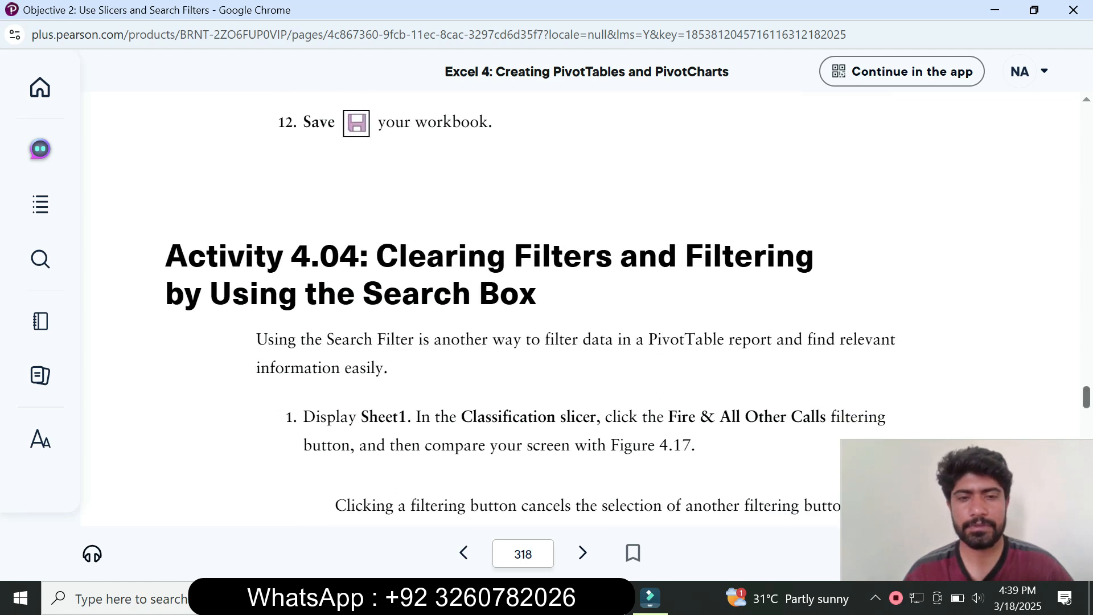
- Display Sheet1 in Excel, check textbook step 1, and filter the Classification slicer to Fire & All Other Calls
key("alt+Tab")
left_click(174, 548)
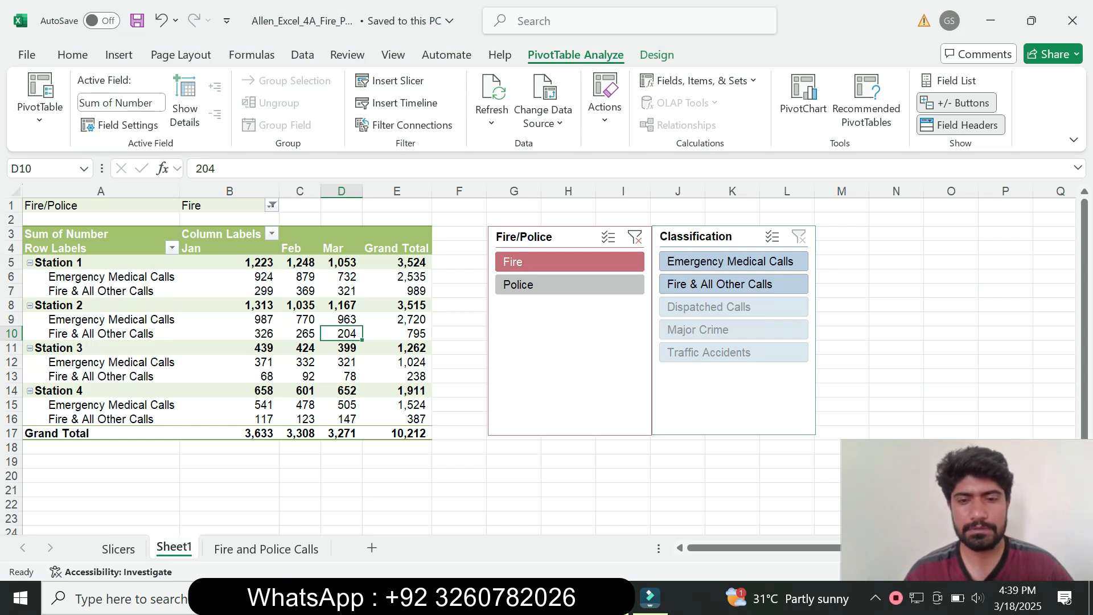
left_click(566, 597)
left_click(660, 523)
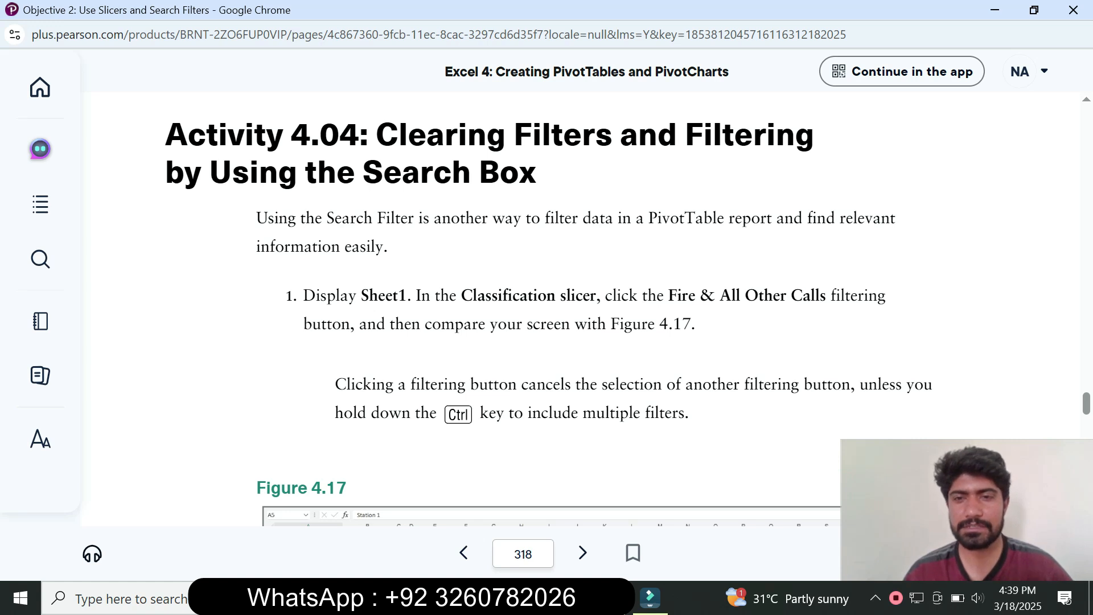
key("alt+Tab")
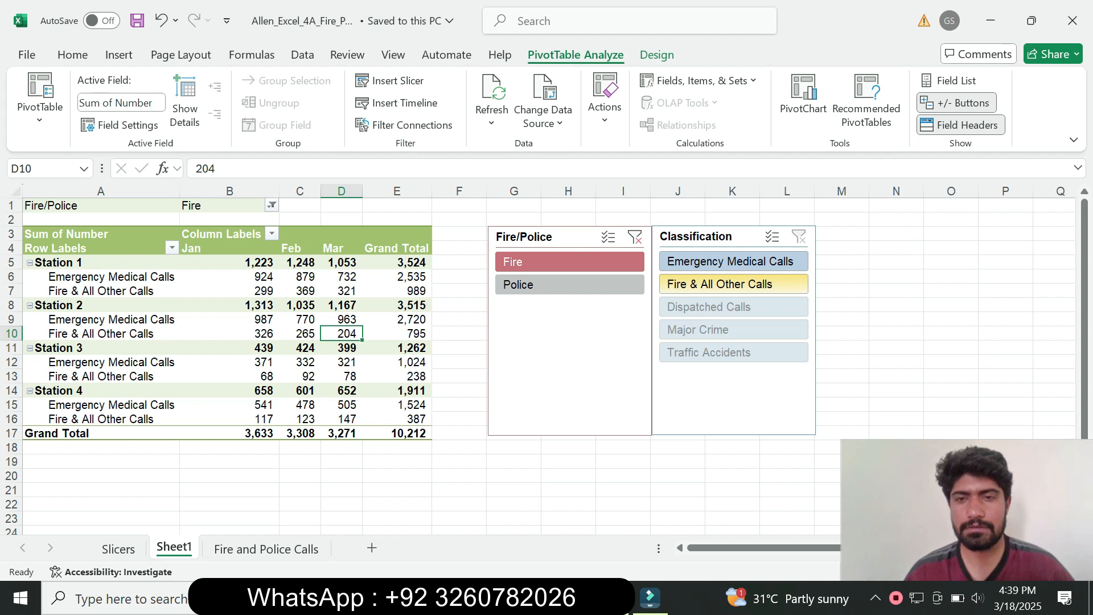
left_click(733, 283)
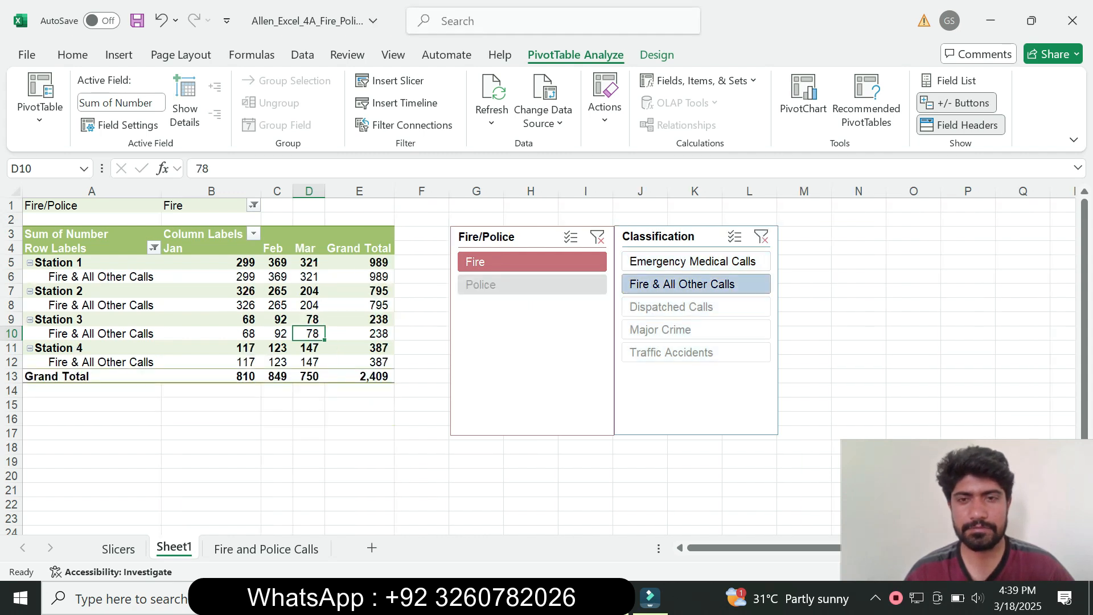
- Read textbook step 2 and, in Excel, clear the filters from the Fire/Police and Classification slicers
key("alt+Tab")
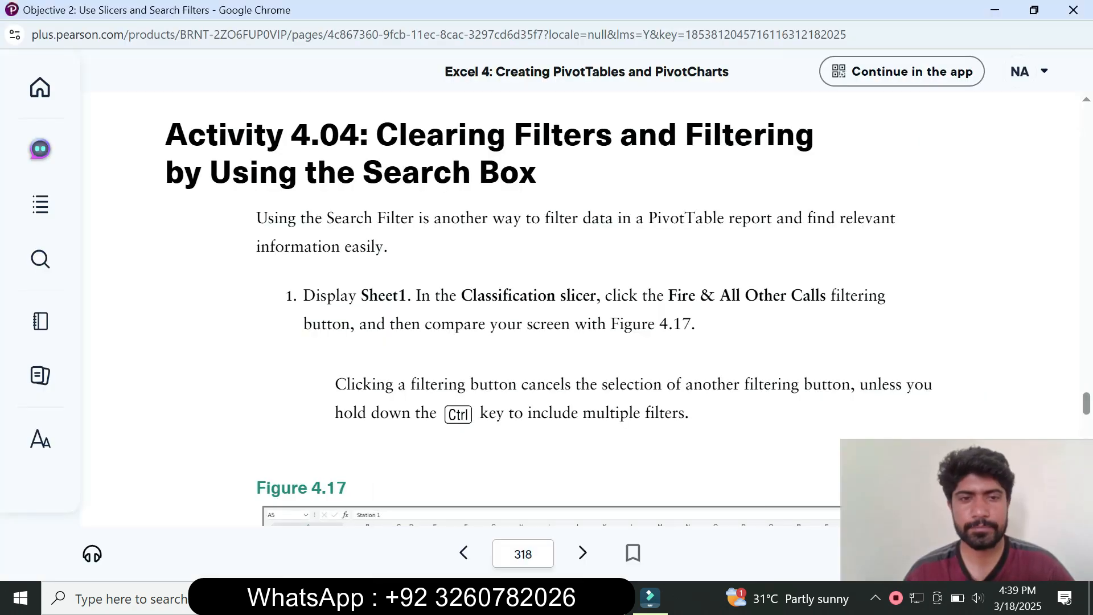
scroll(546, 308, "down", 5)
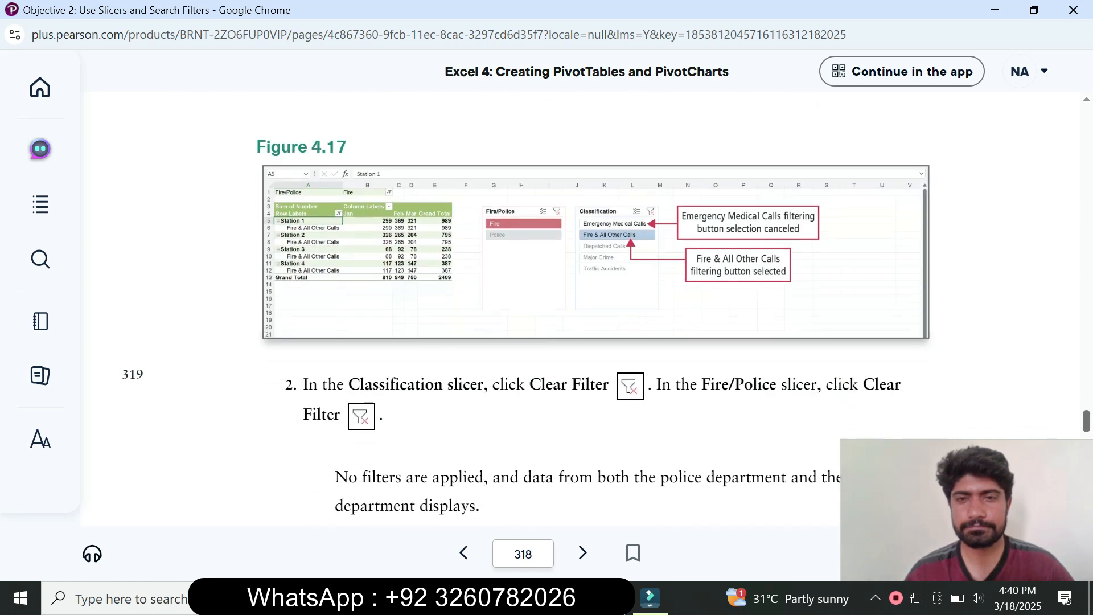
scroll(546, 307, "down", 2)
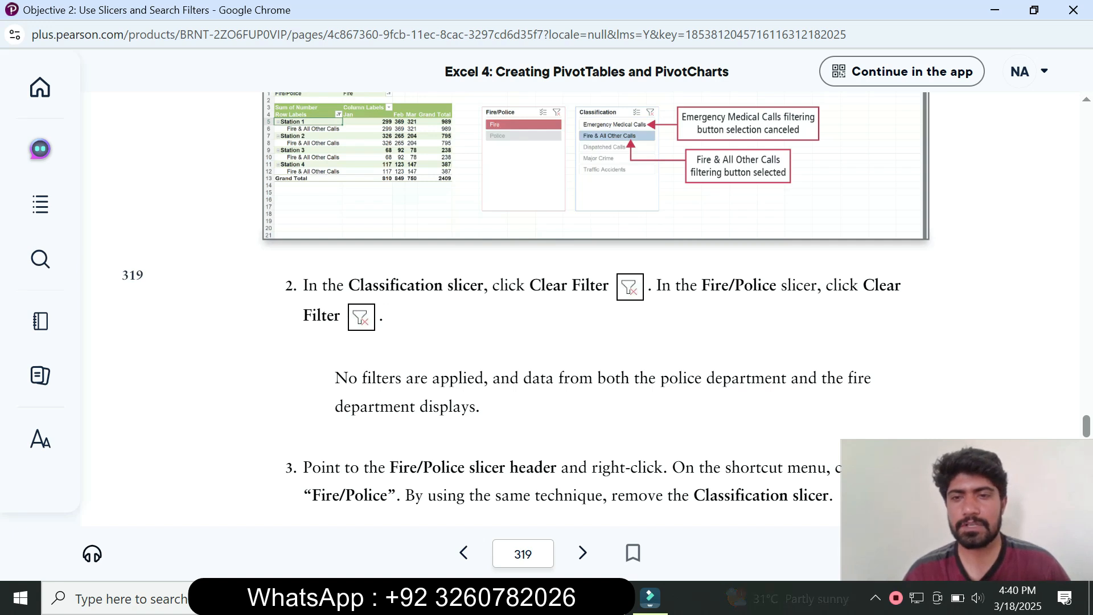
key("alt+Tab")
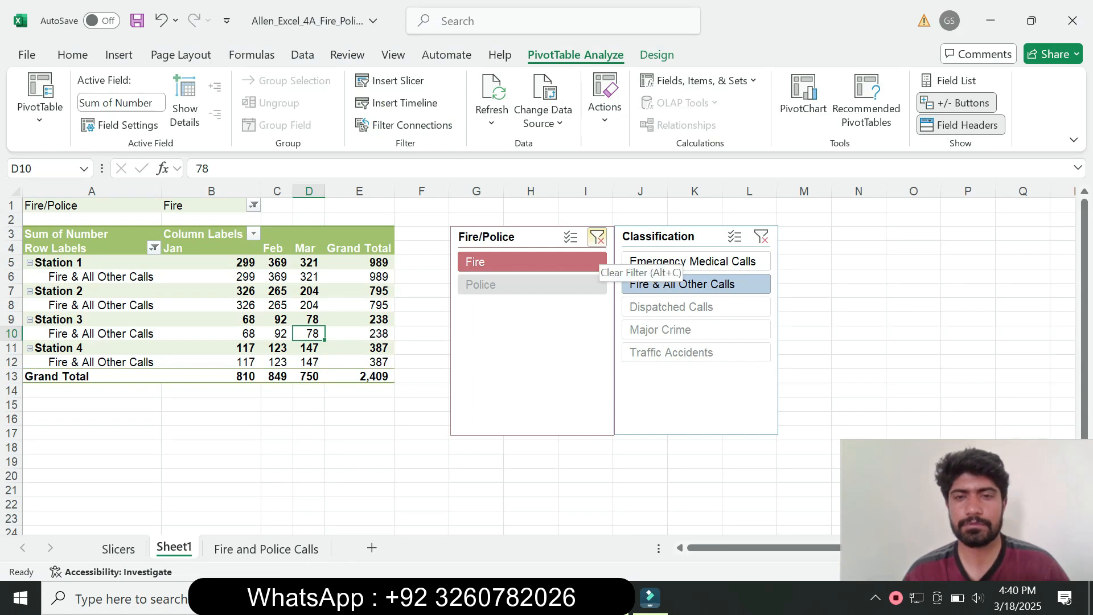
left_click(596, 236)
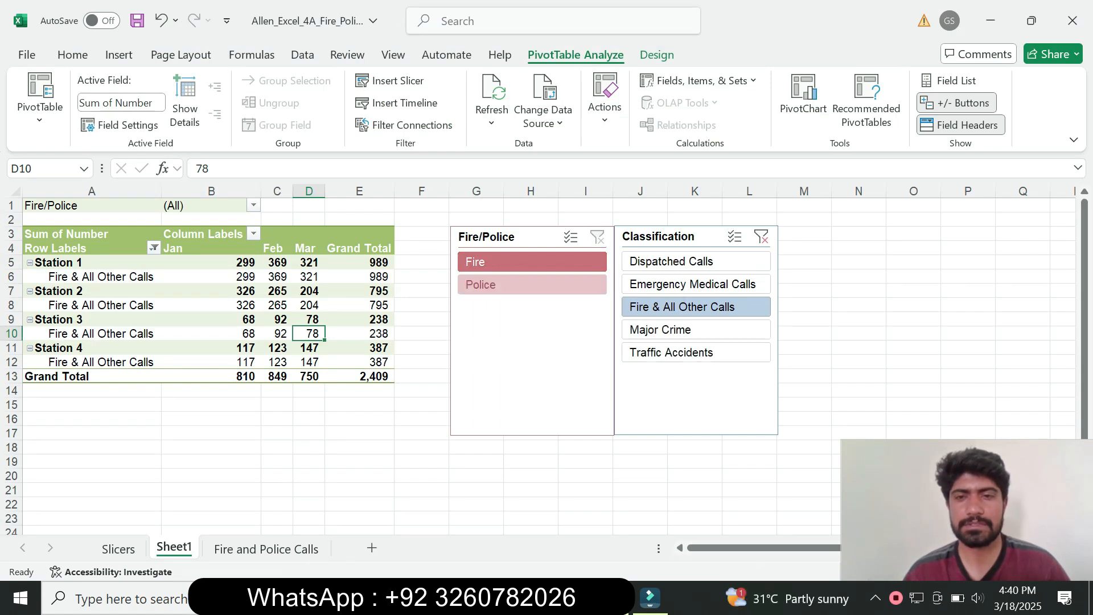
left_click(761, 237)
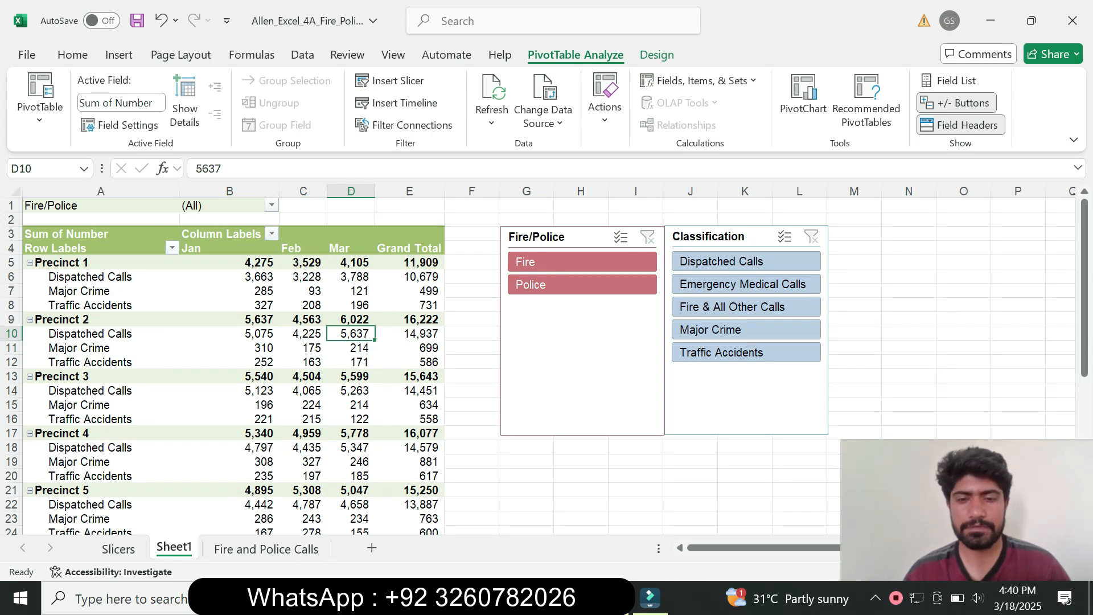
- Read textbook step 3 and, in Excel, remove the Fire/Police slicer from Sheet1
mouse_move(566, 597)
left_click(660, 520)
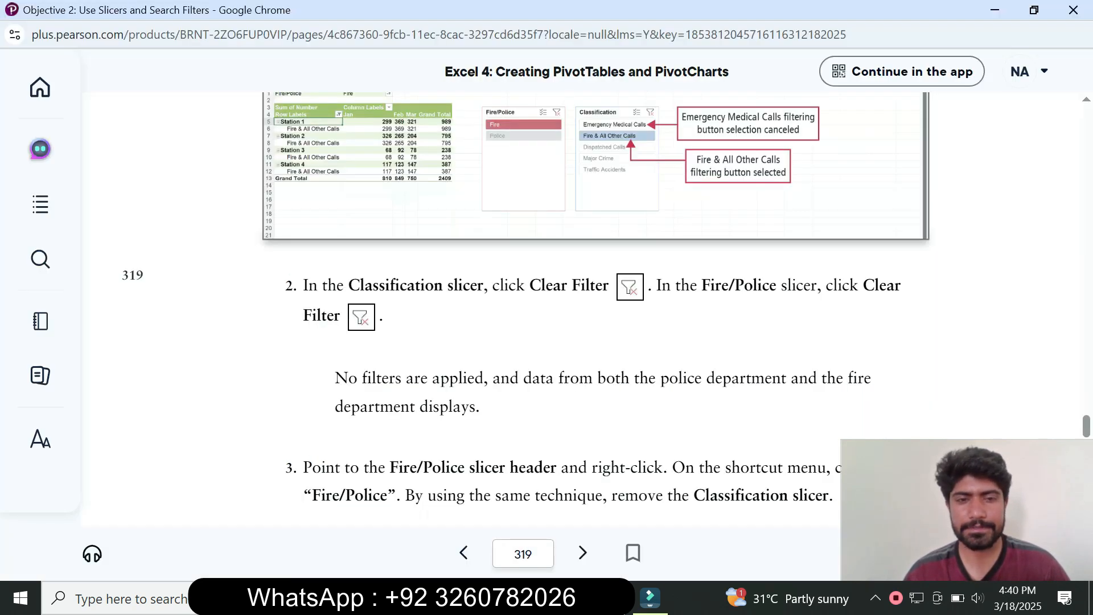
scroll(526, 298, "down", 3)
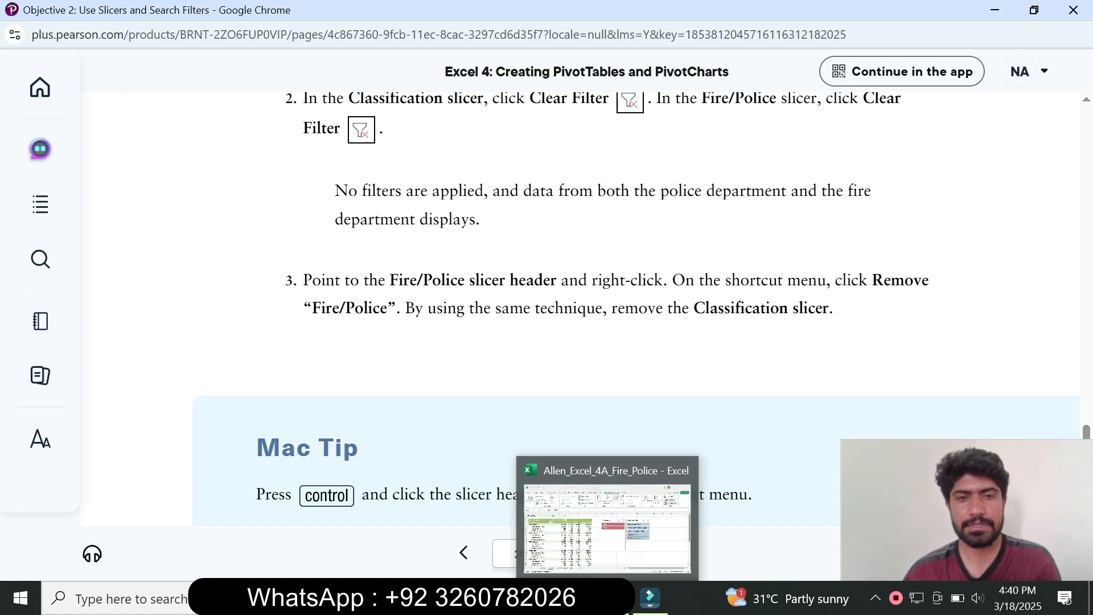
left_click(607, 598)
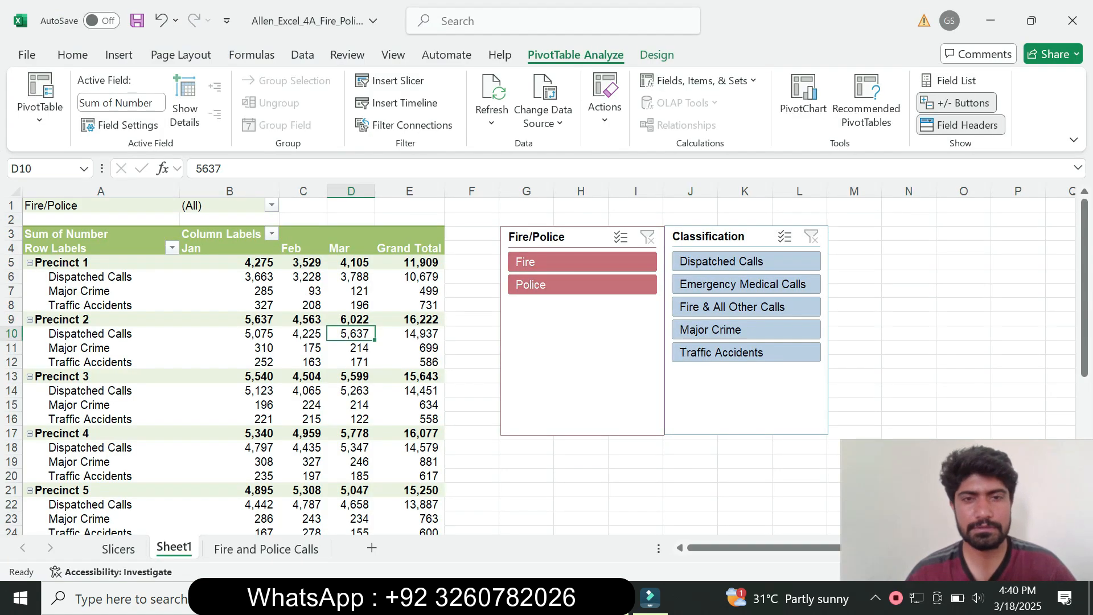
left_click(570, 353)
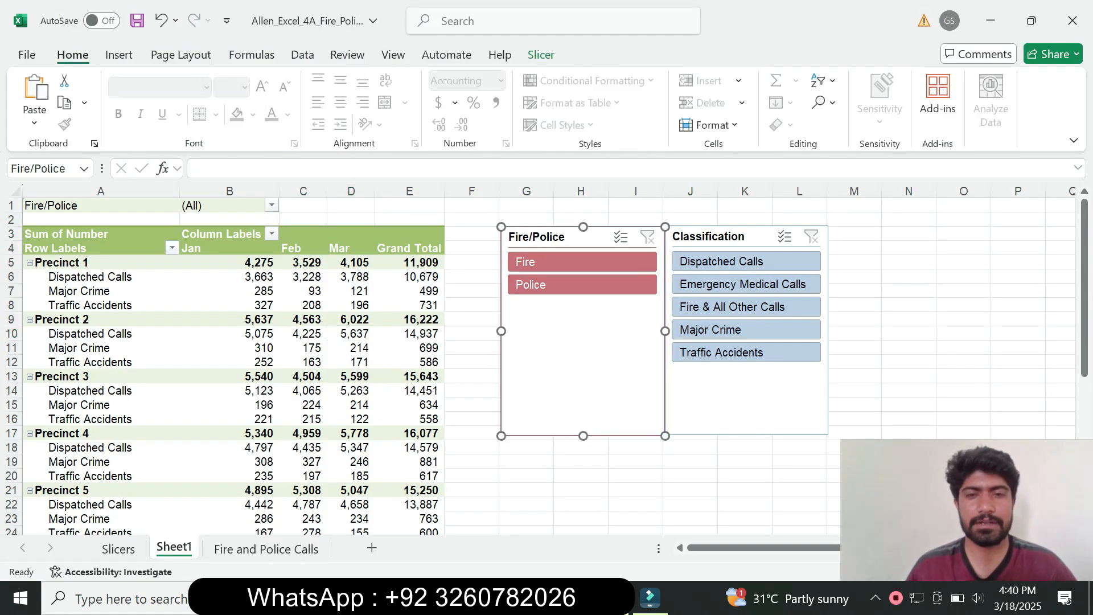
right_click(570, 353)
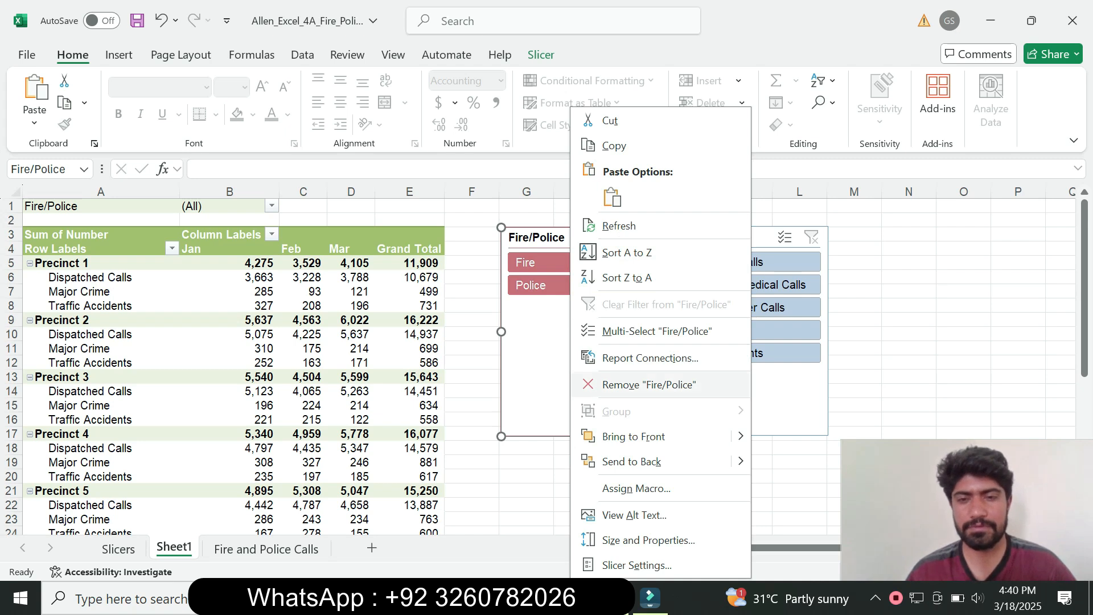
left_click(649, 385)
- Recheck step 3 in the textbook and remove the Classification slicer from Sheet1 in Excel
mouse_move(560, 598)
left_click(649, 526)
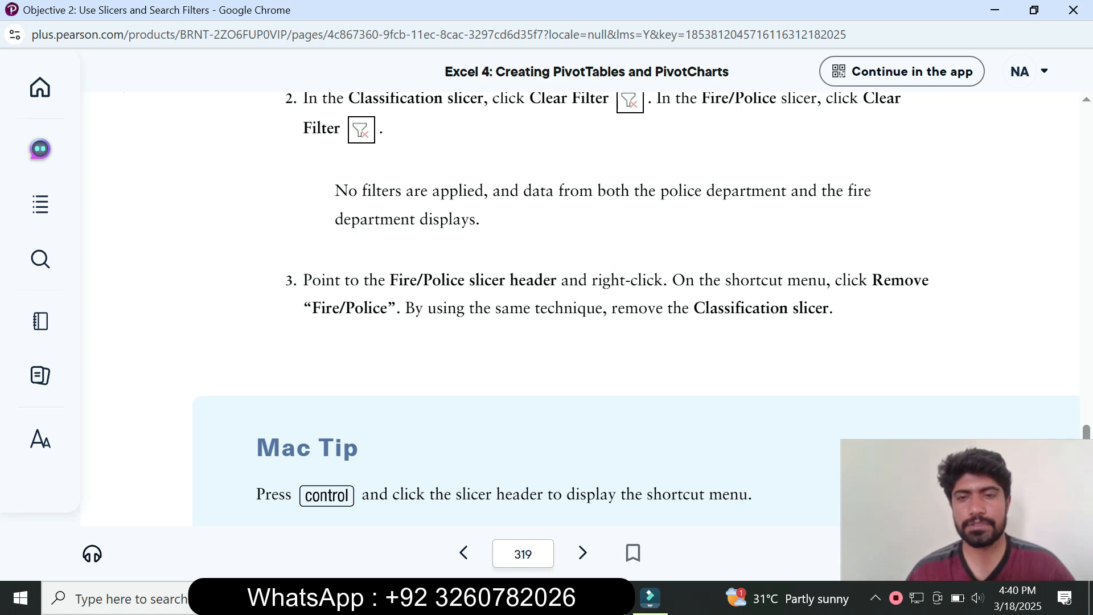
key("alt+Tab")
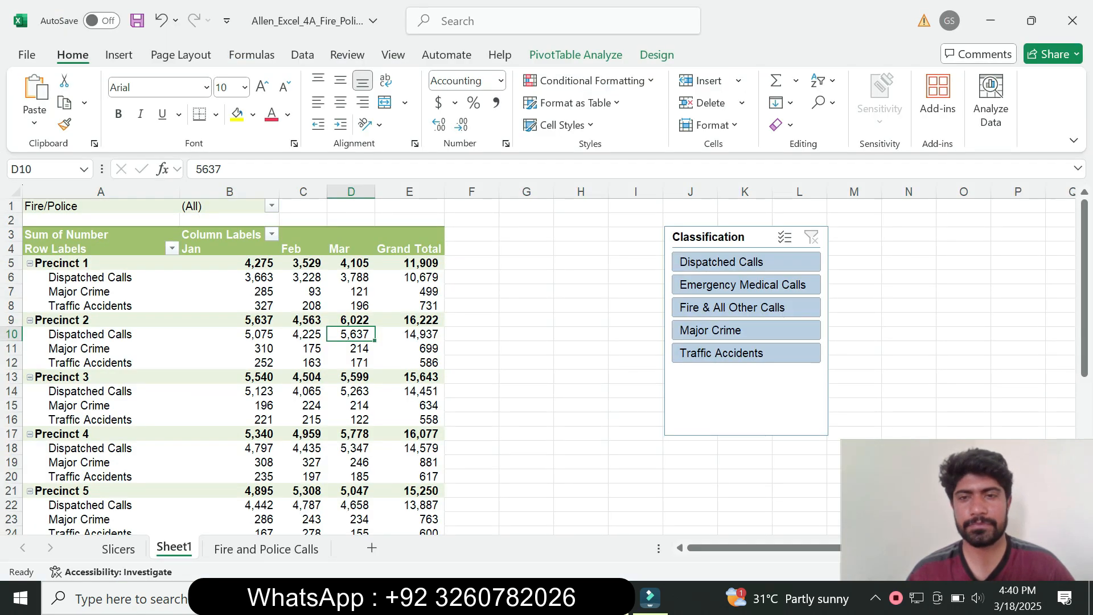
right_click(726, 342)
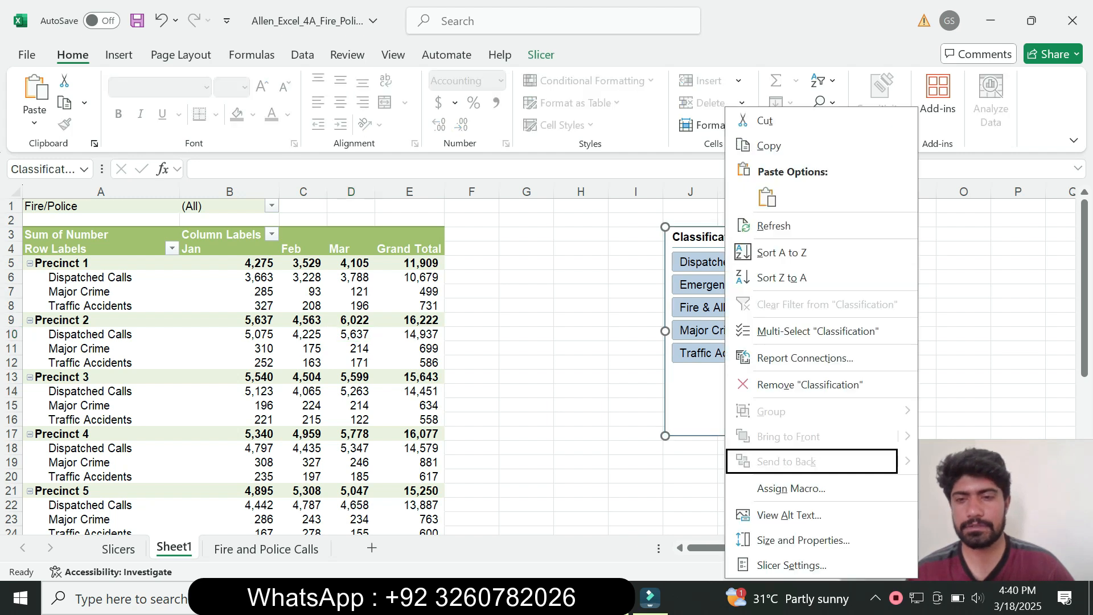
left_click(809, 384)
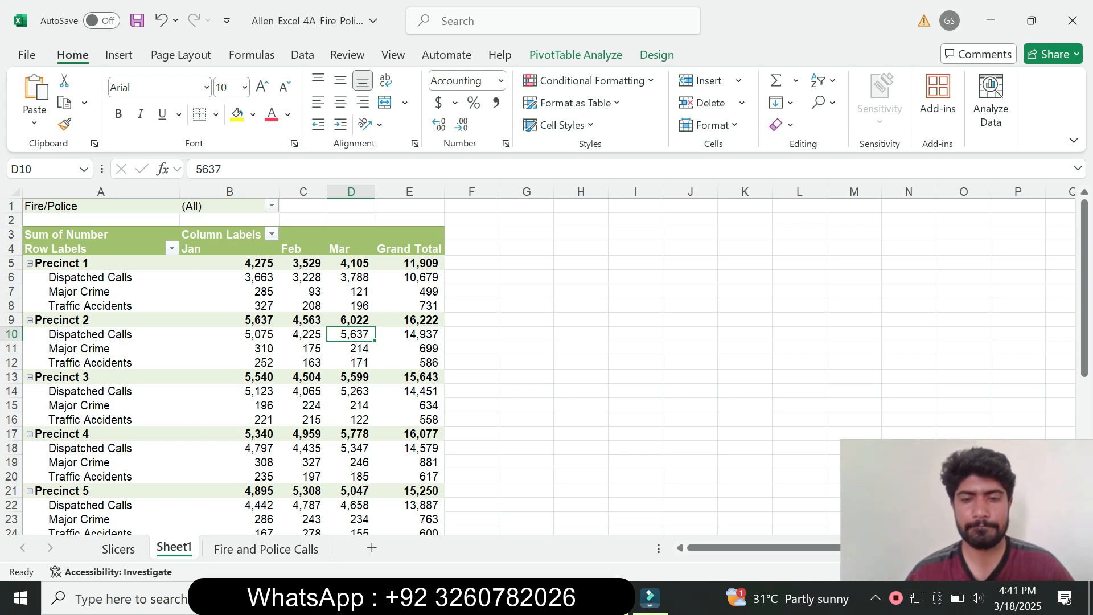
- Read textbook step 4 and, in Excel, select cell A1 and display the PivotTable Fields pane
key("alt+Tab")
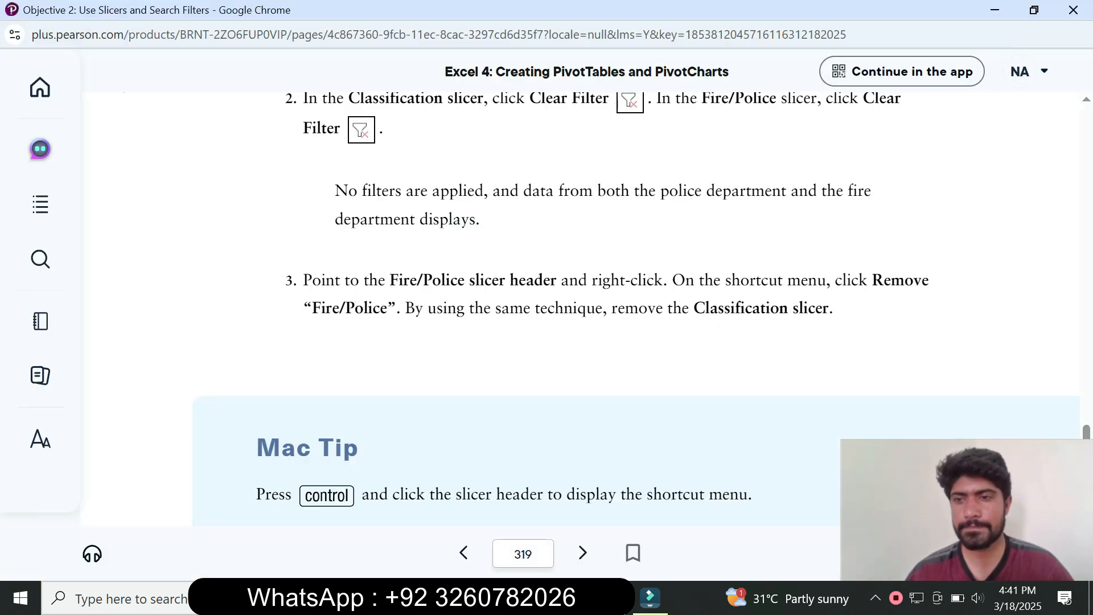
scroll(635, 309, "down", 7)
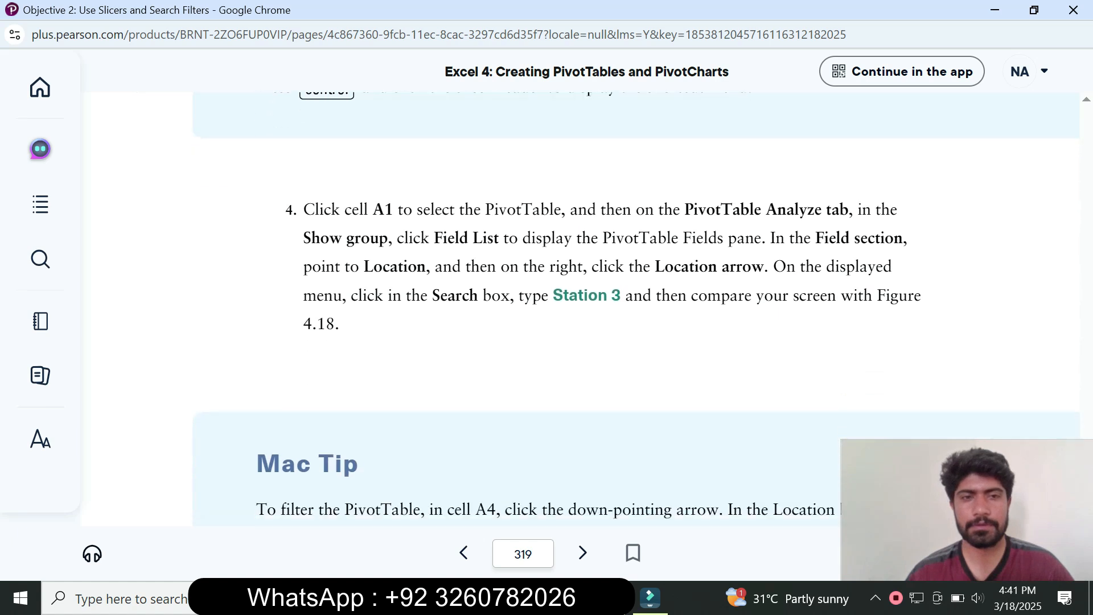
scroll(635, 309, "down", 1)
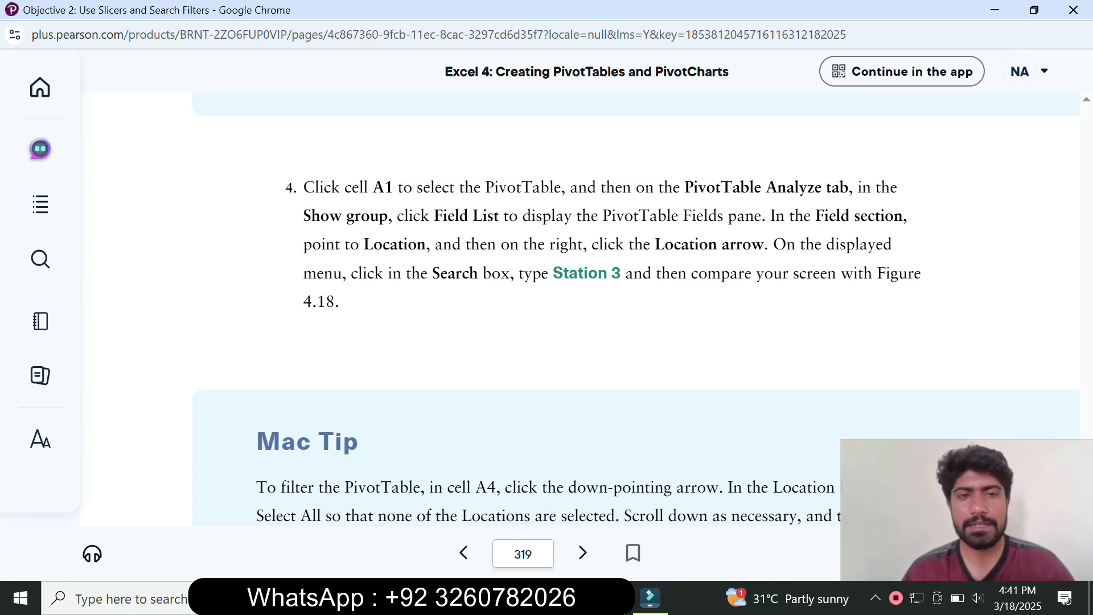
left_click(615, 598)
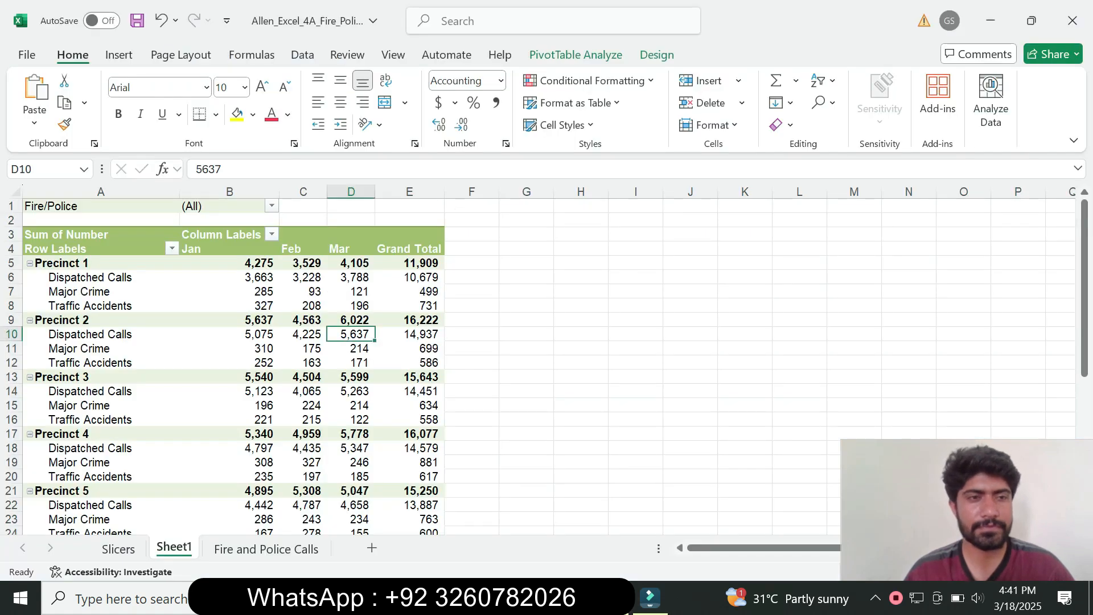
key("ctrl+Home")
mouse_move(566, 598)
left_click(654, 501)
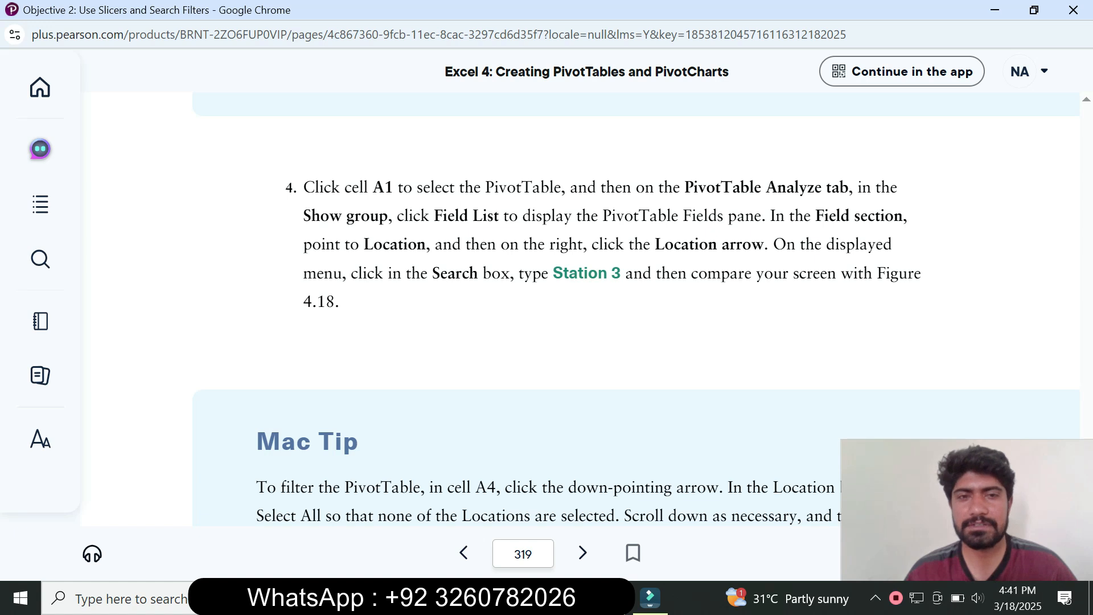
key("alt+Tab")
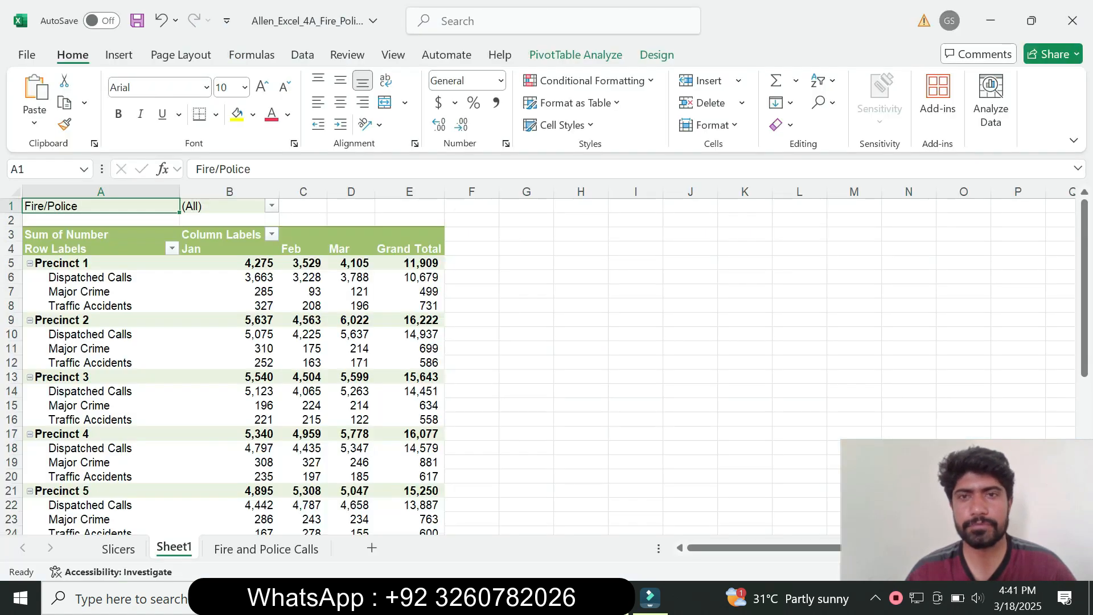
left_click(576, 55)
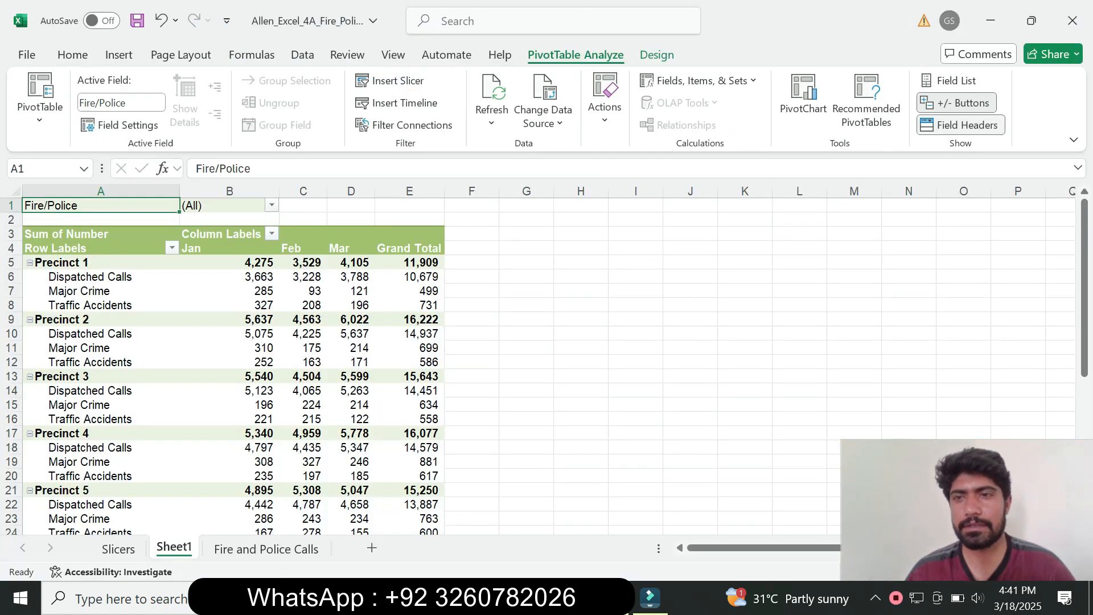
left_click(949, 80)
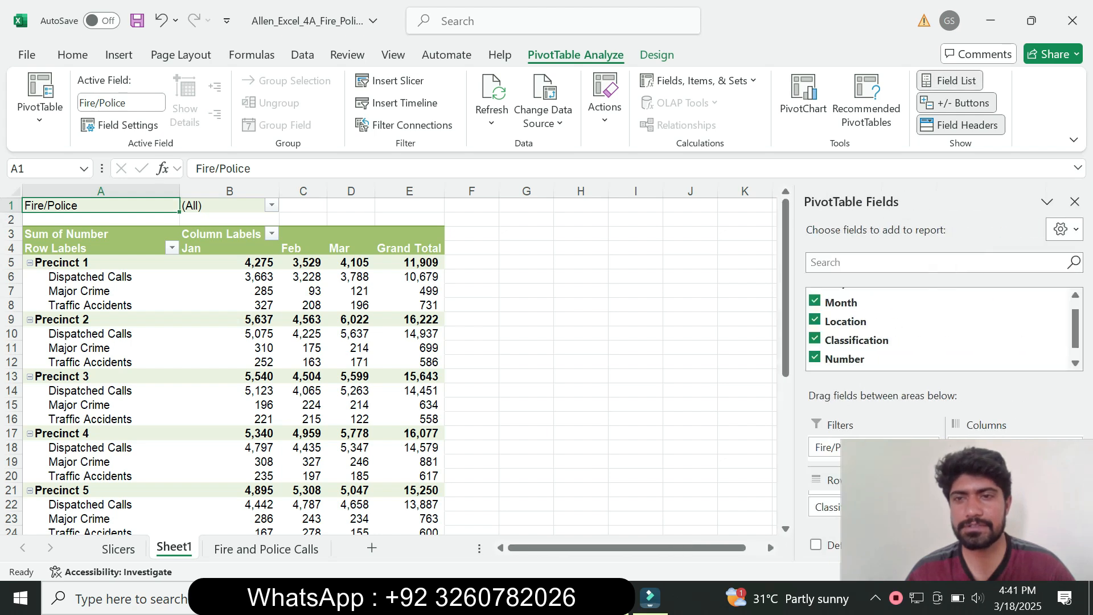
- Recheck step 4 against the Location field in Excel and copy the search text Station 3 from the textbook
key("alt+Tab")
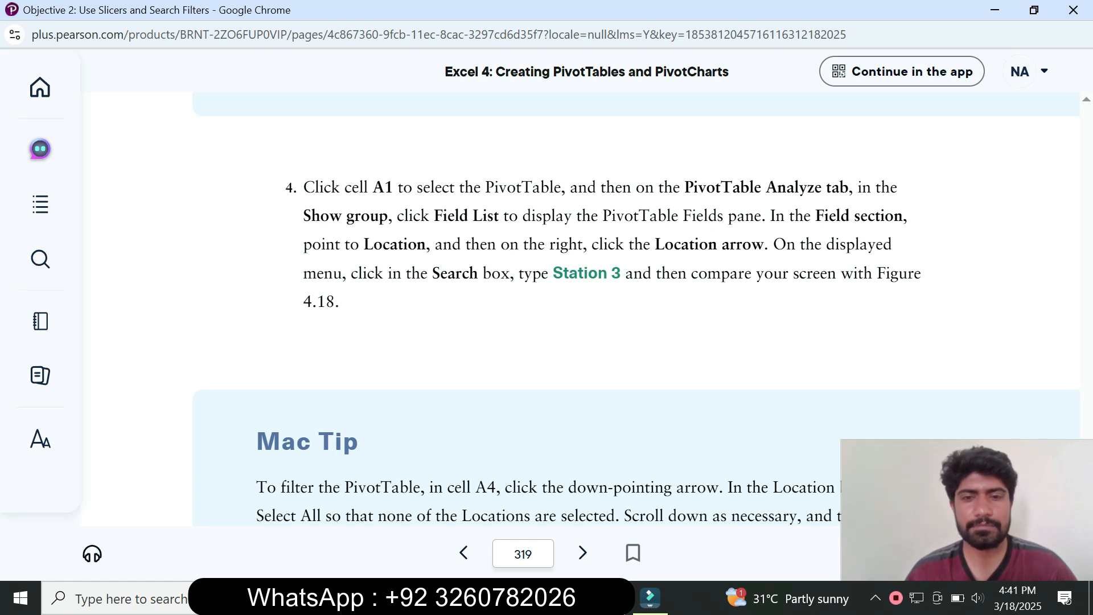
key("alt+Tab")
left_click(853, 321)
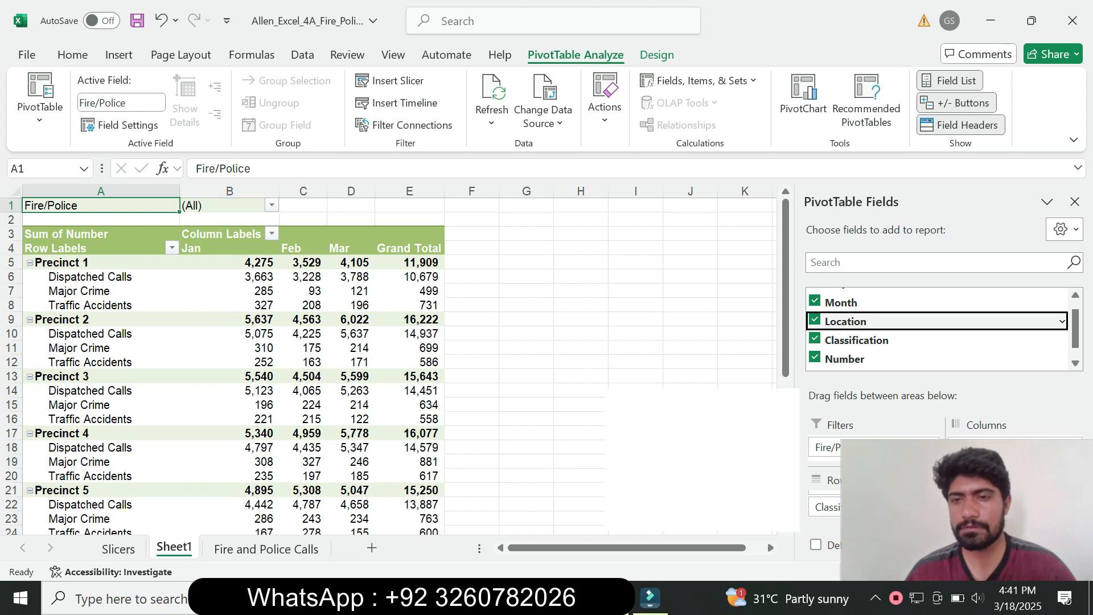
left_click(1061, 321)
left_click(566, 598)
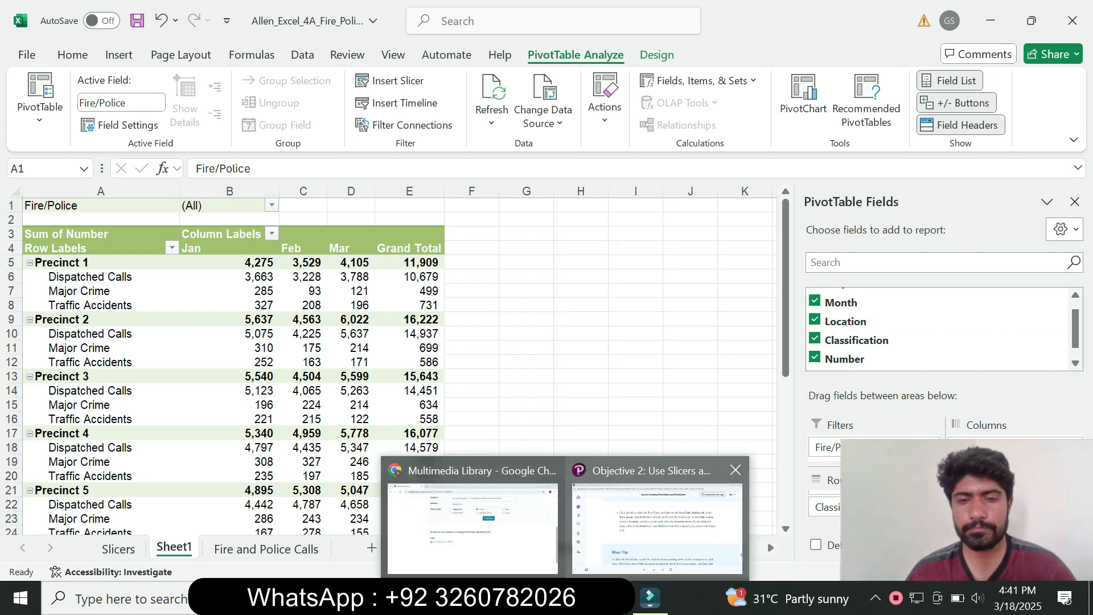
left_click(658, 520)
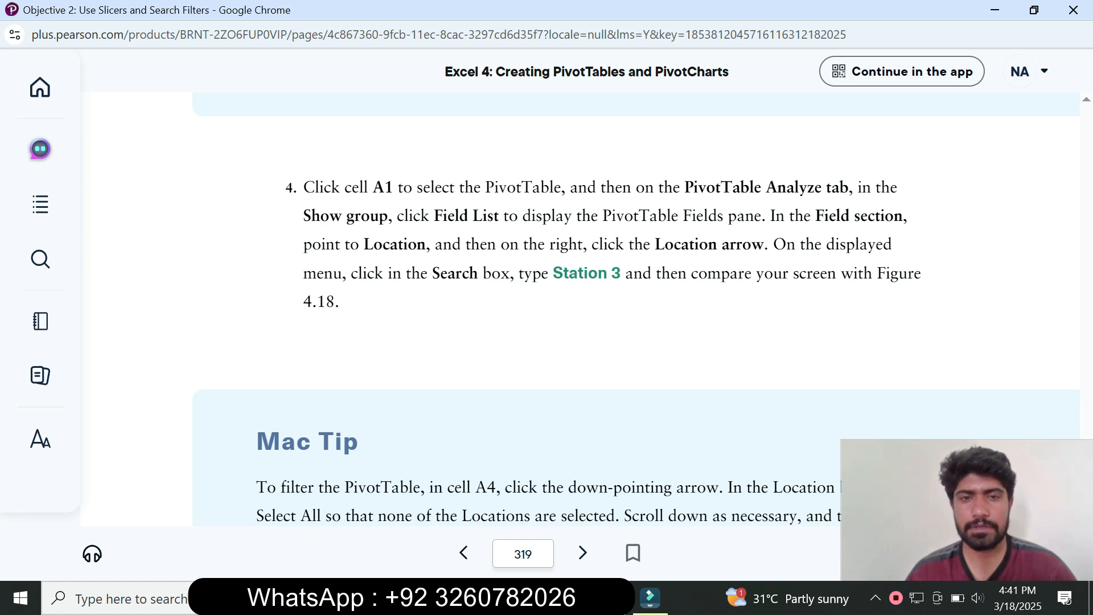
left_click_drag(554, 272, 621, 273)
left_click(666, 373)
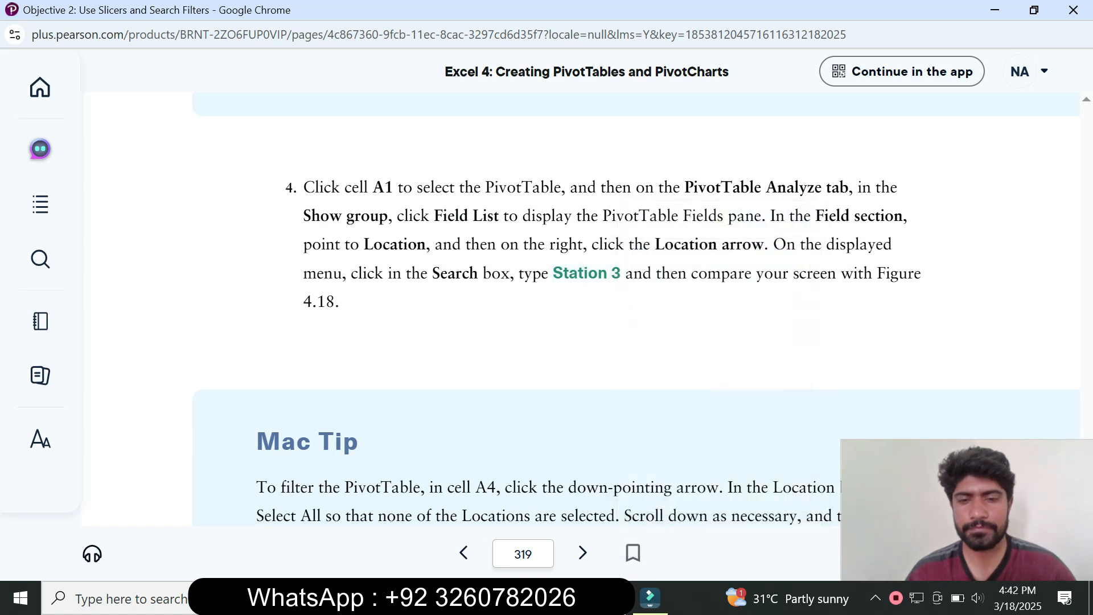
- In Excel, filter the PivotTable's Location field by searching for Station 3, and return to the textbook
key("alt+Tab")
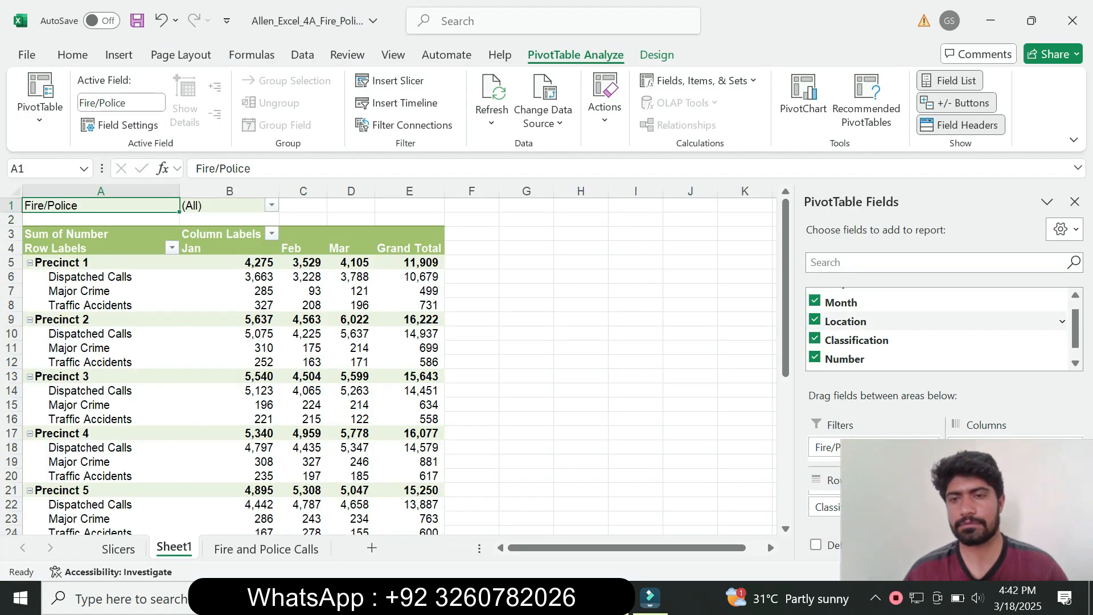
left_click(1063, 321)
left_click(695, 375)
key("ctrl+v")
key("Return")
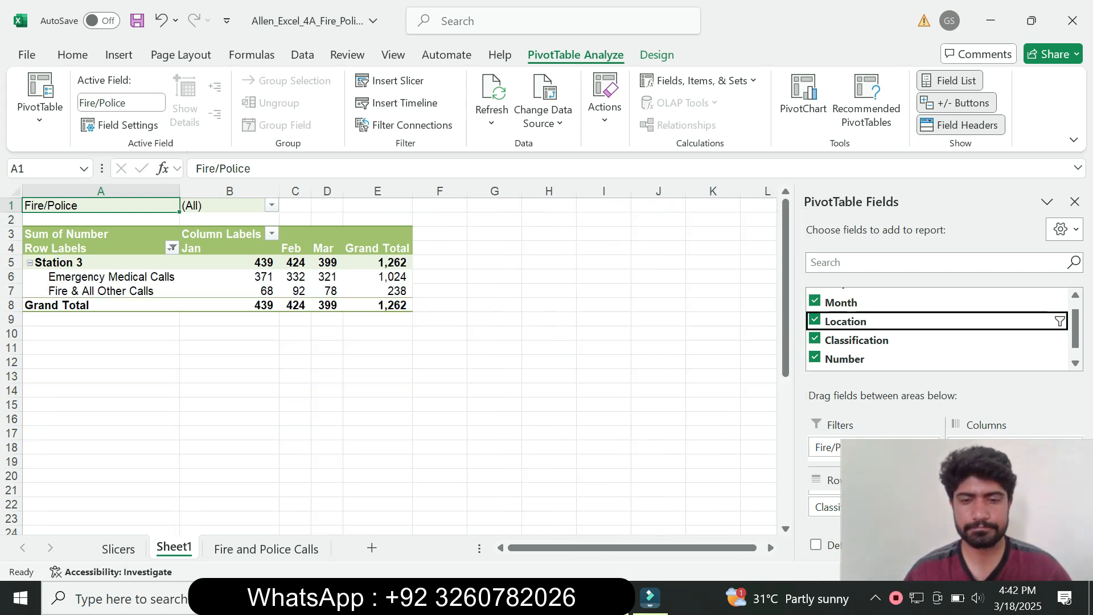
mouse_move(568, 598)
left_click(659, 501)
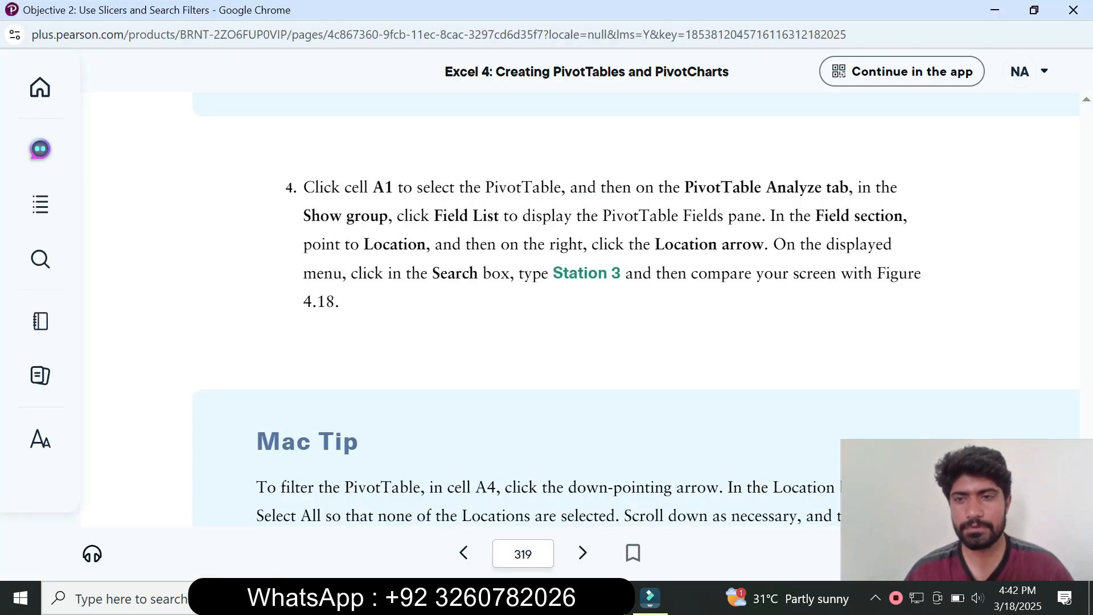
- Read textbook steps 5 to 7 and compare them with the filtered PivotTable in Excel
scroll(636, 308, "down", 5)
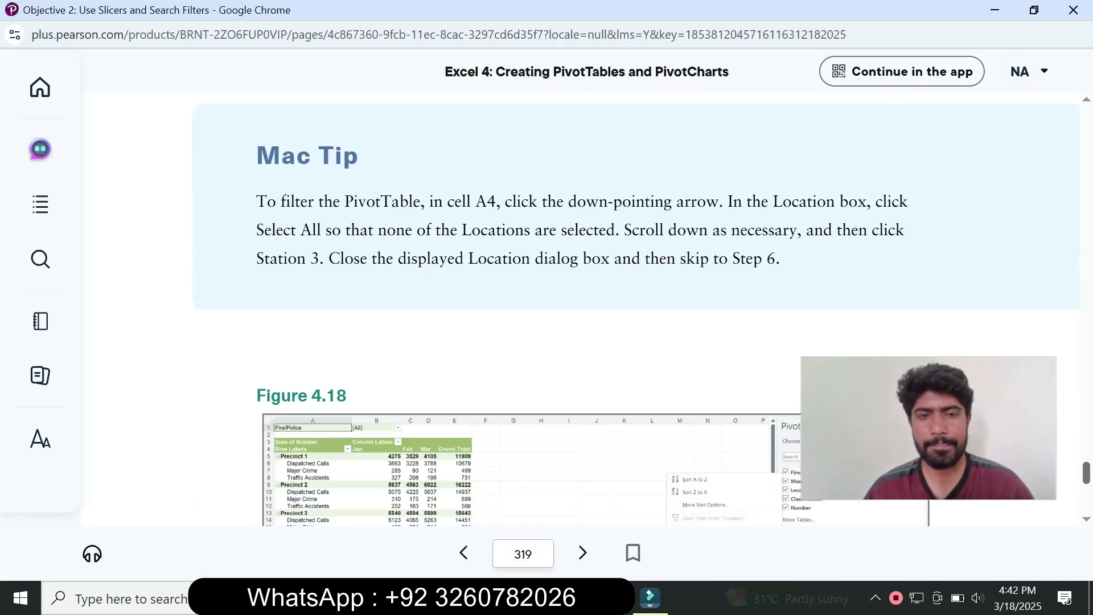
scroll(636, 308, "down", 8)
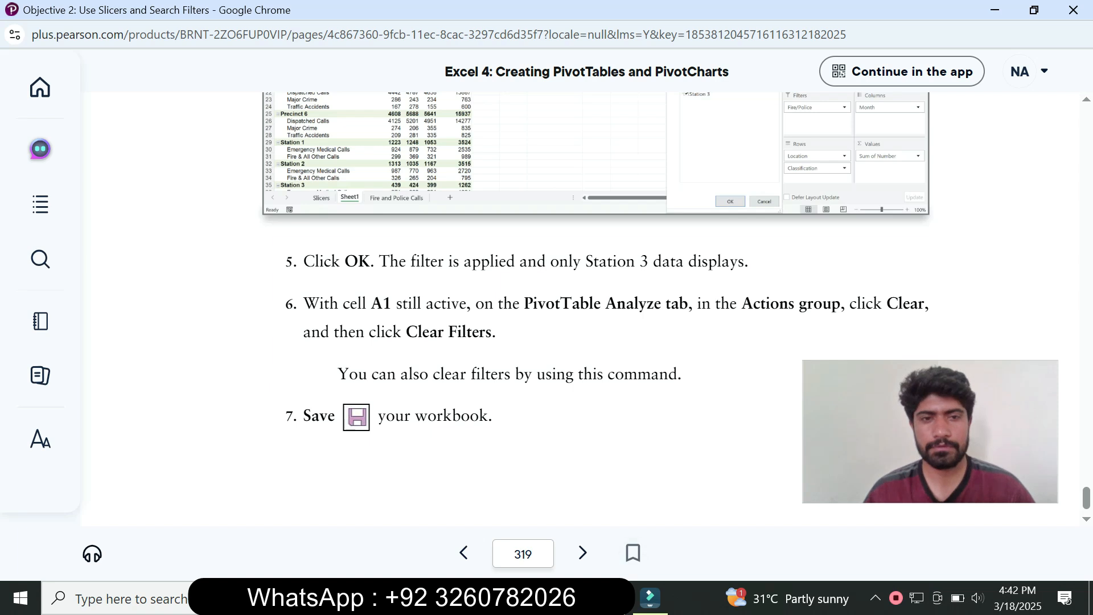
key("alt+Tab")
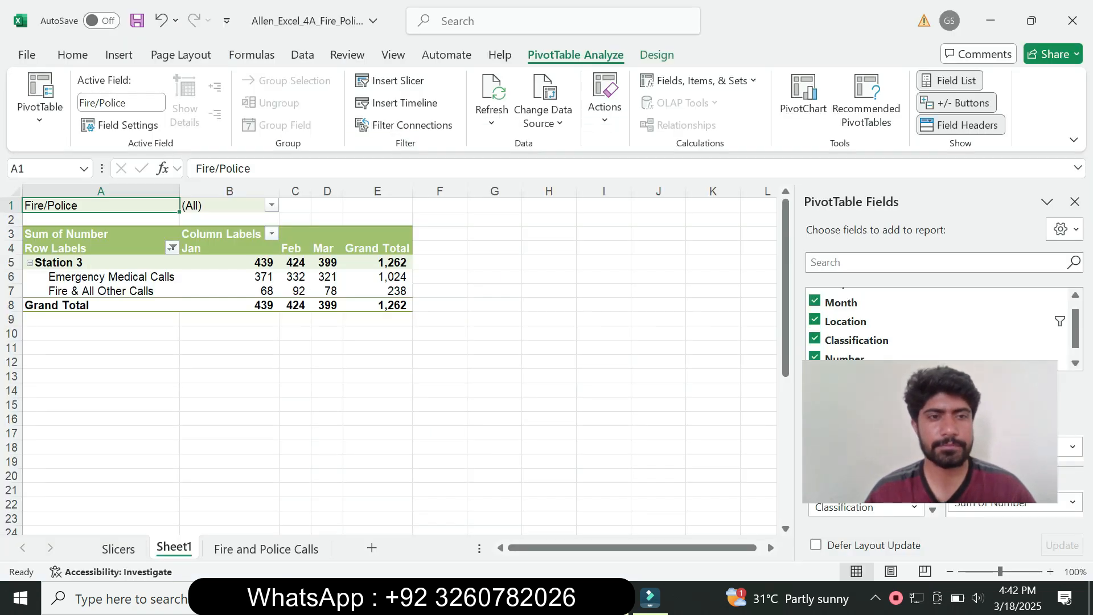
left_click(566, 598)
left_click(658, 521)
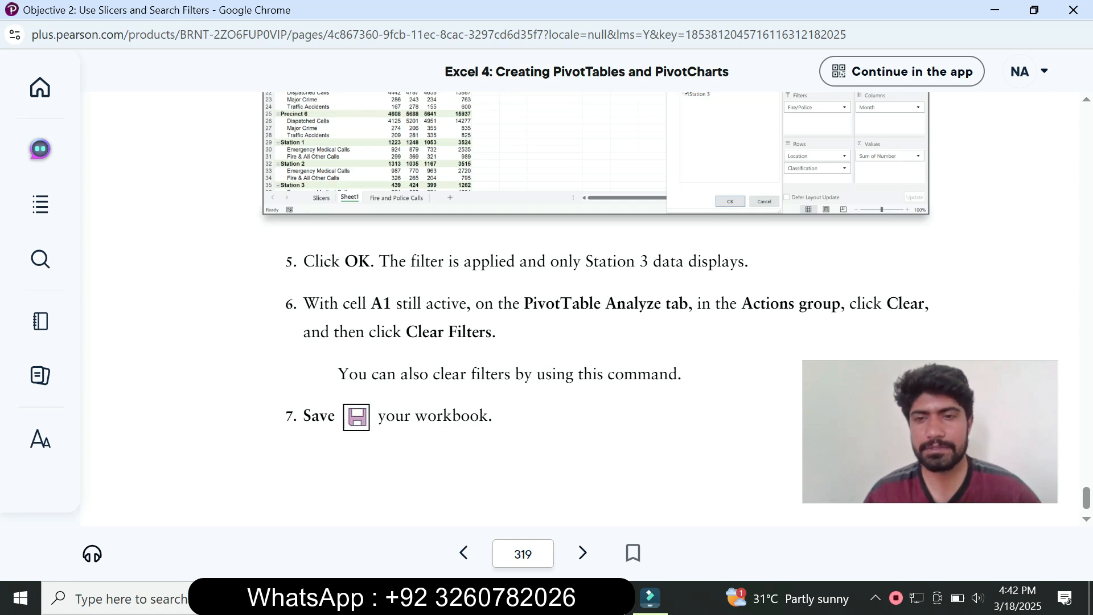
key("alt+Tab")
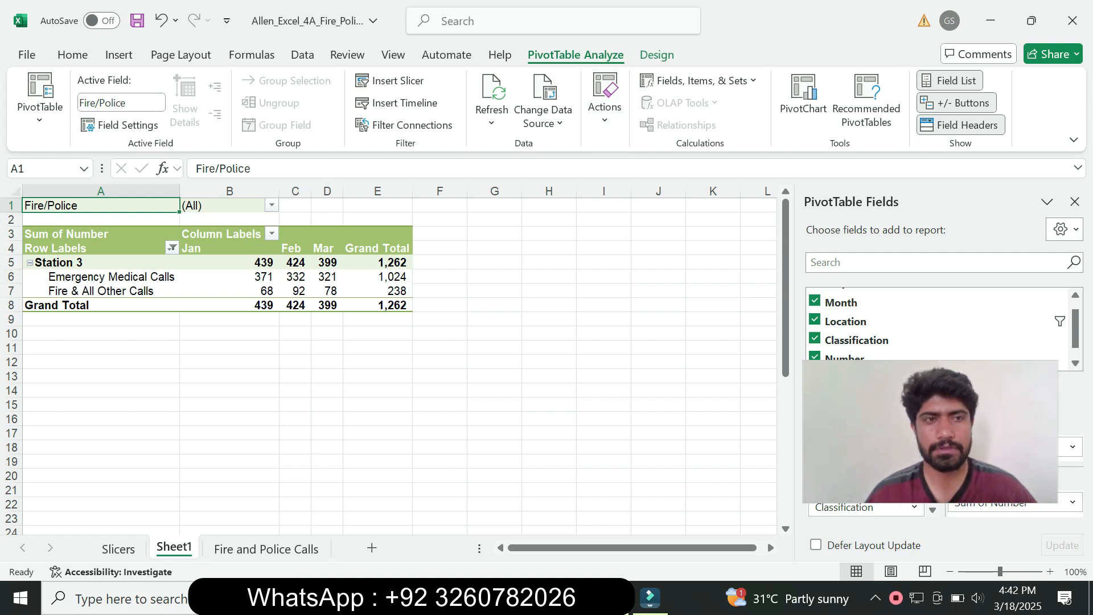
mouse_move(566, 597)
left_click(655, 520)
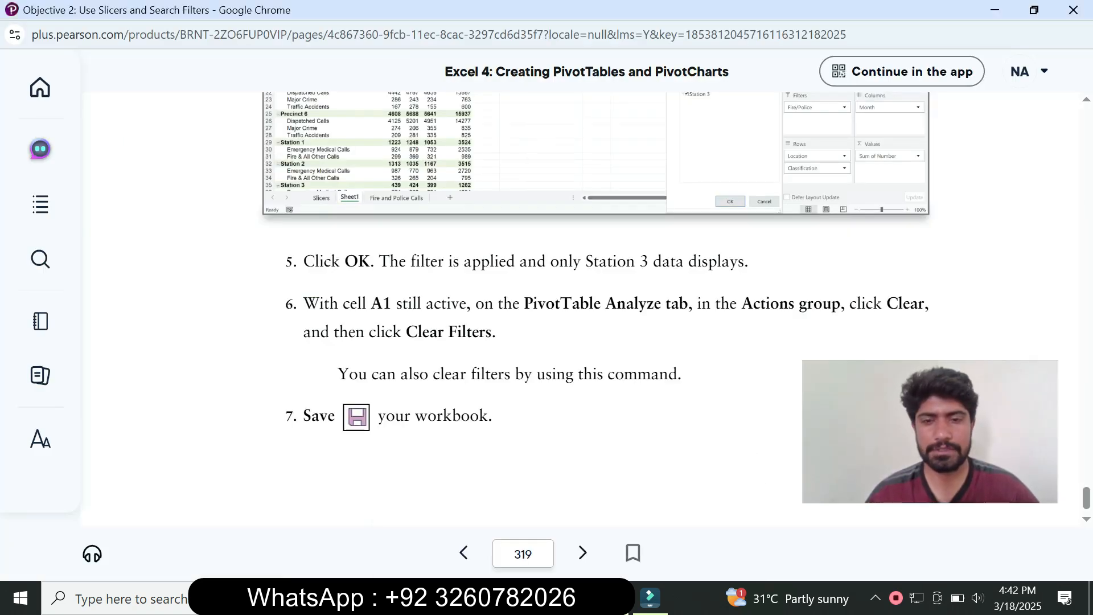
- In Excel, clear the Location filter from the PivotTable on Sheet1, and return to the textbook
left_click(609, 598)
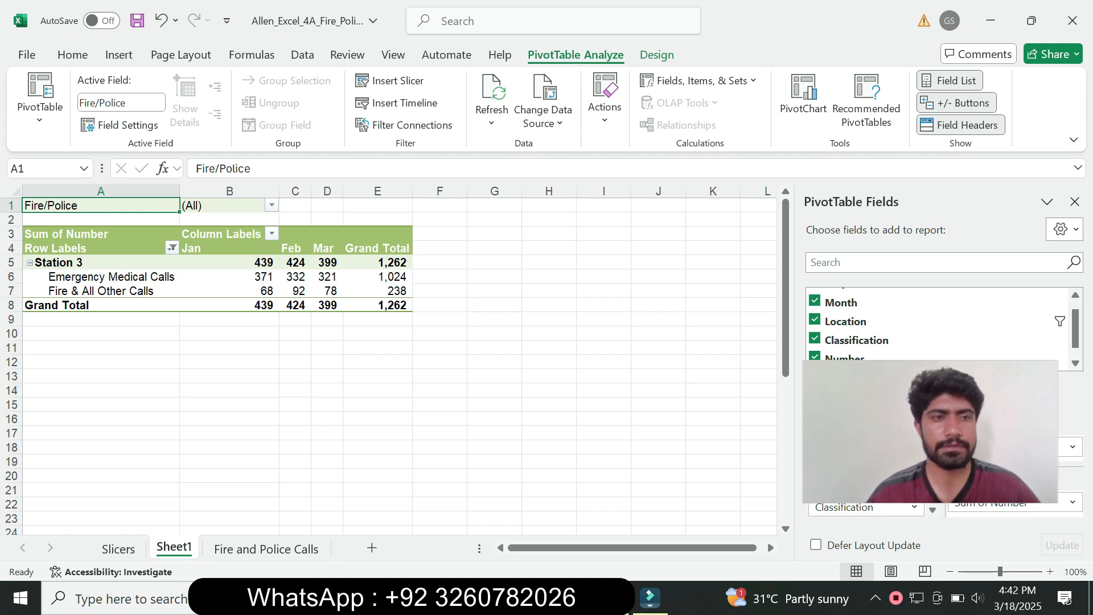
left_click(171, 247)
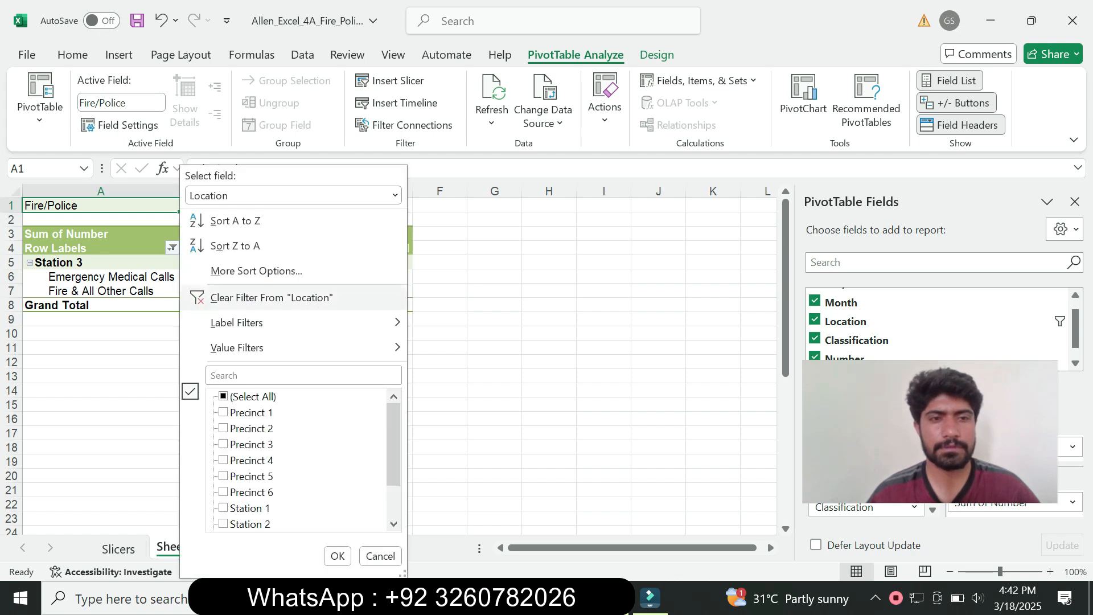
left_click(271, 297)
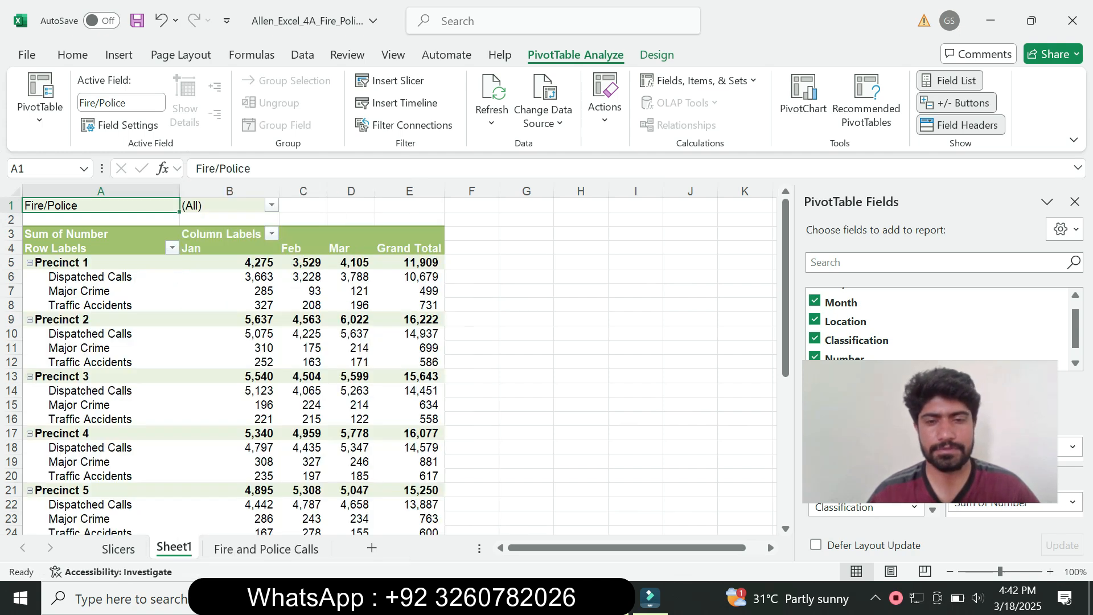
mouse_move(650, 597)
left_click(654, 530)
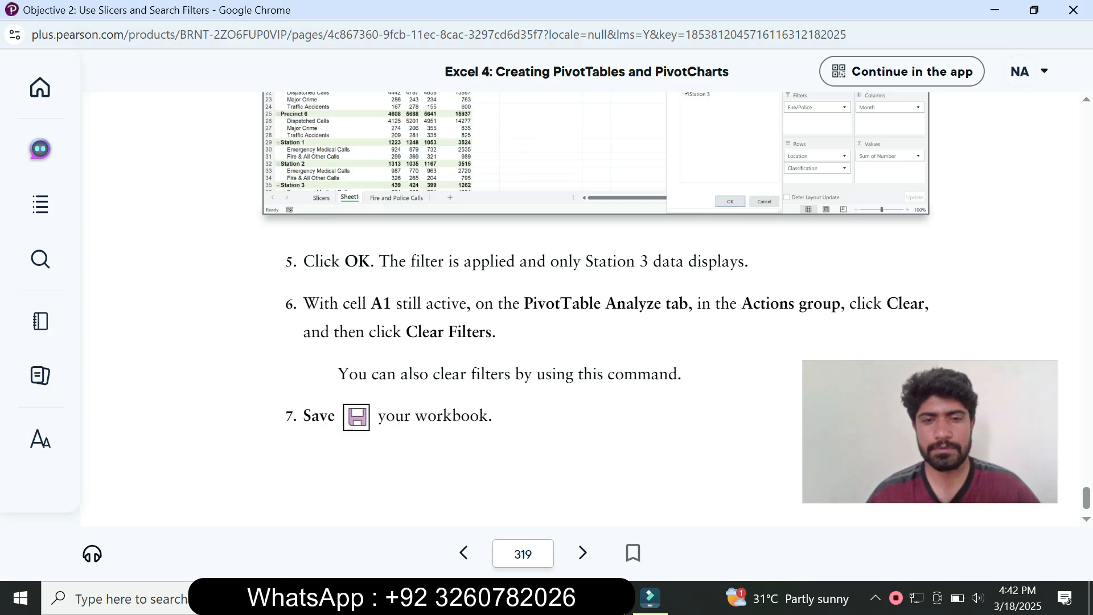
- Save the workbook in Excel and switch back to the textbook
key("alt+Tab")
left_click(136, 21)
mouse_move(650, 597)
left_click(657, 526)
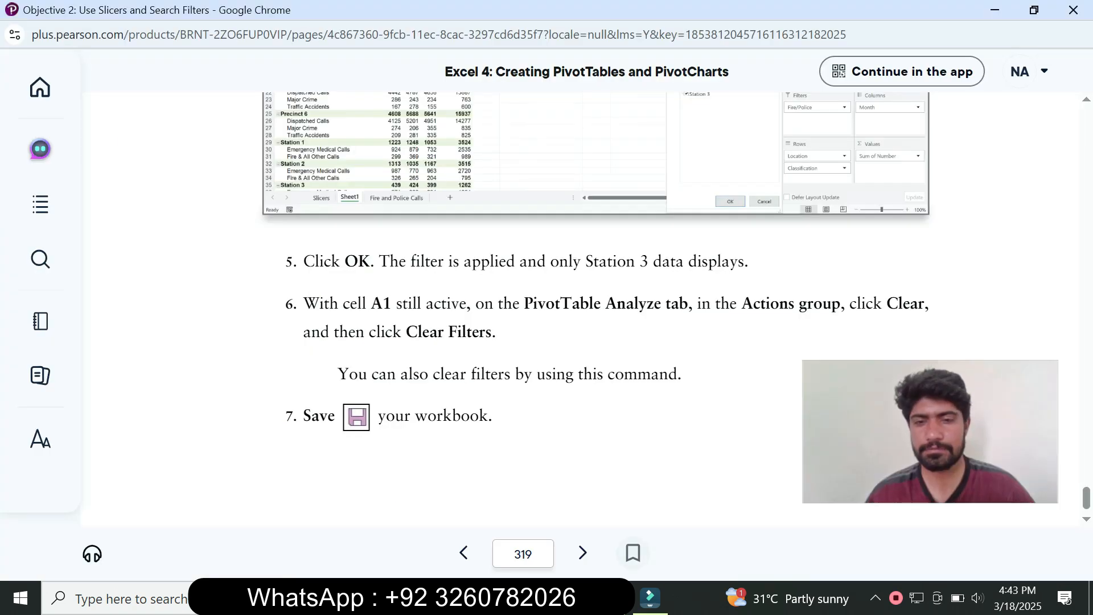
- Open the textbook section Objective 3: Modify a PivotTable and check step 1 and Figure 4.19 against the PivotTable Fields pane in Excel
left_click(582, 552)
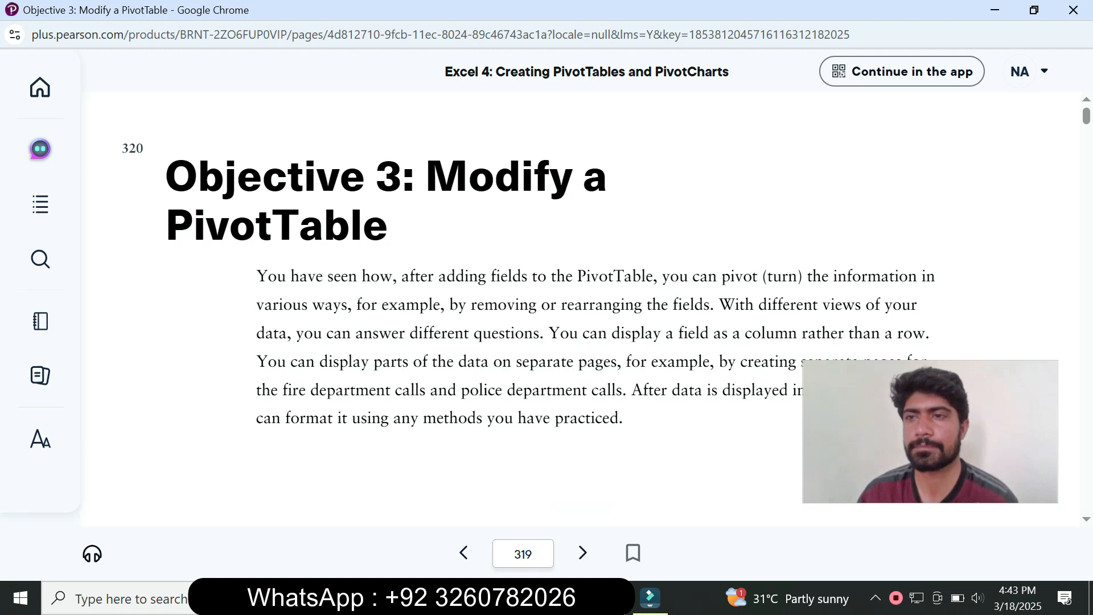
scroll(569, 308, "down", 10)
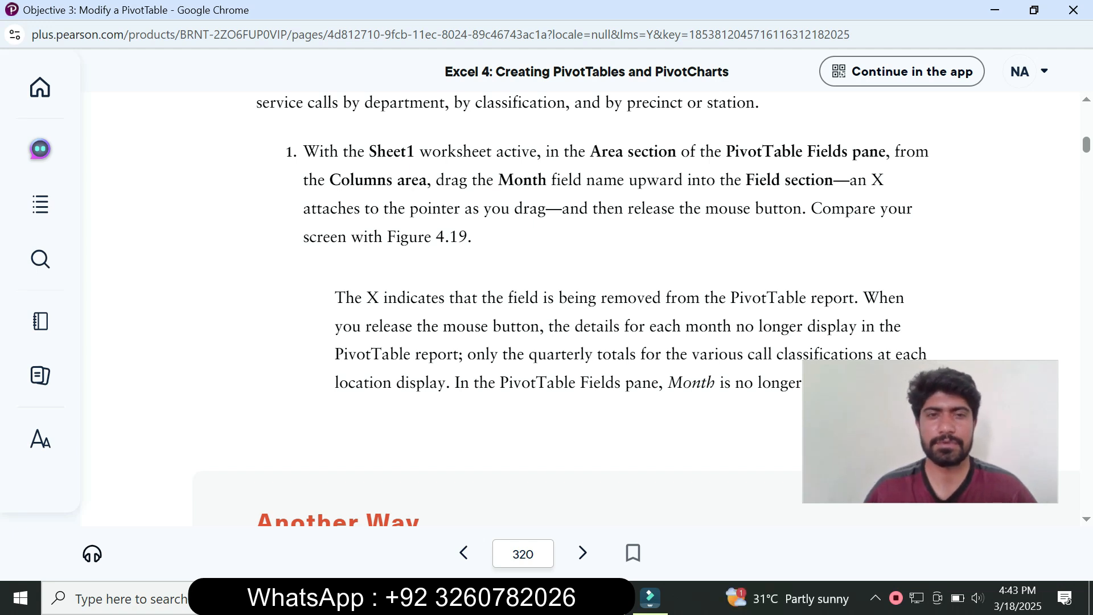
key("alt+Tab")
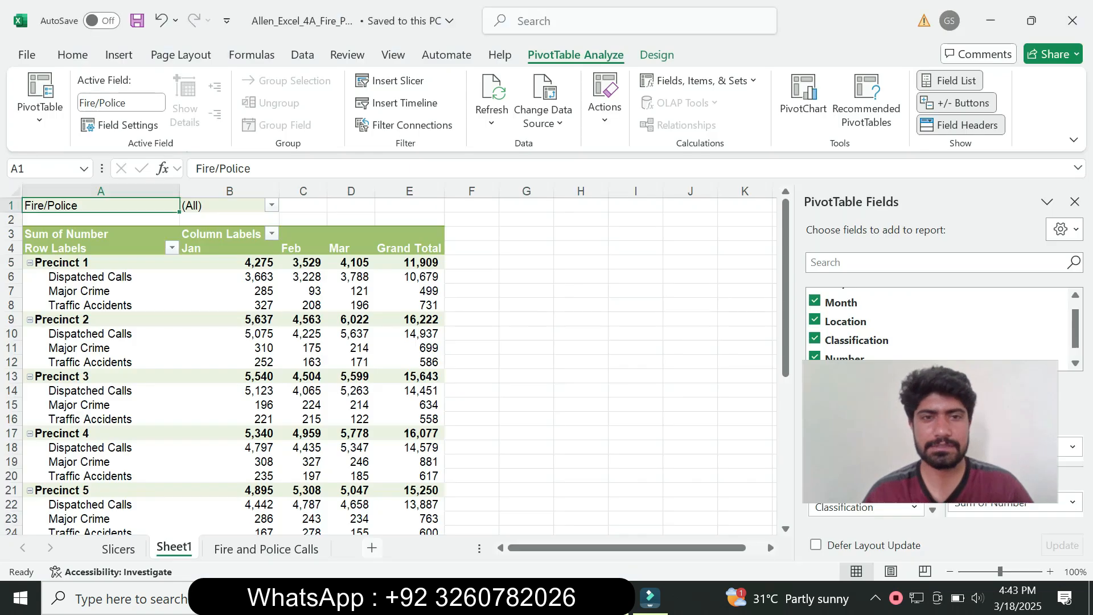
left_click(565, 598)
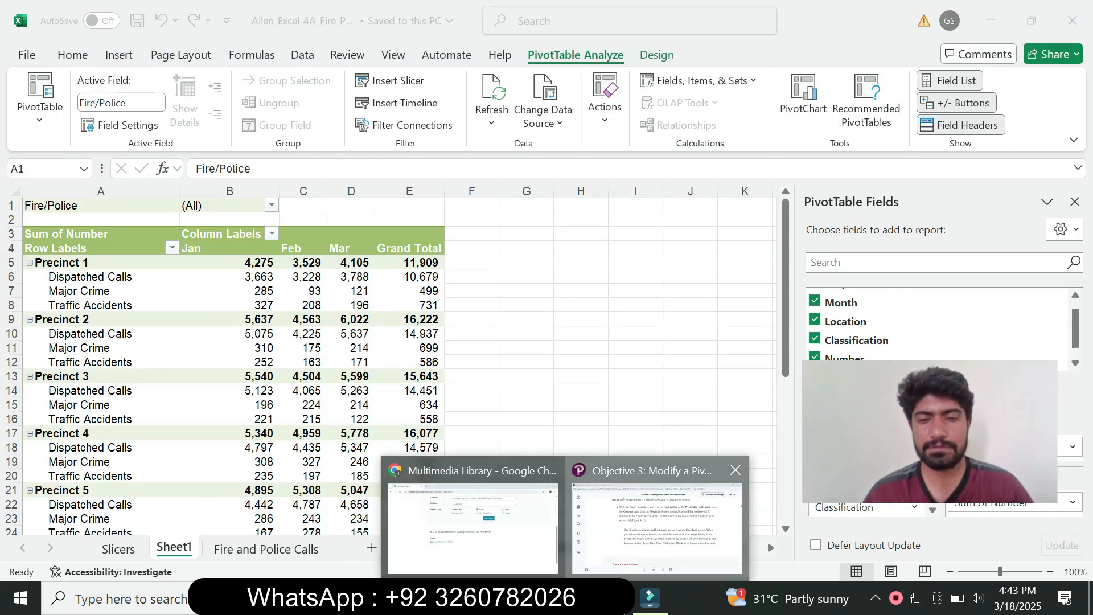
left_click(664, 524)
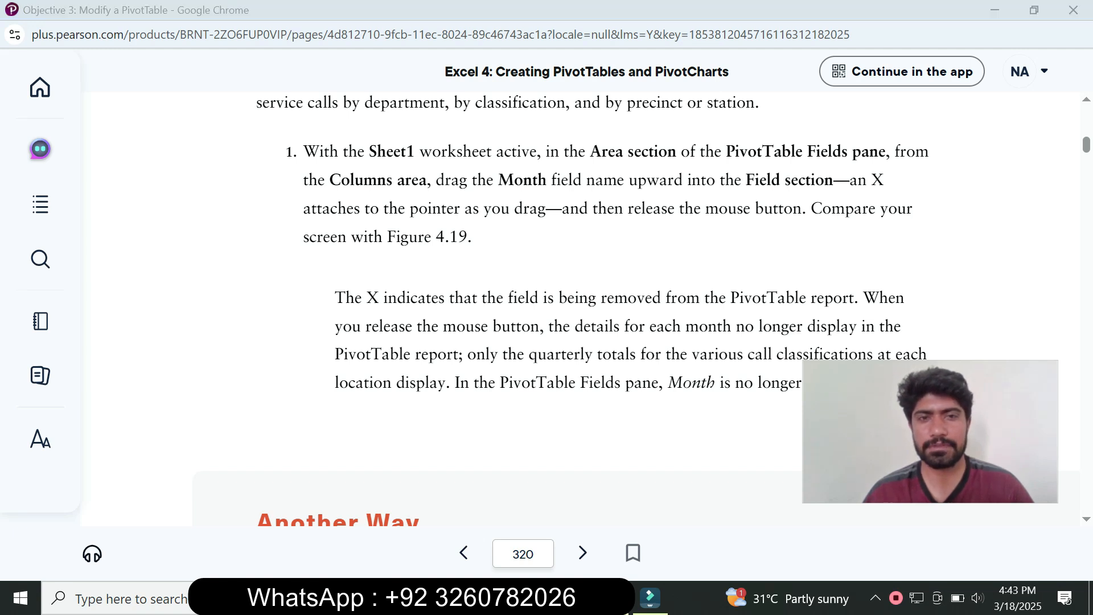
key("alt+Tab")
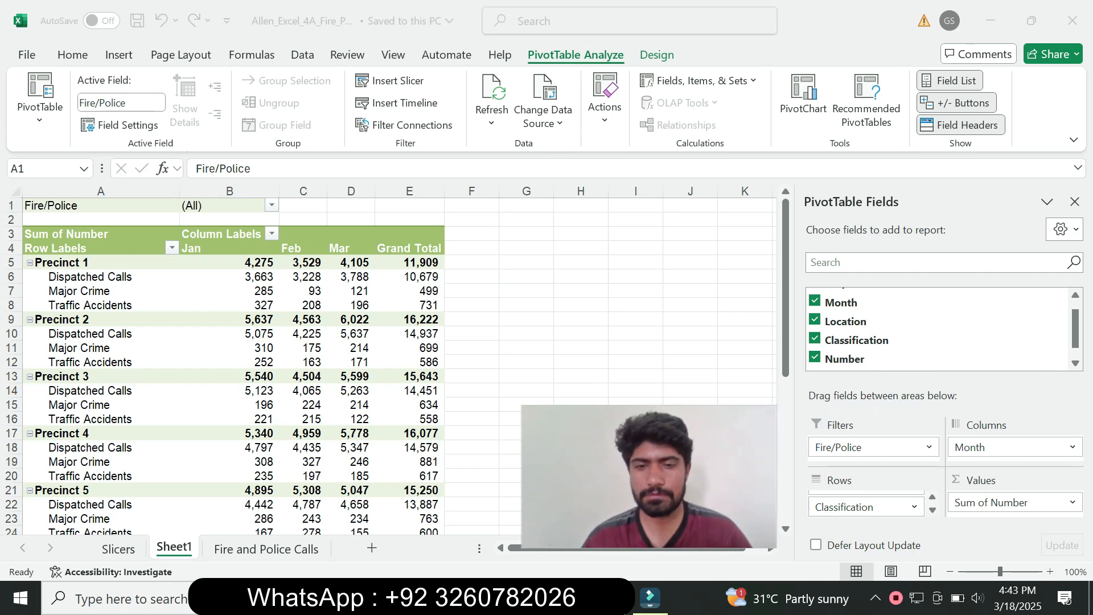
left_click(565, 598)
left_click(656, 515)
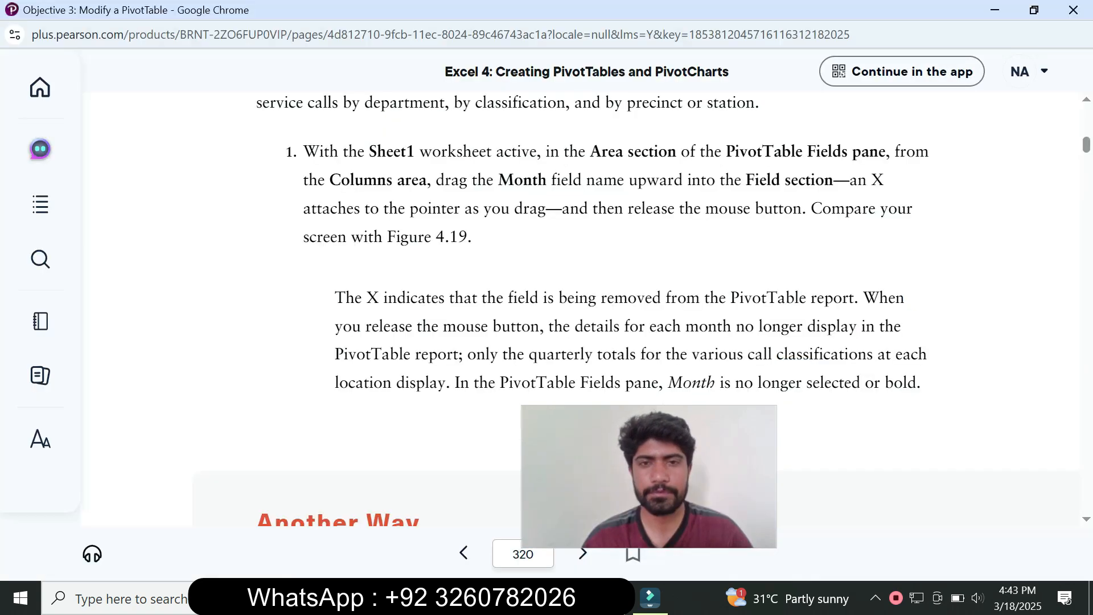
left_click_drag(652, 486, 171, 470)
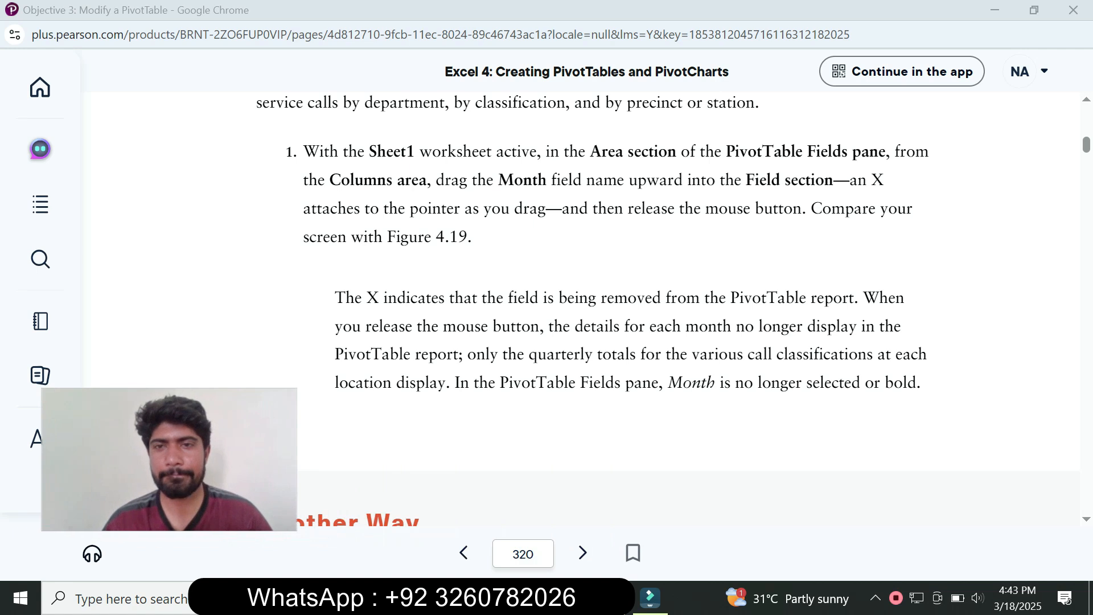
scroll(596, 307, "down", 10)
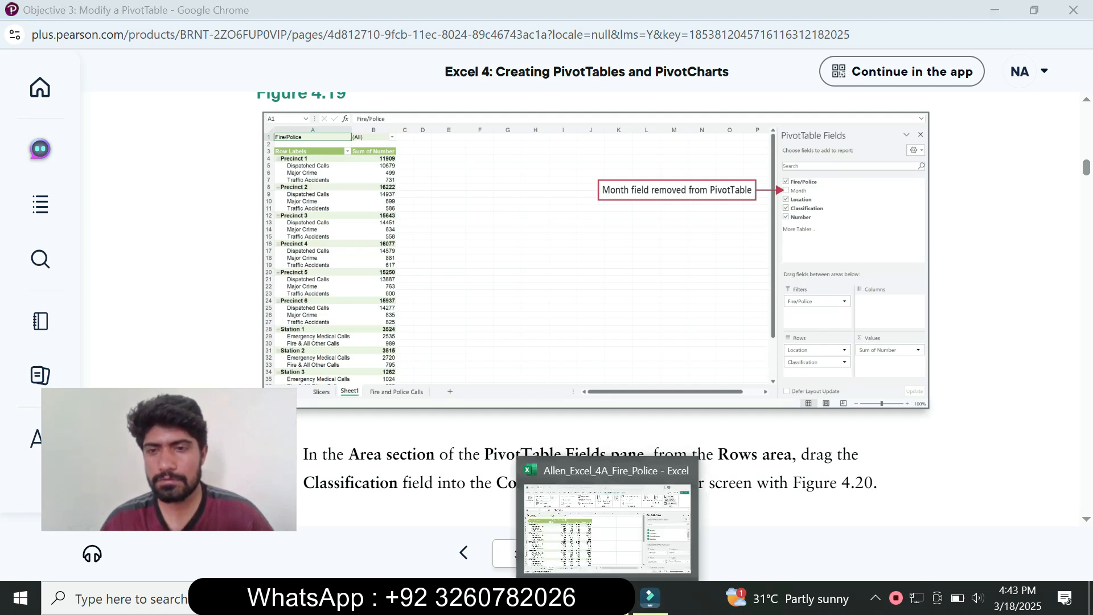
- Recheck Figure 4.19 in the textbook and remove the Month field from the PivotTable in Excel
left_click(650, 597)
left_click(846, 321)
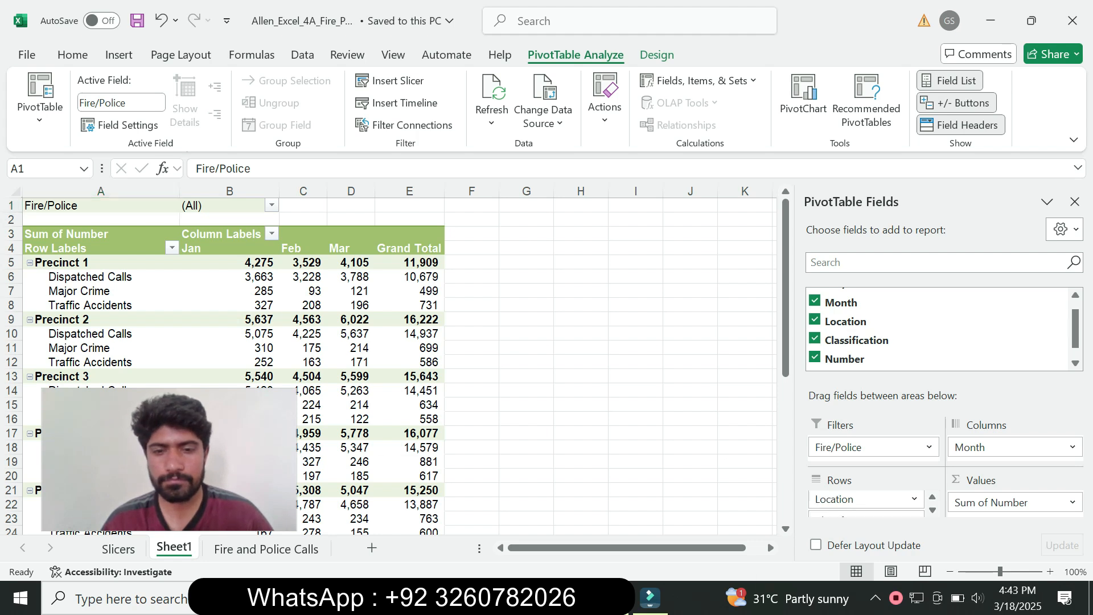
key("alt+Tab")
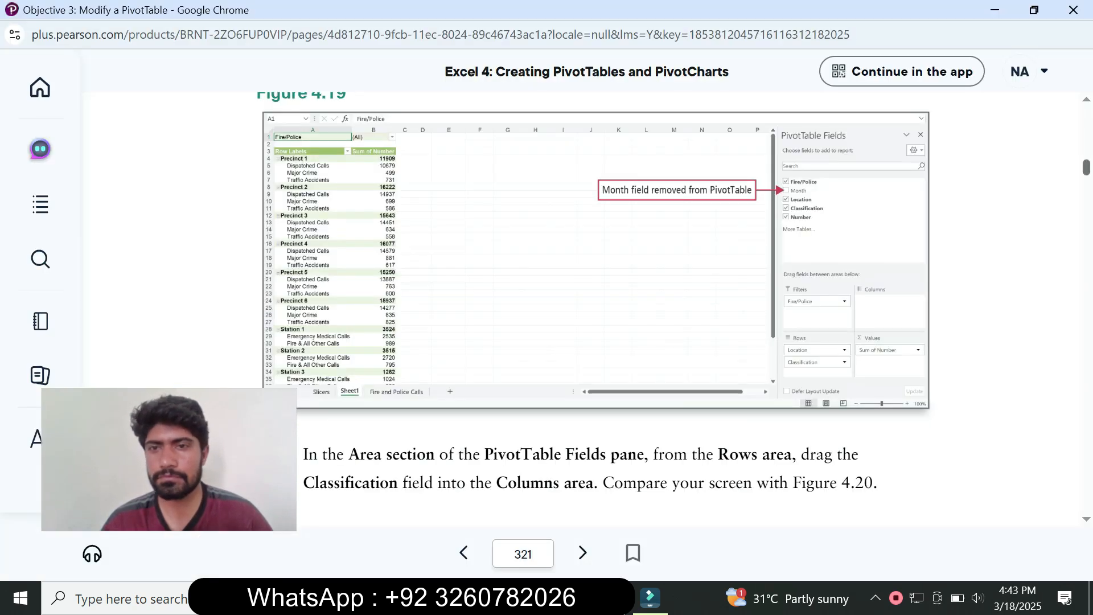
scroll(592, 302, "up", 2)
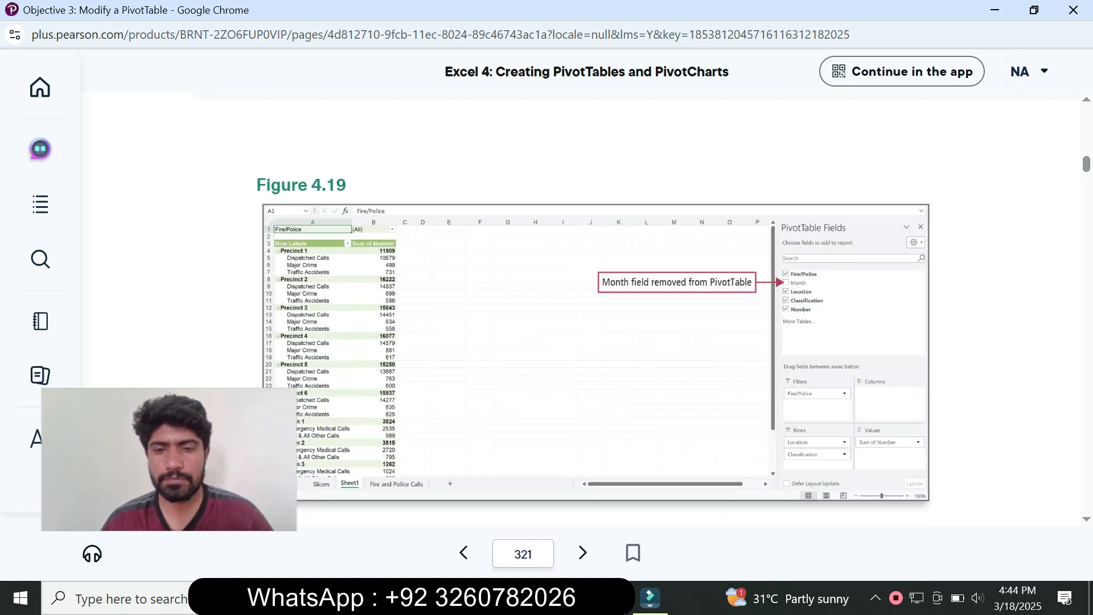
key("alt+Tab")
left_click(814, 300)
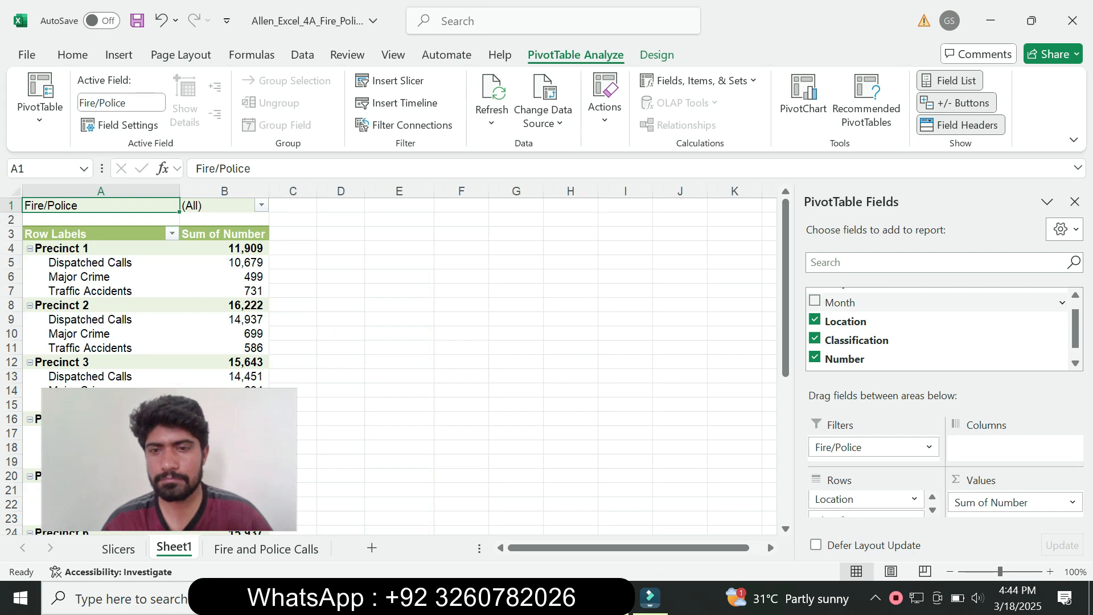
- Return to the textbook and reread step 1 and its alternative way of removing the Month field
left_click(563, 597)
left_click(620, 489)
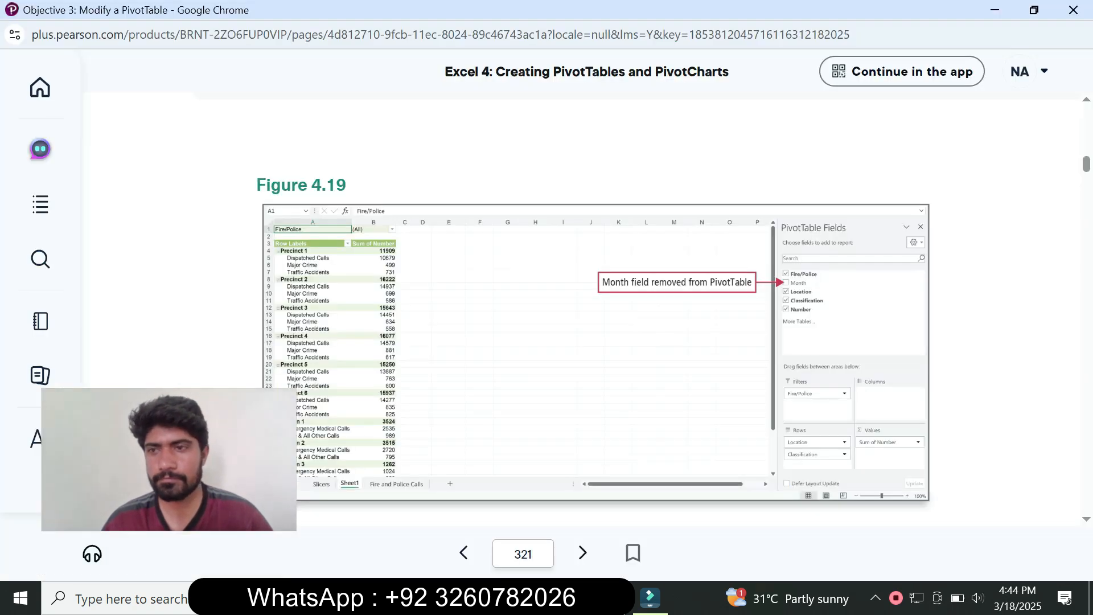
scroll(626, 307, "up", 10)
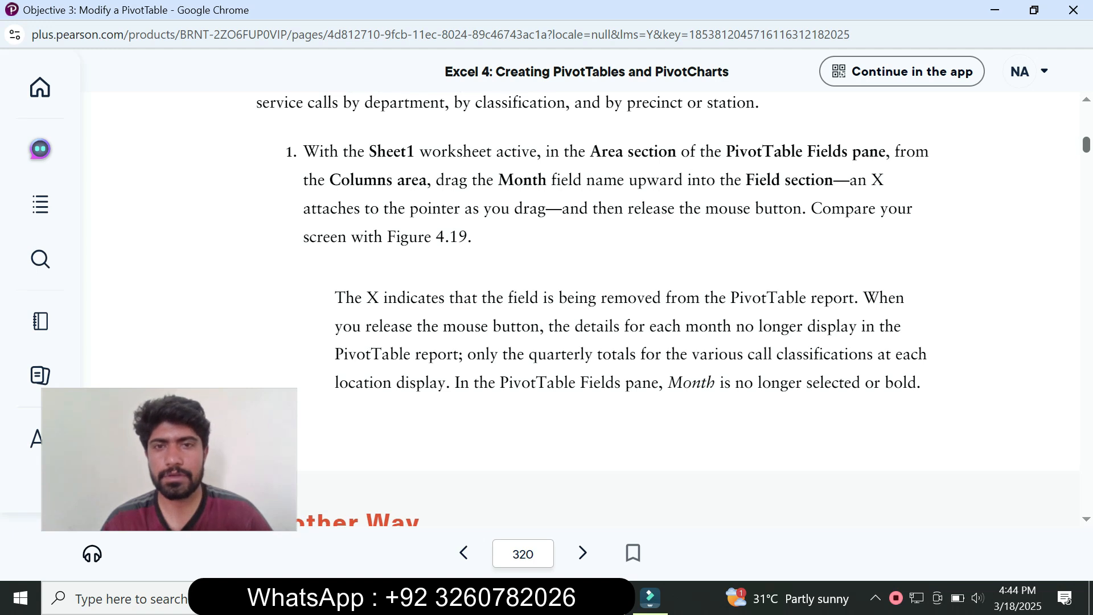
scroll(569, 307, "down", 10)
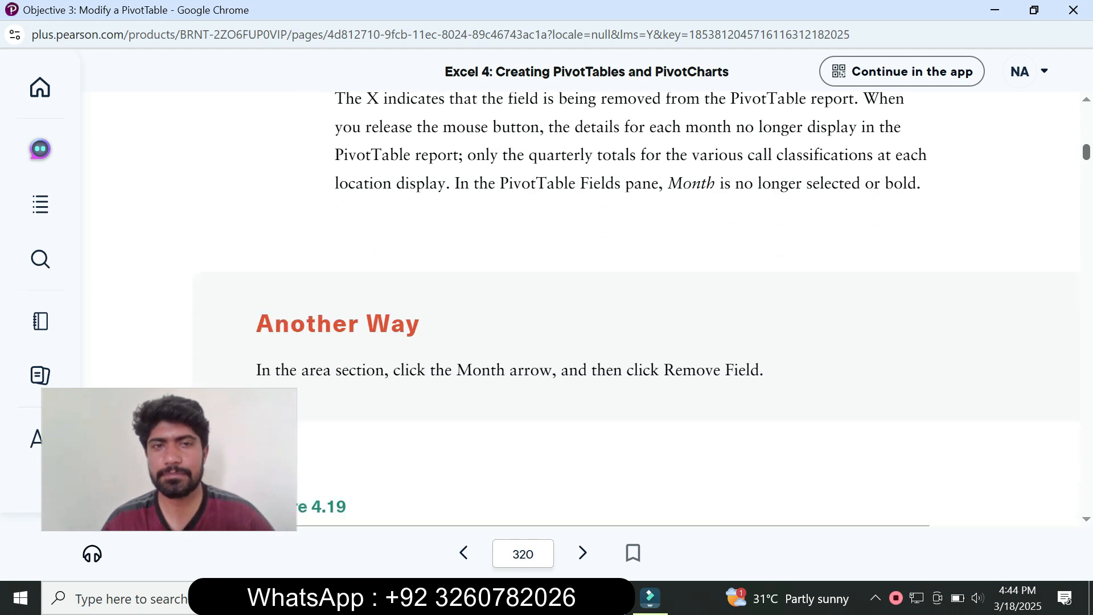
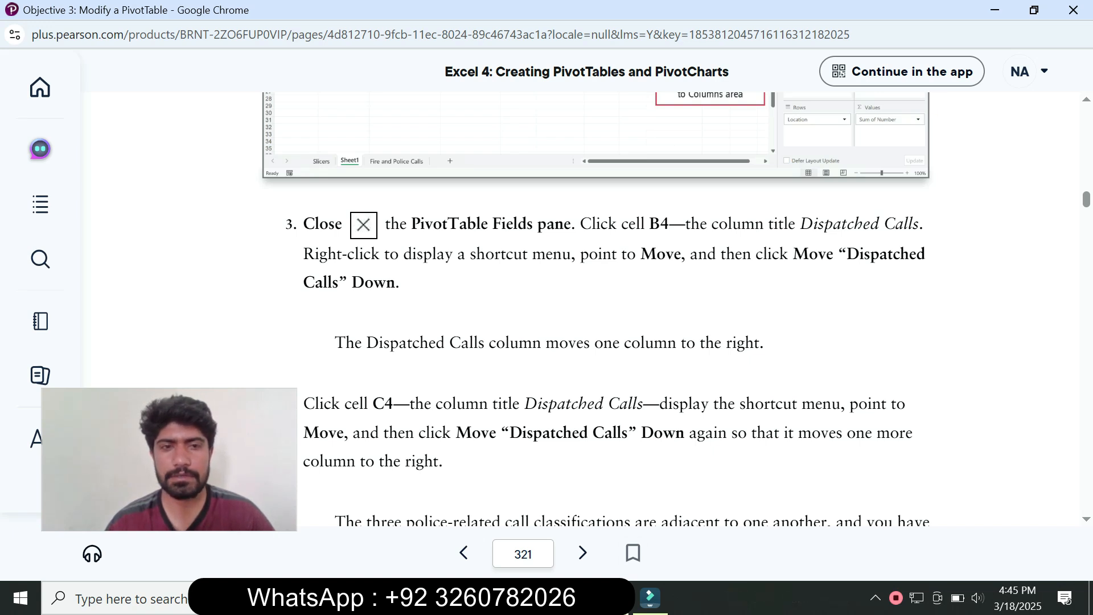
- In Excel, move the Dispatched Calls column in cell B4 of the PivotTable down one position
key("alt+Tab")
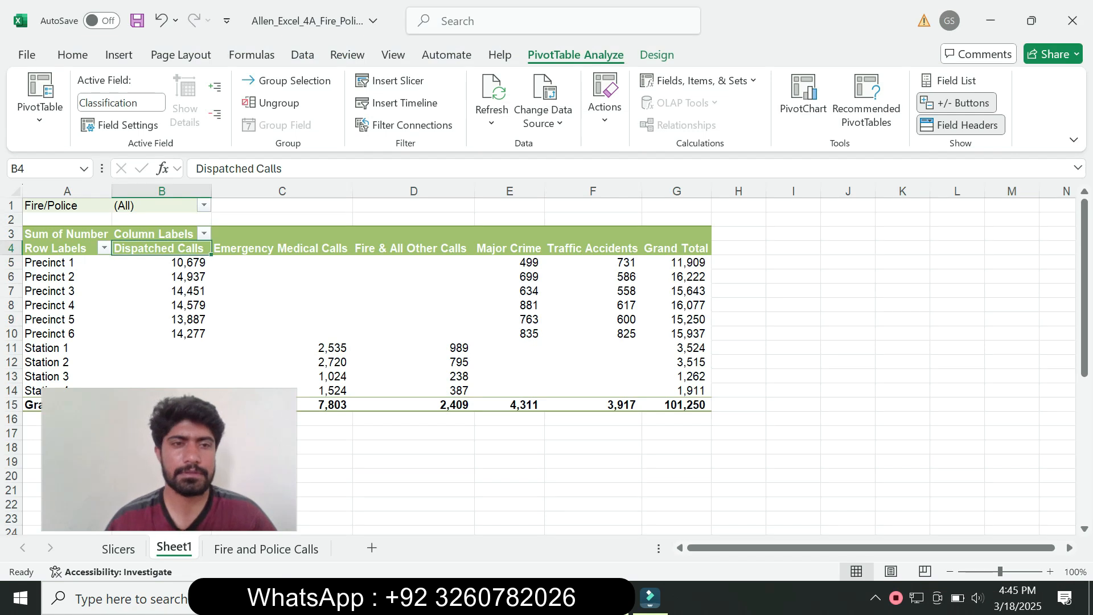
right_click(194, 249)
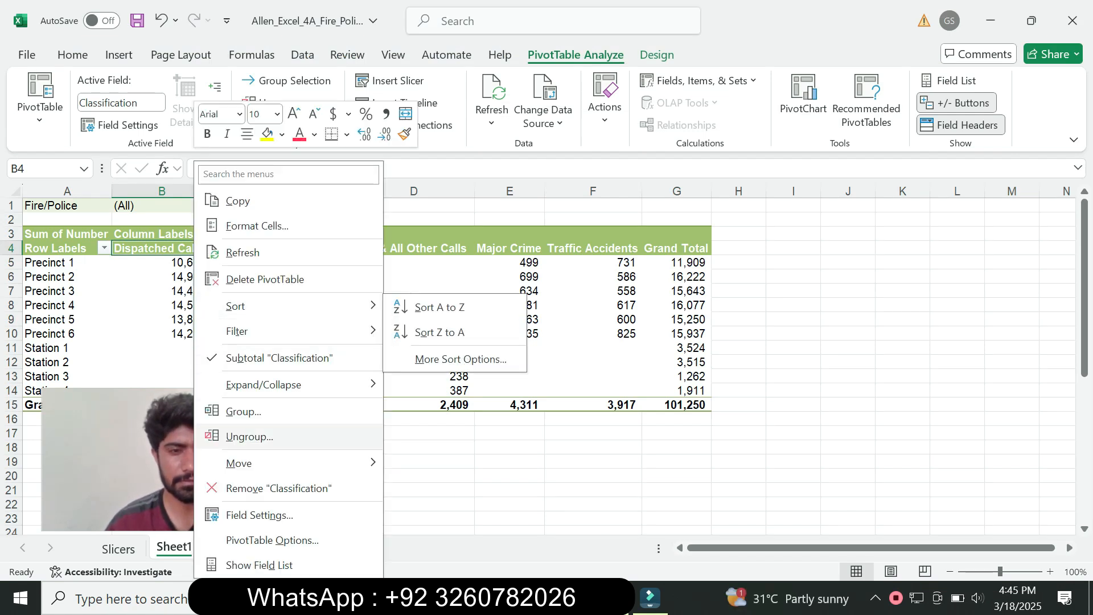
mouse_move(285, 463)
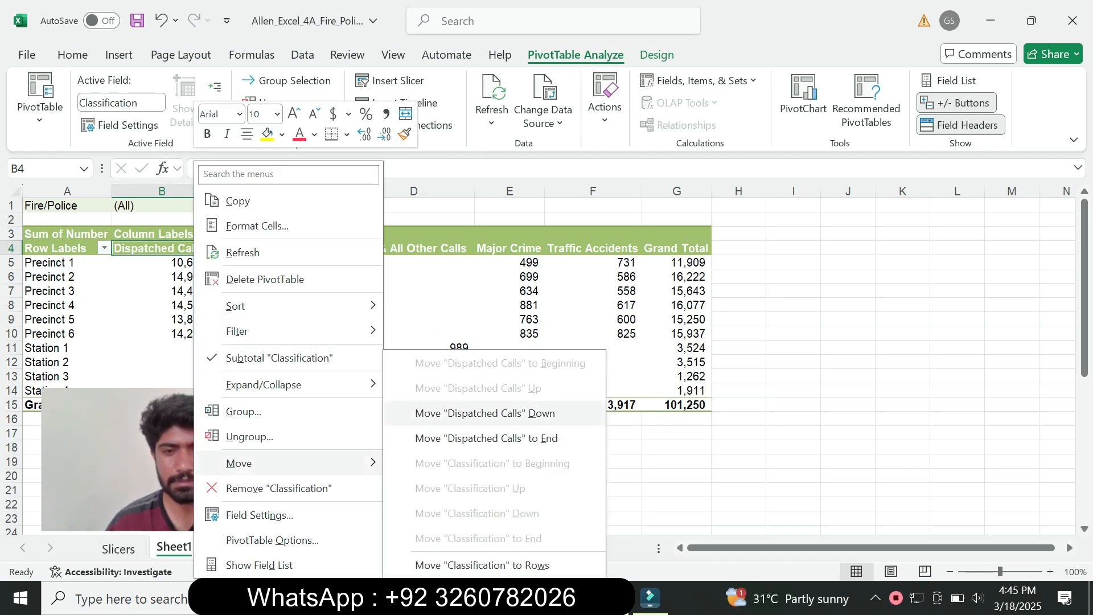
left_click(484, 412)
- Read textbook step 4 about moving the Dispatched Calls column again, and return to the PivotTable in Excel
left_click(566, 598)
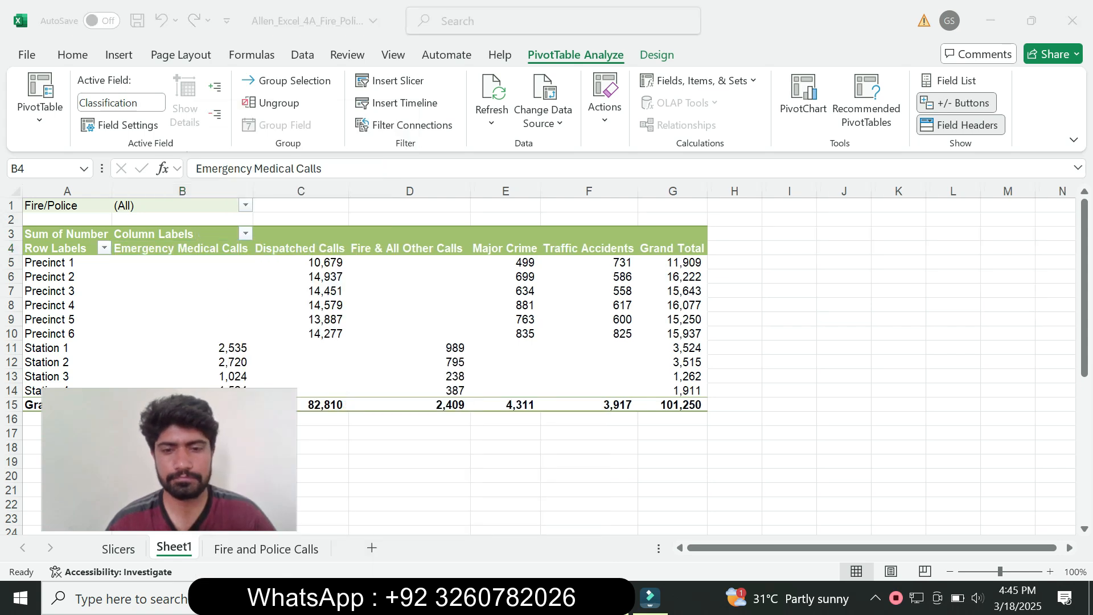
left_click(633, 510)
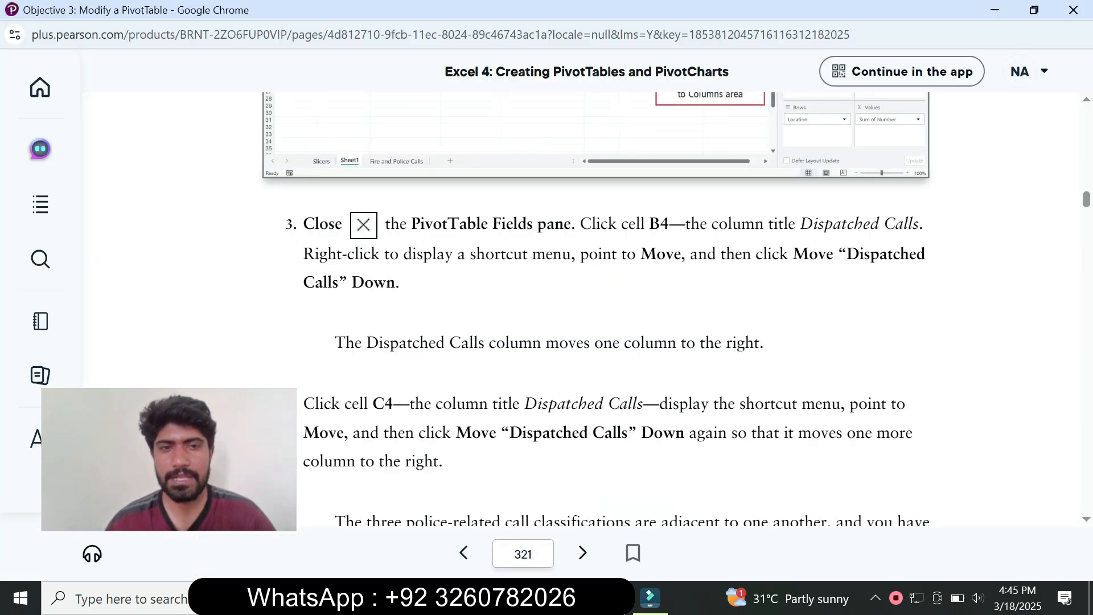
scroll(570, 308, "down", 3)
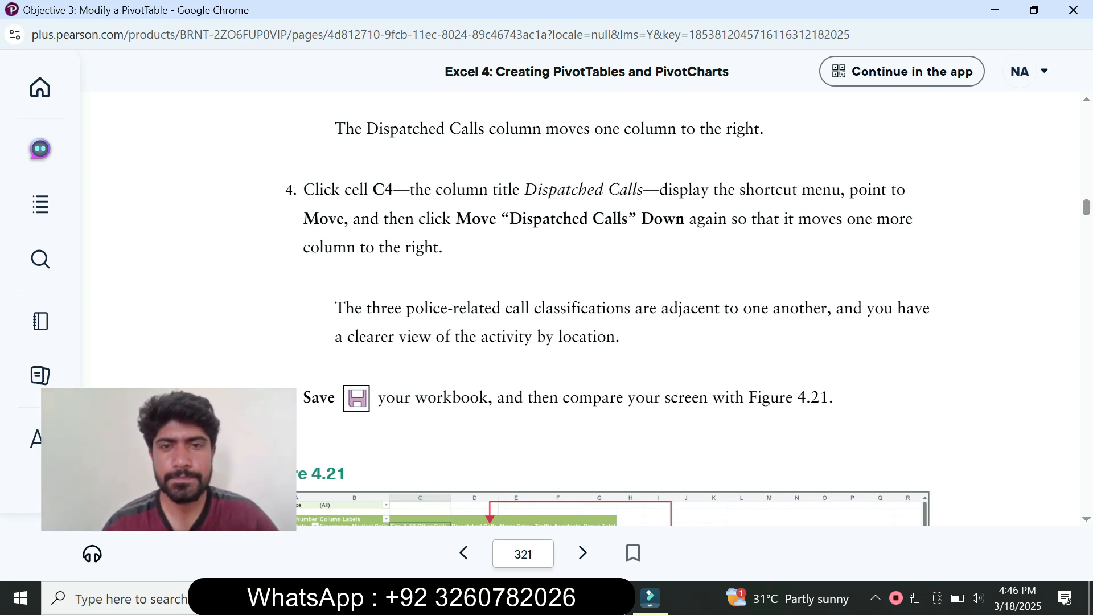
left_click(609, 598)
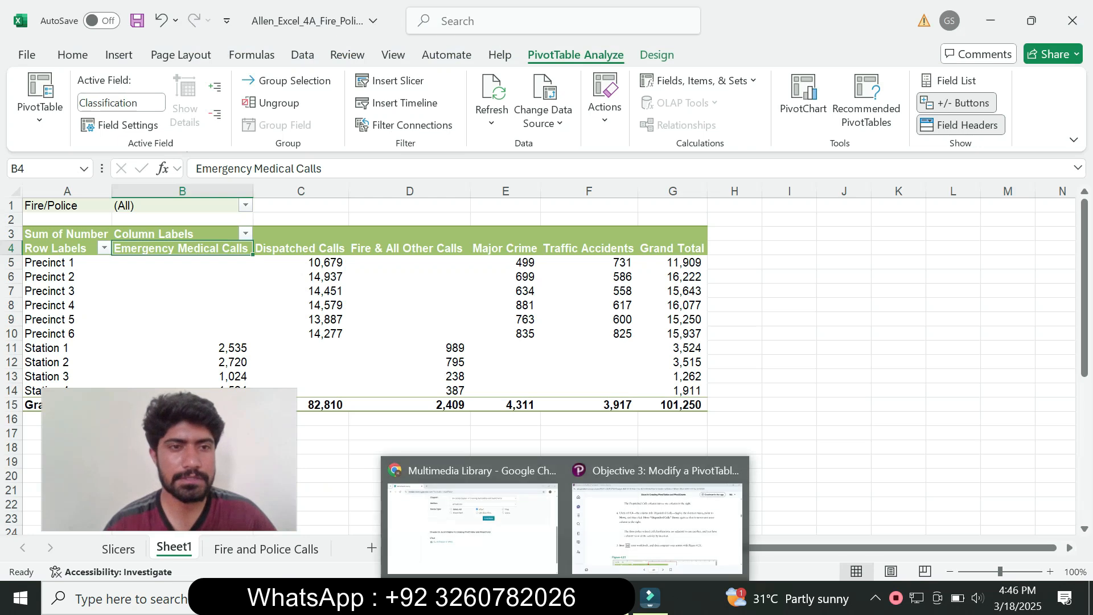
- Recheck textbook step 4, and move the Dispatched Calls column in cell C4 of the Excel PivotTable down one position
left_click(300, 243)
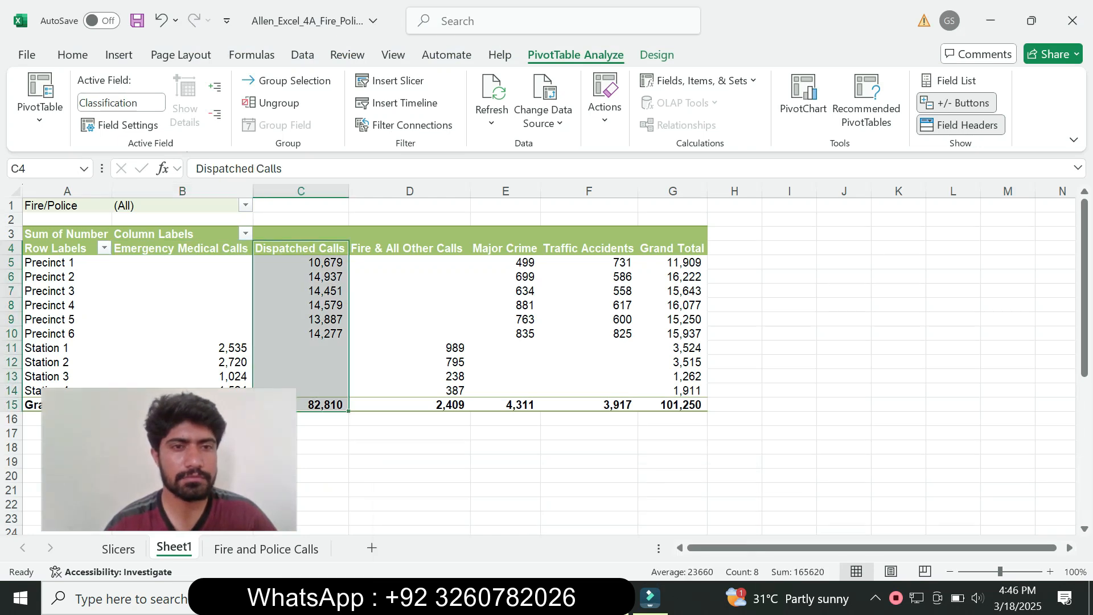
left_click(291, 248)
left_click(564, 598)
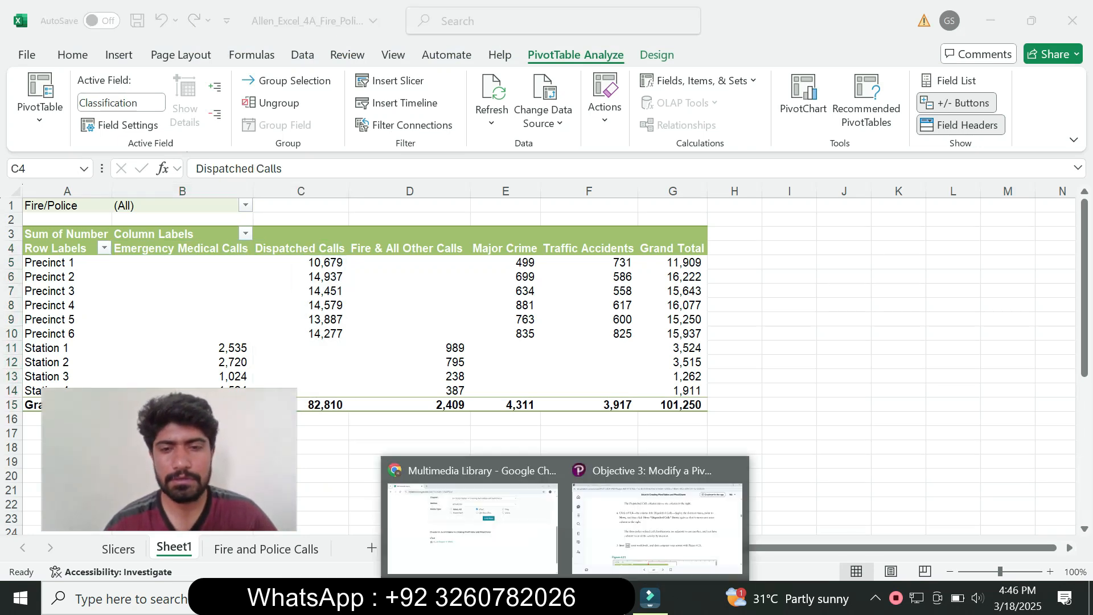
left_click(657, 524)
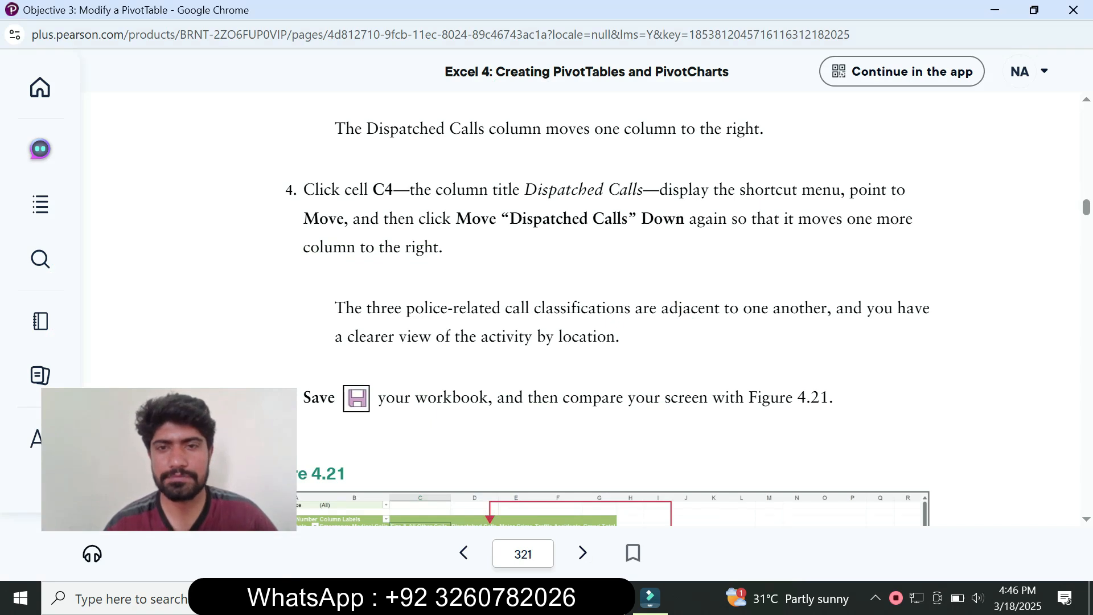
left_click(612, 598)
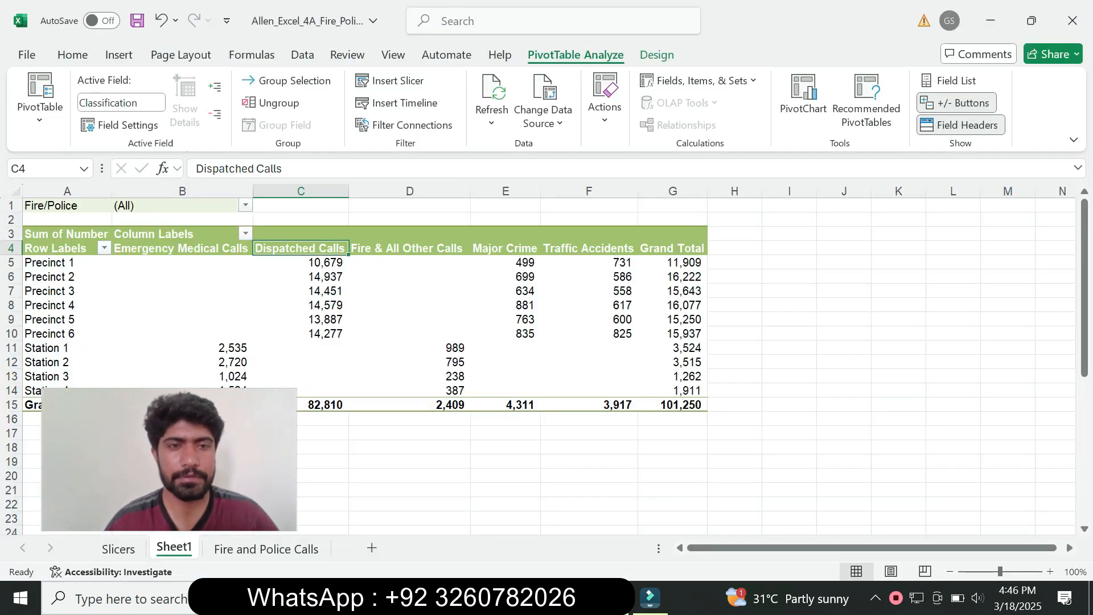
right_click(329, 248)
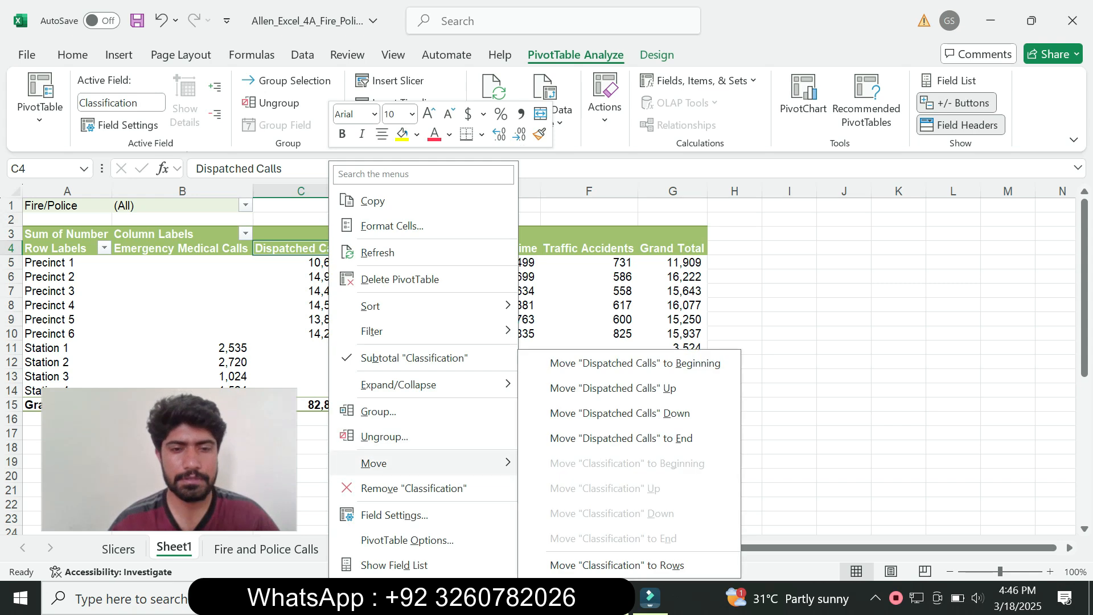
mouse_move(421, 384)
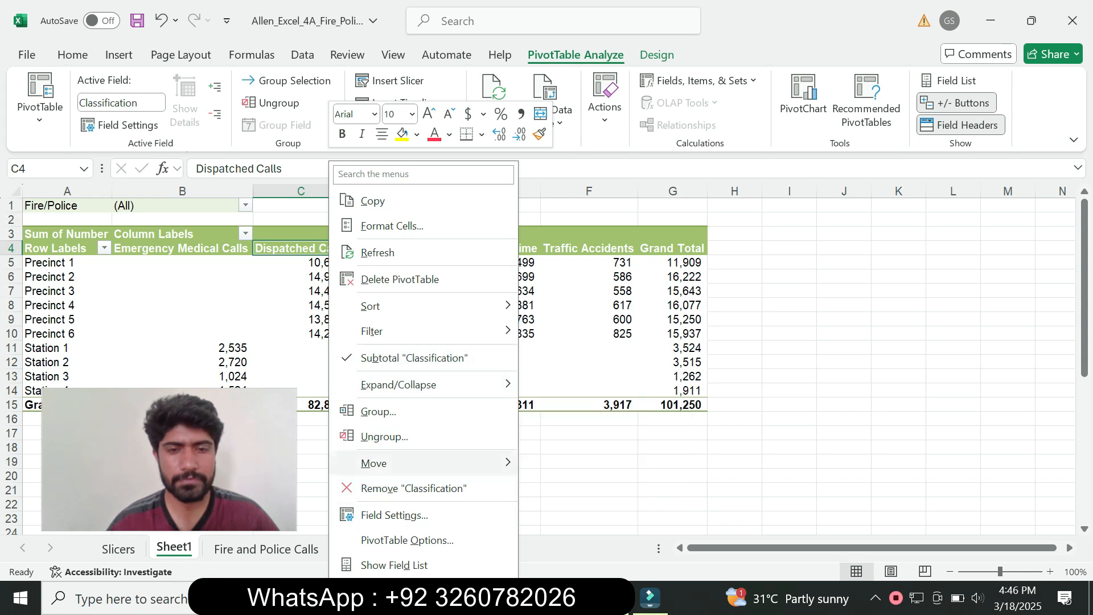
mouse_move(421, 463)
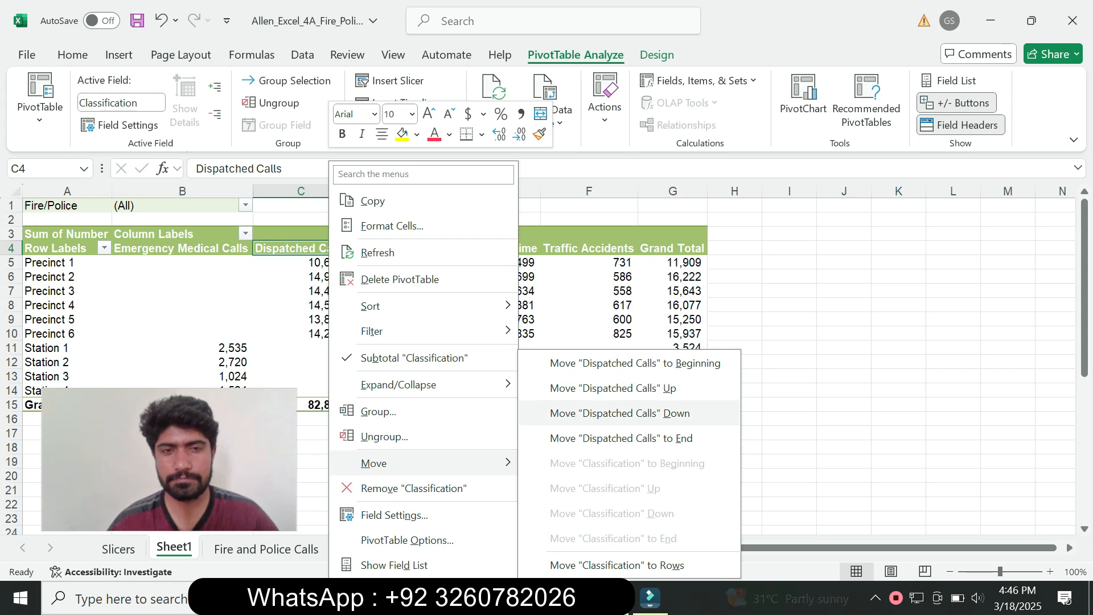
left_click(620, 412)
- Check the save instruction in the textbook and save the workbook in Excel
mouse_move(561, 598)
left_click(654, 512)
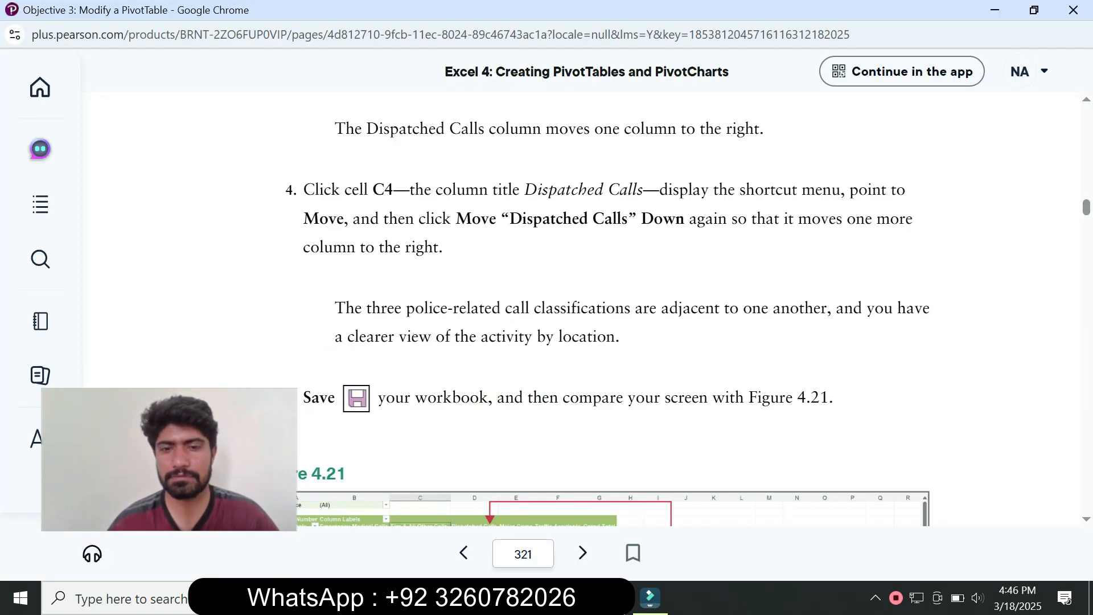
key("alt+Tab")
key("ctrl+s")
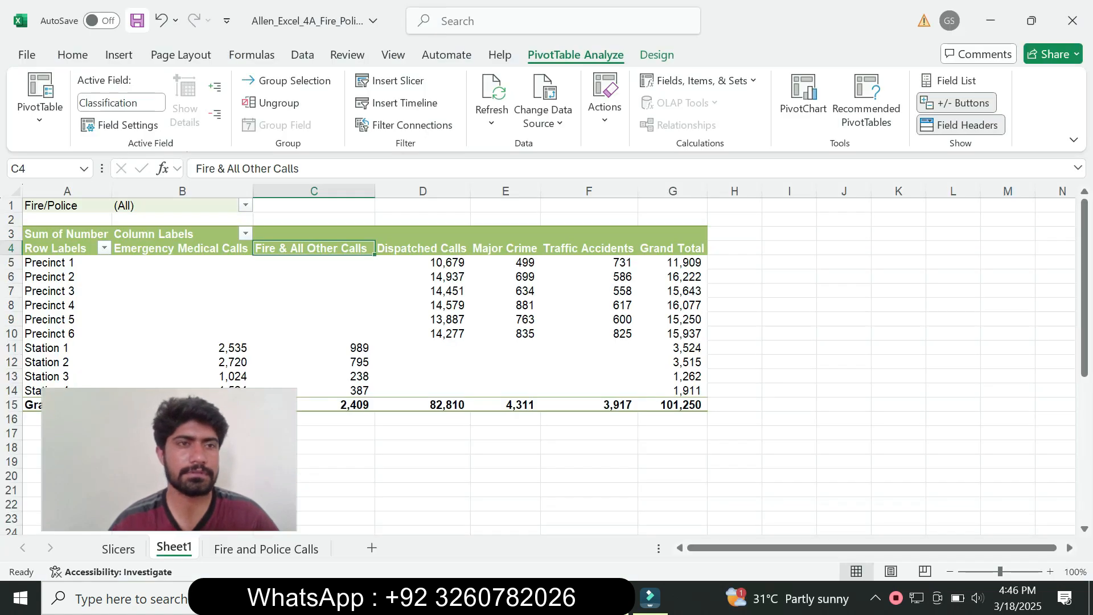
- Compare the column order of the PivotTable in Excel with Figure 4.21 in the textbook
mouse_move(561, 597)
left_click(646, 506)
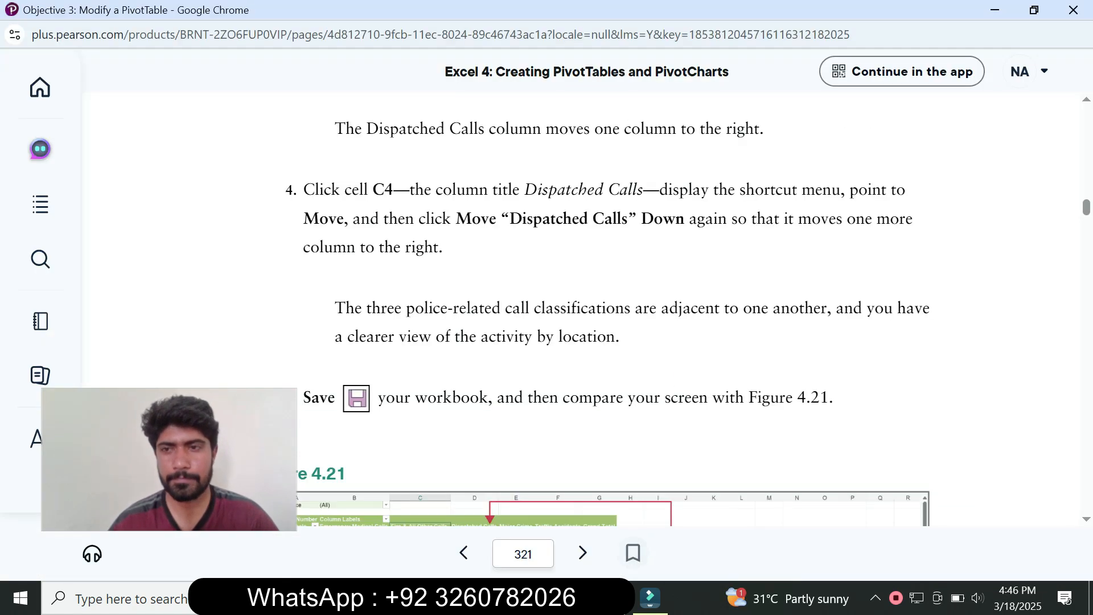
scroll(592, 319, "down", 5)
scroll(592, 318, "down", 1)
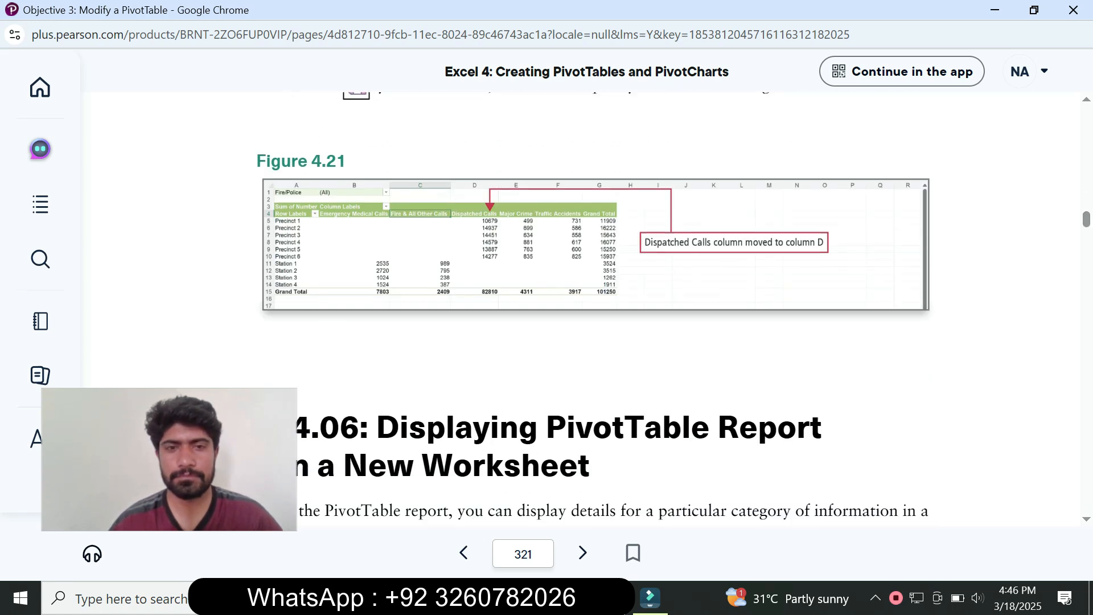
left_click(609, 598)
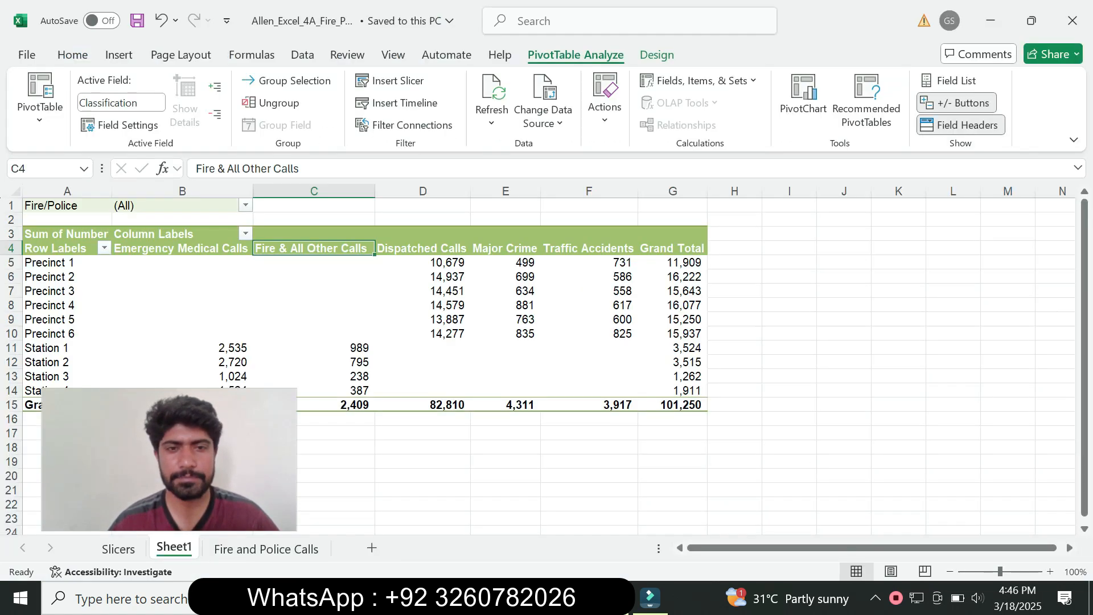
left_click(565, 598)
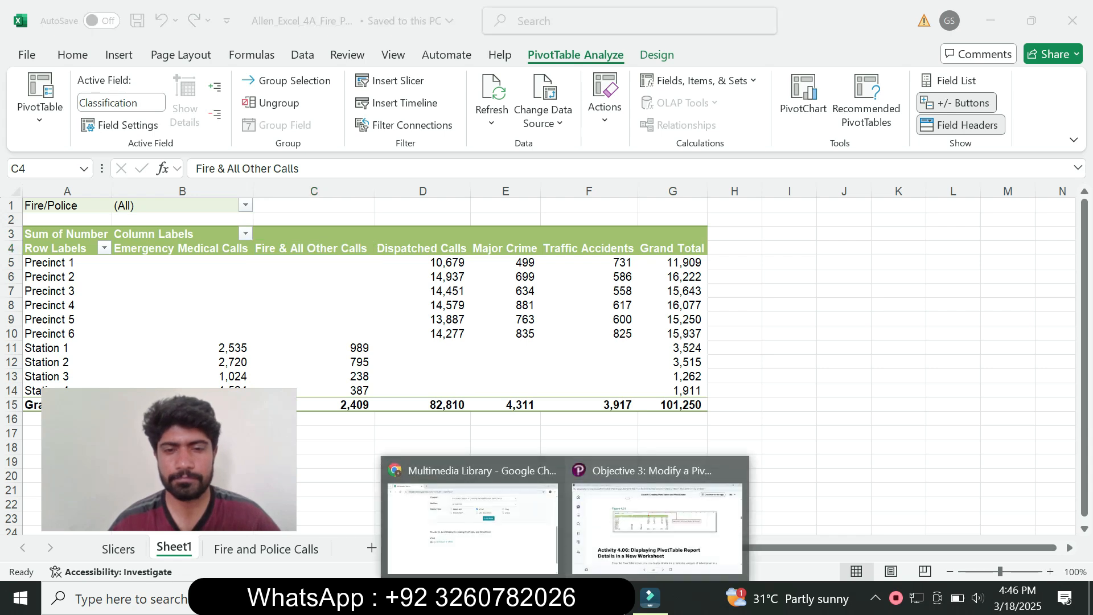
left_click(659, 519)
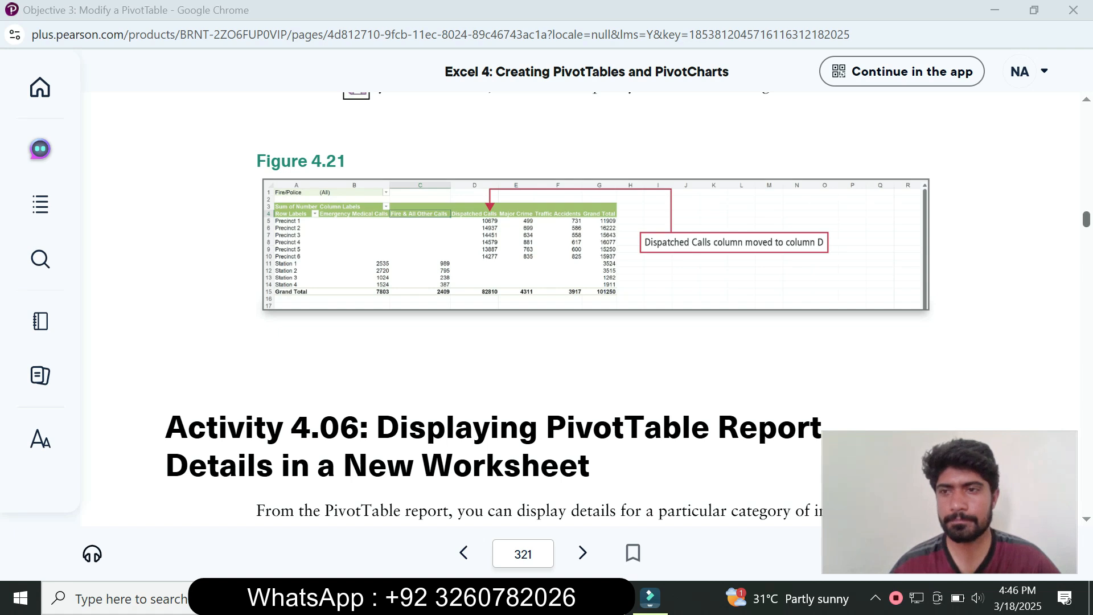
- Read step 1 of Activity 4.06 in the textbook and select the Major Crime total in cell E15 in Excel
scroll(581, 307, "down", 7)
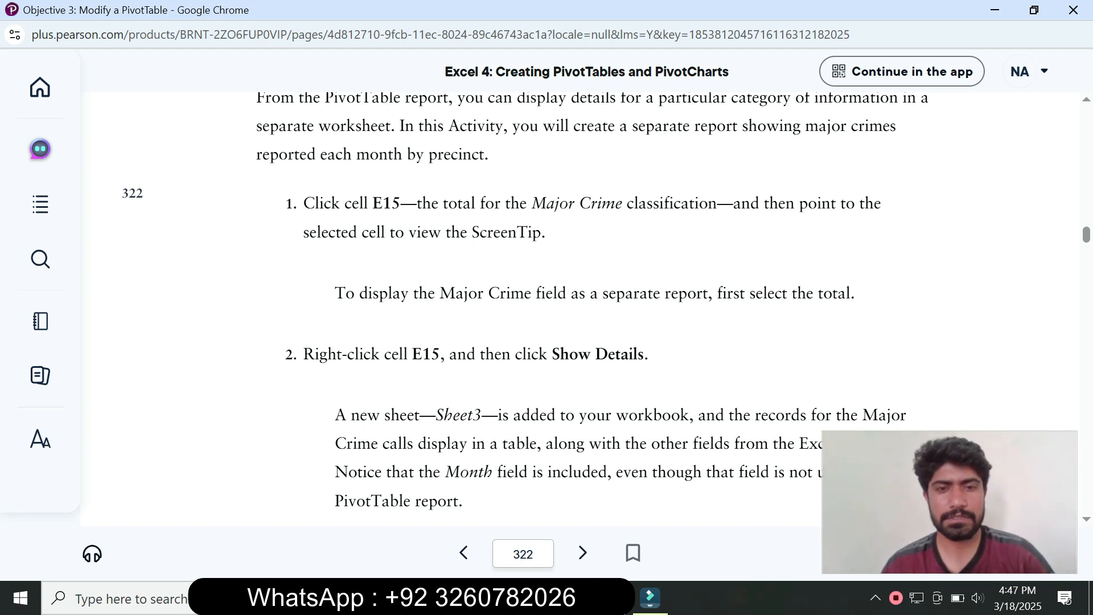
key("alt+Tab")
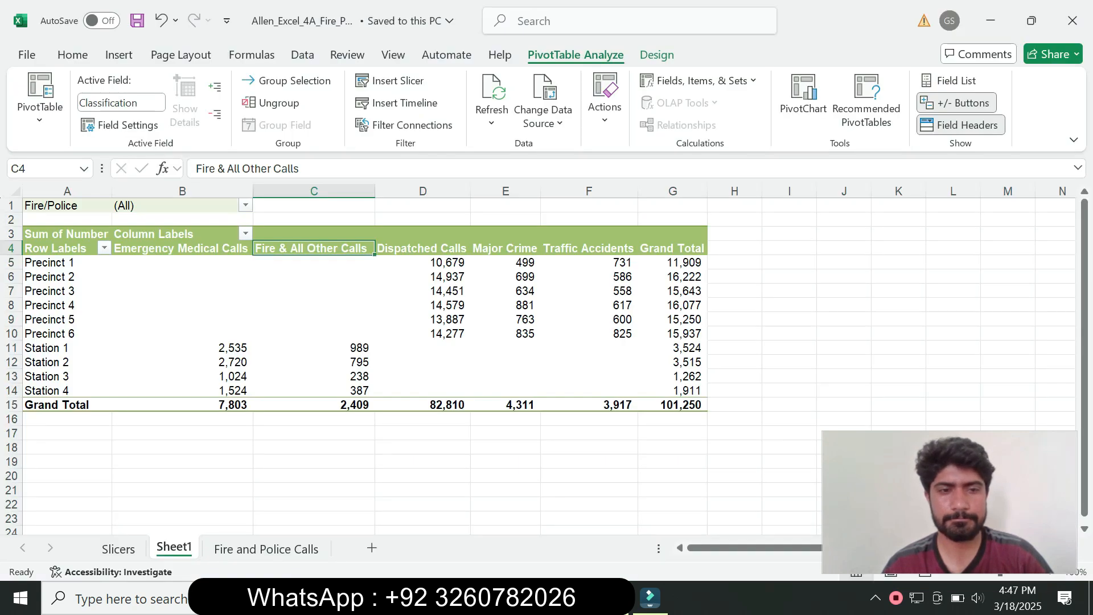
left_click(493, 403)
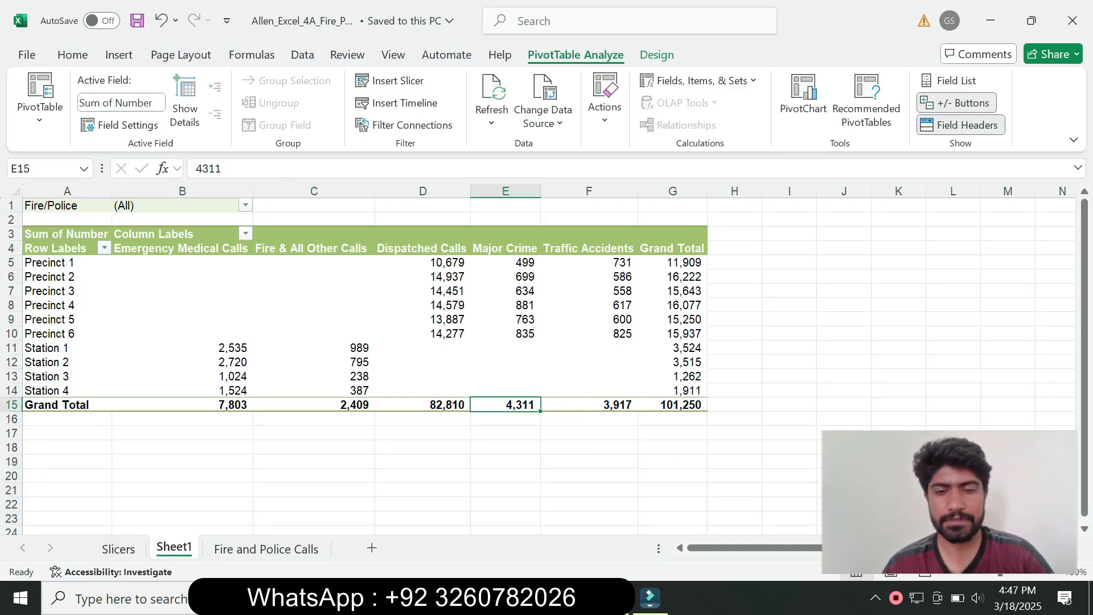
- Read textbook step 2, and in Excel show the details of the Major Crime total in cell E15 on a new sheet
mouse_move(569, 597)
left_click(661, 520)
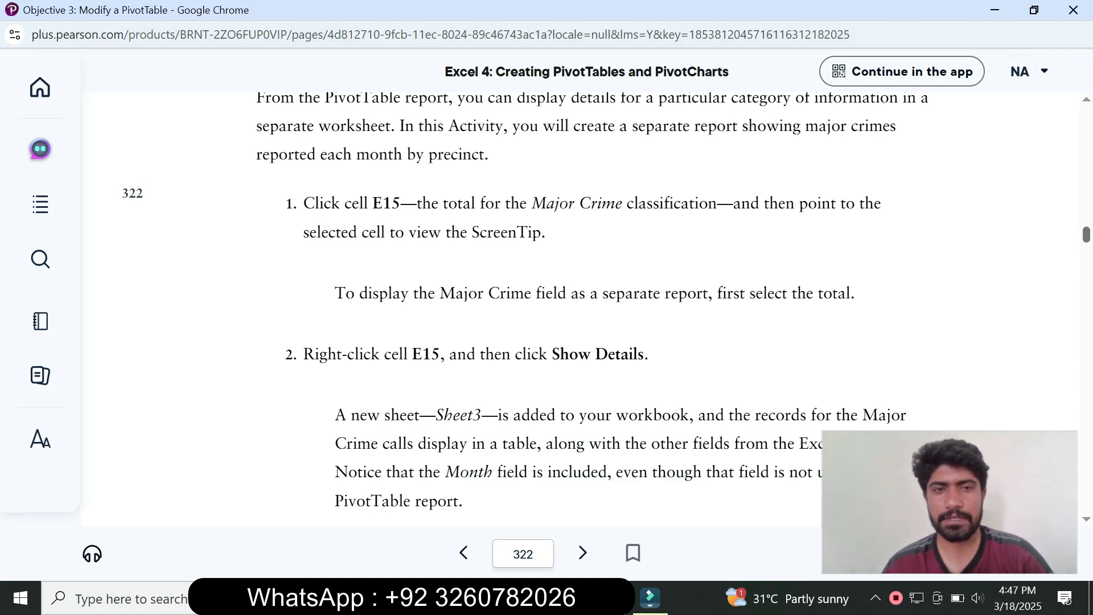
scroll(525, 301, "down", 3)
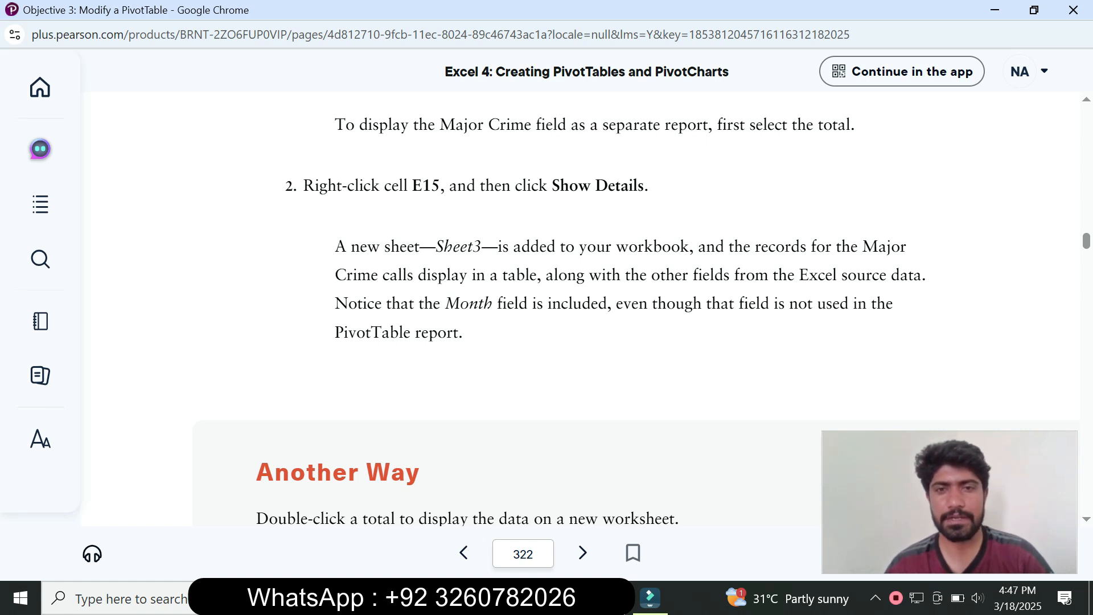
key("alt+Tab")
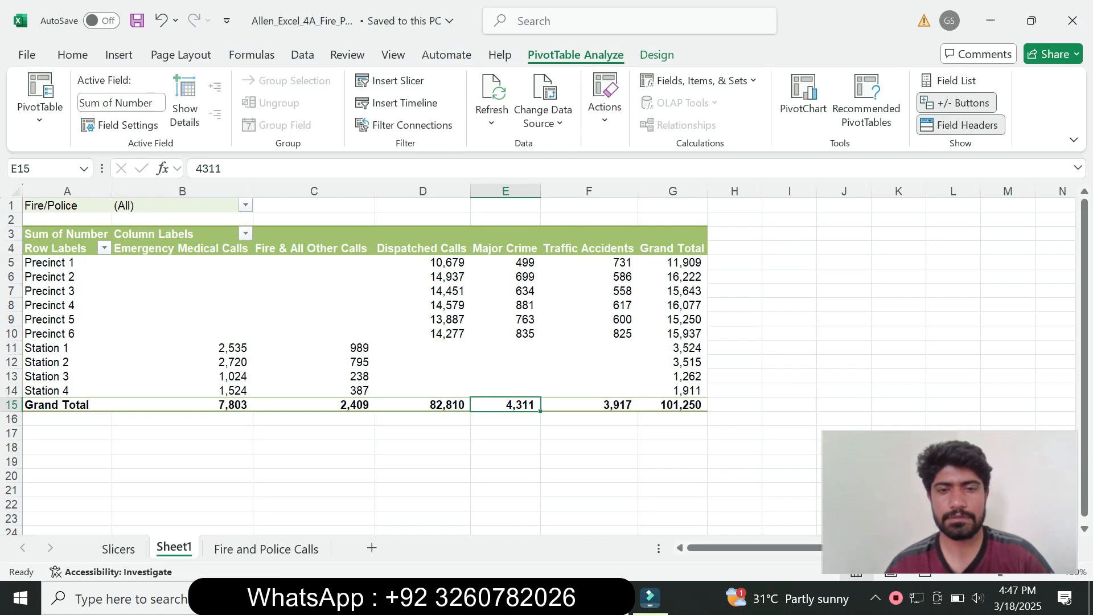
right_click(512, 405)
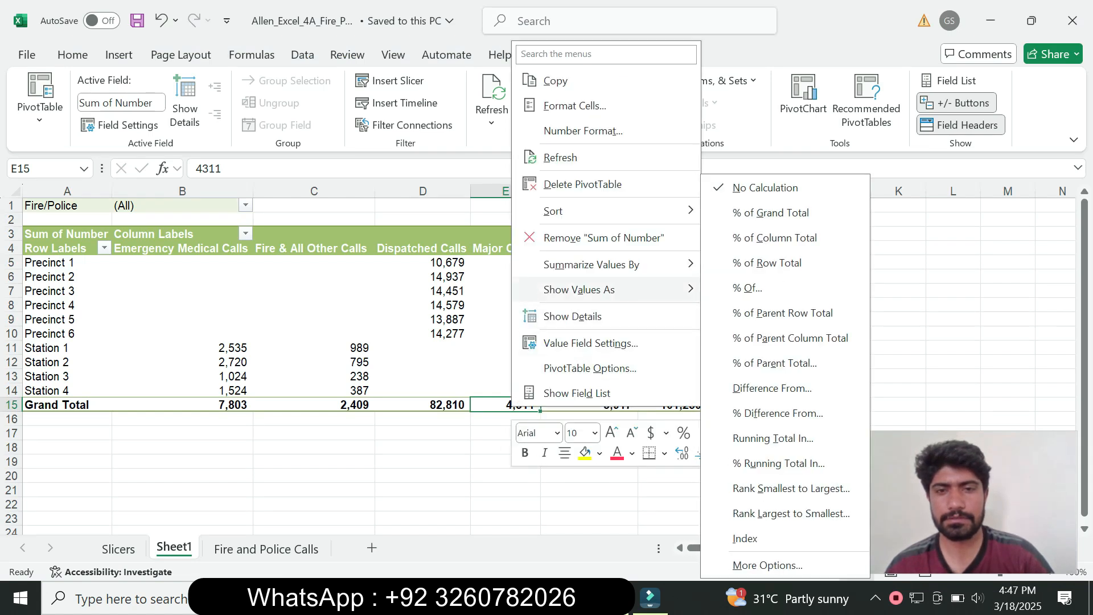
left_click(572, 316)
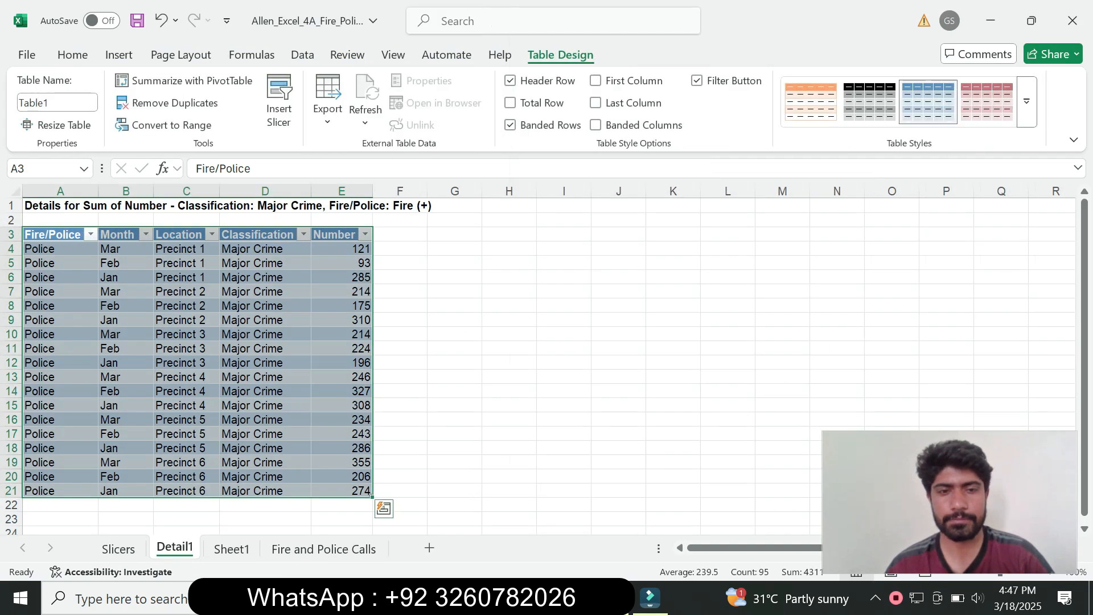
- Read on to step 4 of Activity 4.06 in the textbook and compare its figure with the Detail1 sheet in Excel
key("alt+Tab")
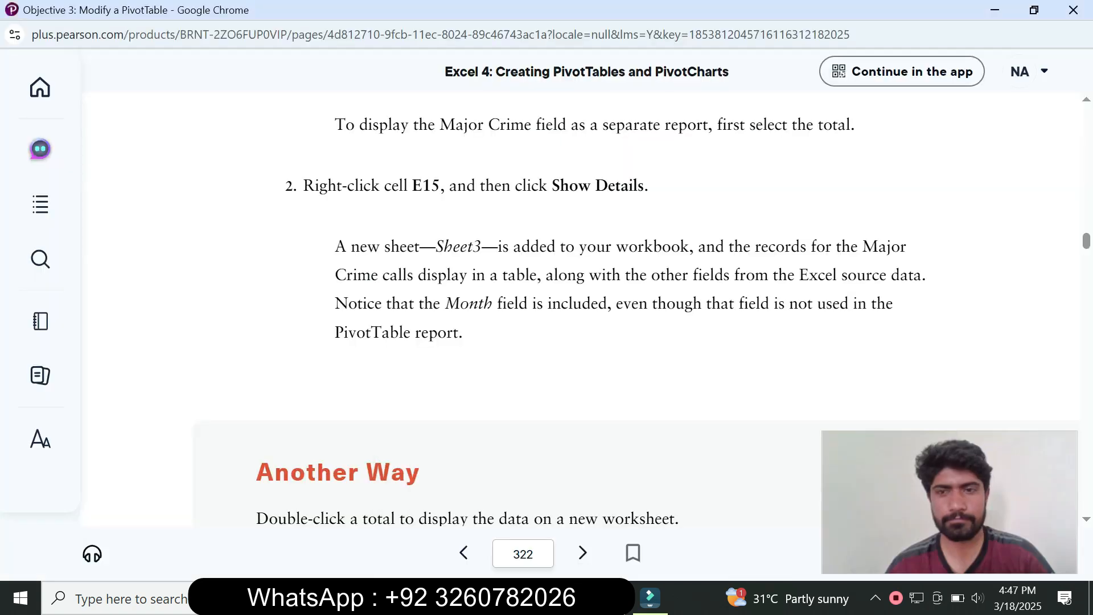
scroll(626, 307, "down", 10)
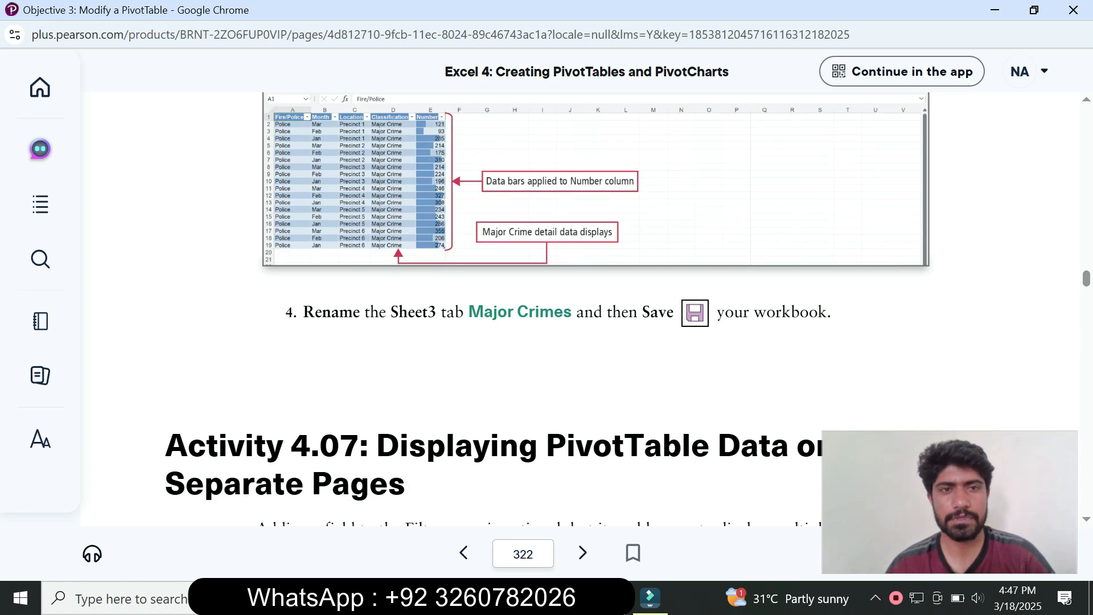
key("alt+Tab")
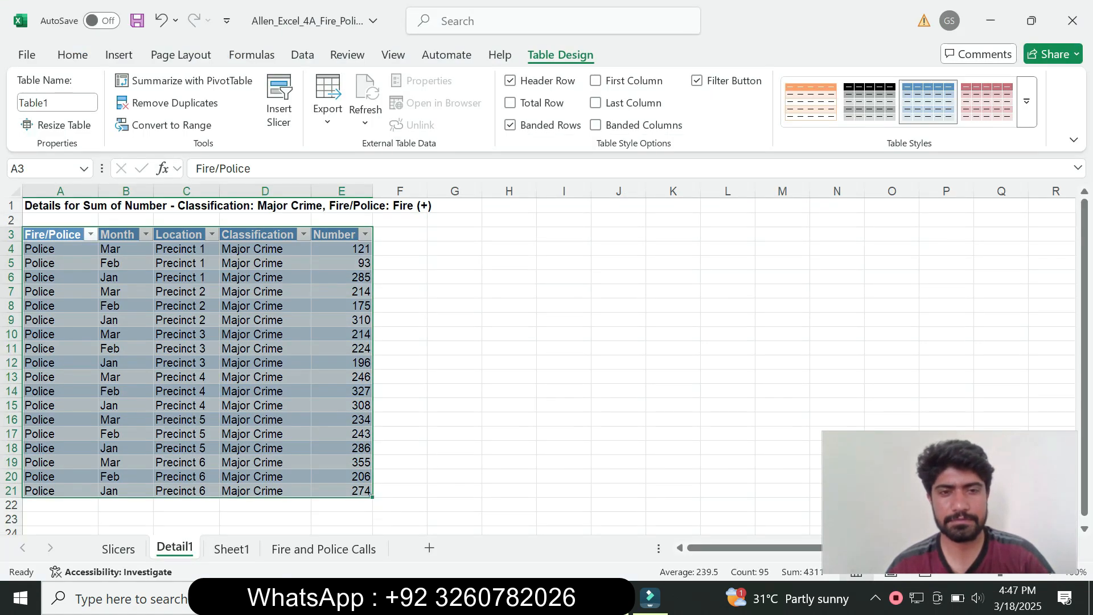
mouse_move(566, 598)
left_click(657, 518)
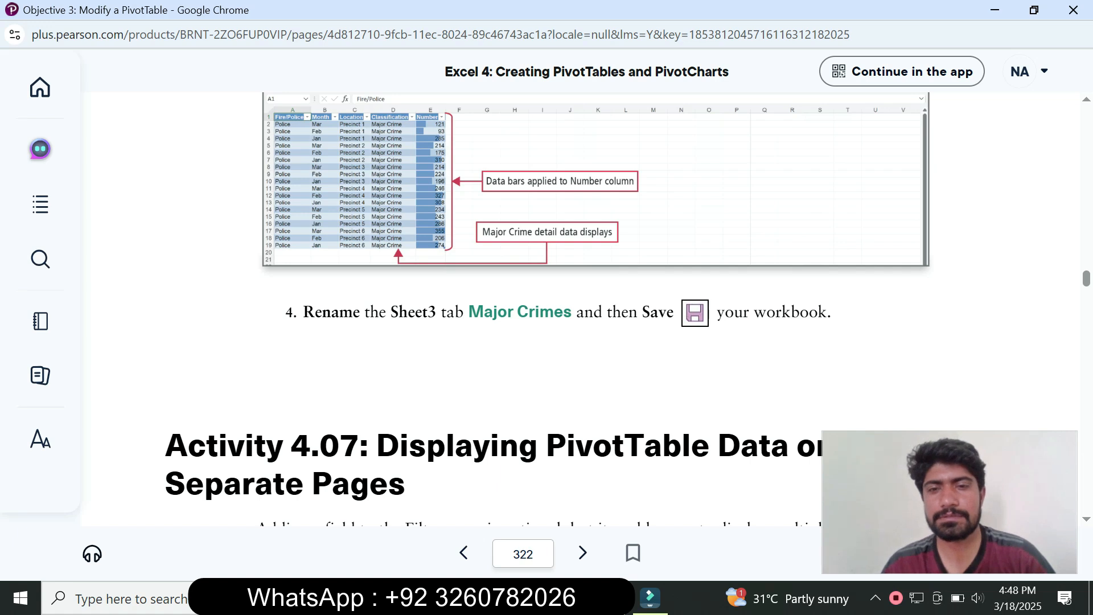
- Copy the sheet name Major Crimes from textbook step 4, recheck the instruction, and switch to Excel
left_click_drag(469, 312, 571, 312)
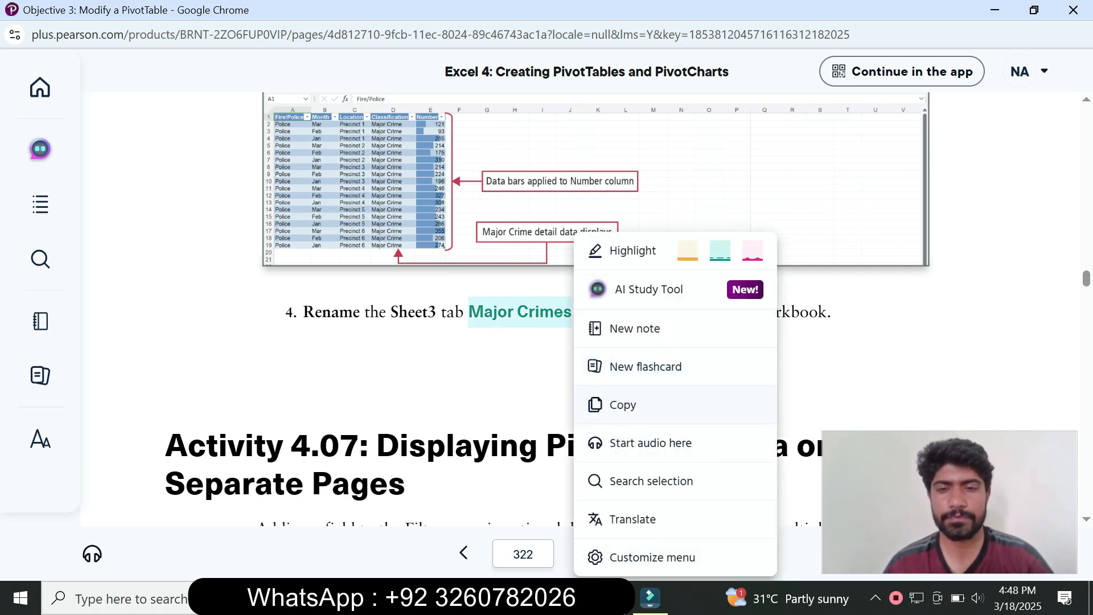
left_click(622, 404)
key("alt+Tab")
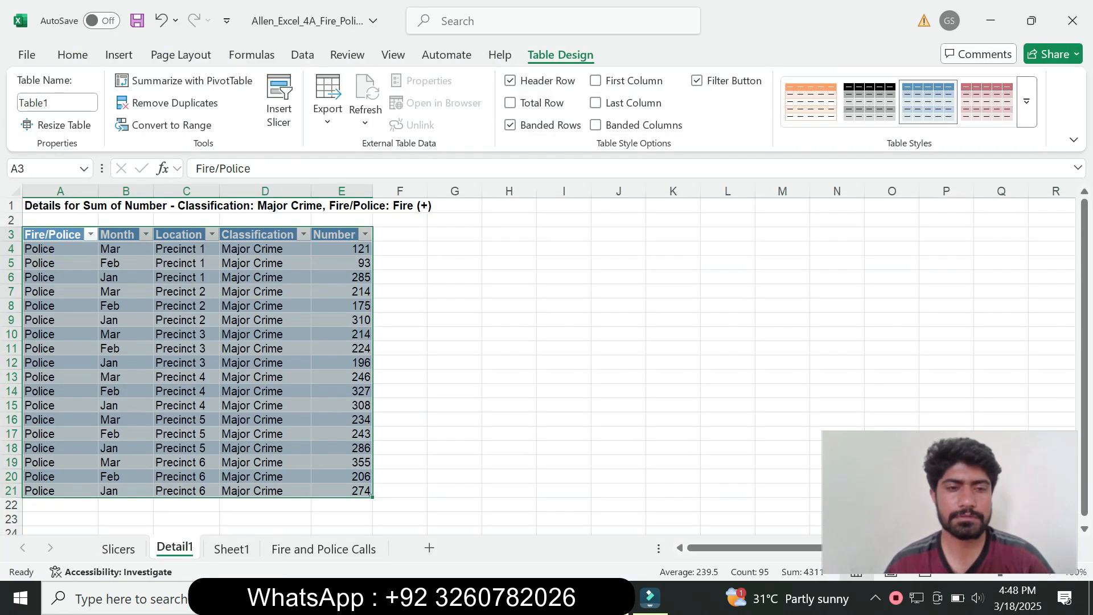
left_click(565, 597)
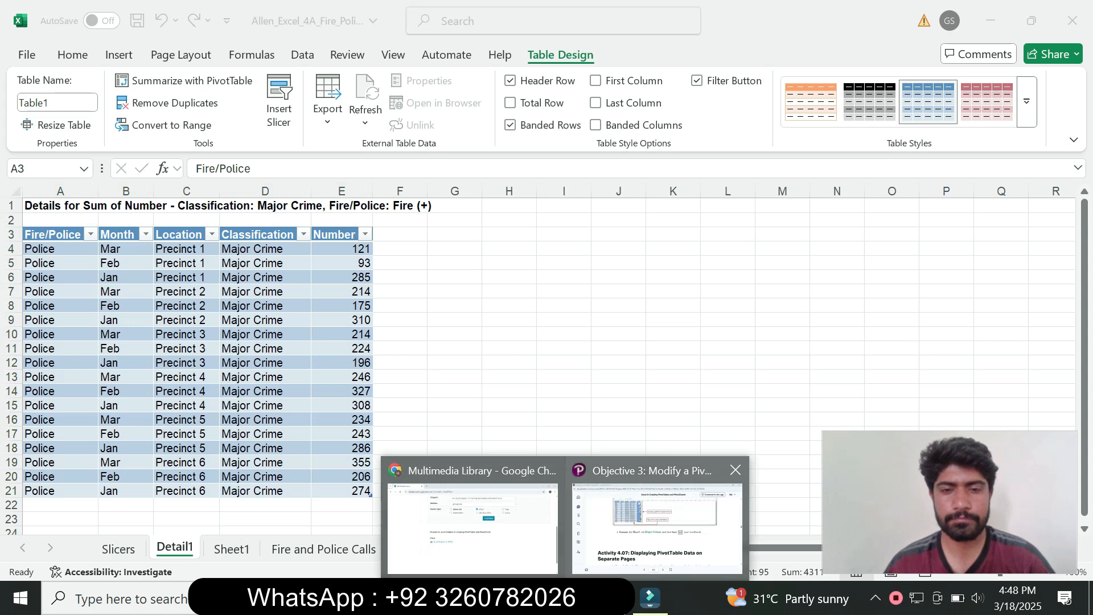
left_click(657, 519)
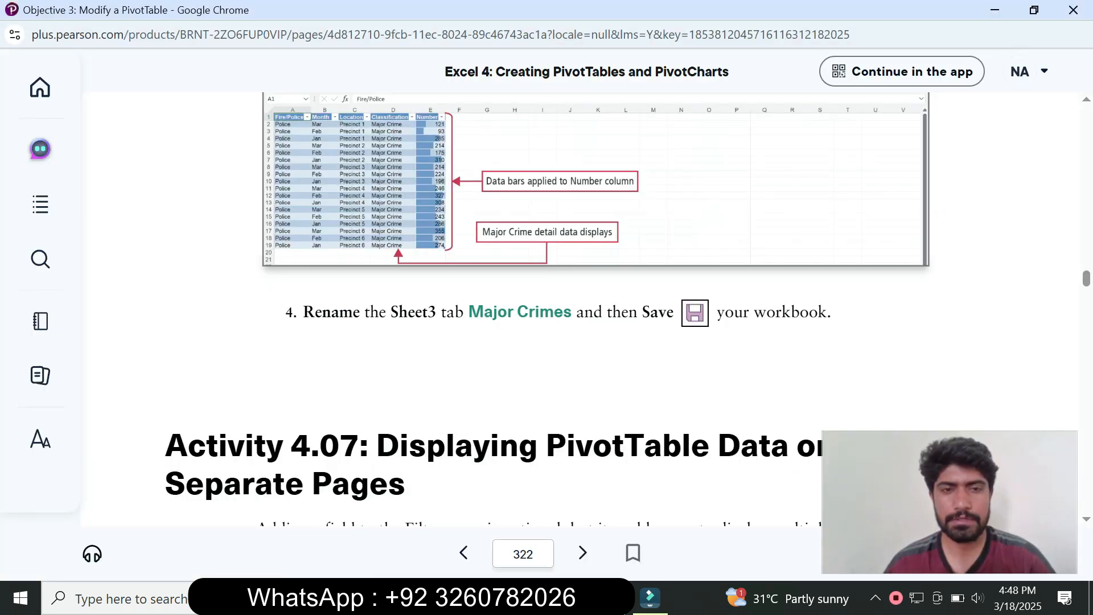
key("alt+Tab")
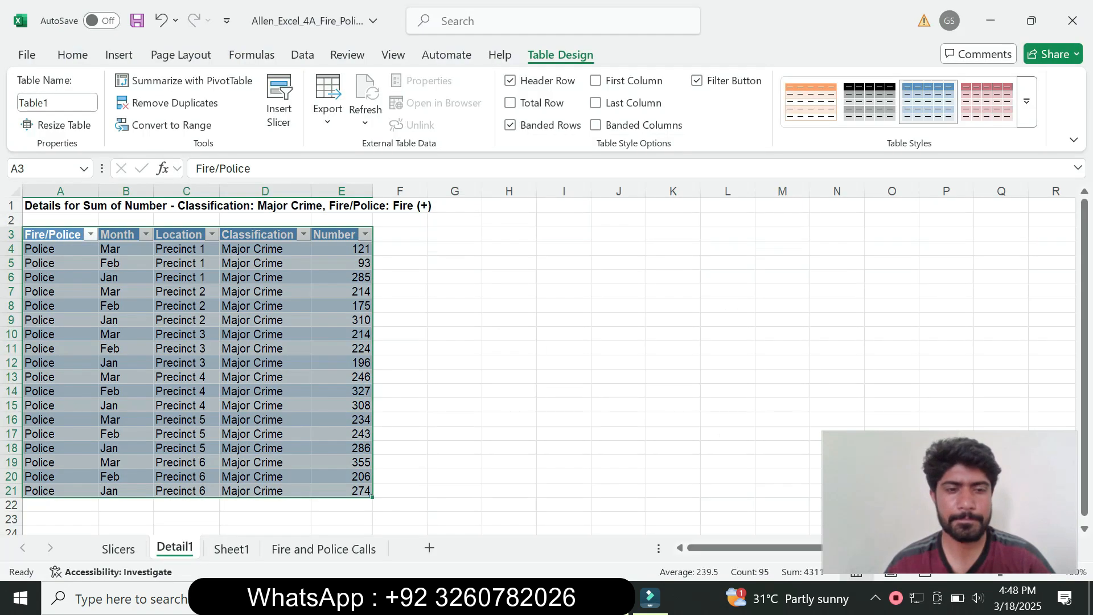
- Rename the Detail1 sheet as Major Crimes and return to step 4 in the textbook
right_click(164, 546)
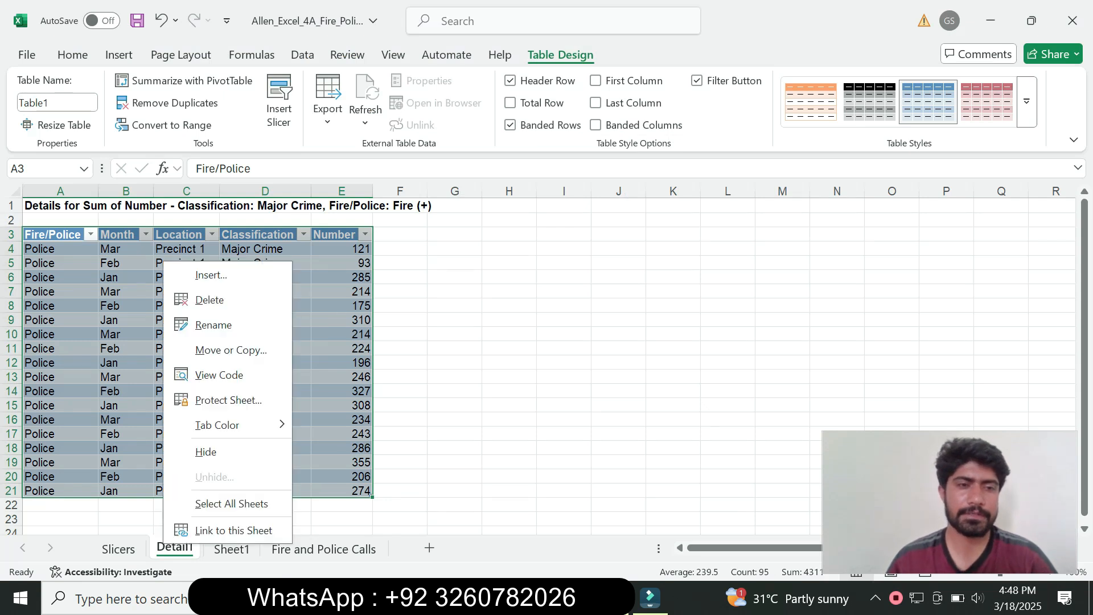
left_click(205, 325)
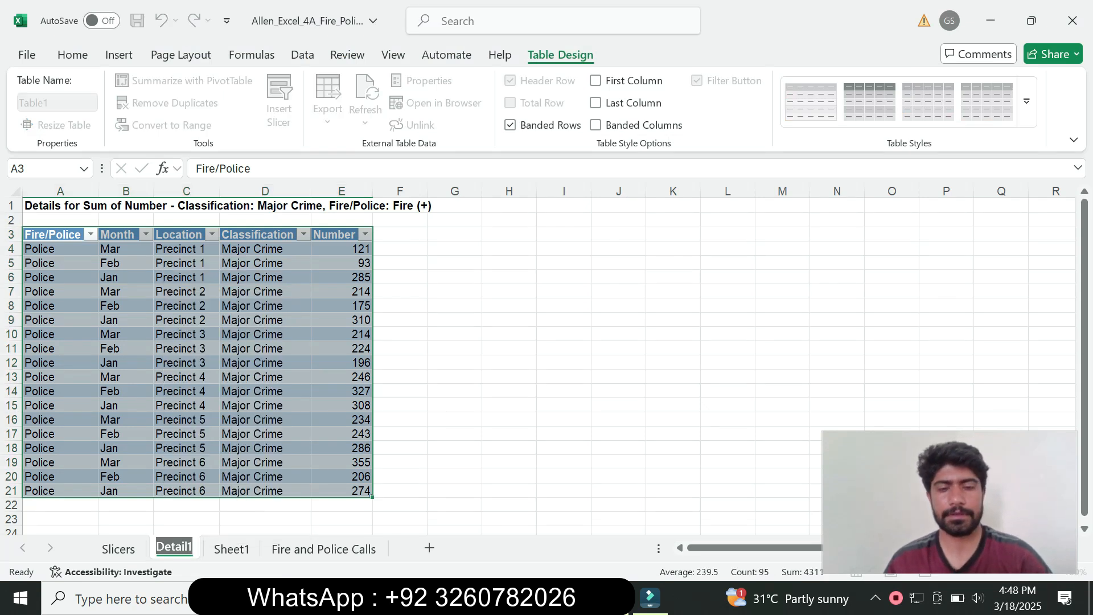
type("Major Crimes")
key("Return")
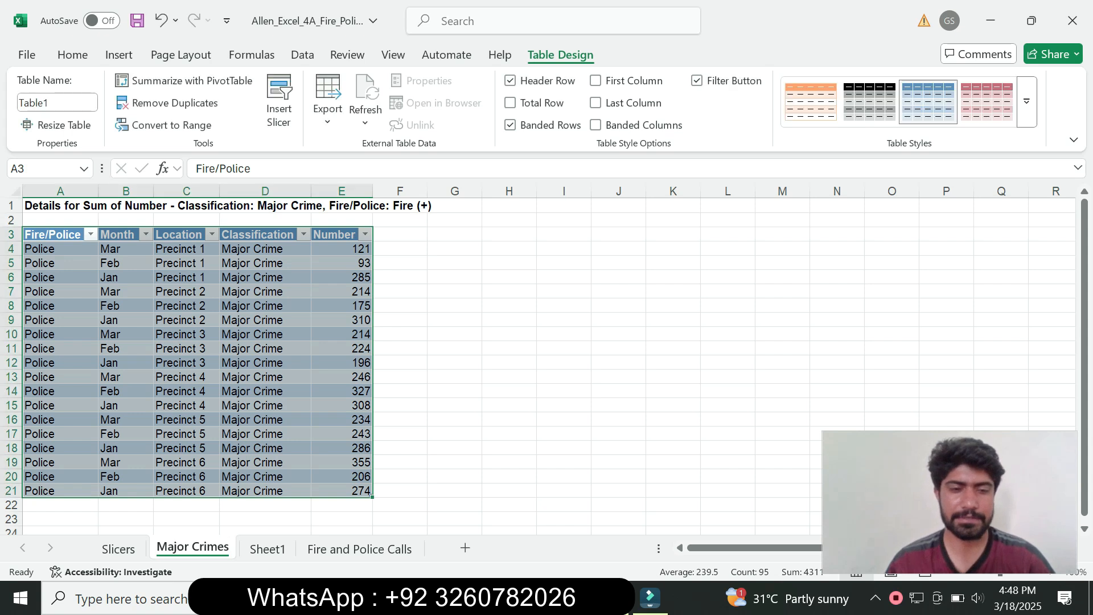
left_click(565, 597)
left_click(657, 512)
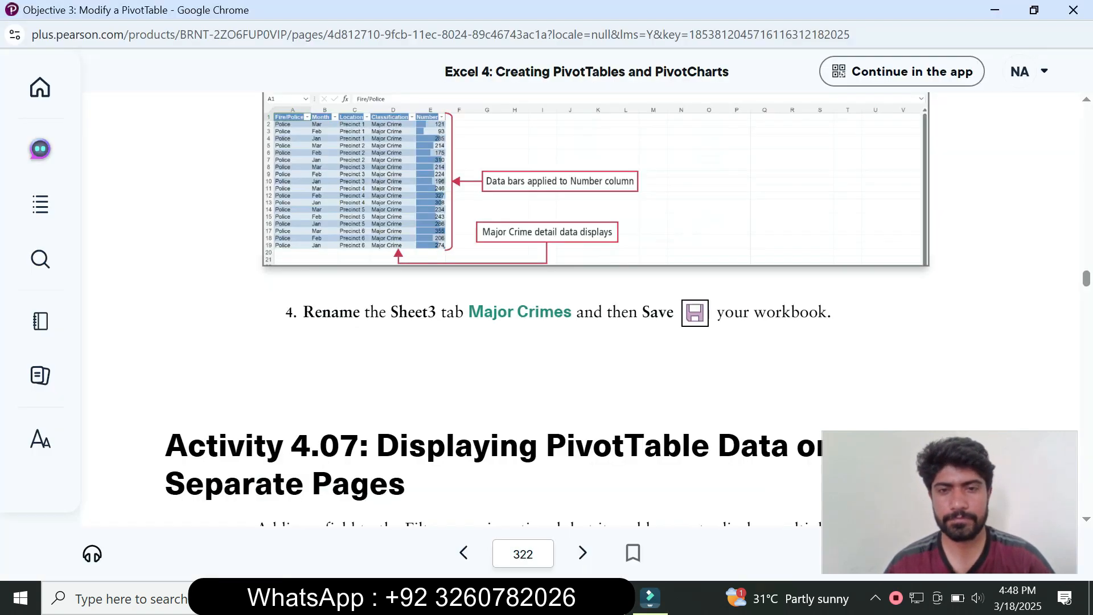
- Save the workbook in Excel, then read on to Activity 4.07 in the textbook
key("alt+Tab")
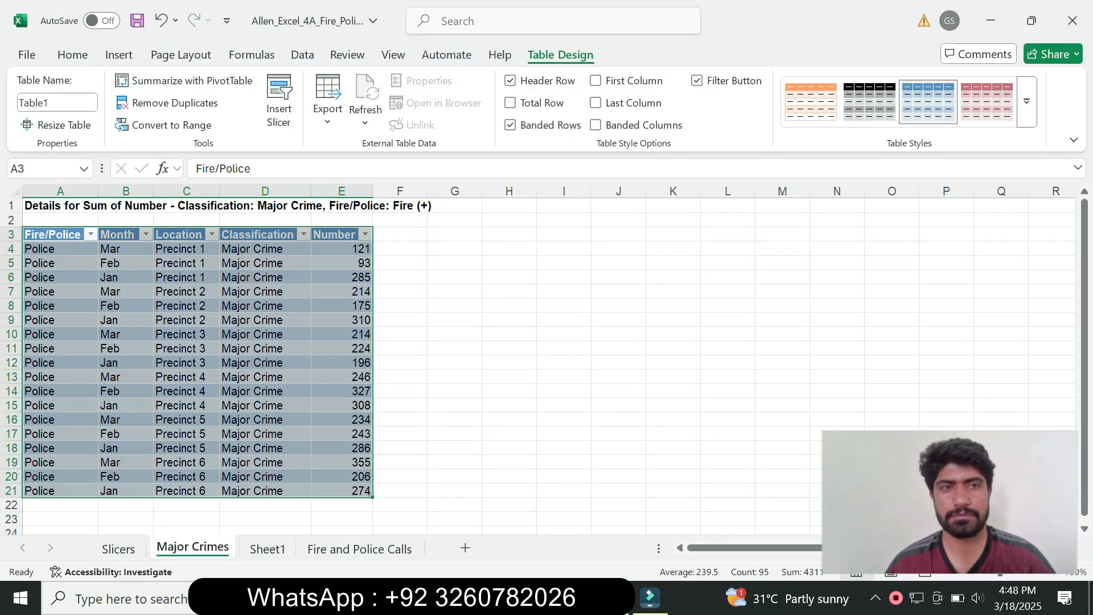
key("ctrl+s")
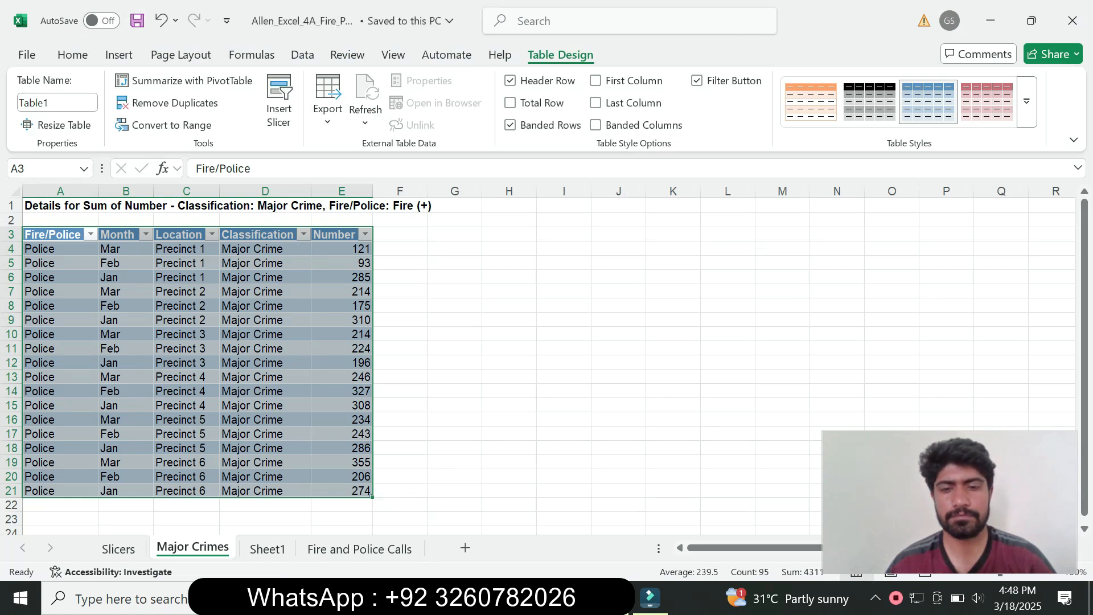
left_click(565, 598)
left_click(658, 512)
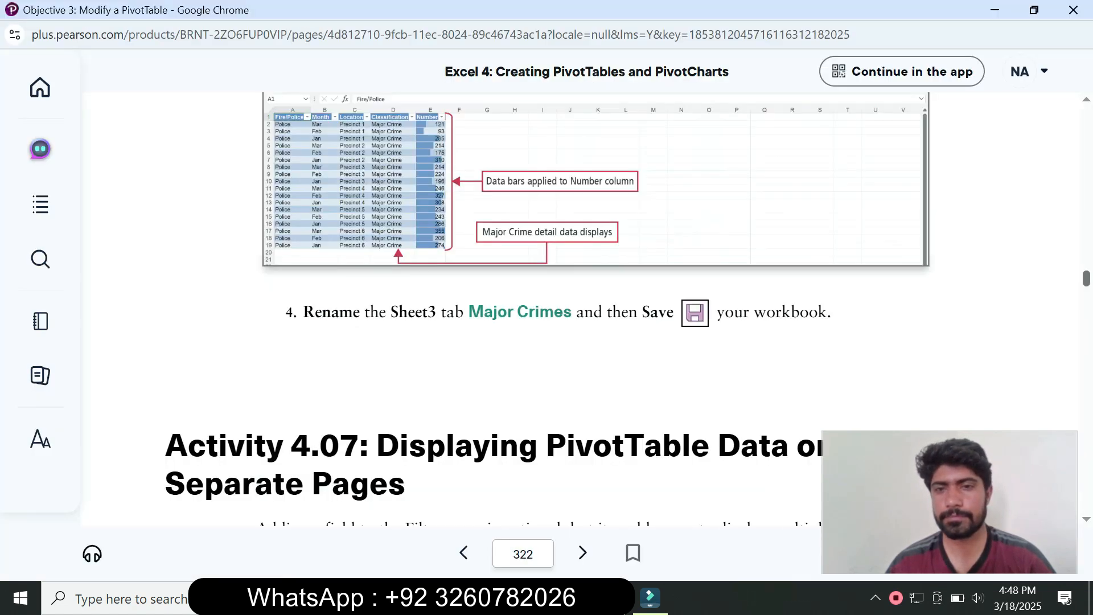
scroll(543, 308, "down", 7)
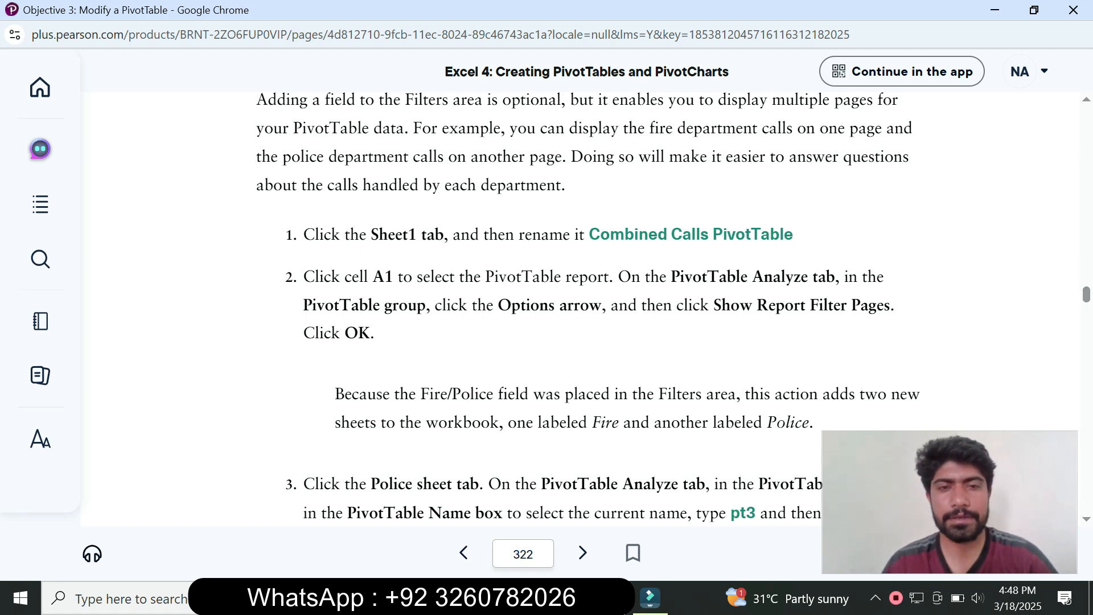
- Bring up Sheet1 in Excel, then copy the name Combined Calls PivotTable from step 1 of Activity 4.07 in the textbook
key("alt+Tab")
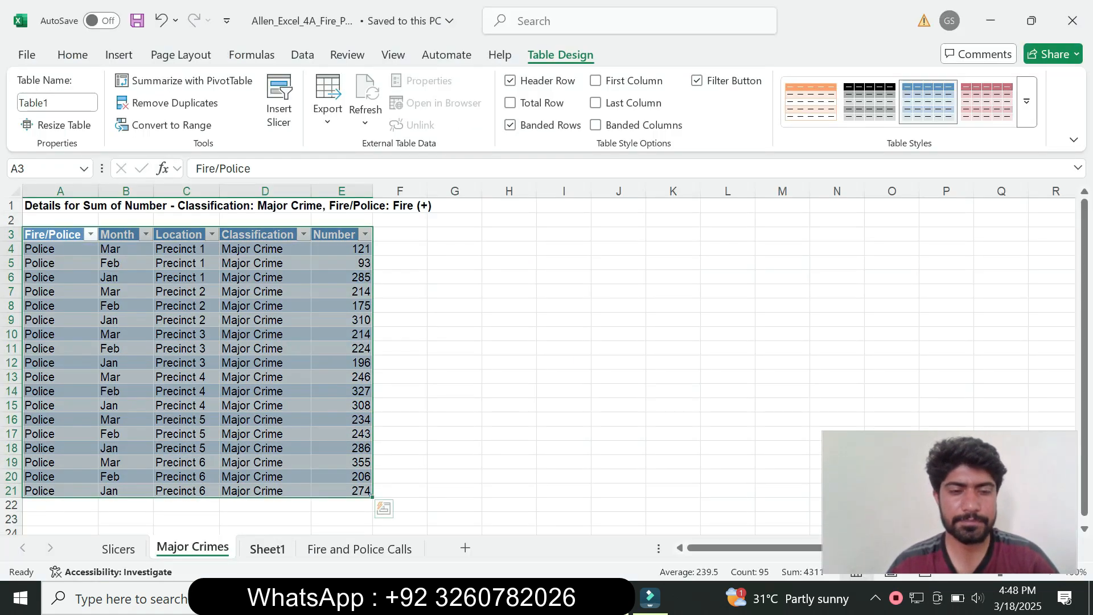
left_click(268, 547)
left_click(644, 507)
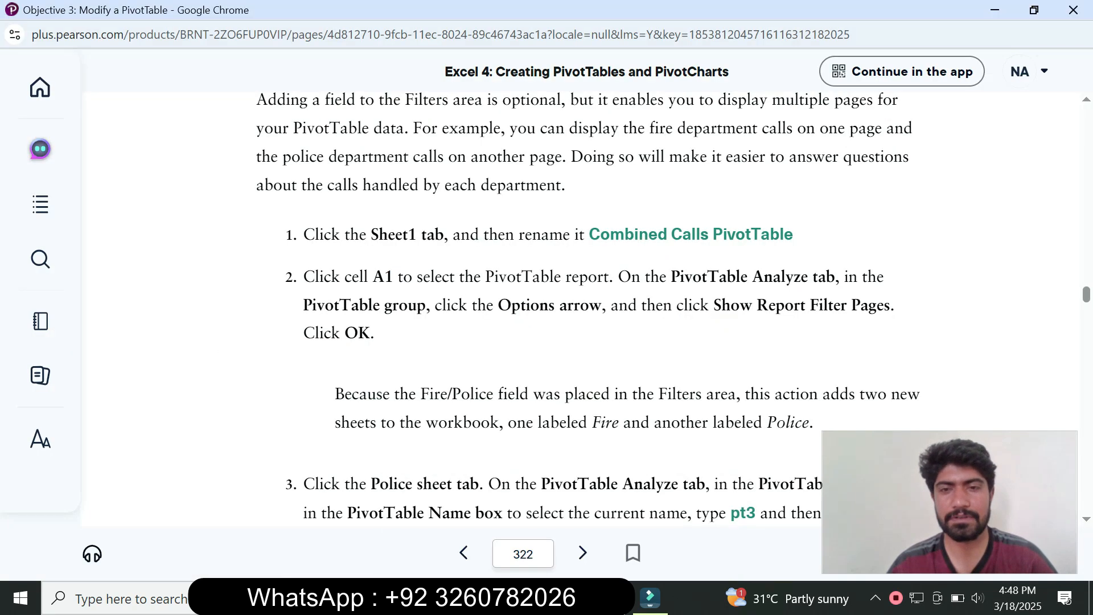
left_click_drag(590, 234, 791, 234)
key("ctrl+c")
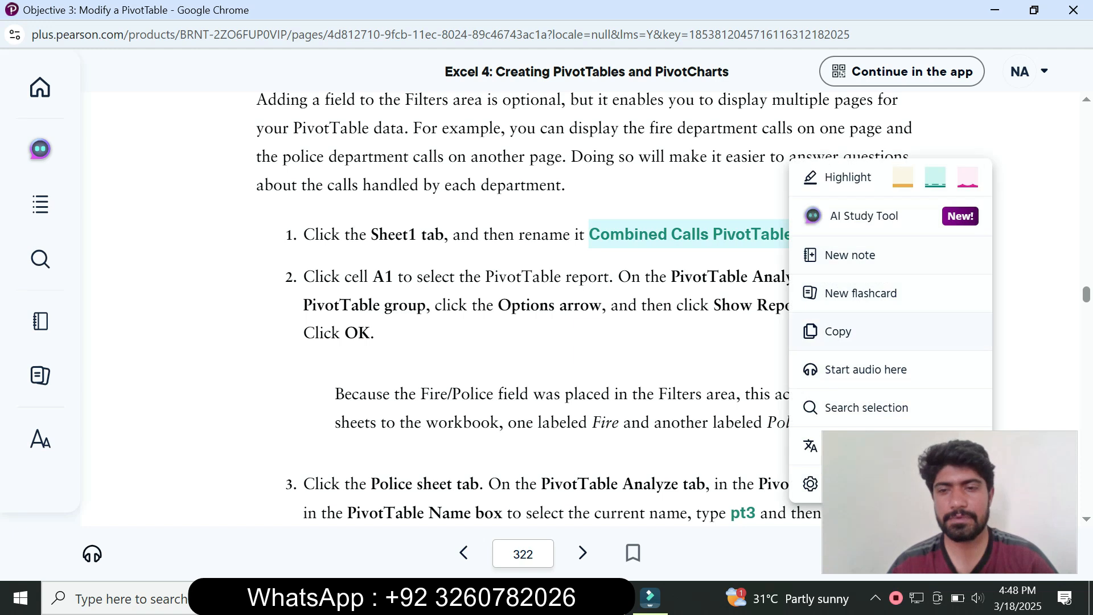
left_click(838, 331)
- Switch to Excel and rename Sheet1 as Combined Calls PivotTable
key("alt+Tab")
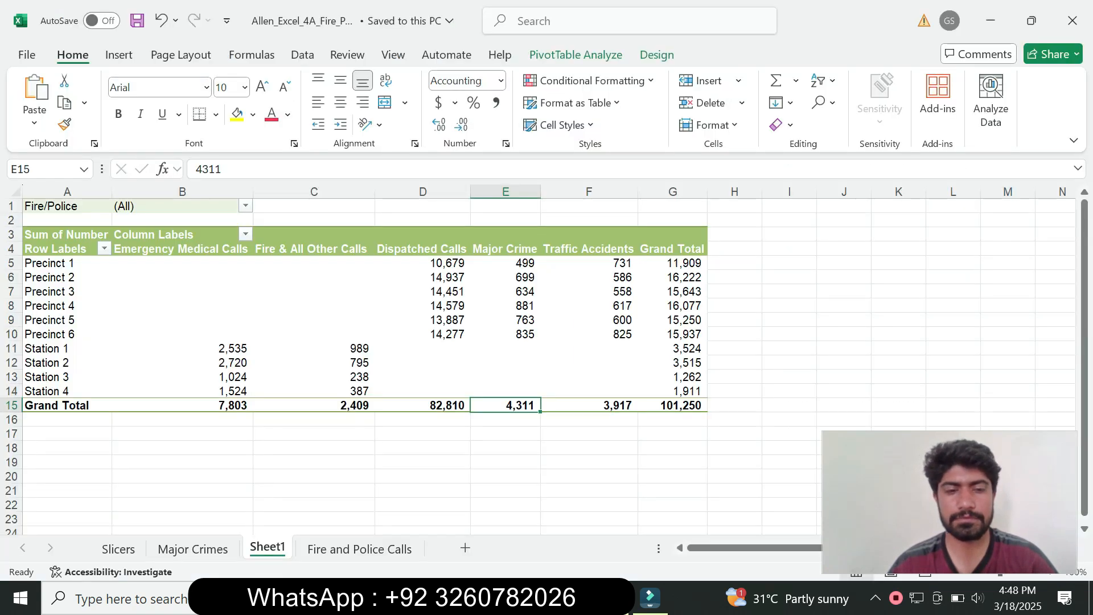
right_click(278, 547)
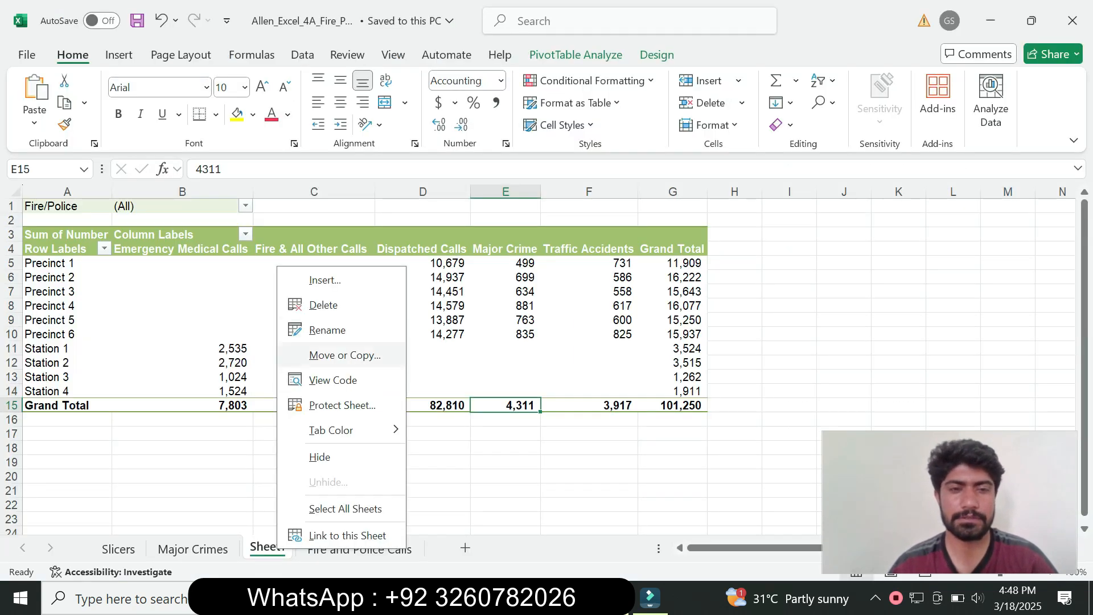
left_click(328, 330)
key("ctrl+v")
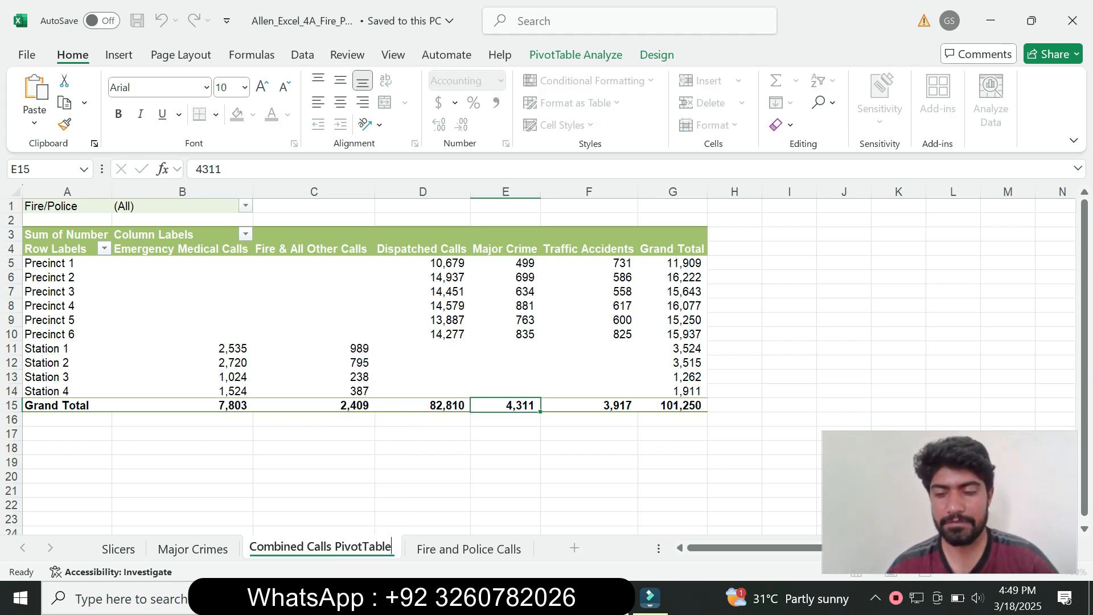
key("Return")
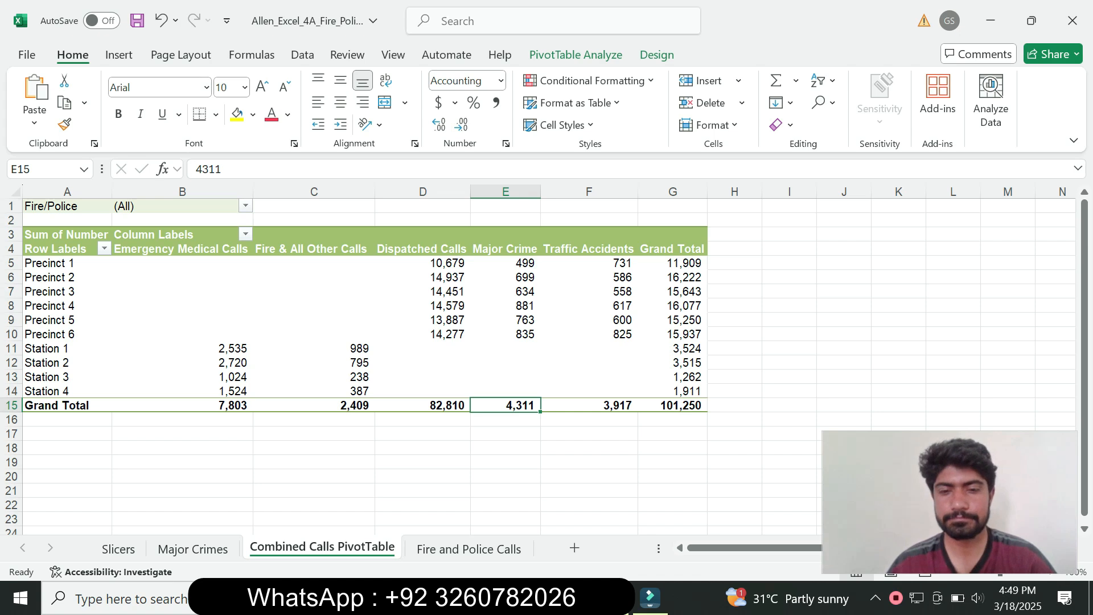
- Read textbook step 2, select cell A1 of the PivotTable report in Excel, and recheck the instruction in the textbook
left_click(565, 598)
left_click(661, 526)
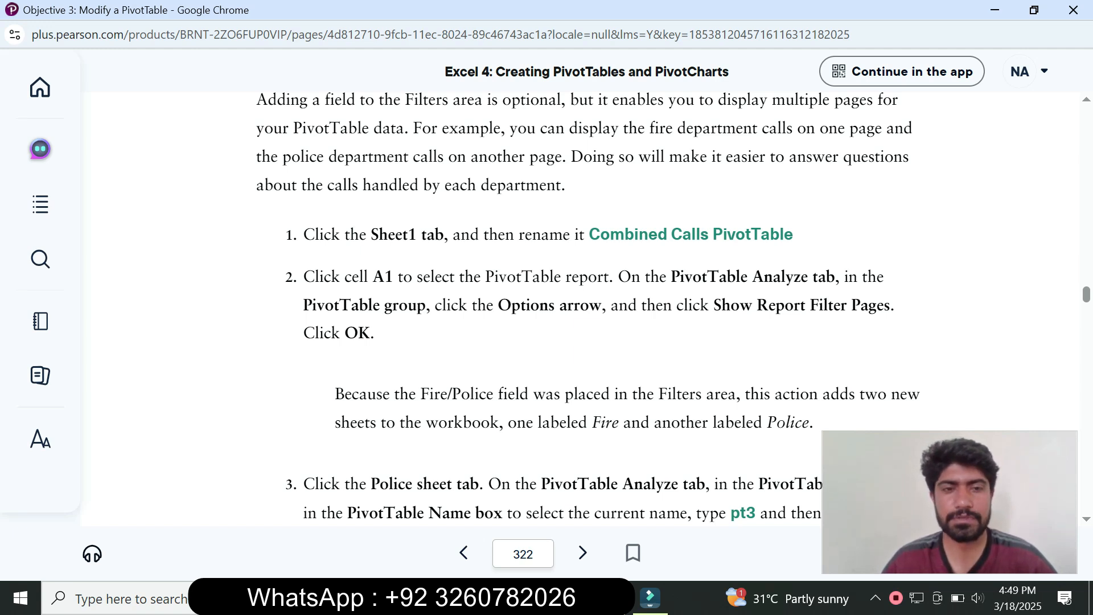
key("alt+Tab")
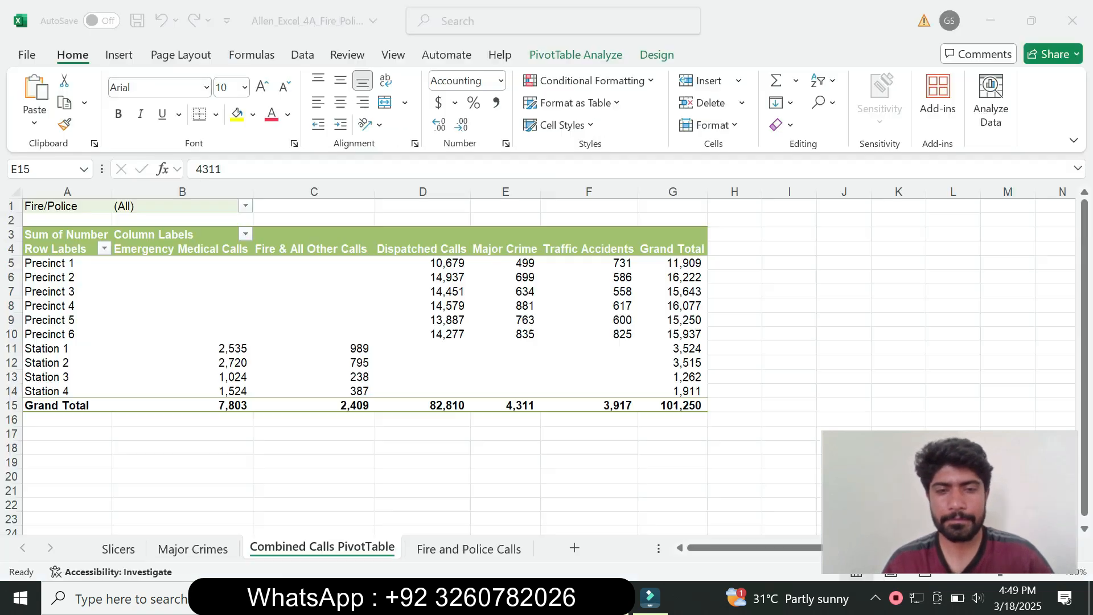
key("ctrl+Home")
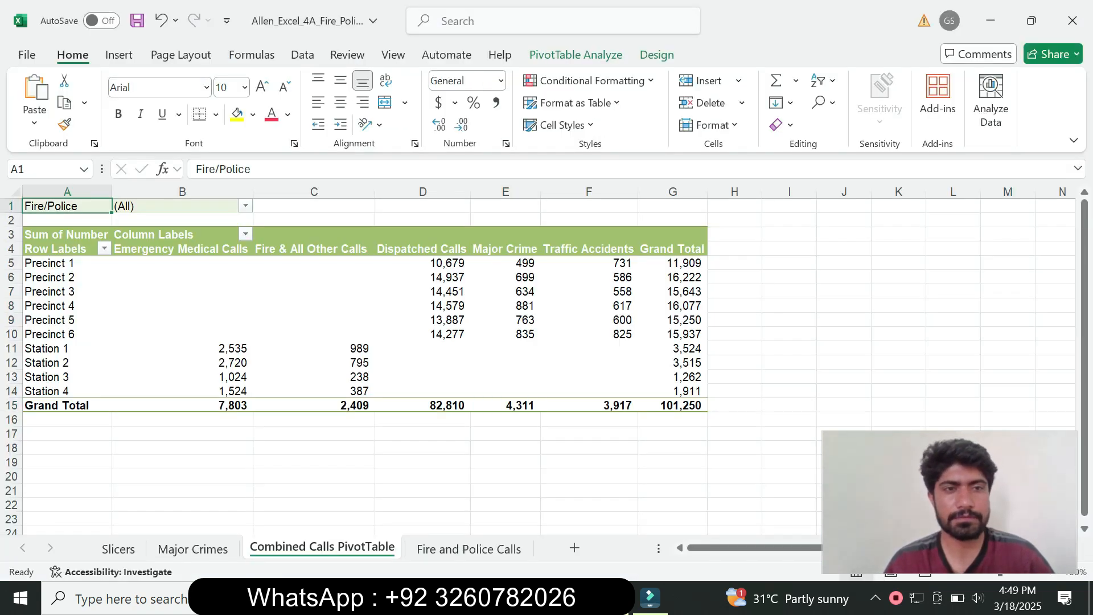
left_click(574, 598)
left_click(664, 515)
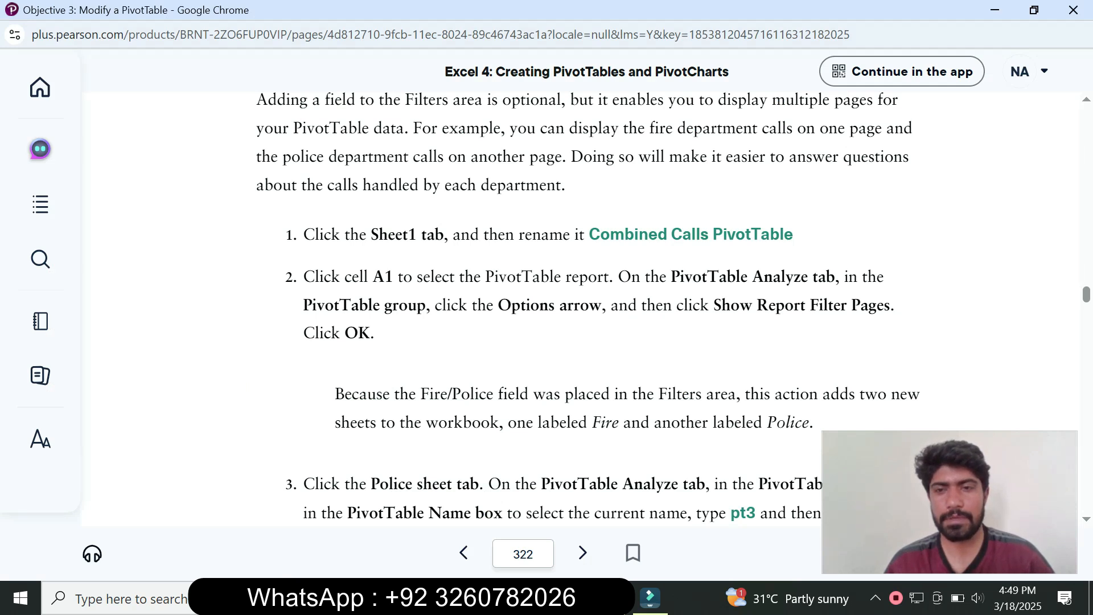
- In Excel, show the report filter pages of the Fire/Police field on separate sheets, rechecking textbook step 2 on the way
key("alt+Tab")
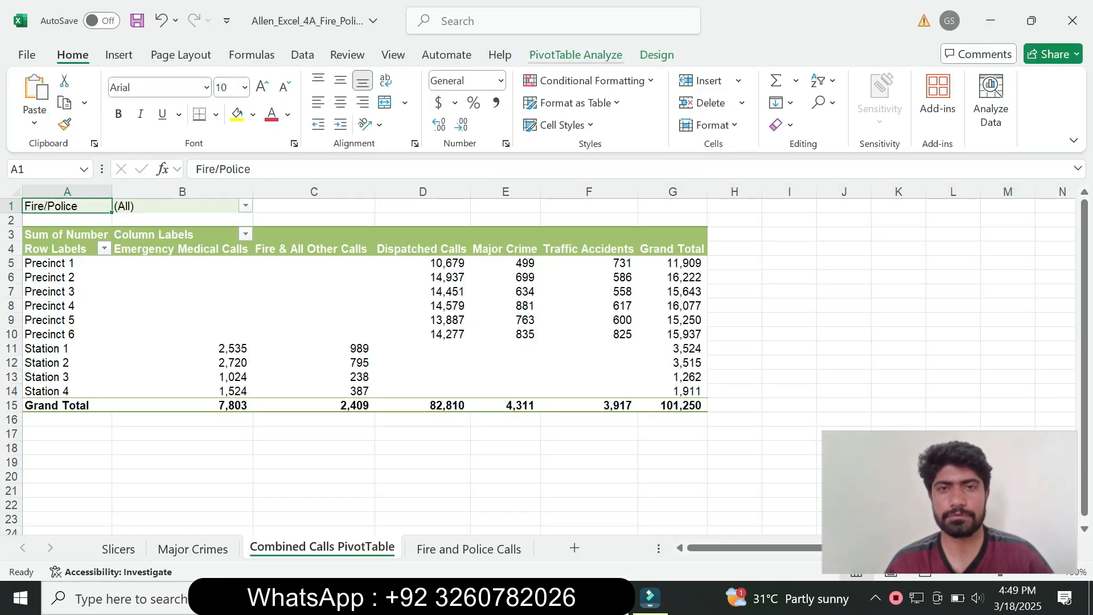
left_click(575, 55)
left_click(566, 598)
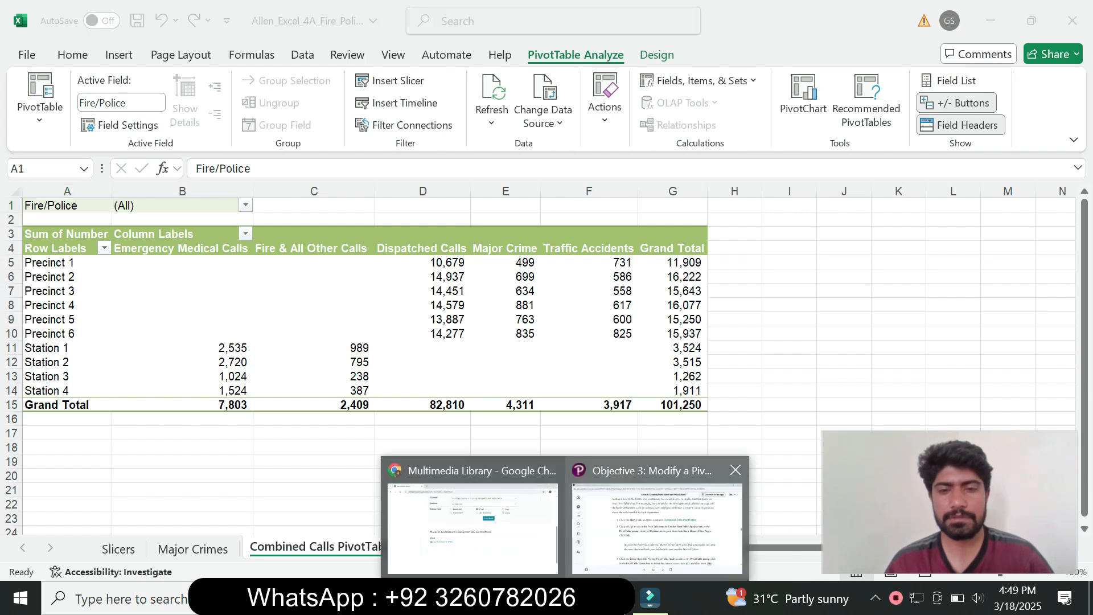
left_click(658, 529)
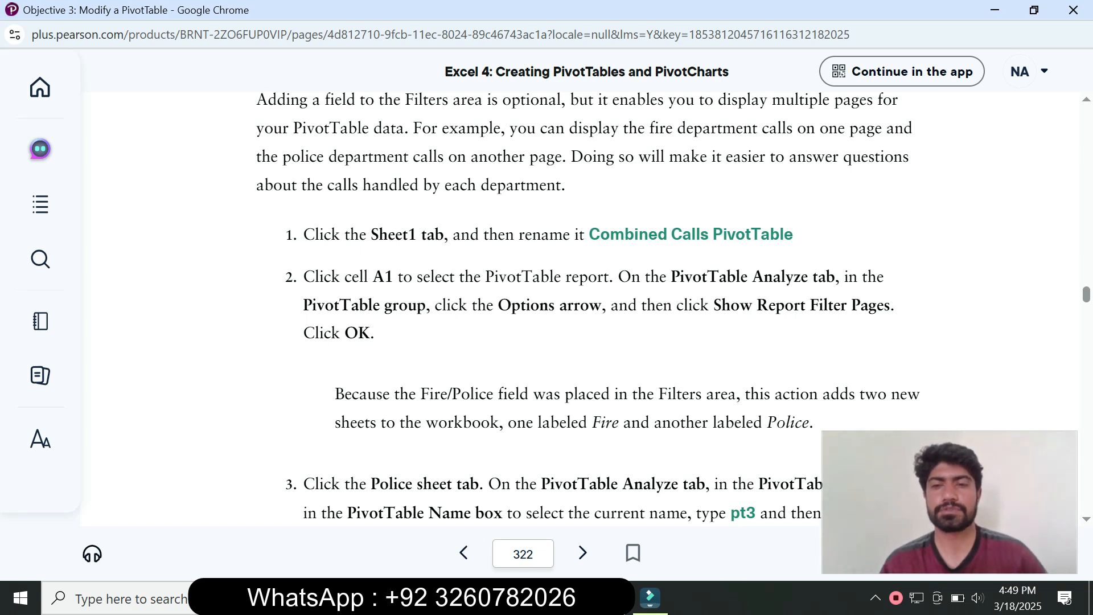
left_click(616, 598)
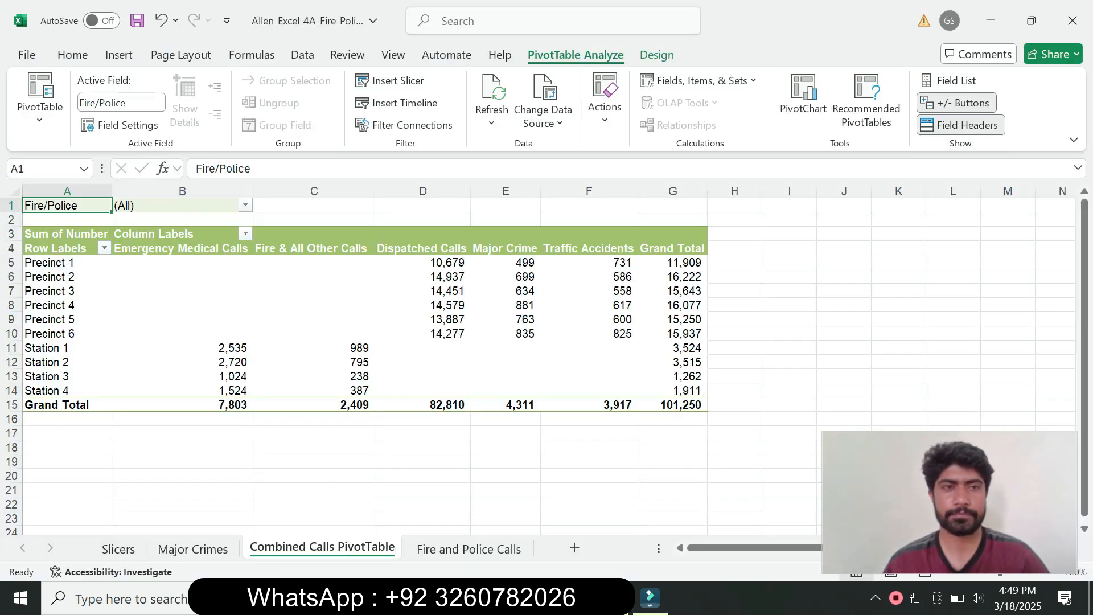
left_click(40, 107)
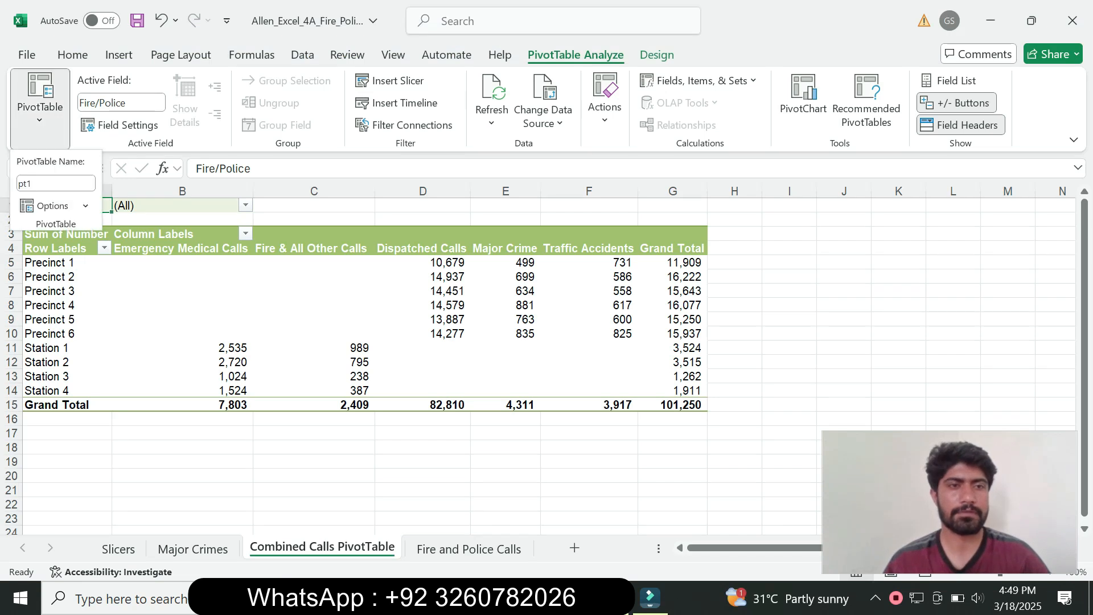
left_click(86, 206)
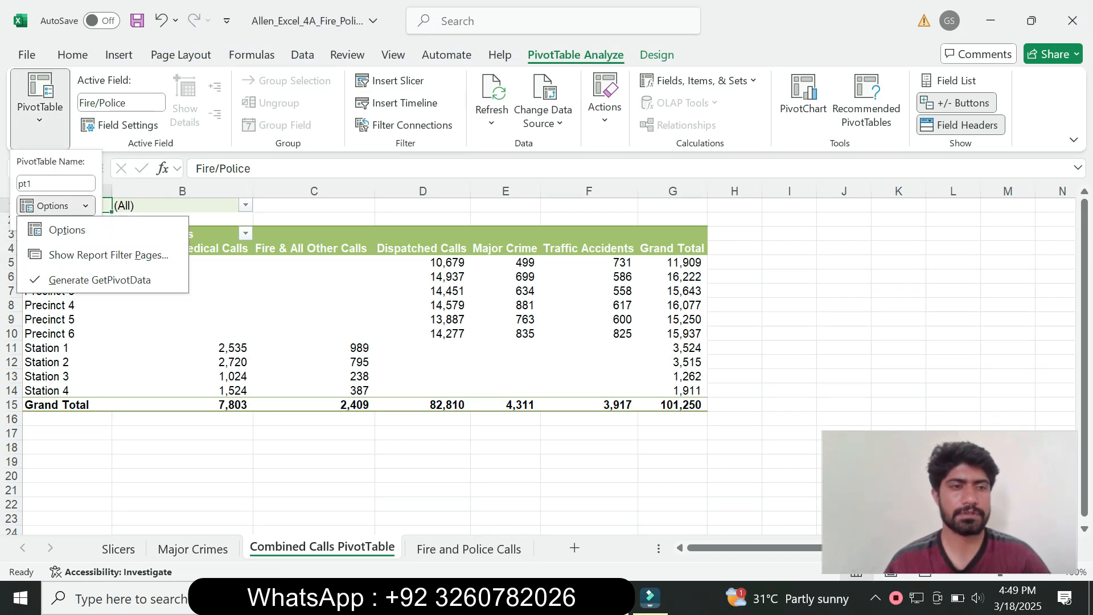
left_click(108, 255)
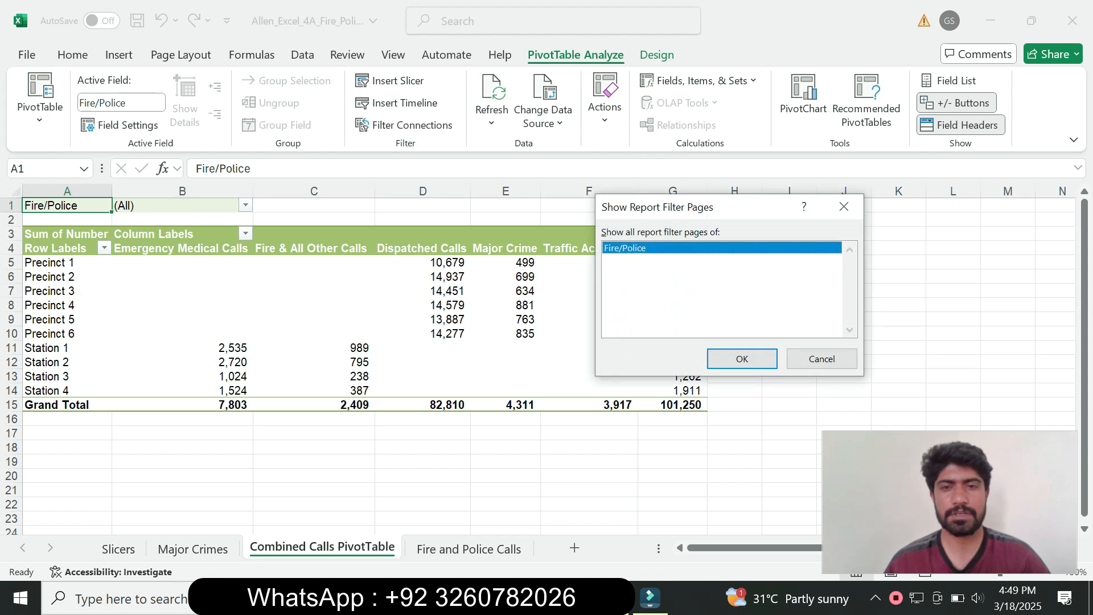
key("Return")
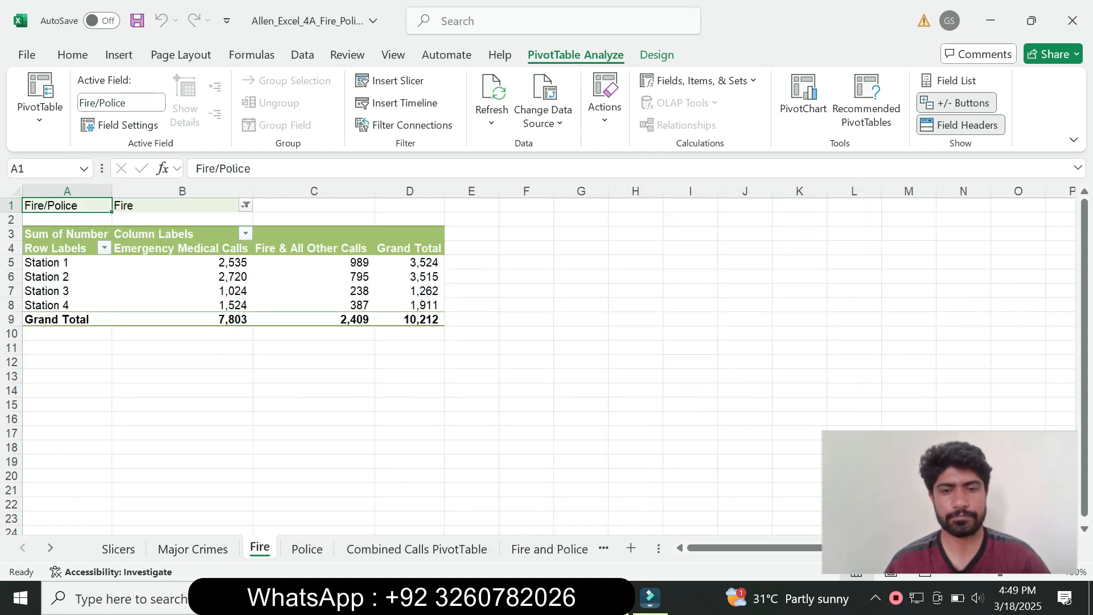
- Read step 3 of Activity 4.07 in the textbook and go to the Police sheet in Excel
left_click(566, 598)
left_click(664, 515)
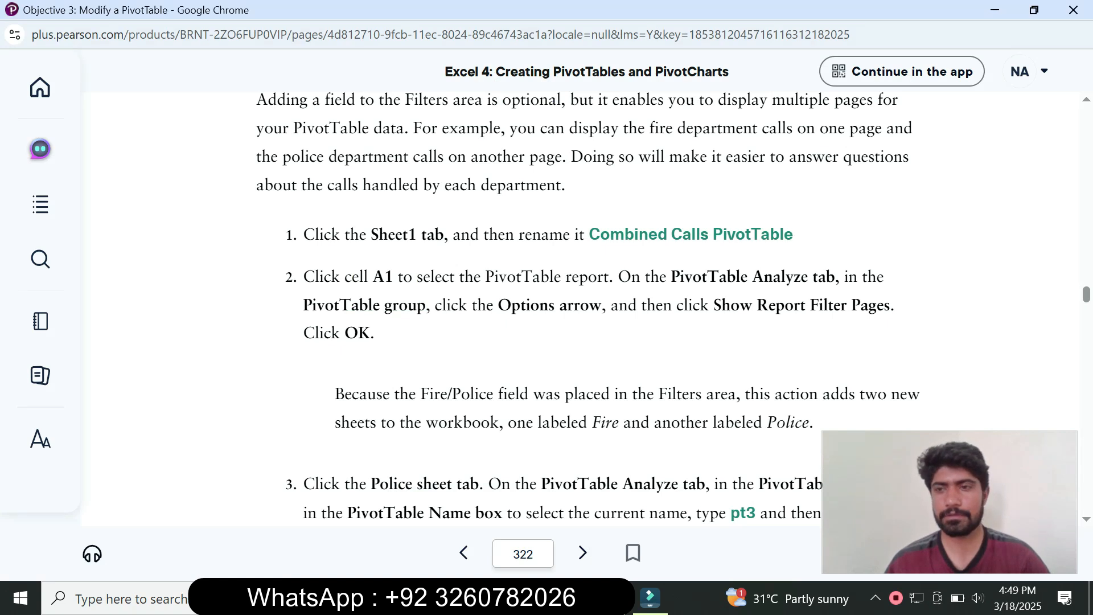
scroll(580, 307, "down", 5)
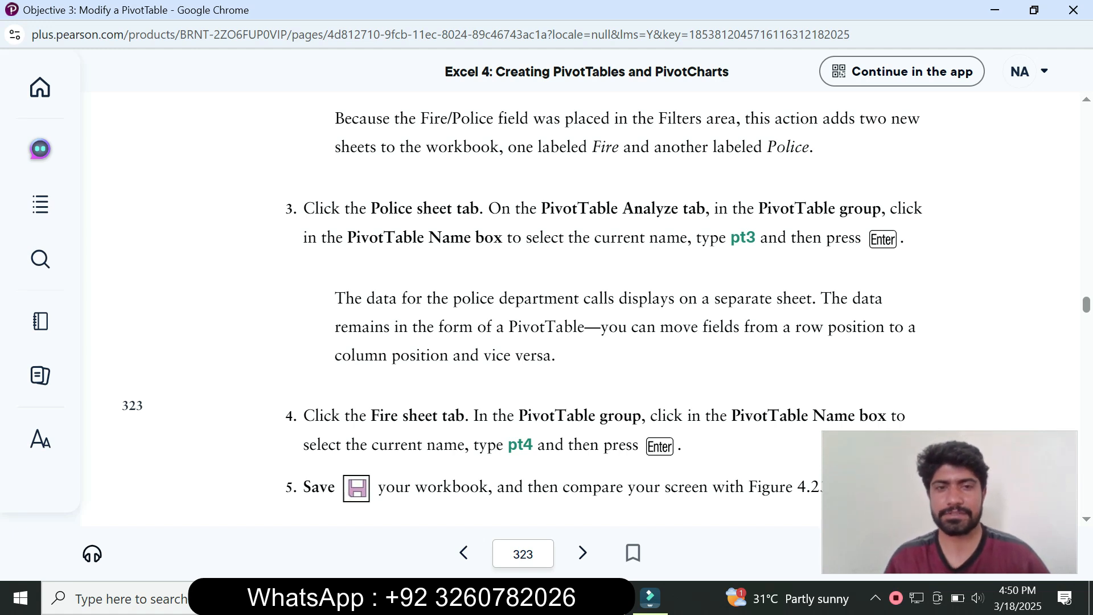
key("alt+Tab")
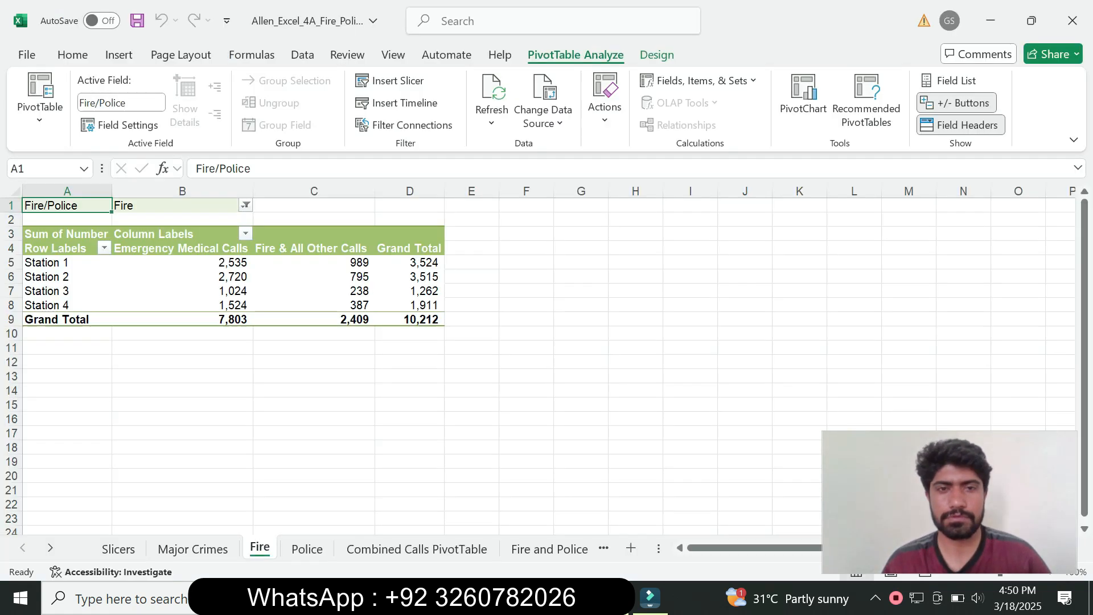
left_click(307, 547)
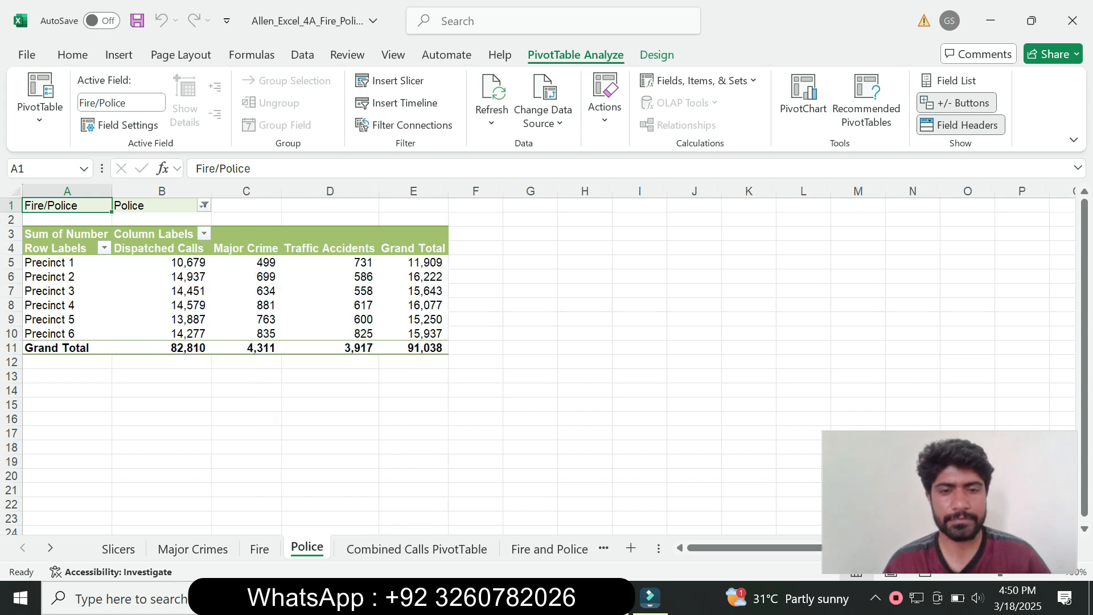
- Recheck step 3 in the textbook against the Police sheet and copy the PivotTable name pt3 from it
mouse_move(567, 597)
left_click(639, 532)
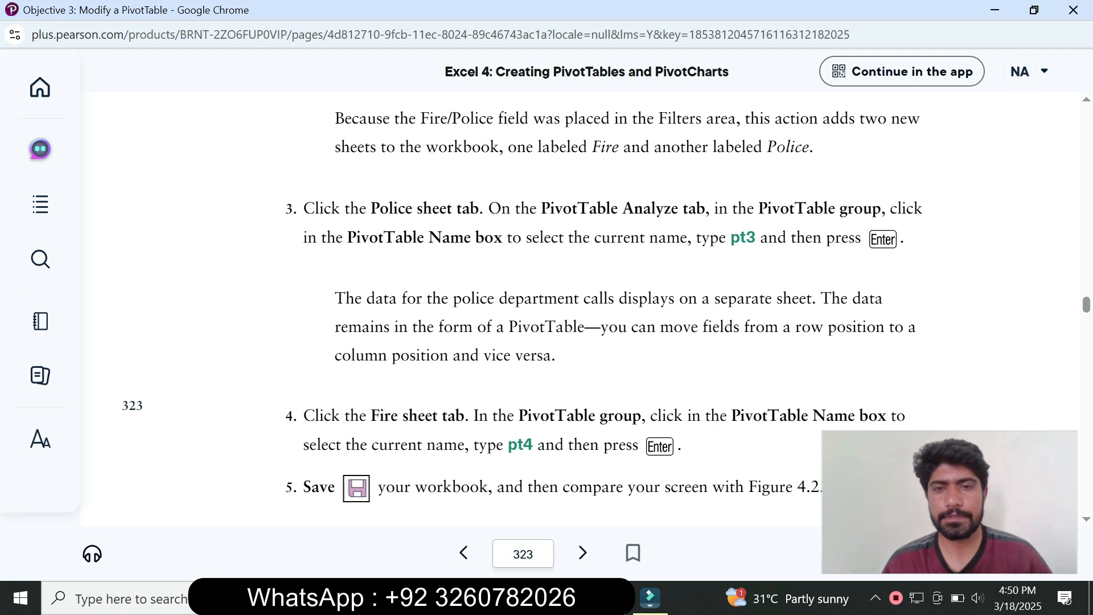
key("alt+Tab")
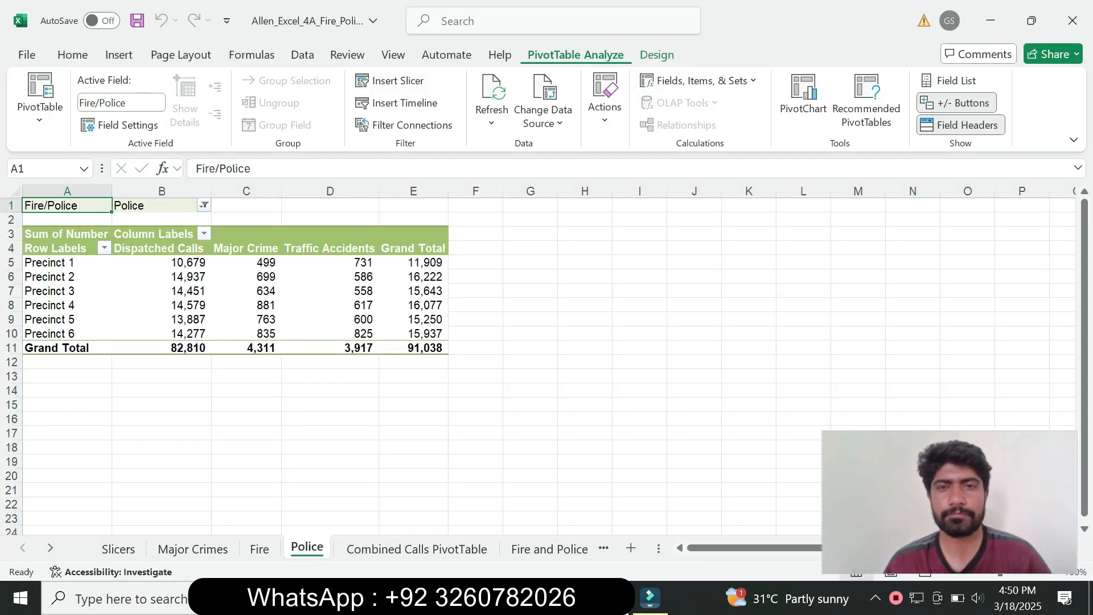
mouse_move(567, 598)
left_click(639, 532)
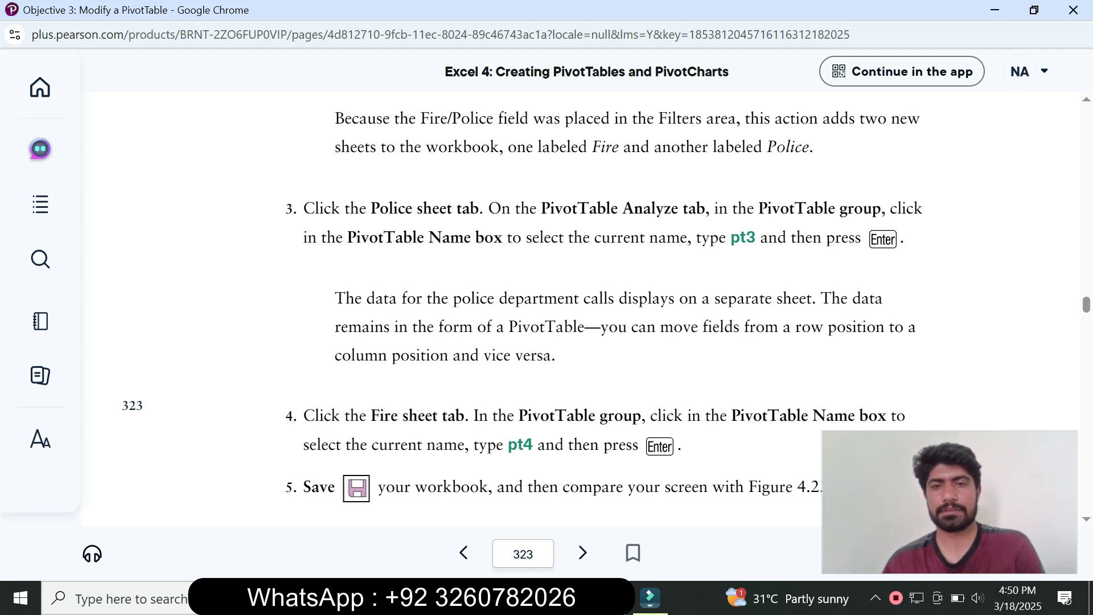
left_click_drag(731, 237, 754, 237)
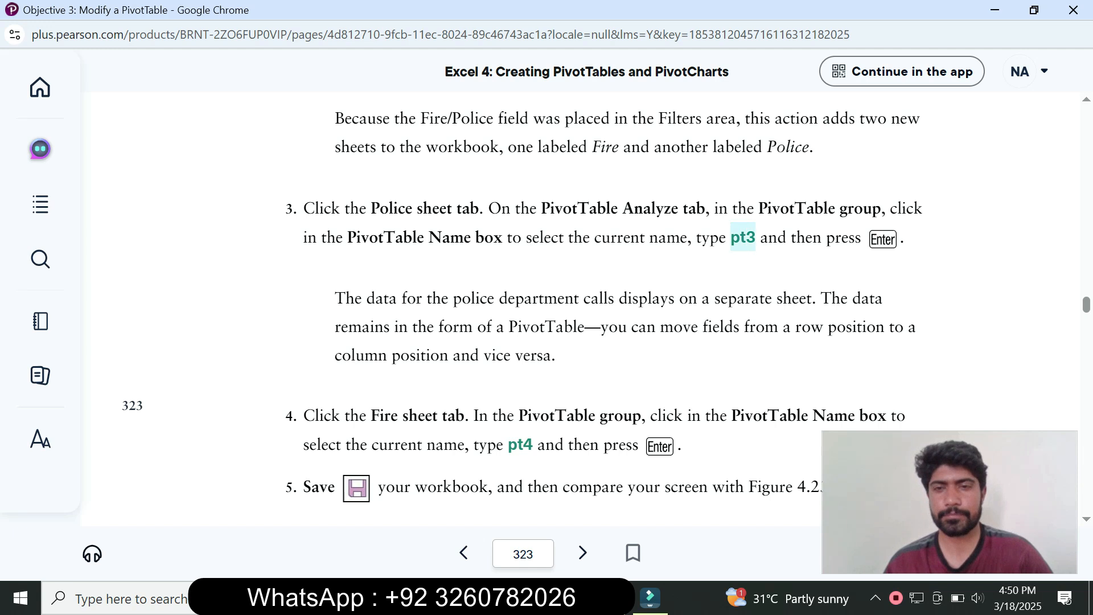
left_click(802, 338)
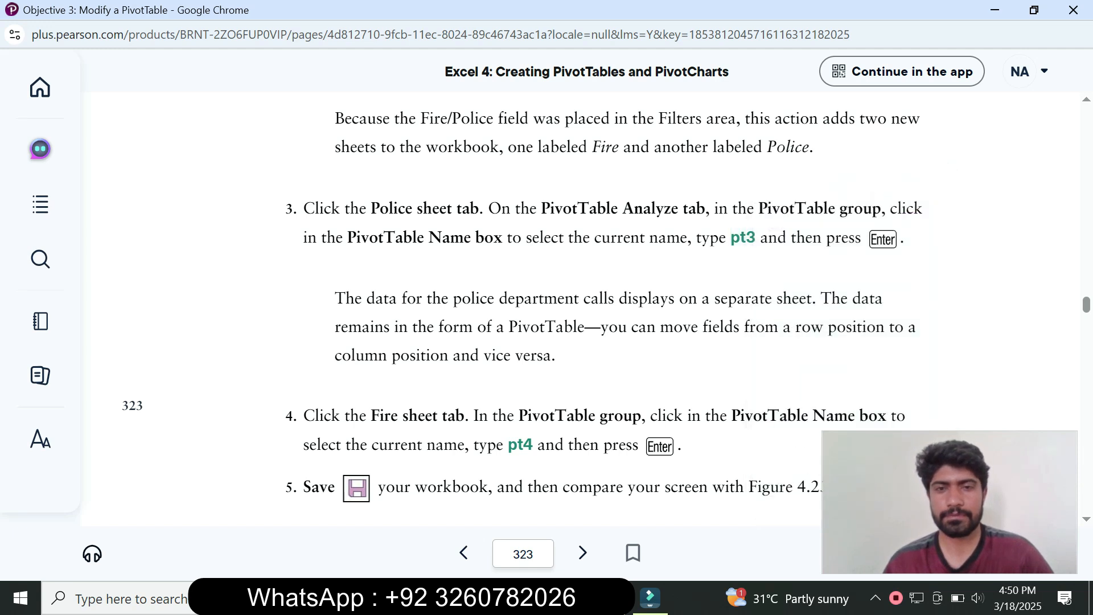
- Switch to Excel and set the name of the Police sheet's PivotTable to pt3
key("alt+Tab")
left_click(40, 97)
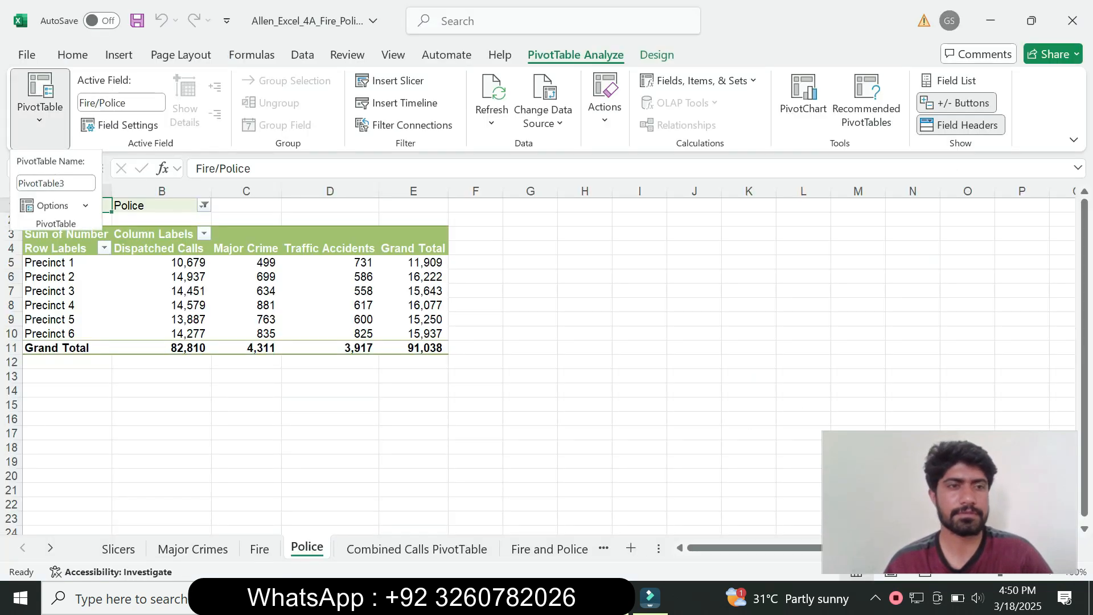
key("ctrl+v")
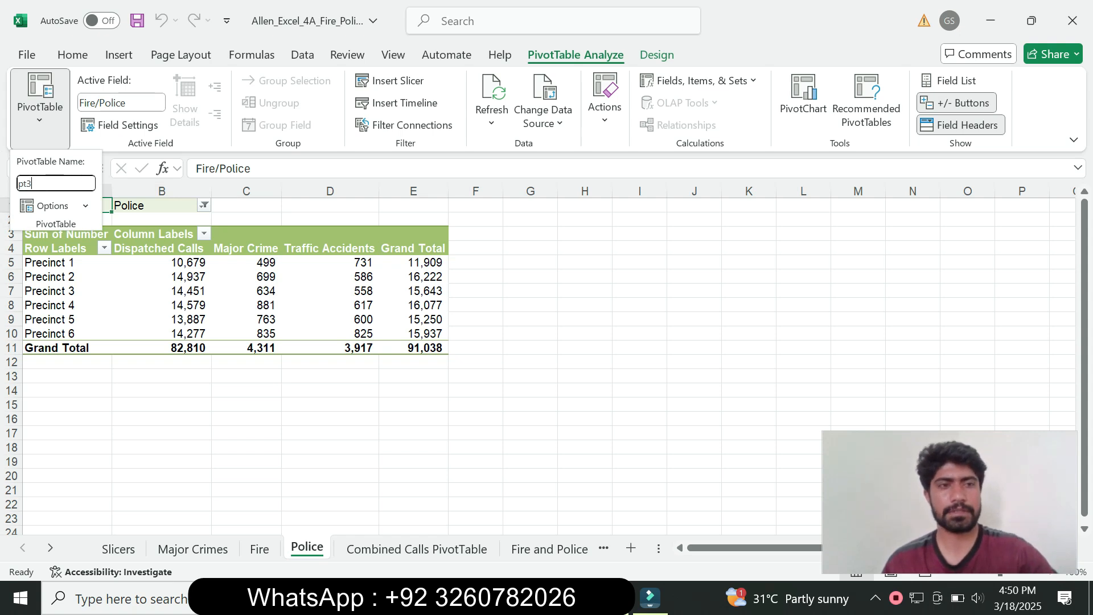
key("Return")
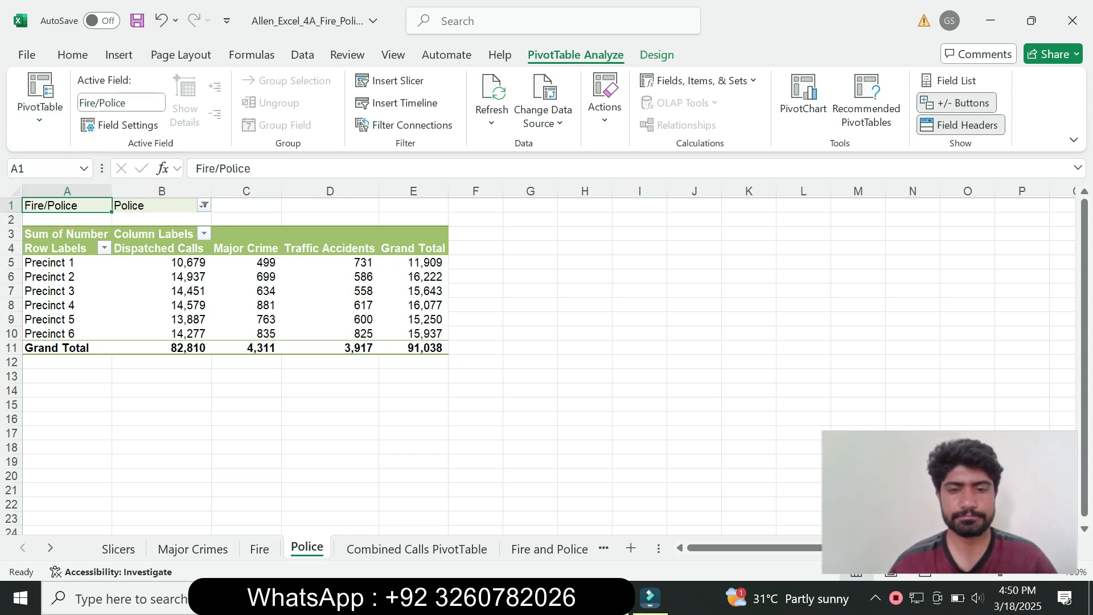
- Read step 4 of Activity 4.07 in the textbook and go to the Fire sheet in Excel
left_click(565, 597)
left_click(657, 524)
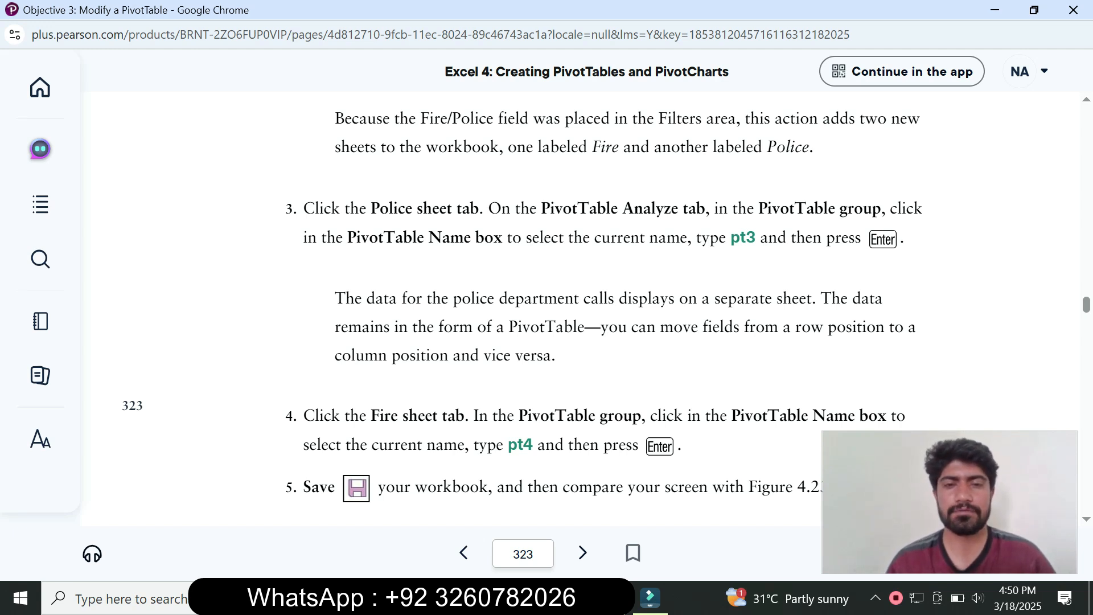
scroll(570, 307, "down", 5)
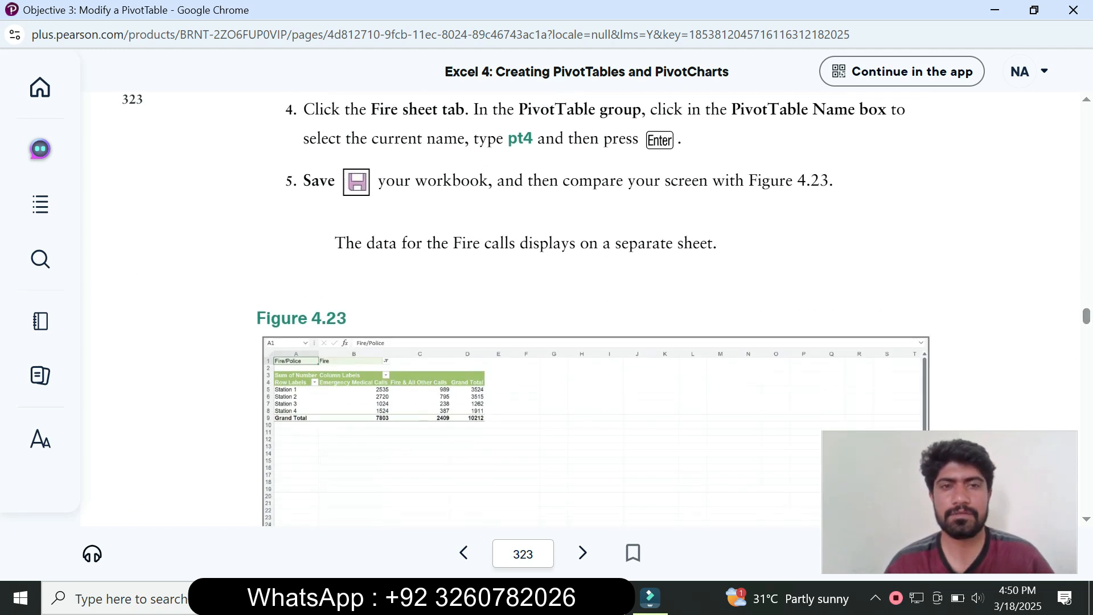
key("alt+Tab")
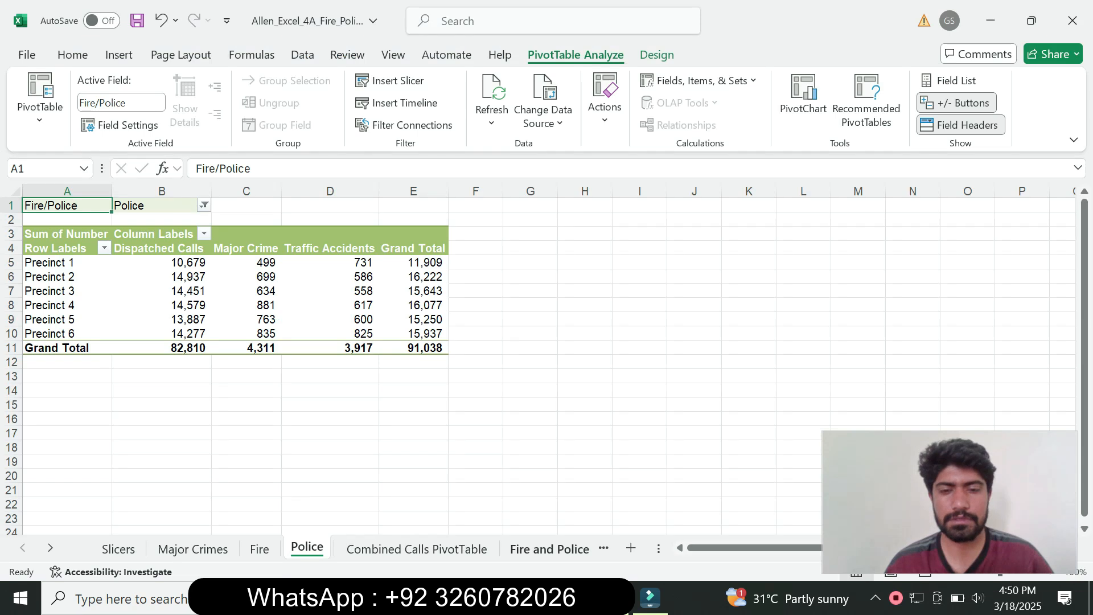
left_click(259, 549)
- Recheck step 4 in the textbook and set the name of the Fire sheet's PivotTable to pt4 in Excel
left_click(565, 597)
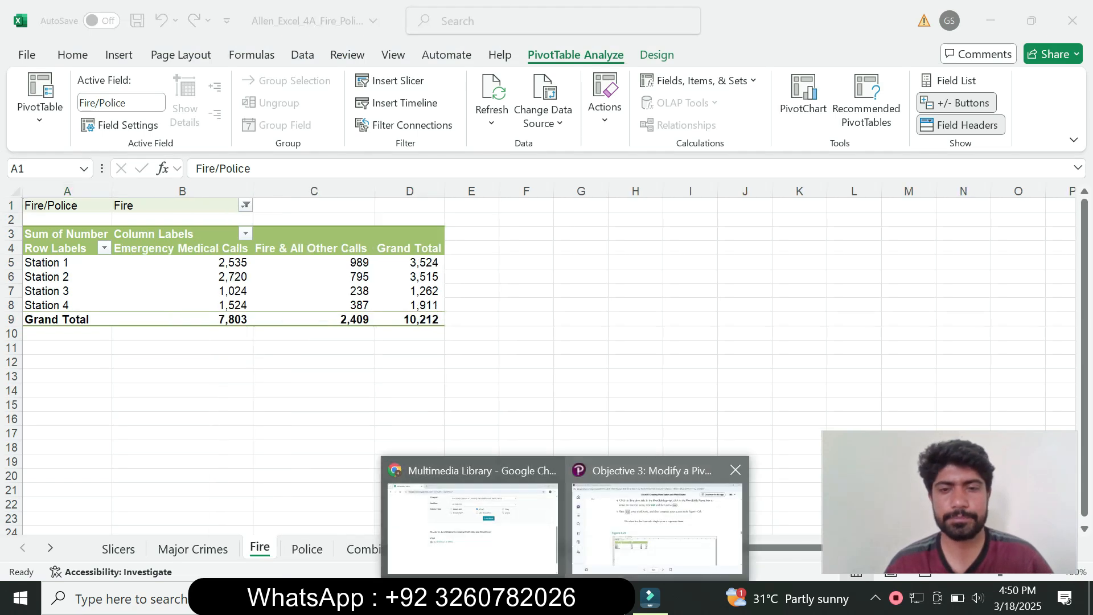
left_click(662, 515)
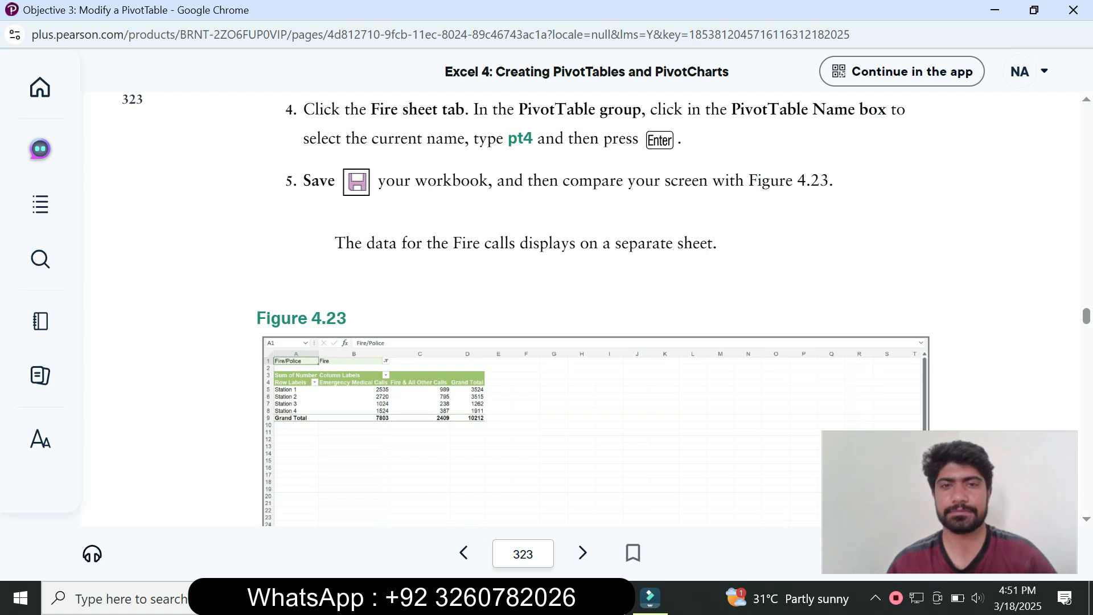
key("alt+Tab")
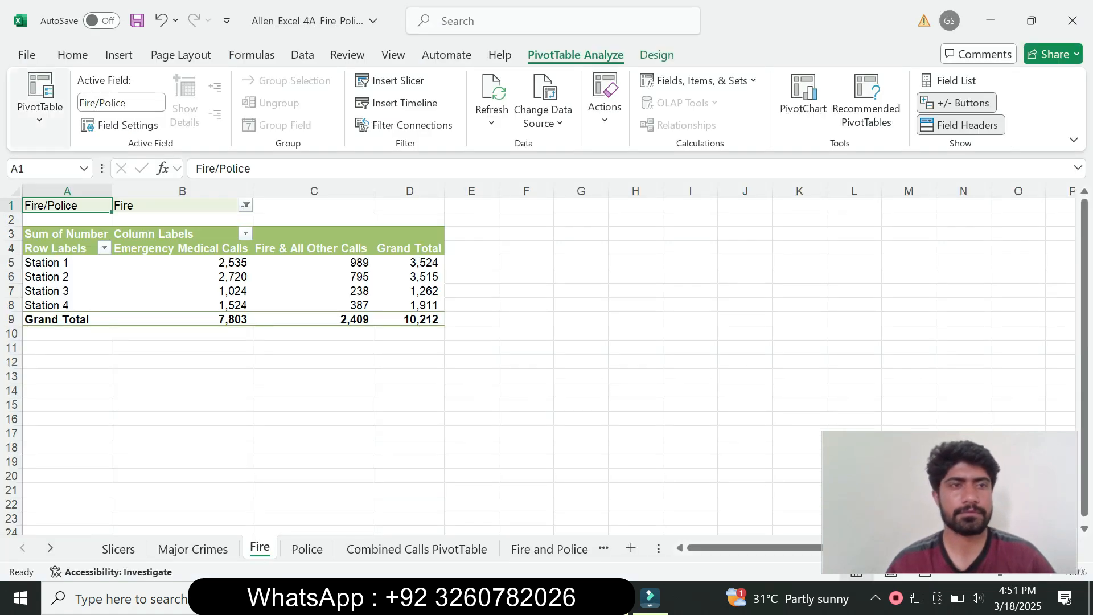
left_click(39, 107)
left_click(56, 183)
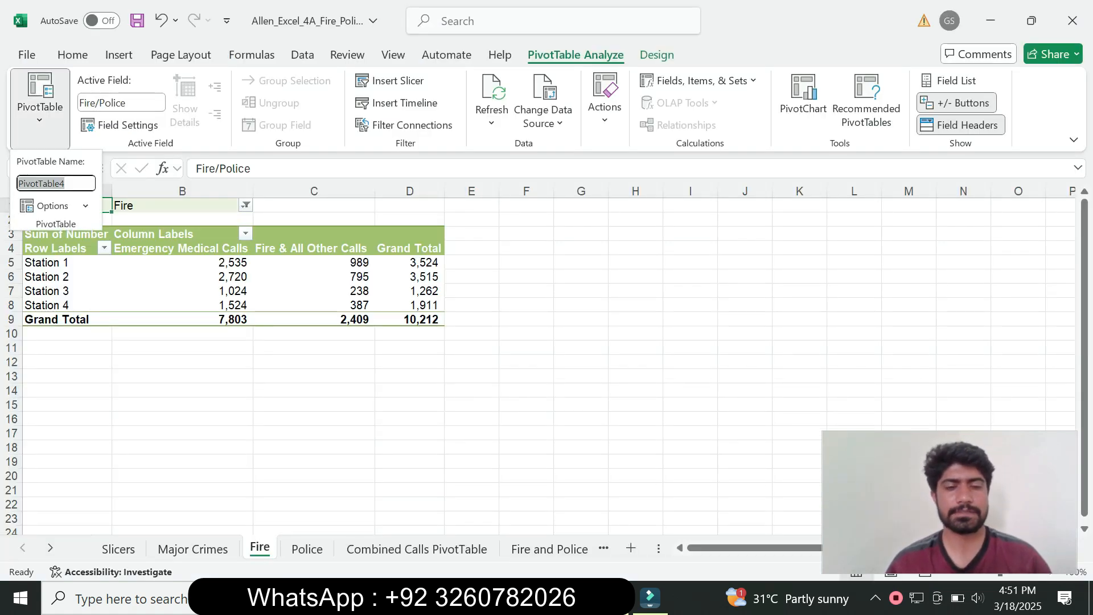
type("Pt")
type("1")
key("Return")
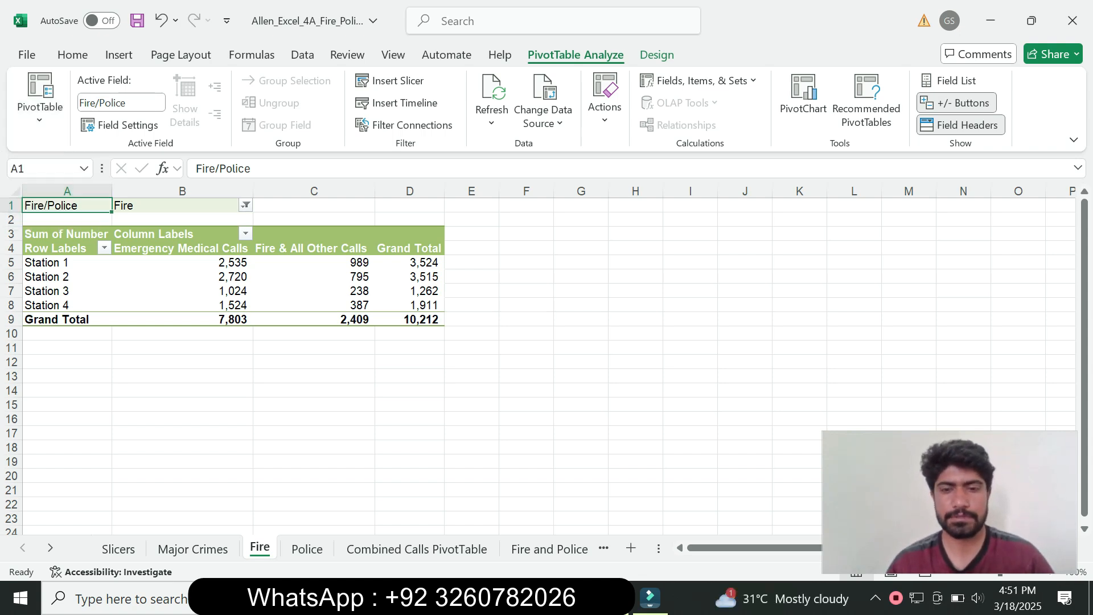
- Check step 5 in the textbook and save the workbook in Excel
key("alt+Tab")
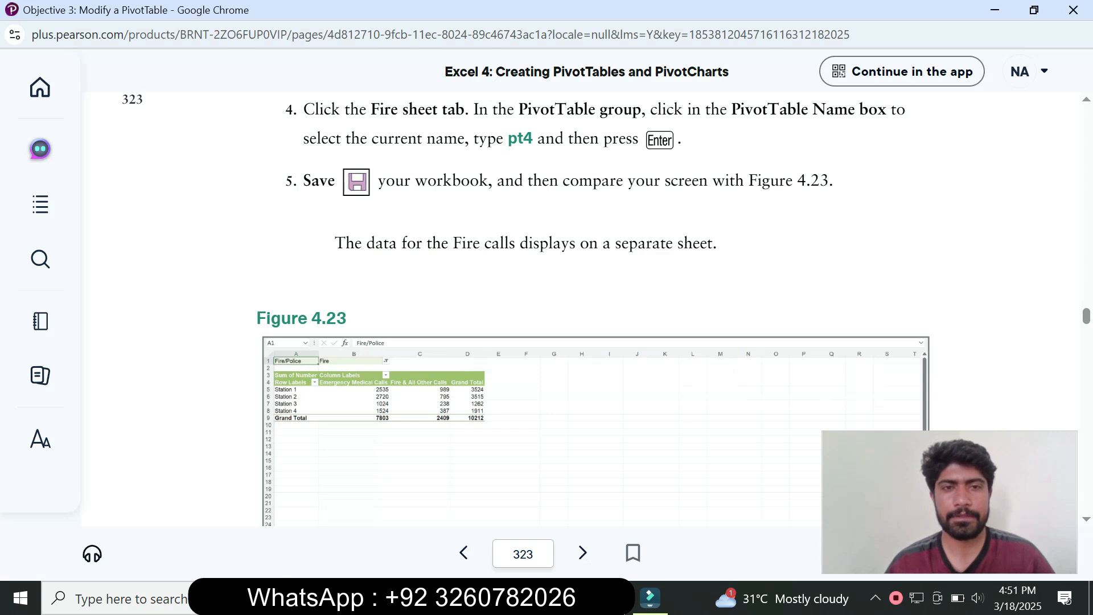
key("alt+Tab")
key("ctrl+s")
- Find step 1 of Activity 4.08 in the textbook and display the Combined Calls PivotTable sheet in Excel
key("alt+Tab")
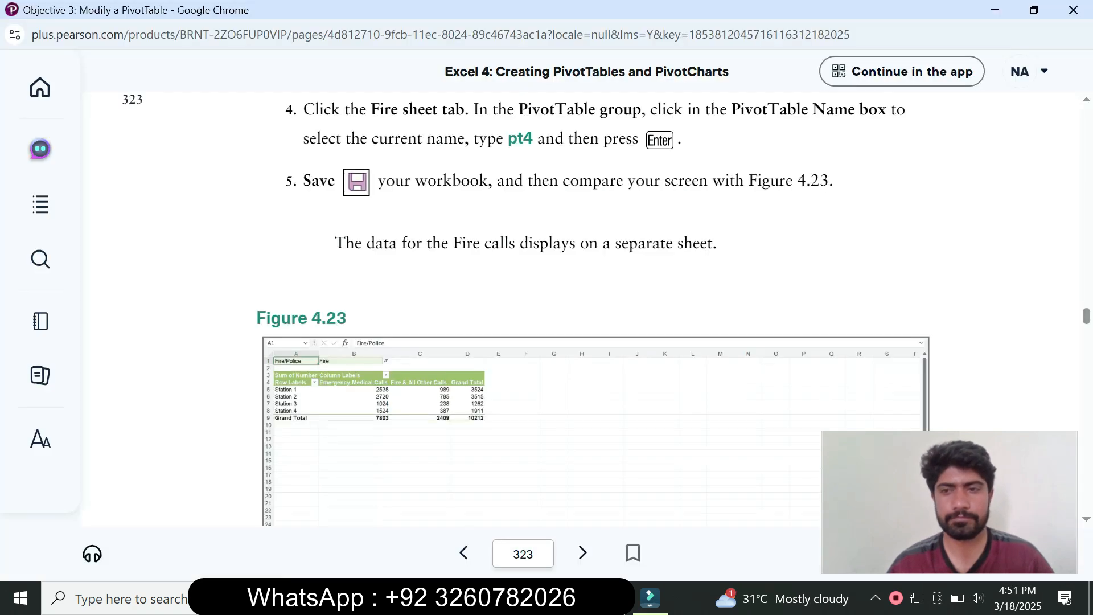
scroll(580, 307, "down", 20)
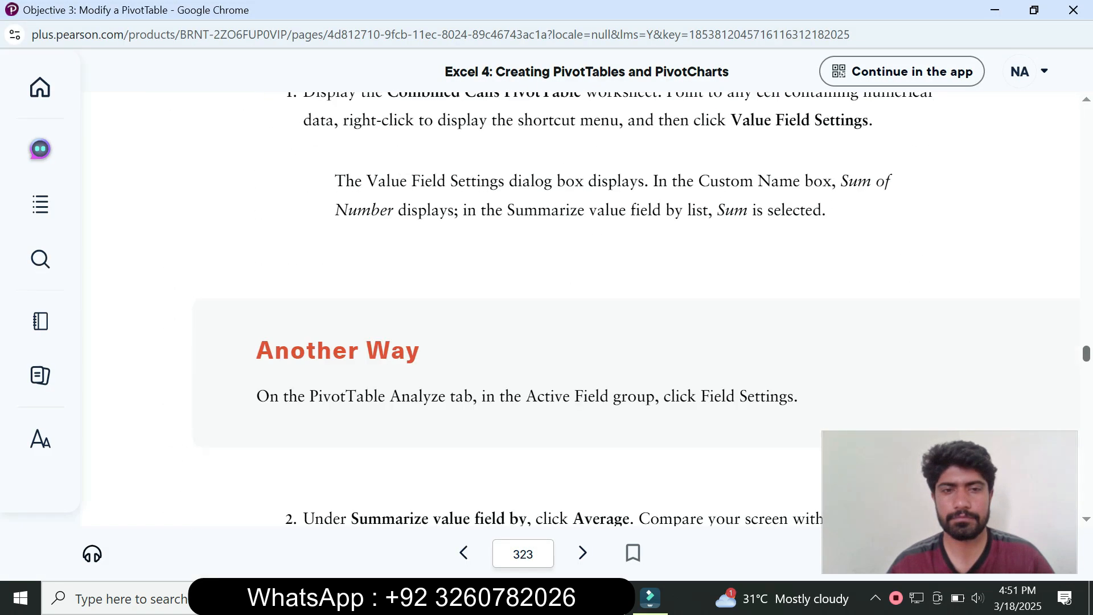
scroll(580, 307, "down", 20)
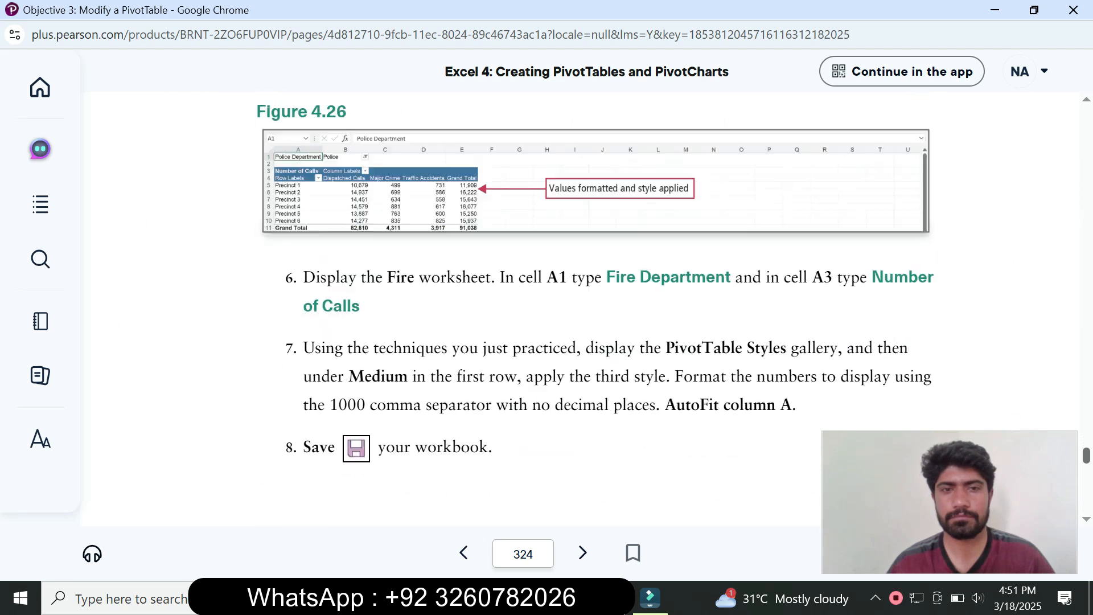
scroll(580, 308, "up", 20)
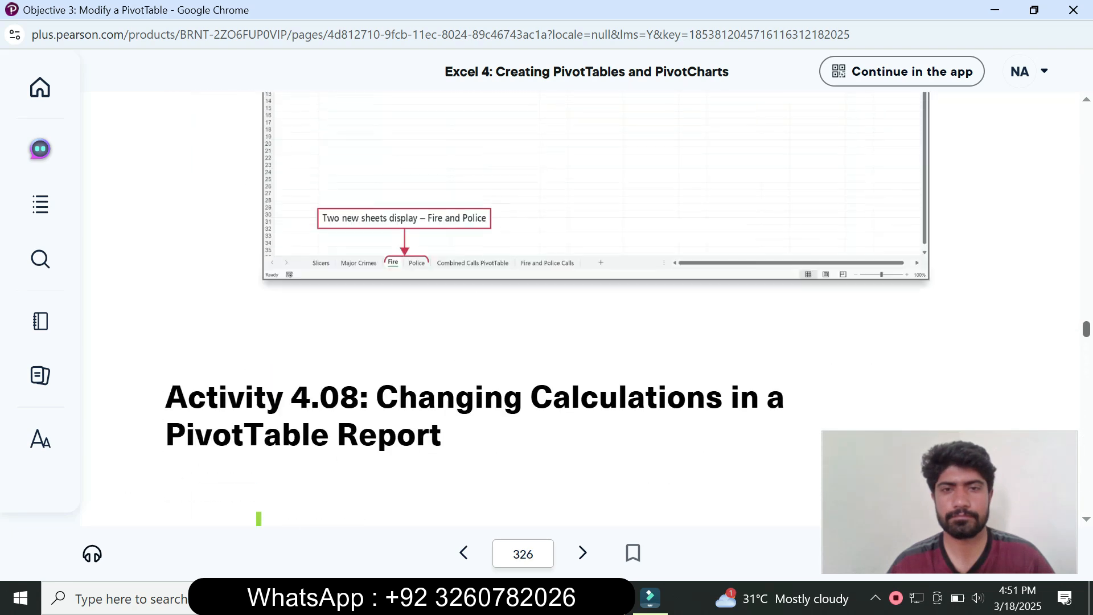
scroll(581, 307, "down", 20)
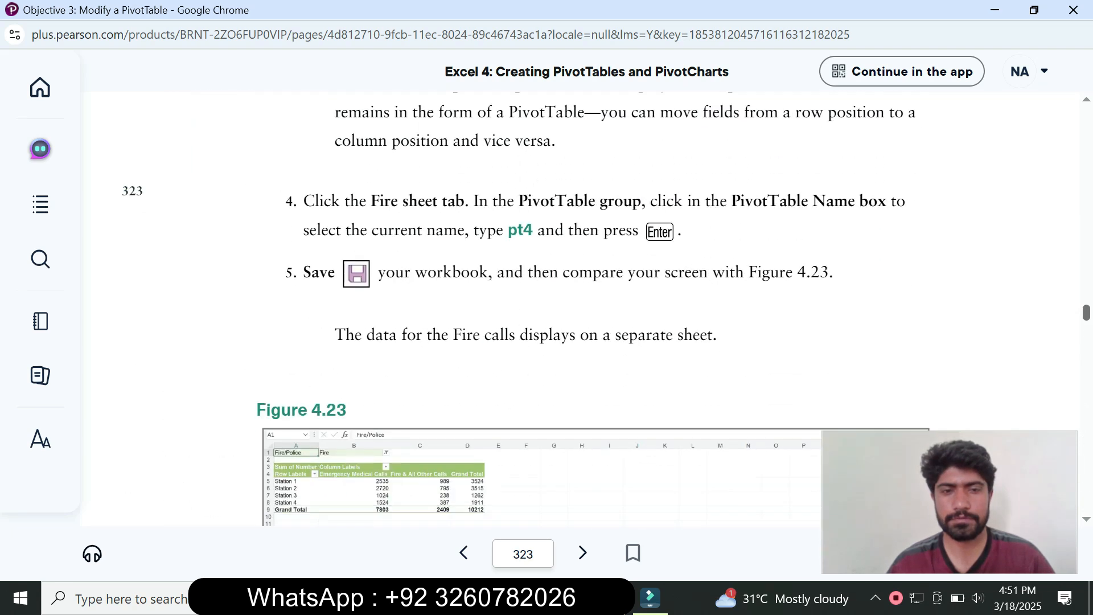
scroll(580, 307, "down", 1)
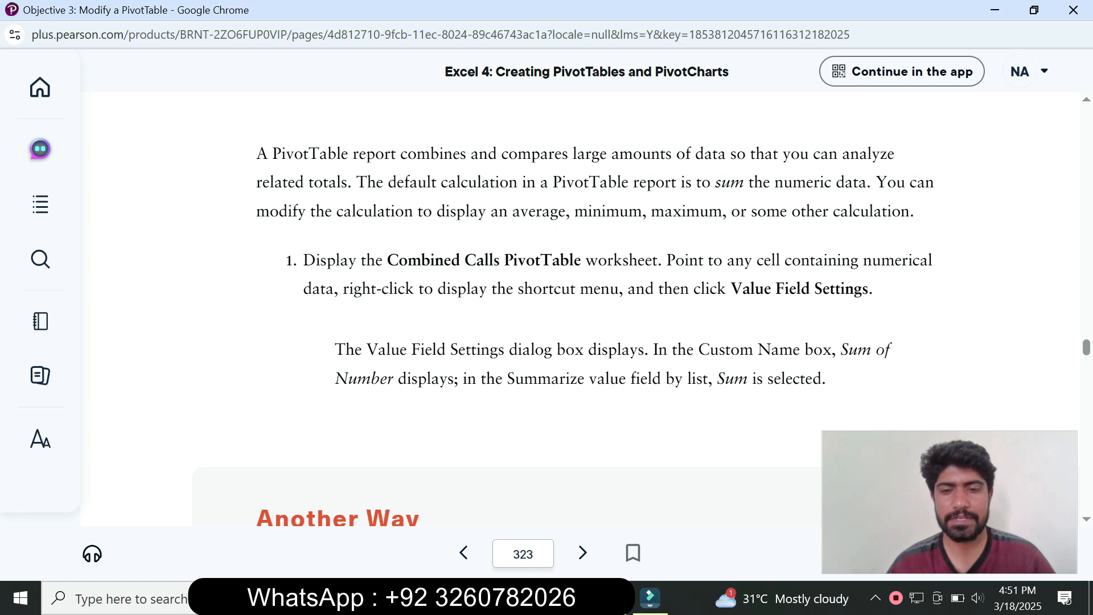
key("alt+Tab")
left_click(417, 548)
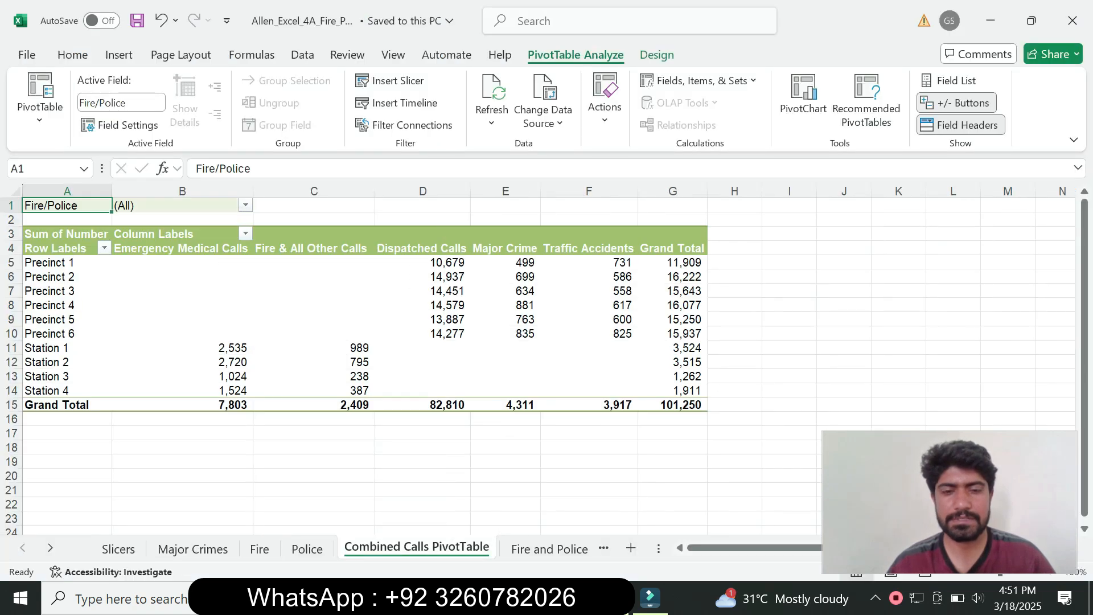
- Switch to the textbook and read steps 1 and 2 of Activity 4.08 with Figure 4.24
left_click(565, 598)
left_click(657, 519)
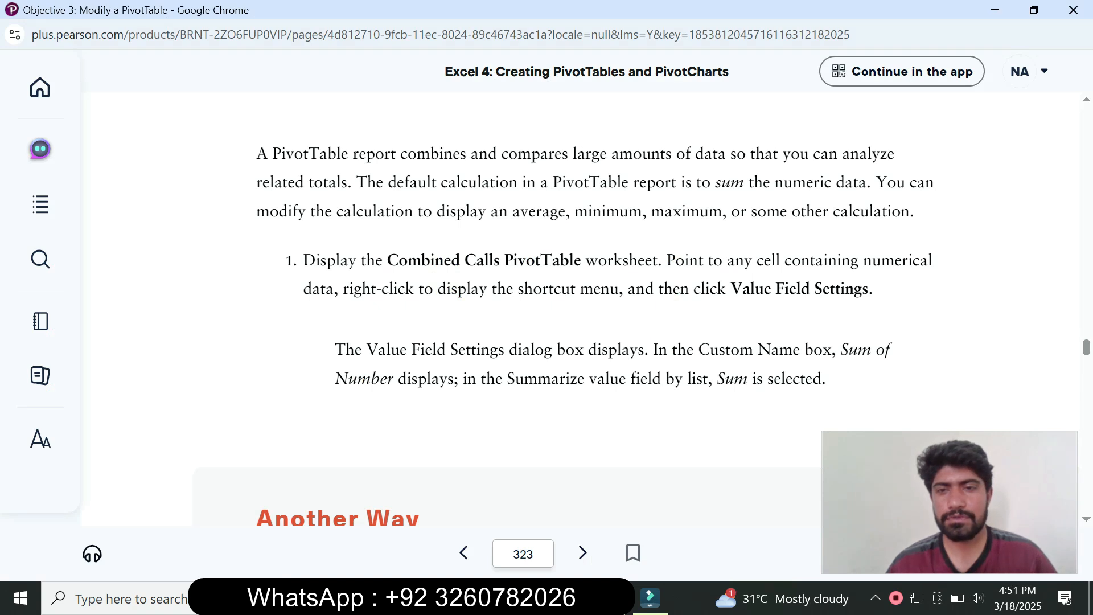
scroll(595, 319, "down", 1)
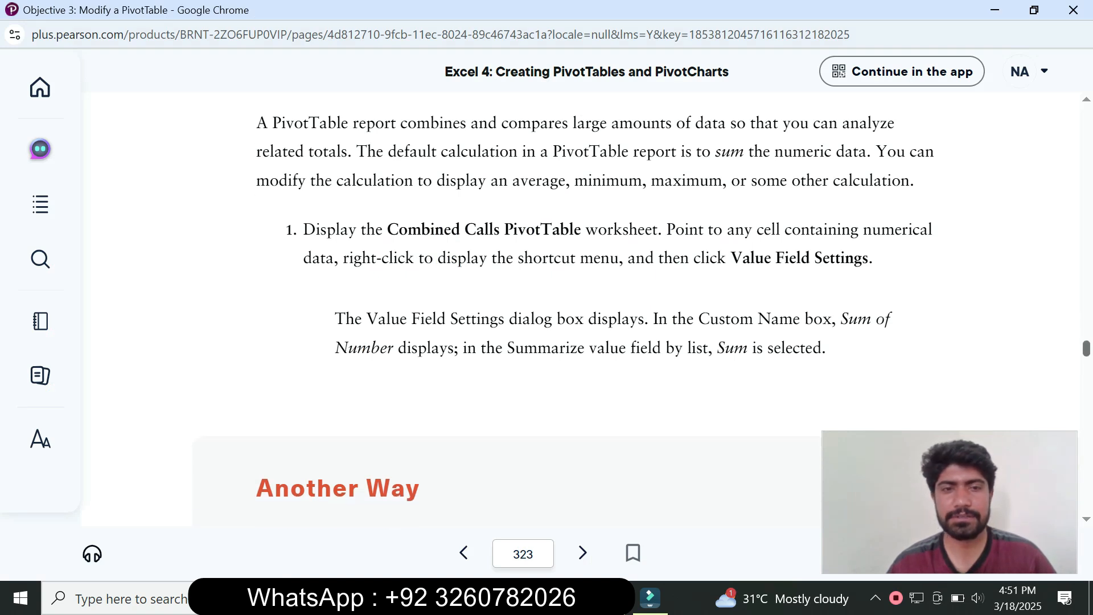
scroll(595, 313, "down", 1)
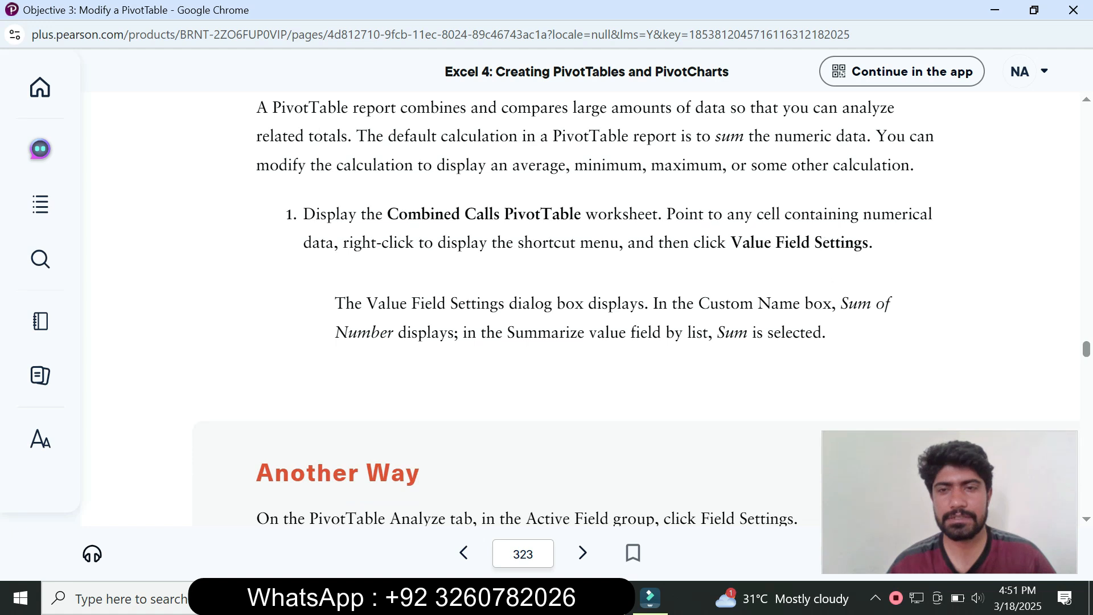
scroll(595, 319, "down", 6)
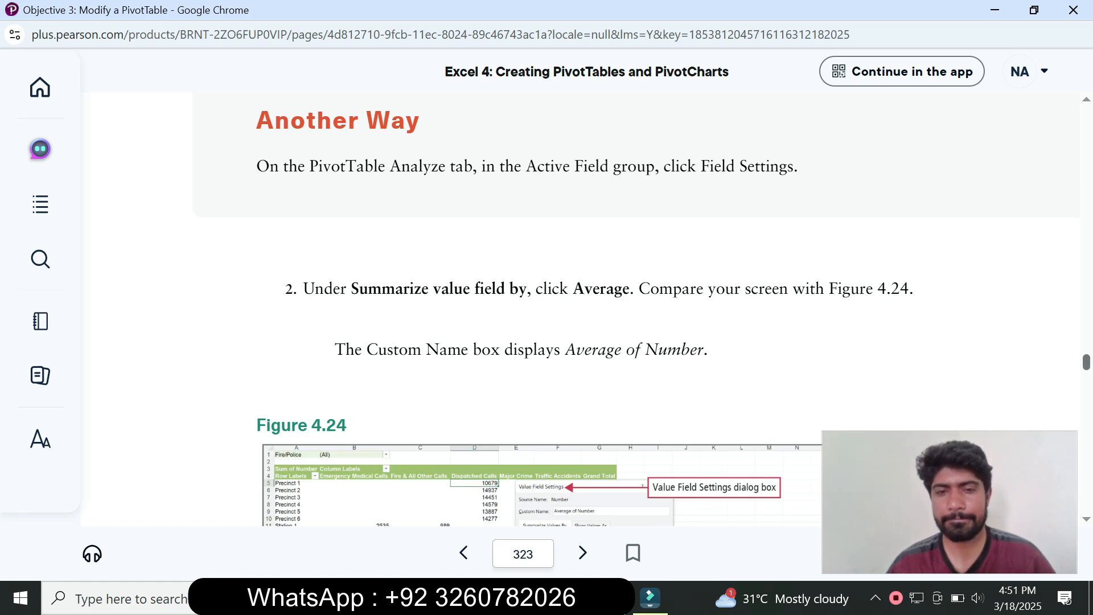
scroll(595, 319, "down", 3)
key("alt+Tab")
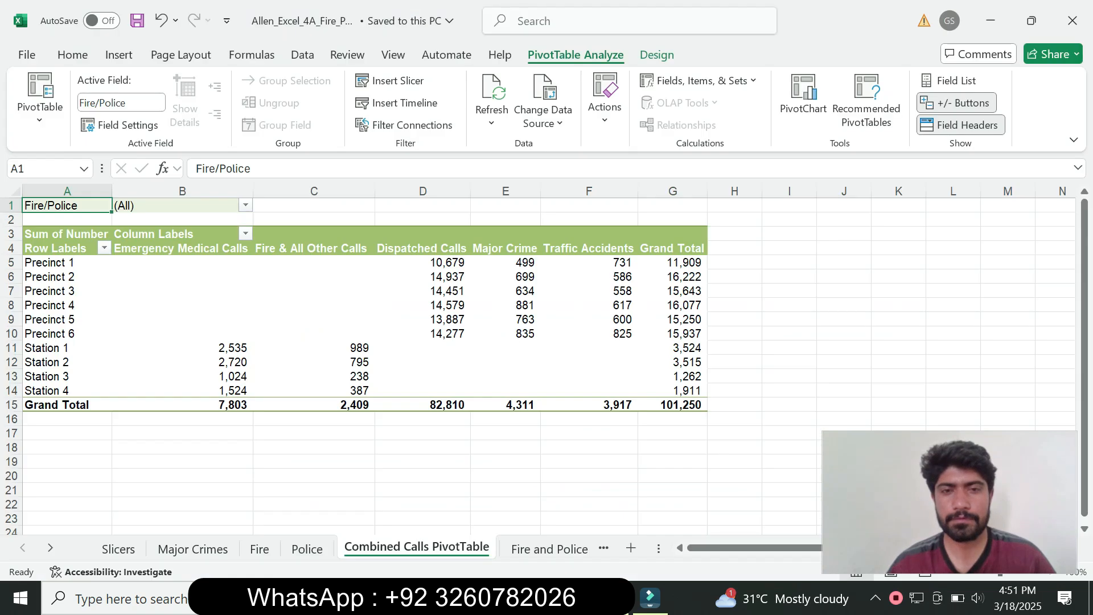
left_click(626, 504)
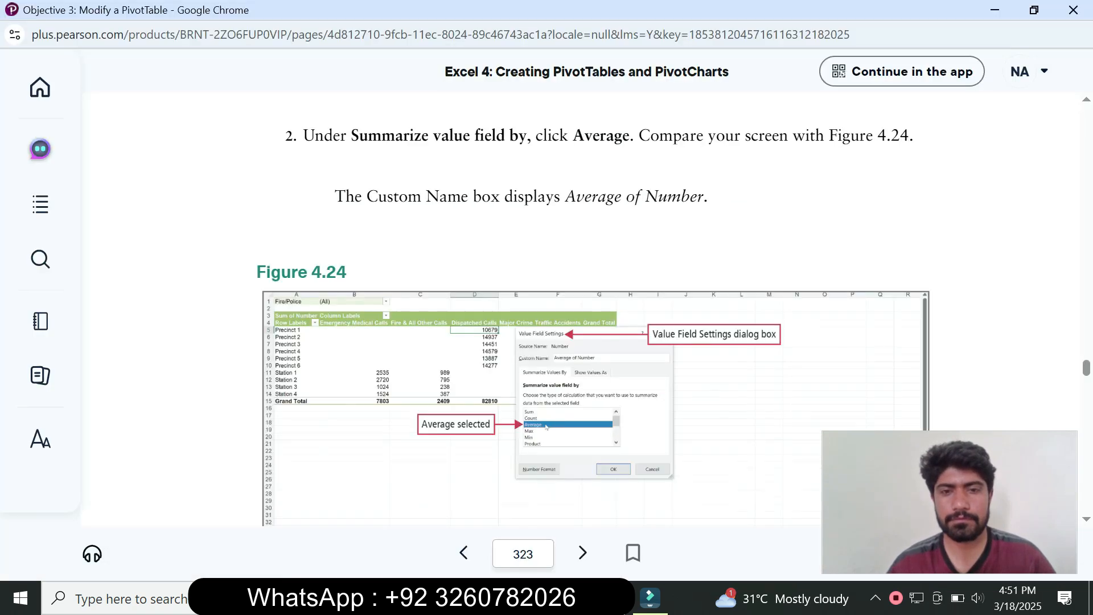
- Switch to Excel and open the Value Field Settings for the Precinct 1 Dispatched Calls value in cell D5
key("alt+Tab")
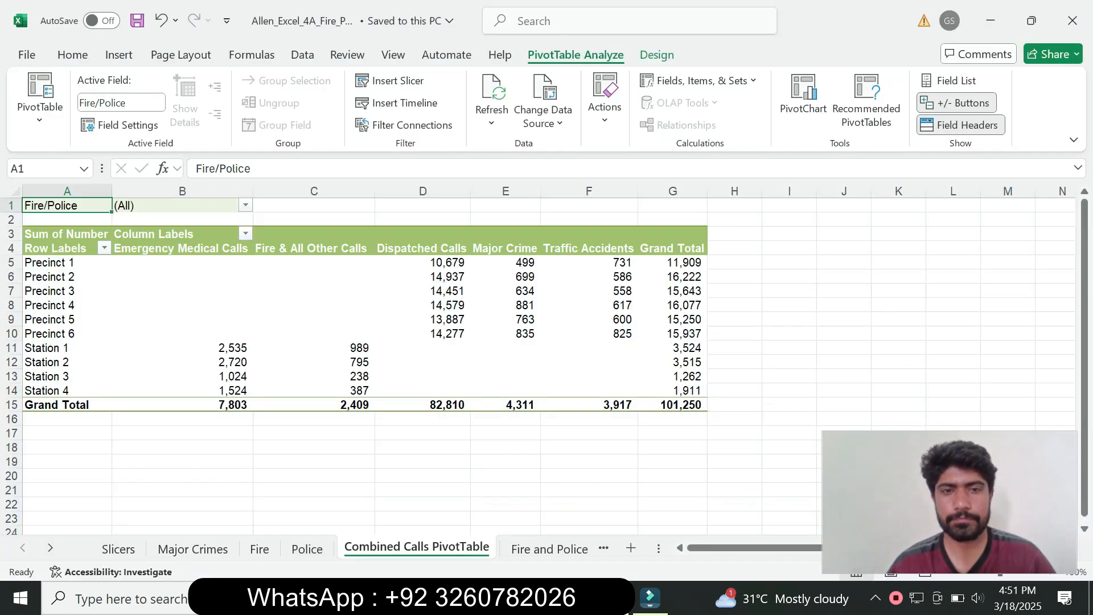
left_click(449, 262)
right_click(452, 262)
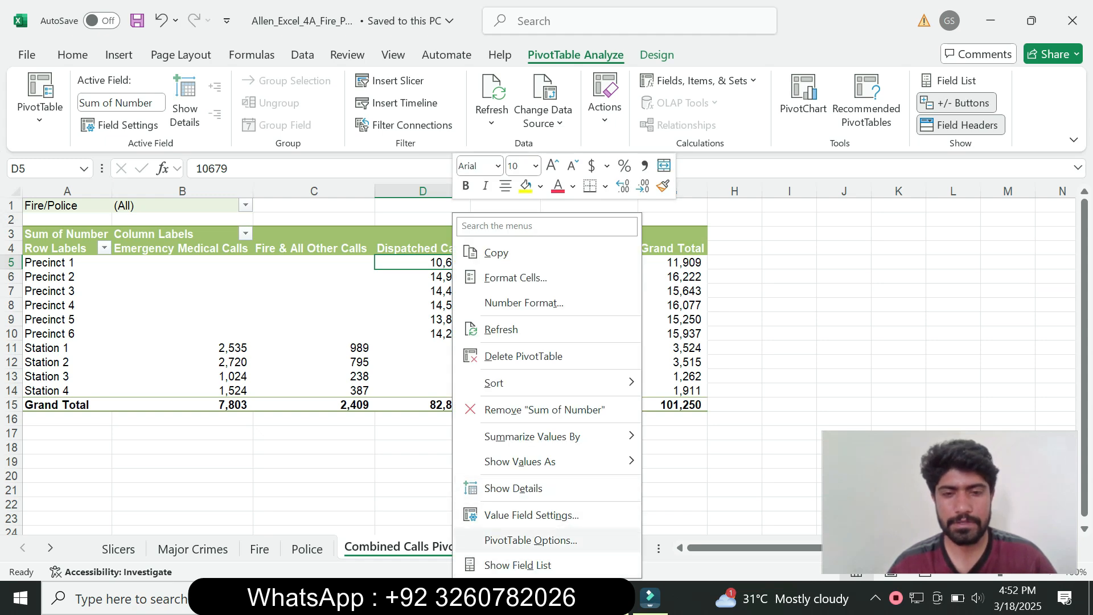
key("Escape")
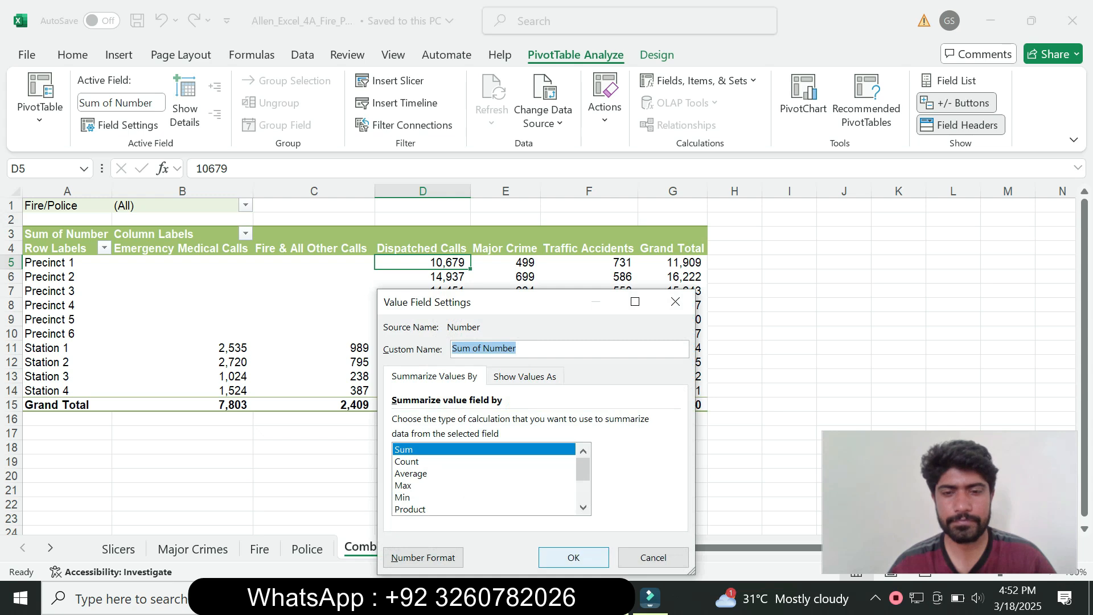
- Summarize the PivotTable's Number field by Average in Excel, checking steps 2 and 3 in the textbook on the way
left_click(564, 598)
left_click(656, 520)
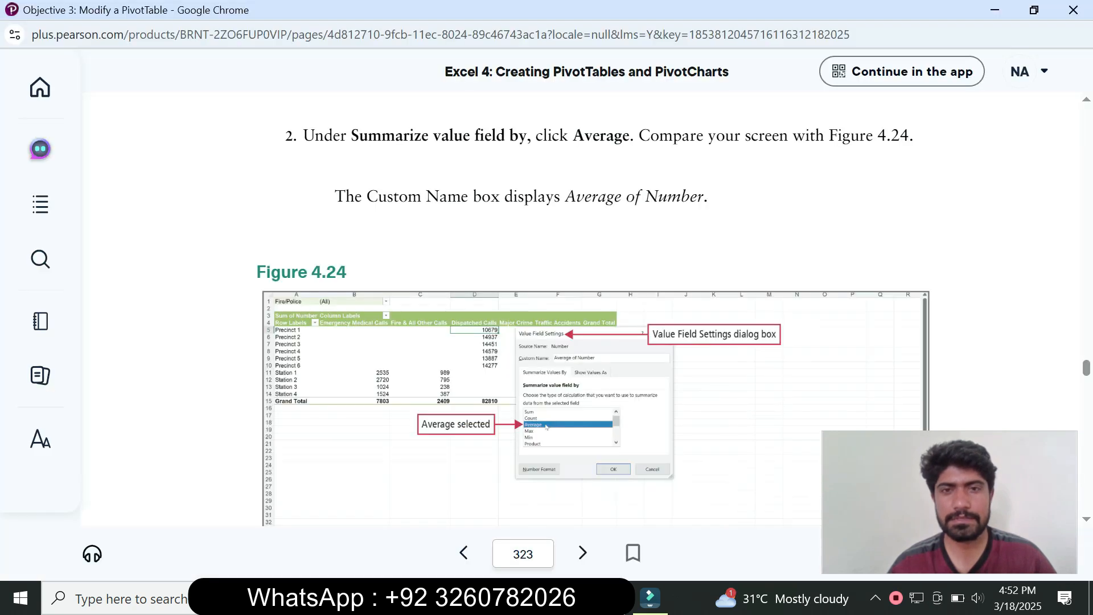
key("alt+Tab")
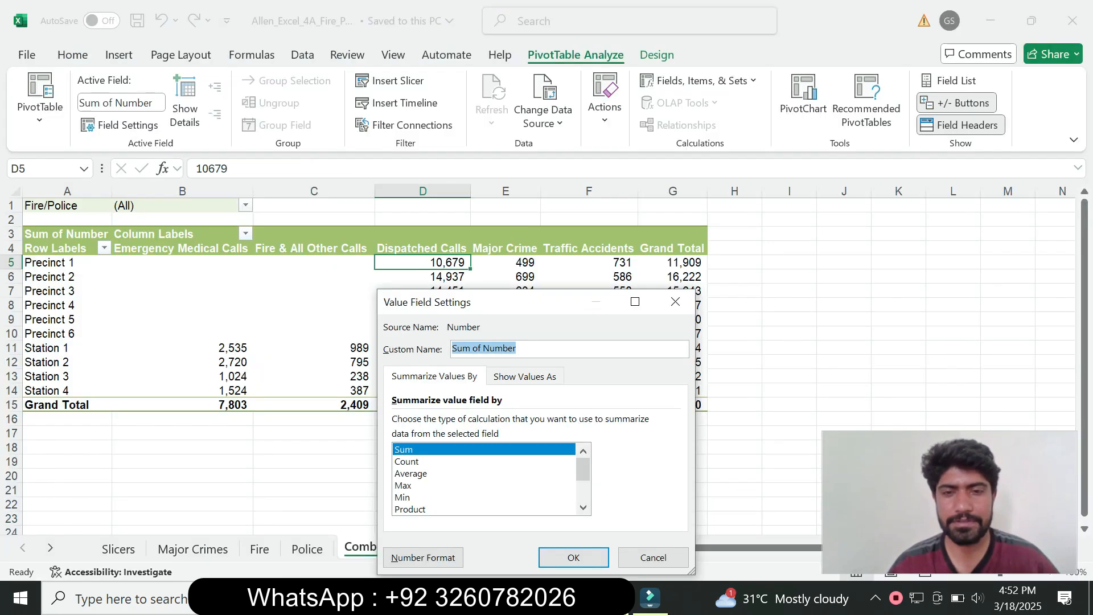
left_click(410, 473)
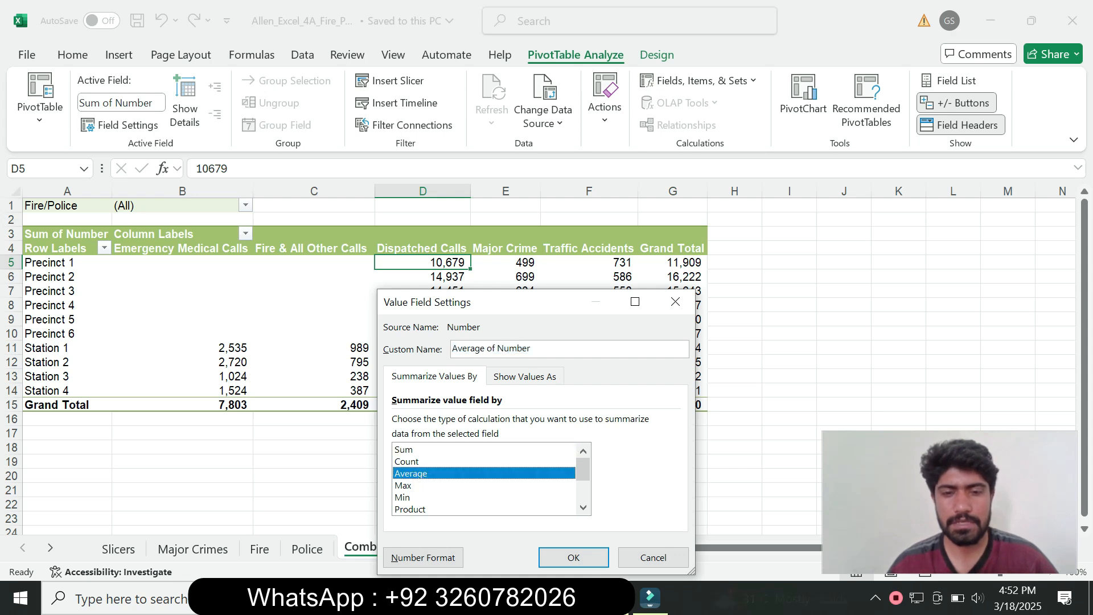
key("alt+Tab")
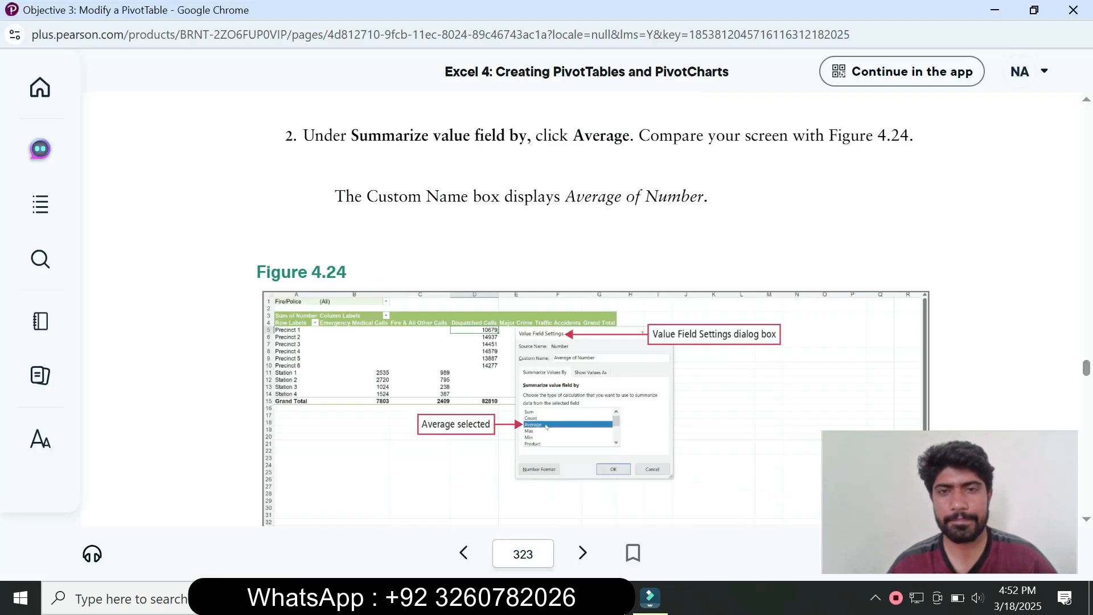
key("Page_Down")
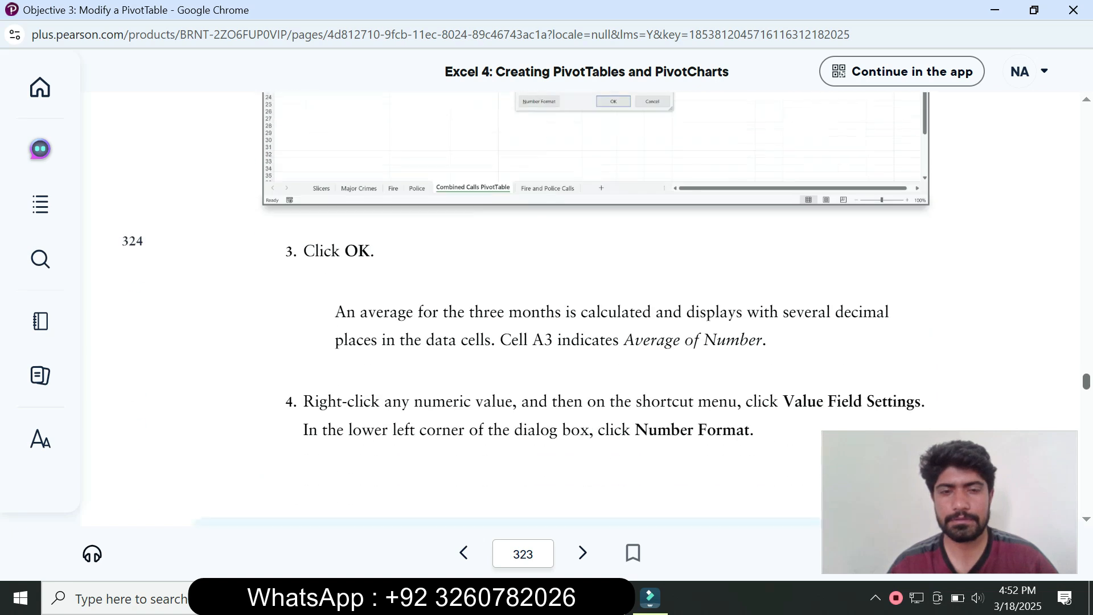
key("alt+Tab")
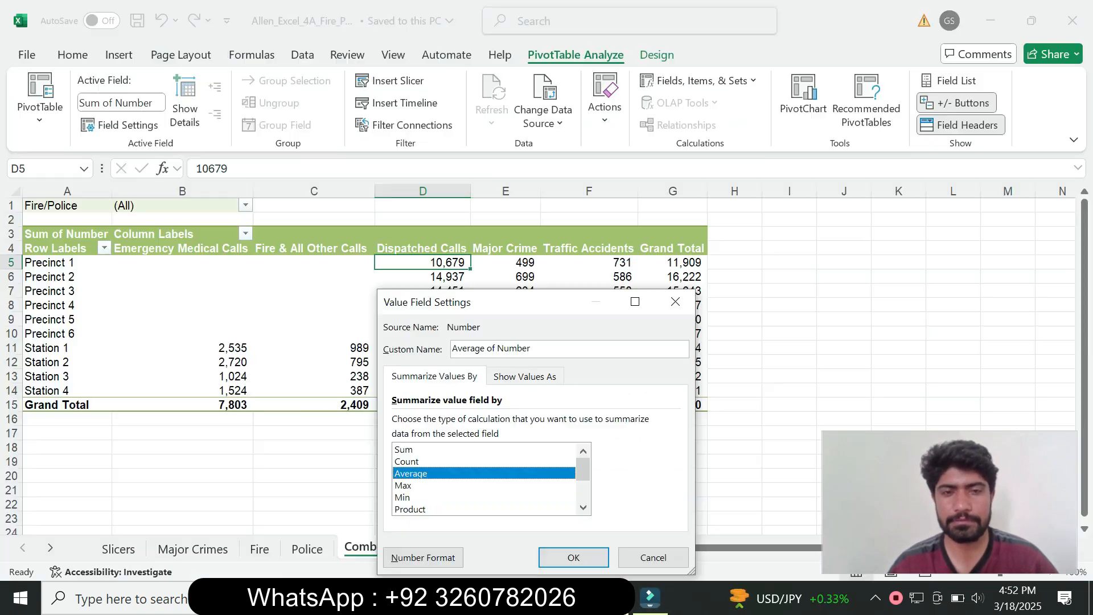
key("Return")
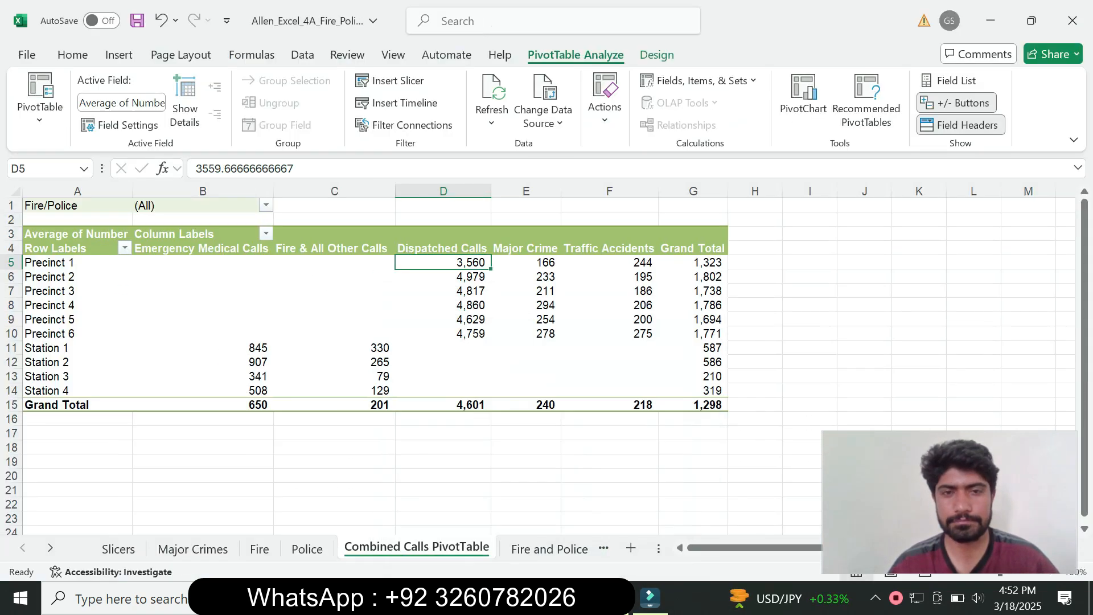
- Read step 4 of Activity 4.08 in the textbook and return to the Combined Calls PivotTable in Excel
left_click(565, 598)
left_click(659, 519)
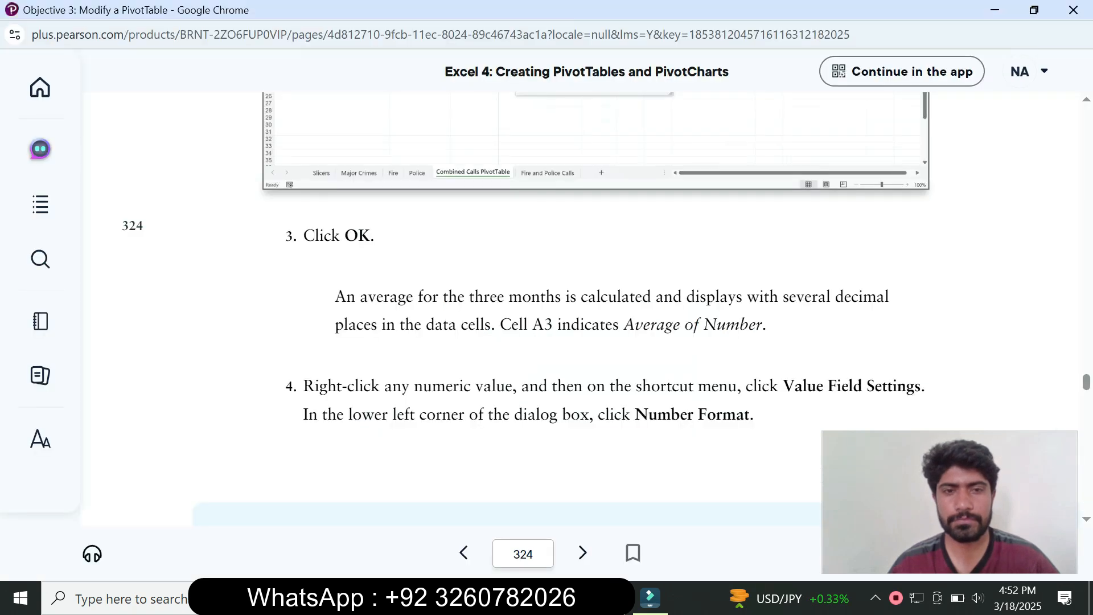
scroll(526, 299, "down", 3)
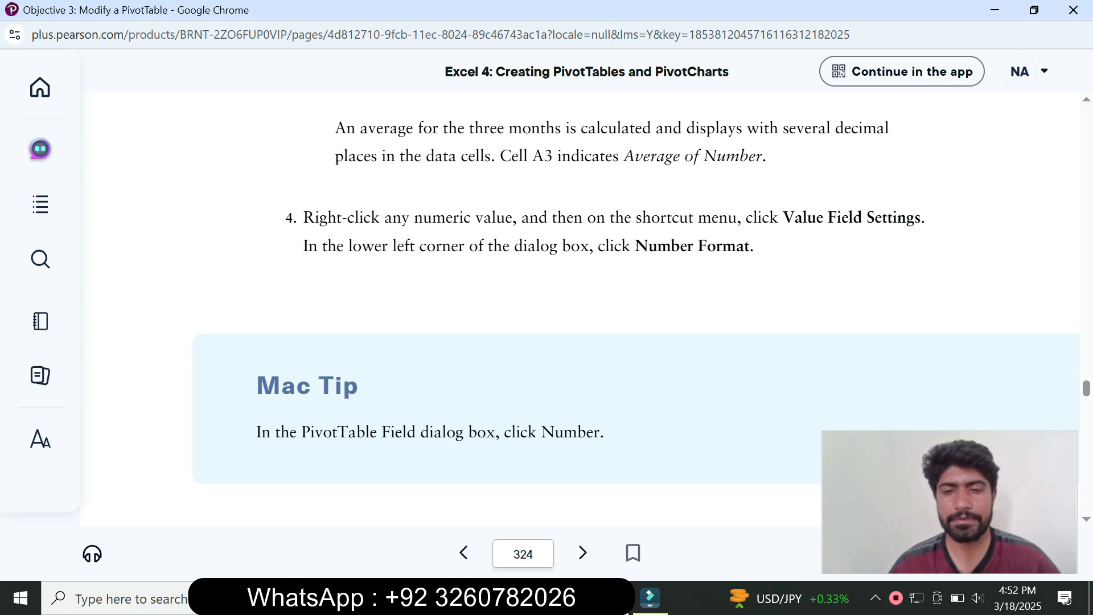
key("alt+Tab")
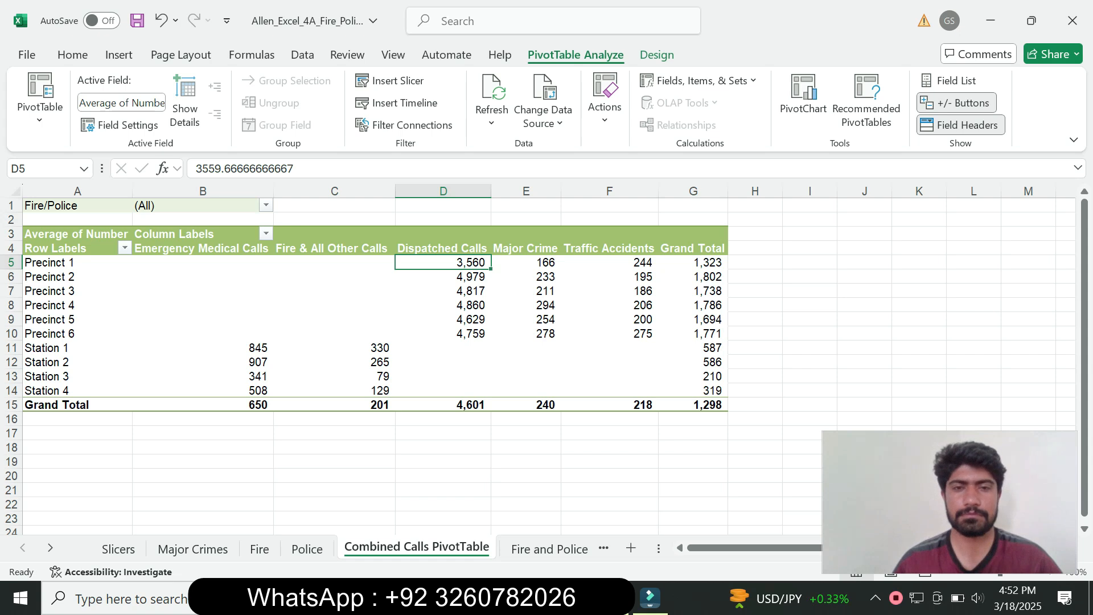
- Open the number format settings for the PivotTable's Average of Number field from the Precinct 1 Dispatched Calls value
right_click(471, 262)
left_click(512, 515)
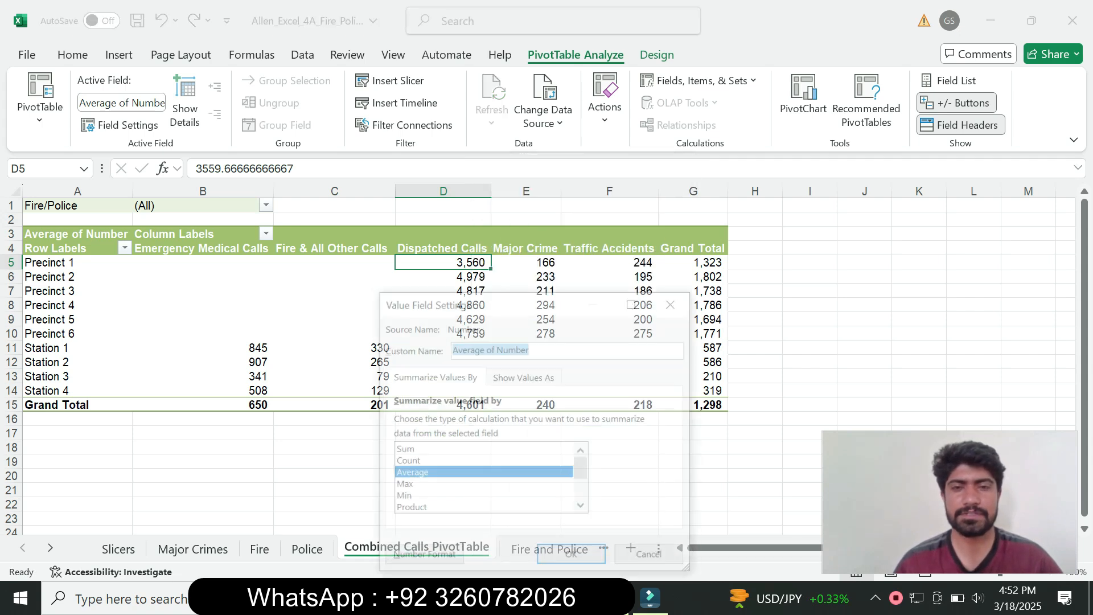
left_click(424, 553)
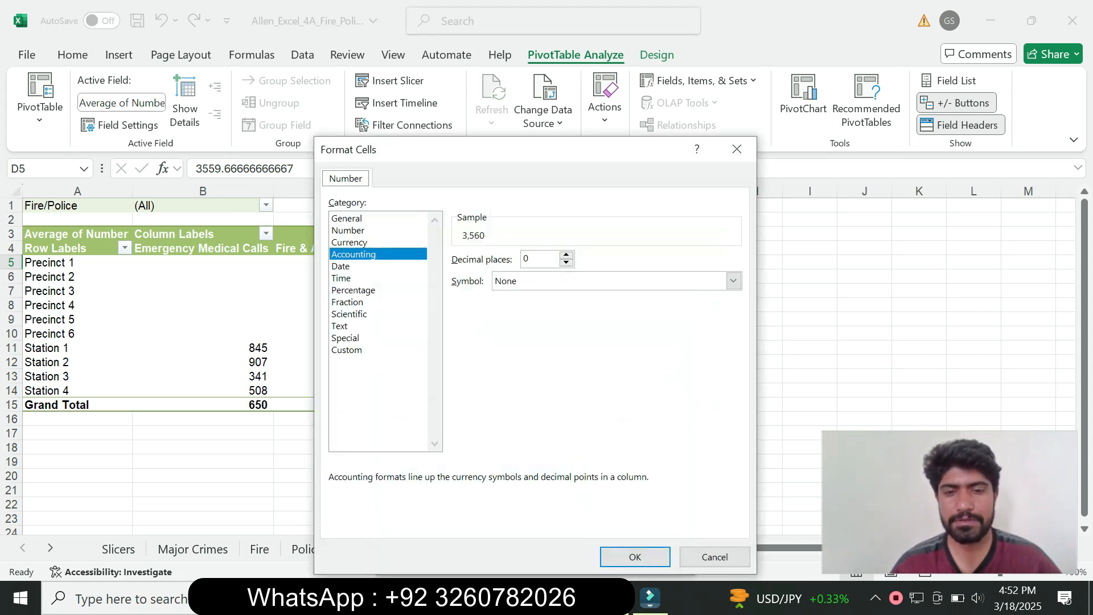
- Read step 5 of Activity 4.08 in the textbook in Chrome and return to the Format Cells settings in Excel
mouse_move(566, 598)
left_click(658, 519)
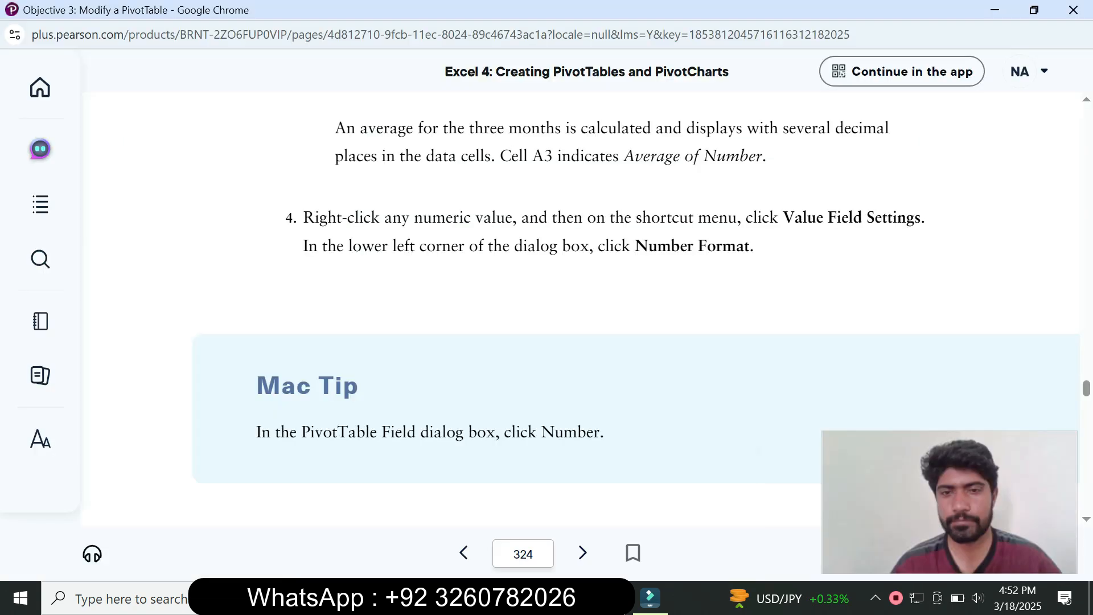
scroll(635, 314, "down", 6)
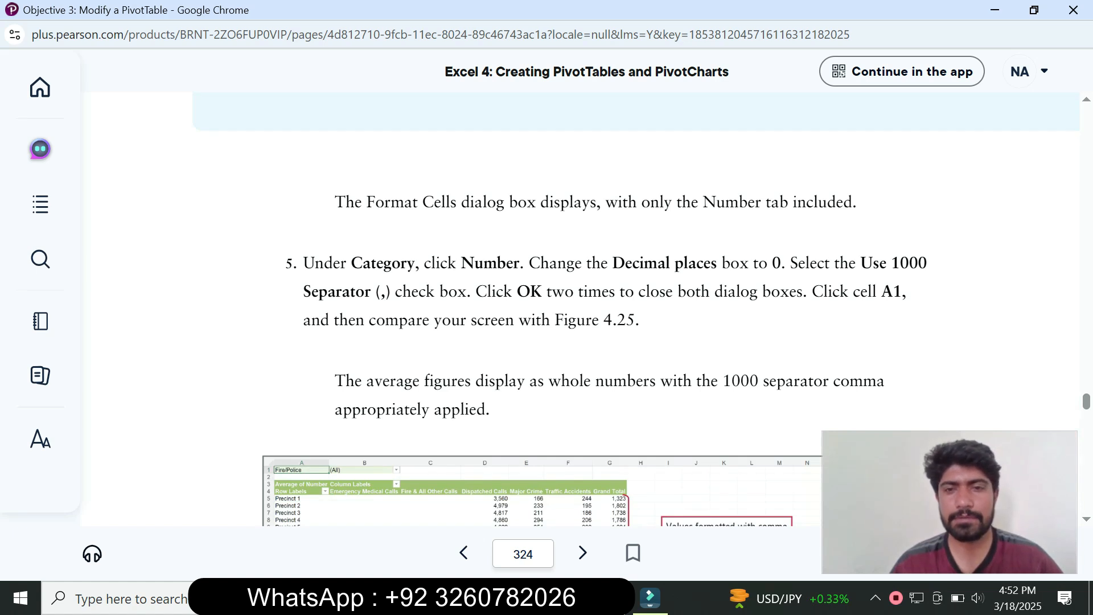
key("alt+Tab")
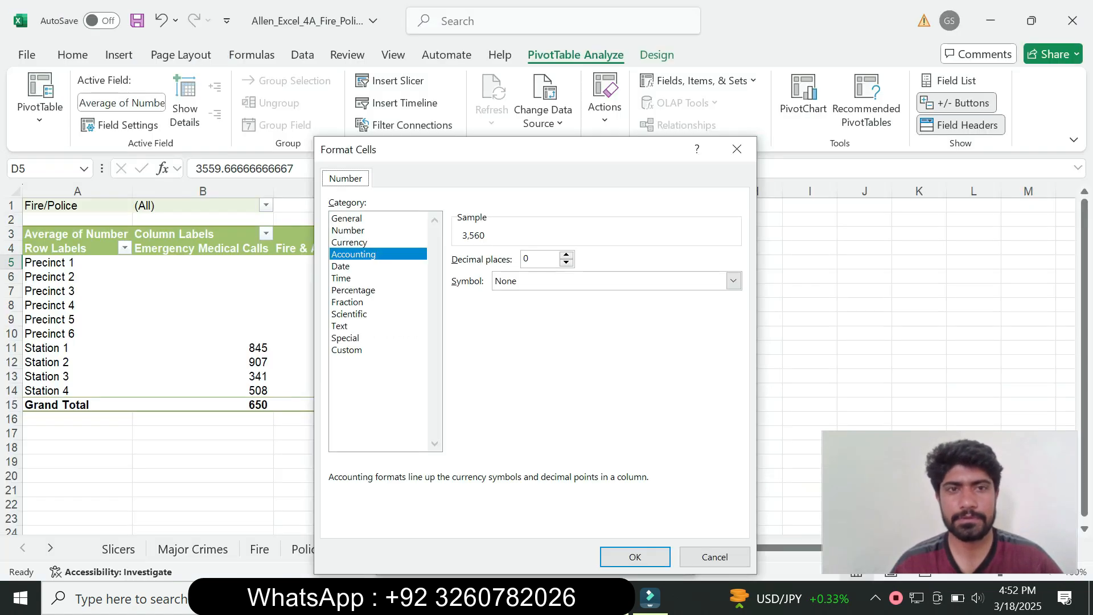
- Format the Average of Number field as Number with 0 decimal places and the 1000 separator in Excel, rechecking step 5 in the textbook
left_click(348, 230)
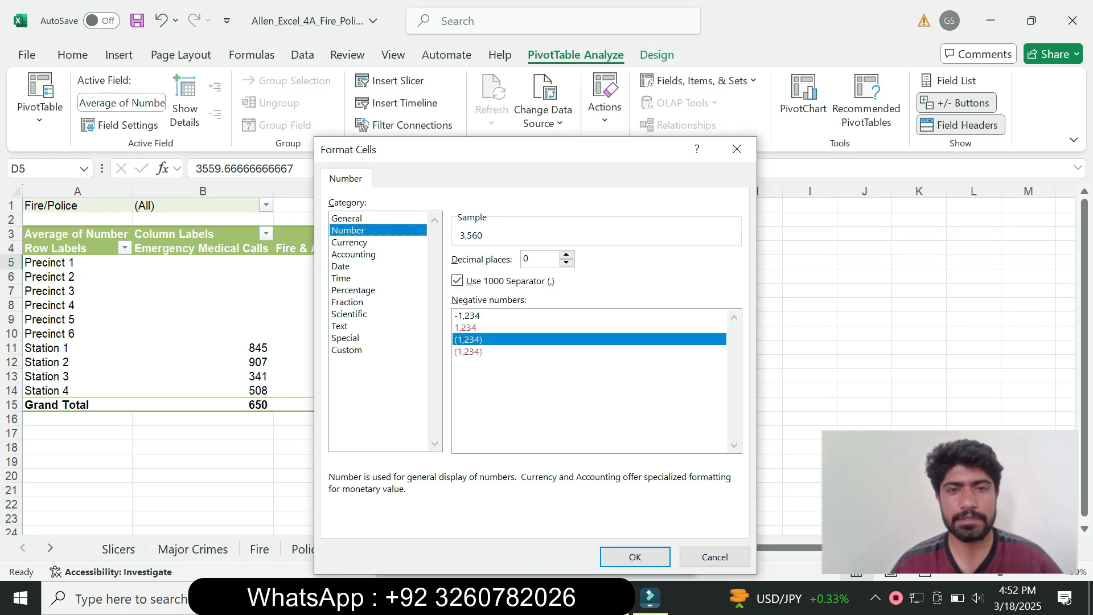
left_click(566, 598)
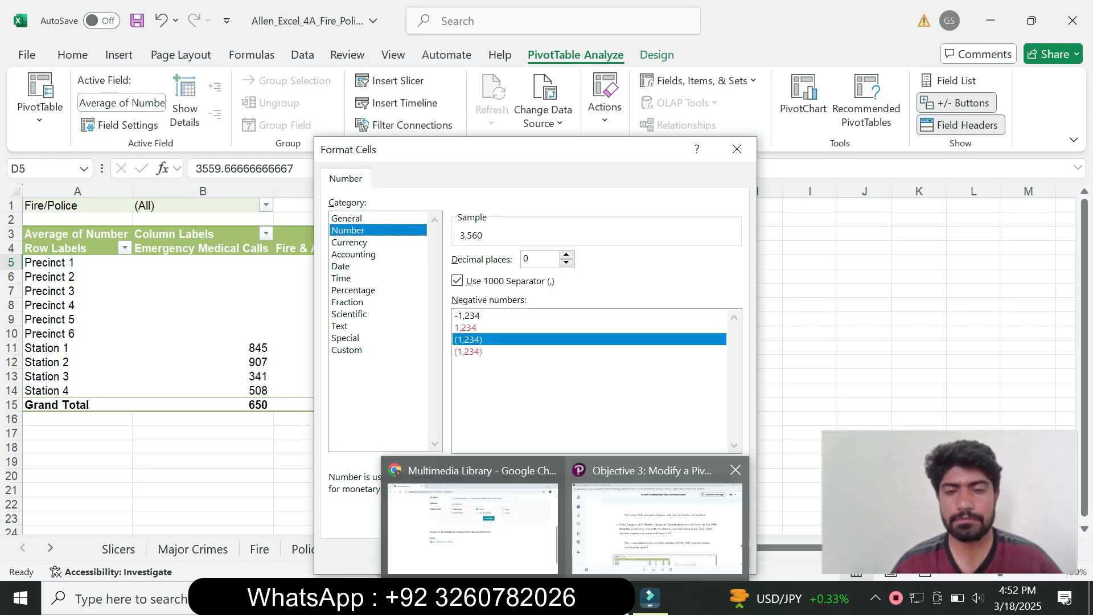
left_click(663, 527)
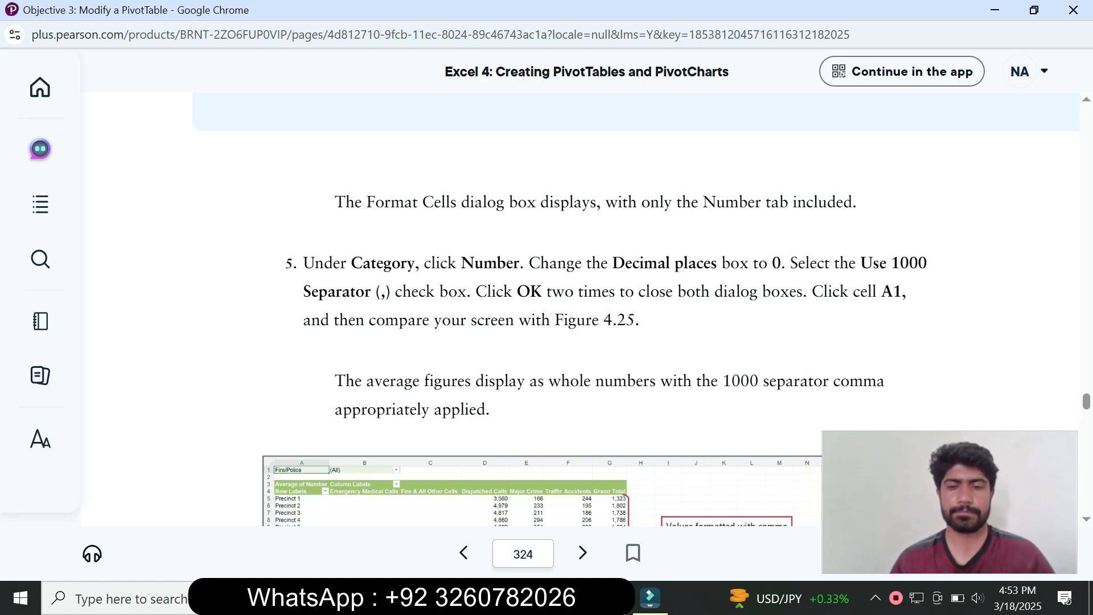
key("alt+Tab")
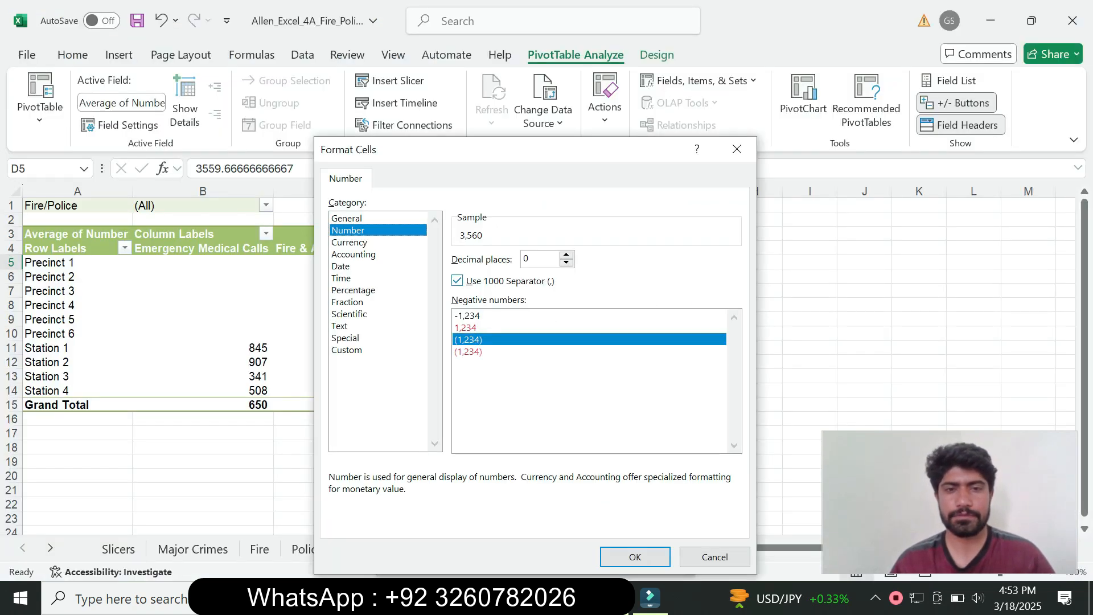
key("alt+Tab")
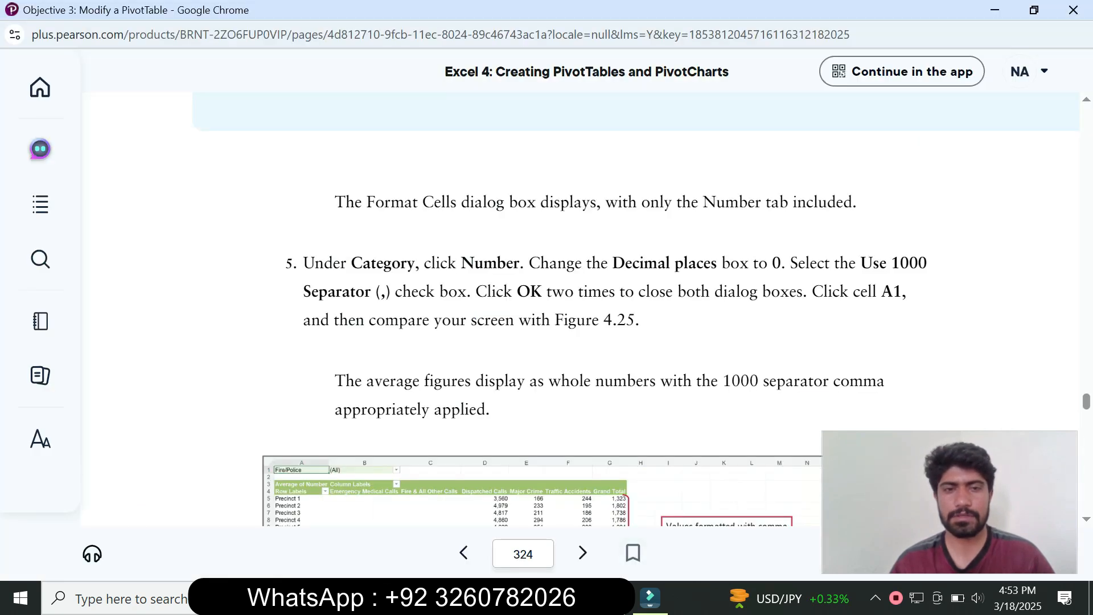
key("alt+Tab")
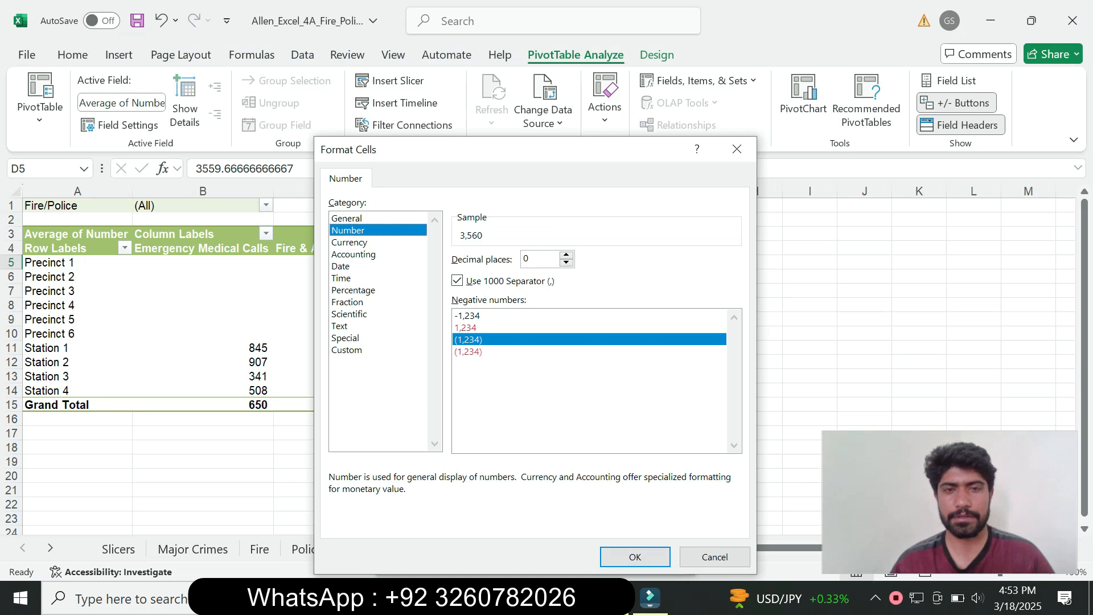
left_click(634, 557)
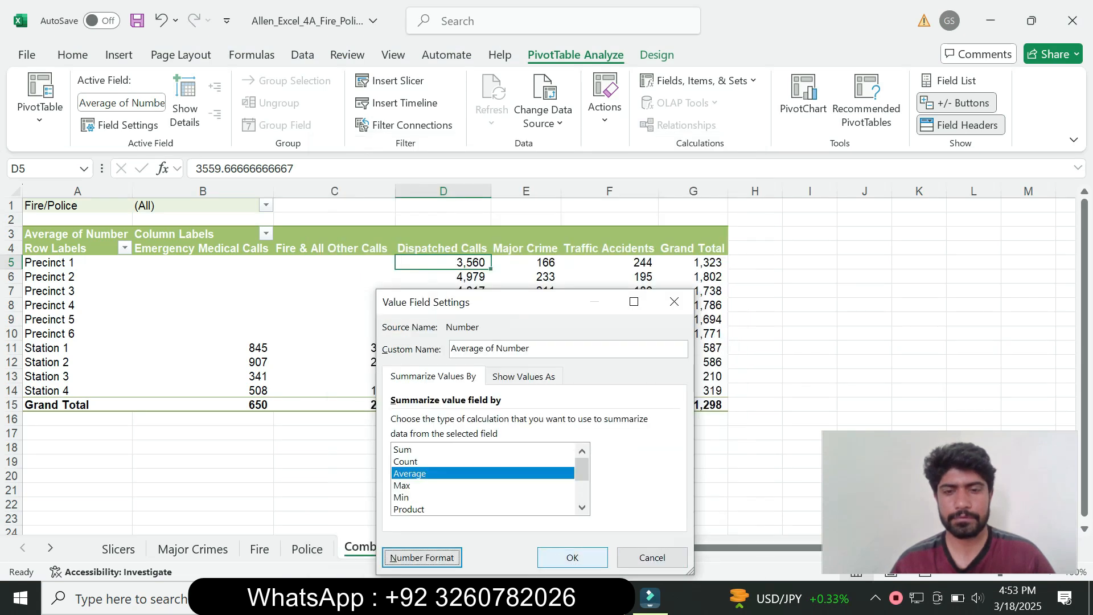
left_click(569, 556)
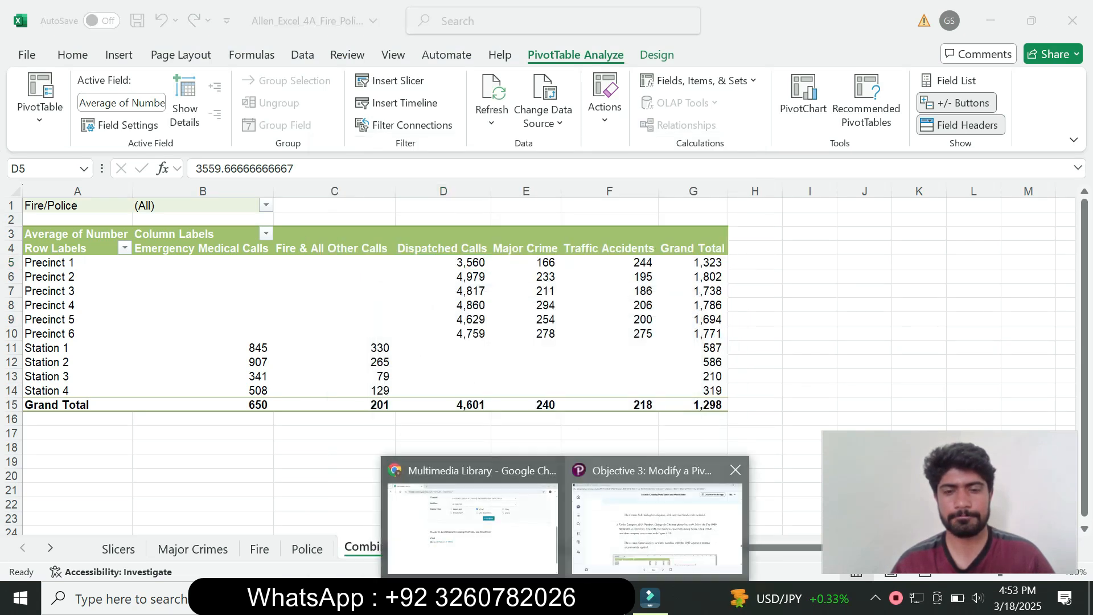
- Check Figure 4.25 and step 6 of Activity 4.08 in the textbook, and save the workbook in Excel
key("alt+Tab")
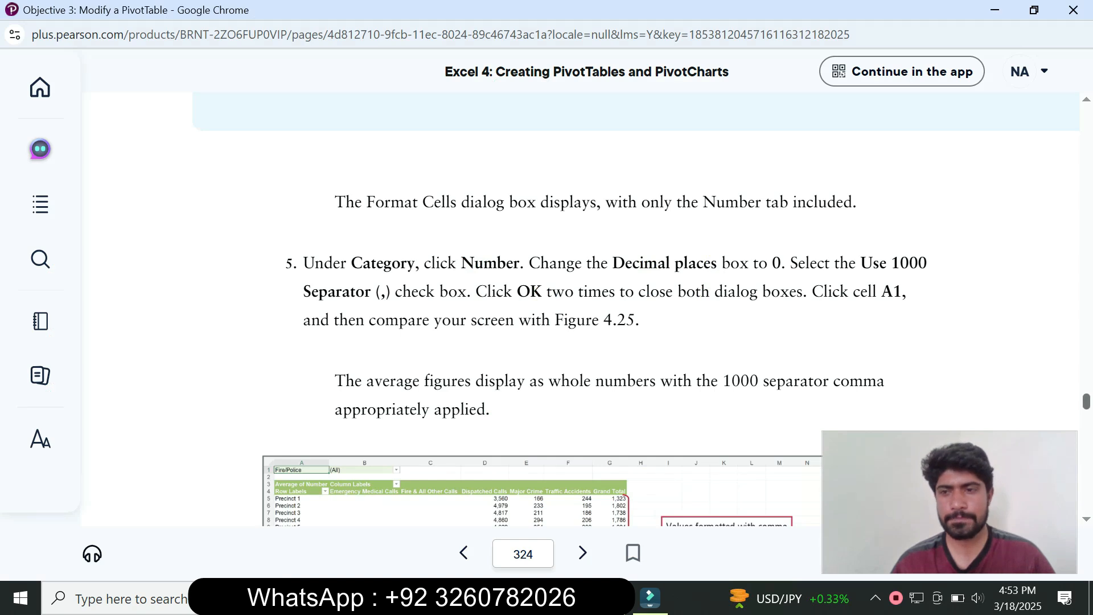
scroll(569, 307, "down", 7)
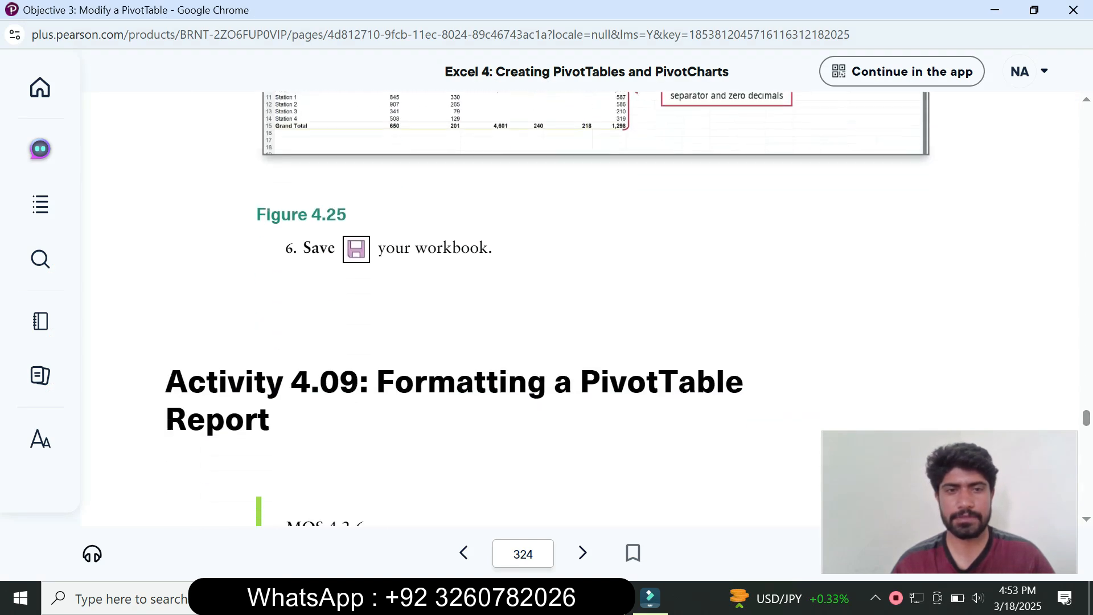
key("alt+Tab")
key("ctrl+s")
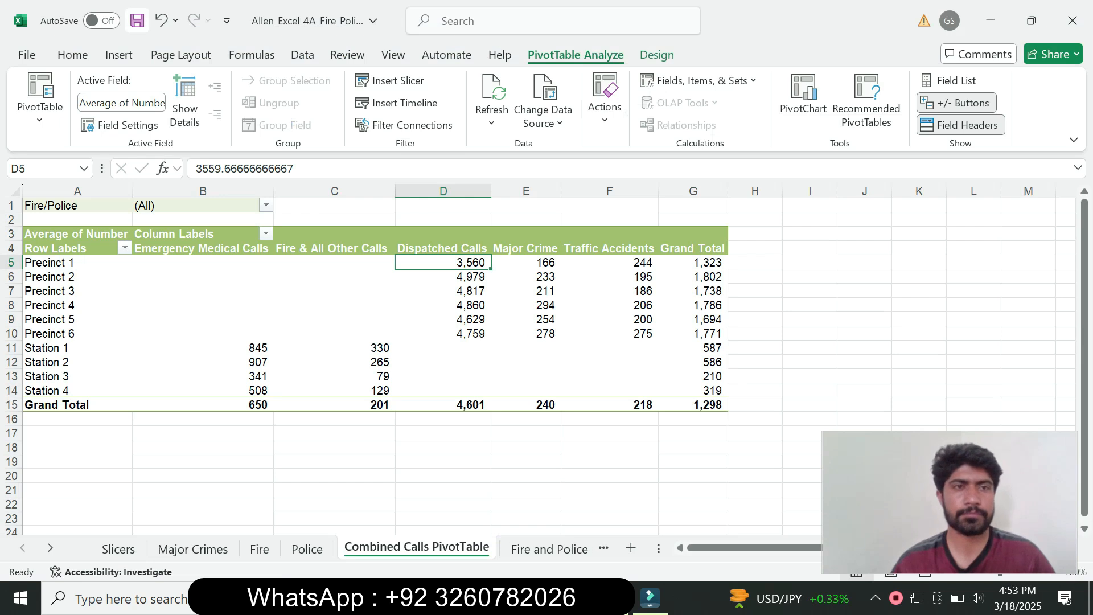
- Select the Precinct 4 grand total in cell G8 and switch to the textbook's Activity 4.09 in Chrome
left_click(693, 305)
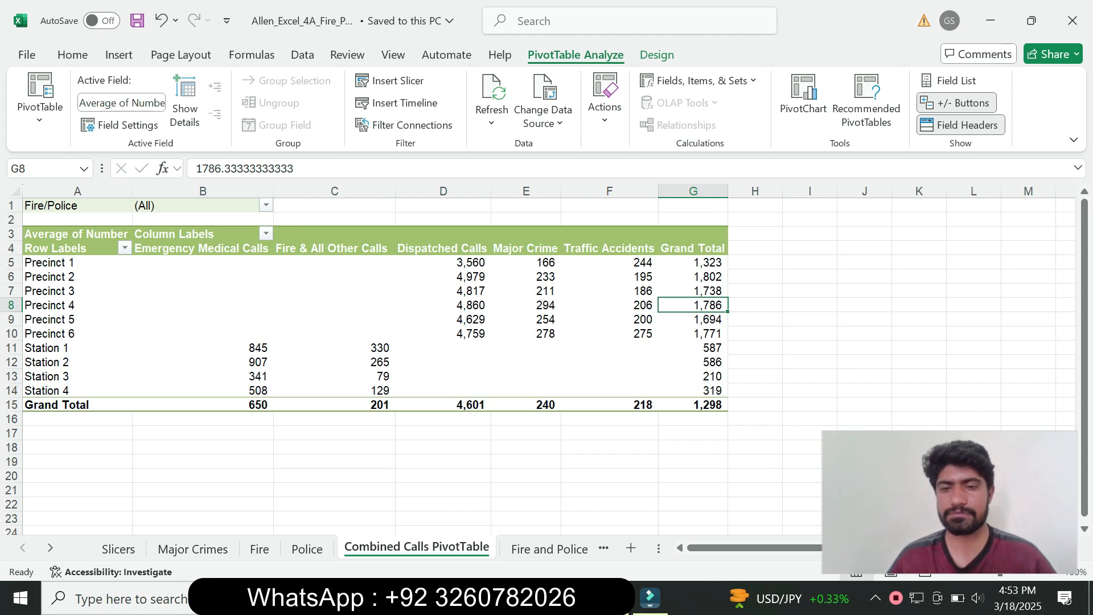
mouse_move(566, 597)
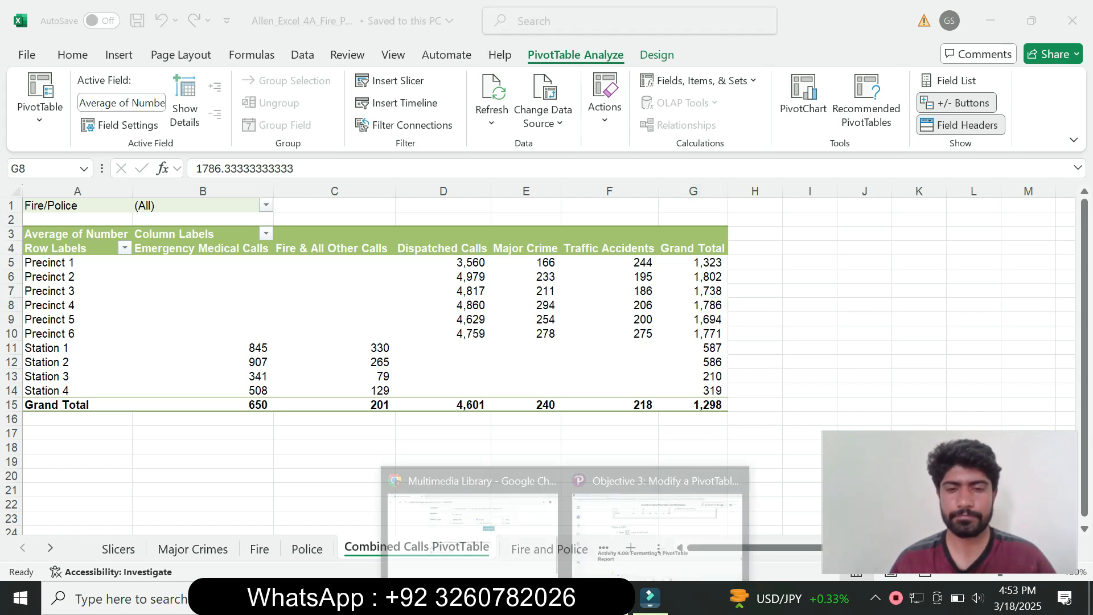